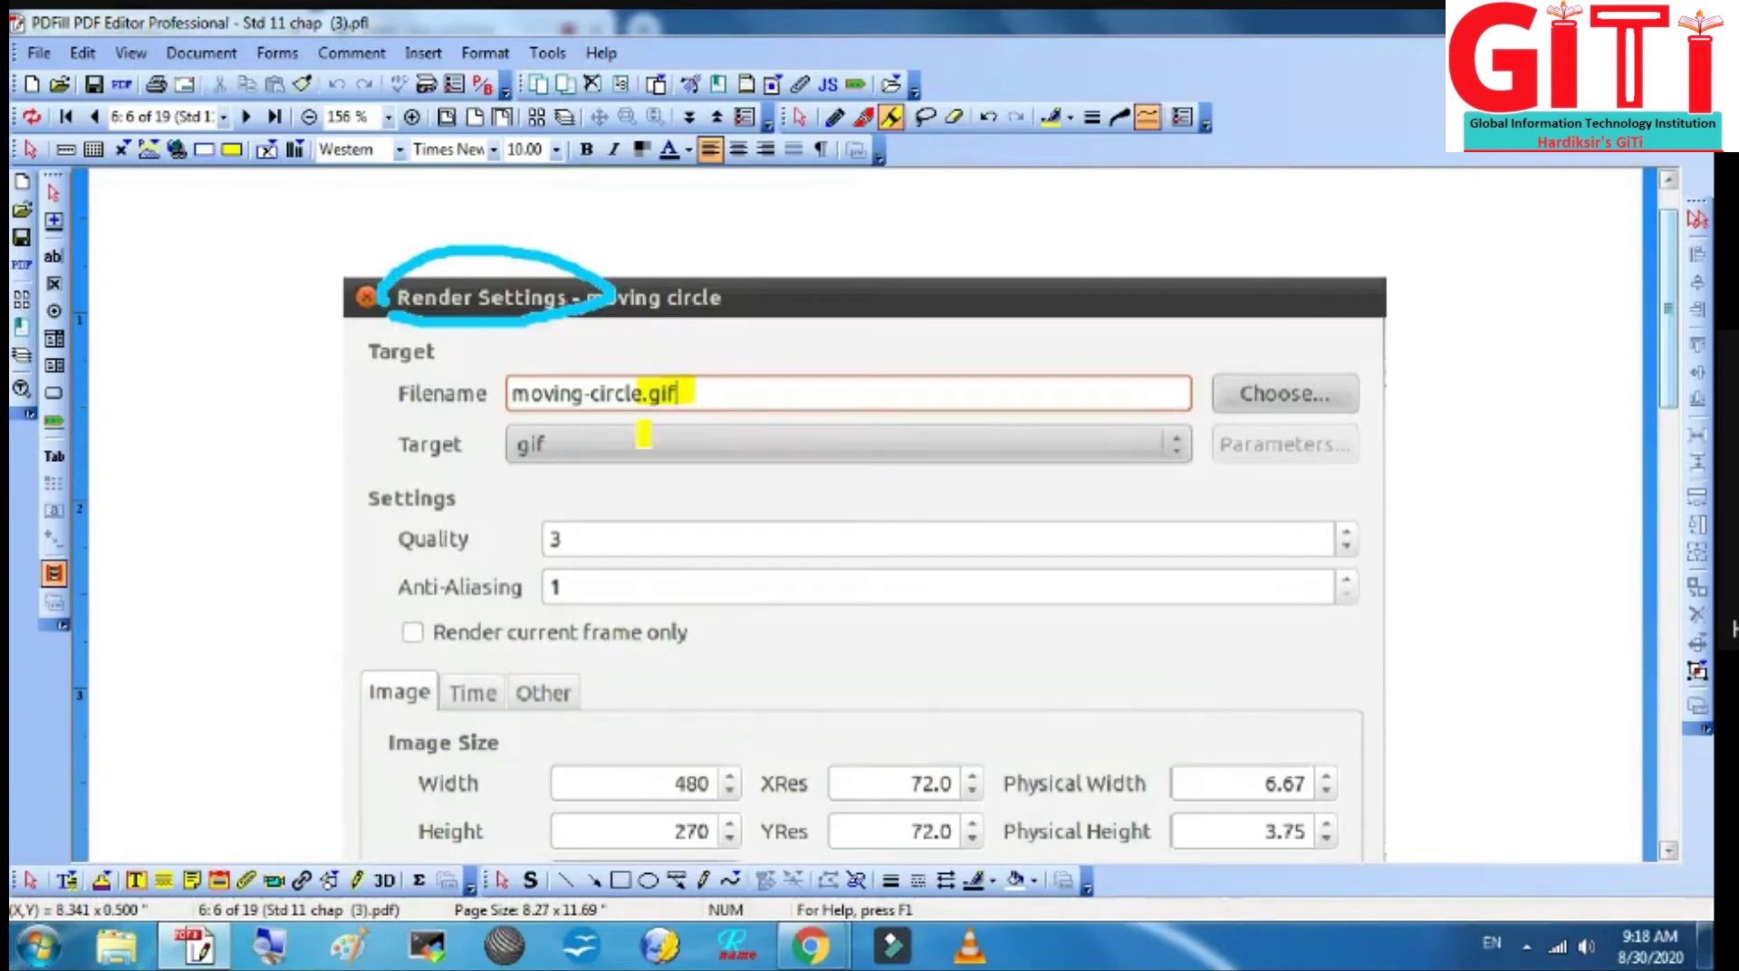
# Step: Highlight gif in the figure's Target field and handwrite an underlined "sifz" with the pen in the margin beside Figure 3.6(a)
pyautogui.moveTo(563, 445); pyautogui.dragTo(509, 446)
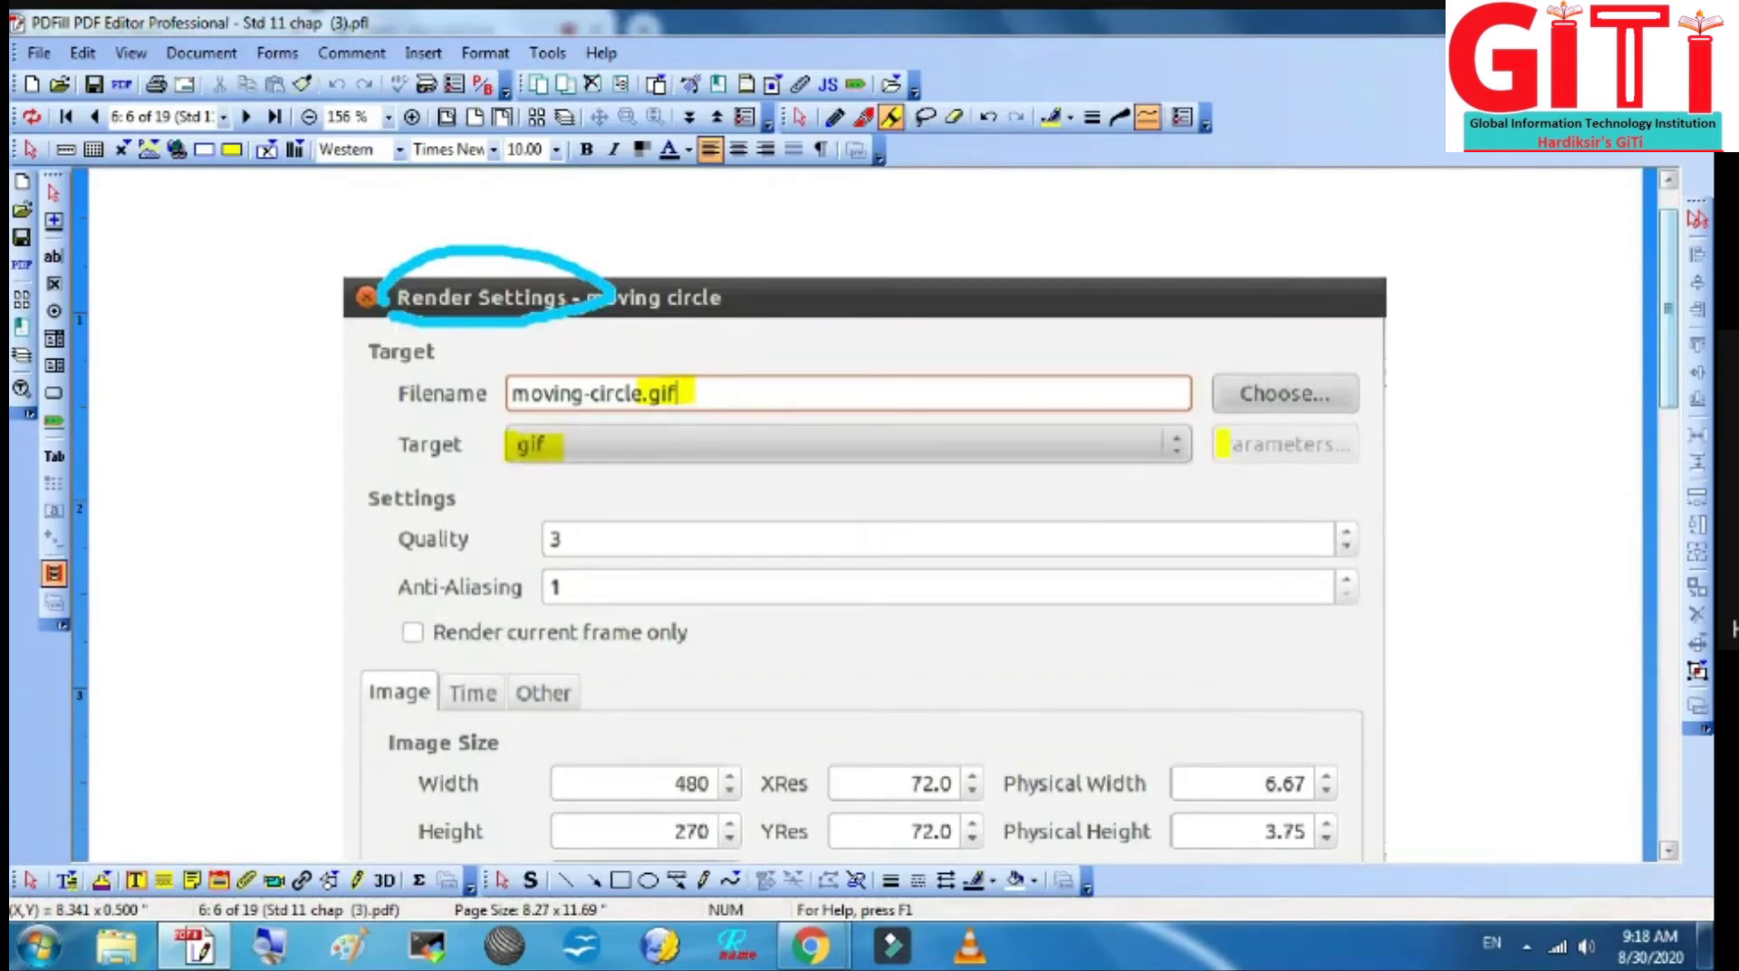
pyautogui.scroll(-1, 1676, 415)
pyautogui.moveTo(1676, 413); pyautogui.dragTo(1650, 636)
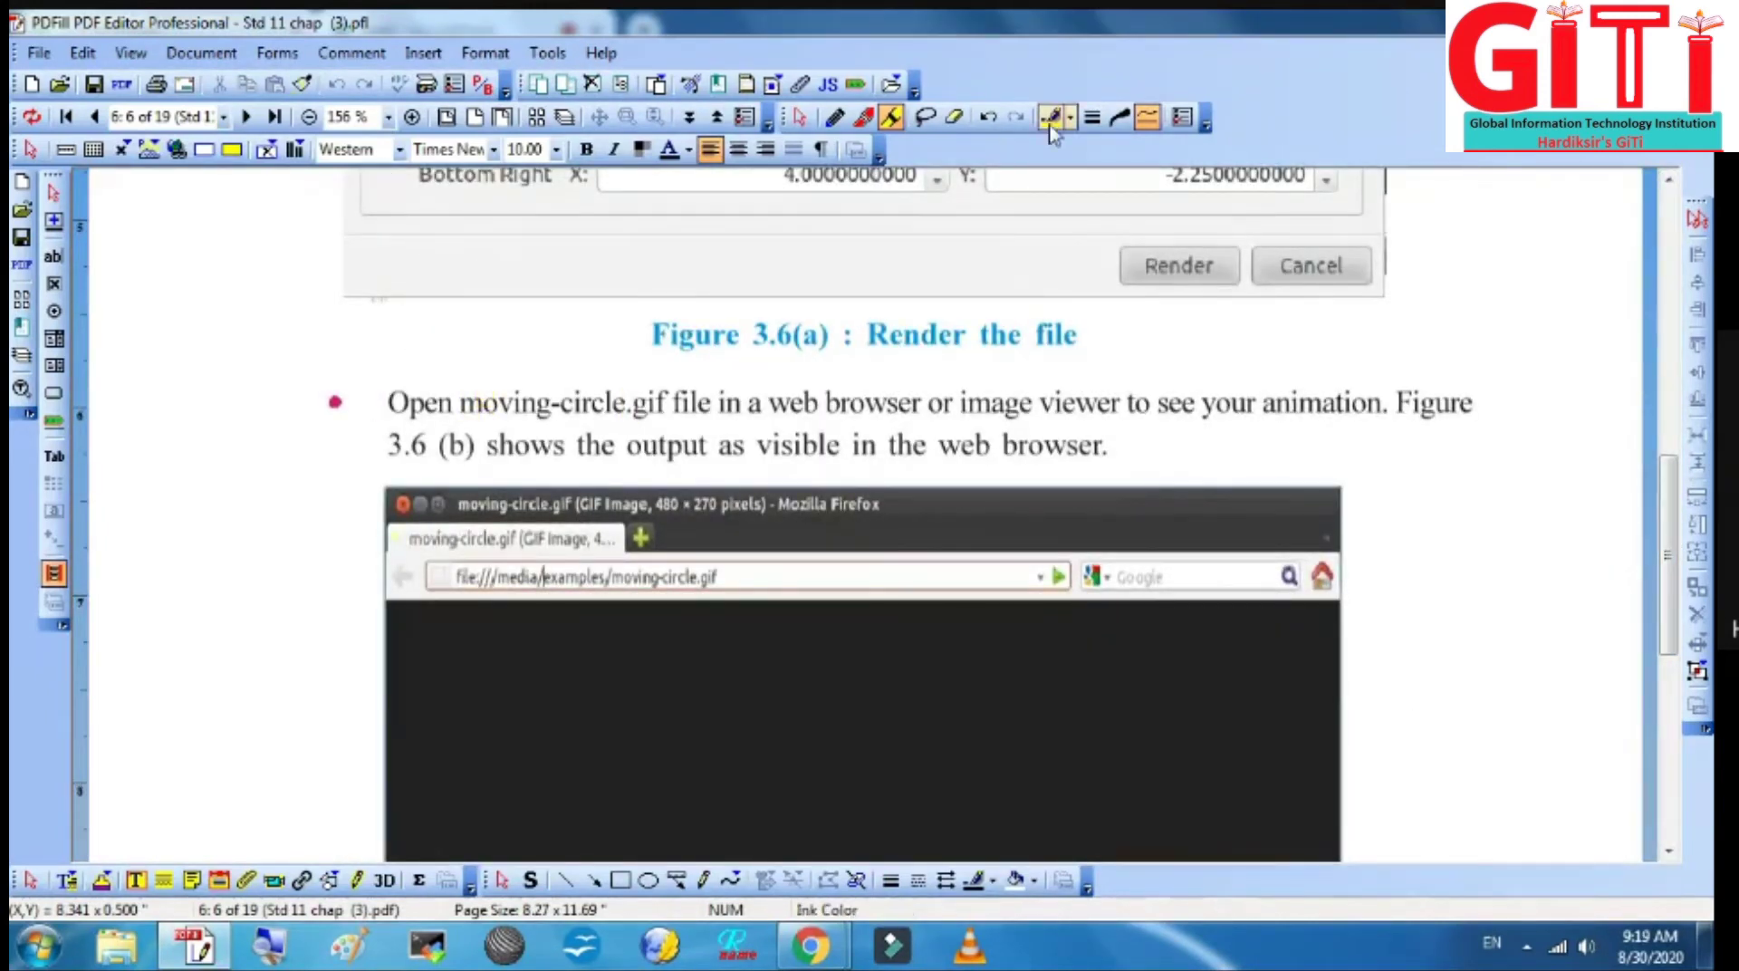
pyautogui.click(864, 121)
pyautogui.click(835, 117)
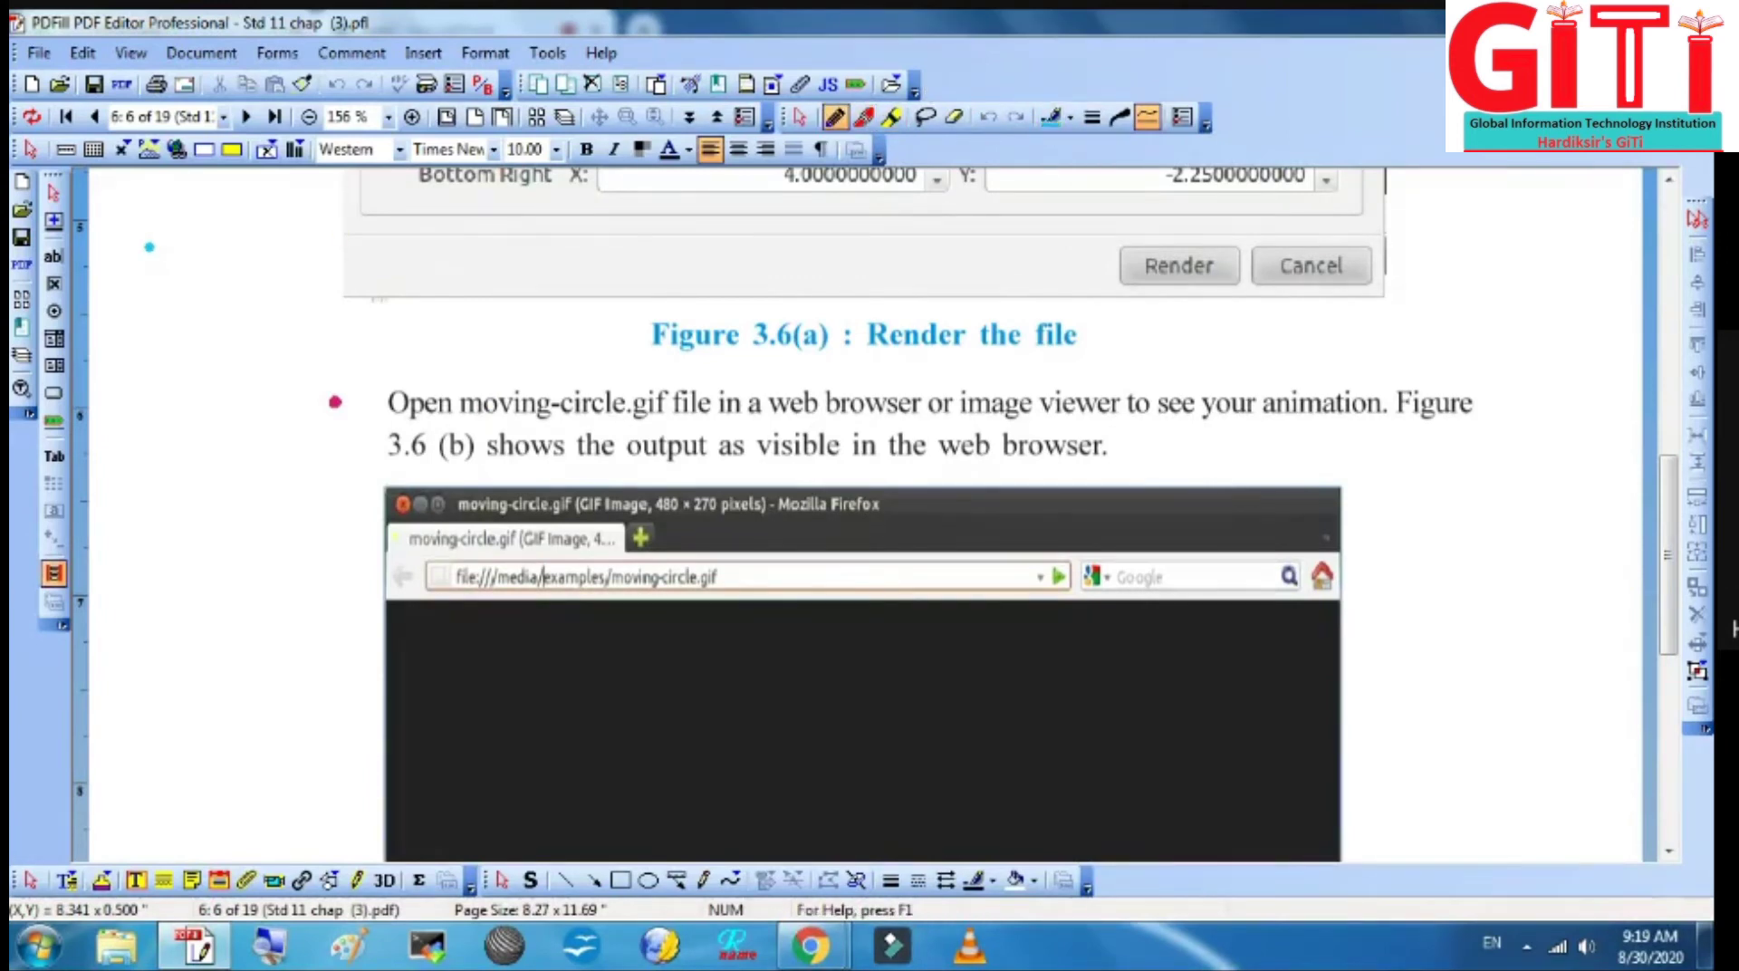
pyautogui.moveTo(196, 254)
pyautogui.mouseDown()
pyautogui.moveTo(218, 288)
pyautogui.moveTo(193, 297)
pyautogui.moveTo(247, 272)
pyautogui.mouseUp()
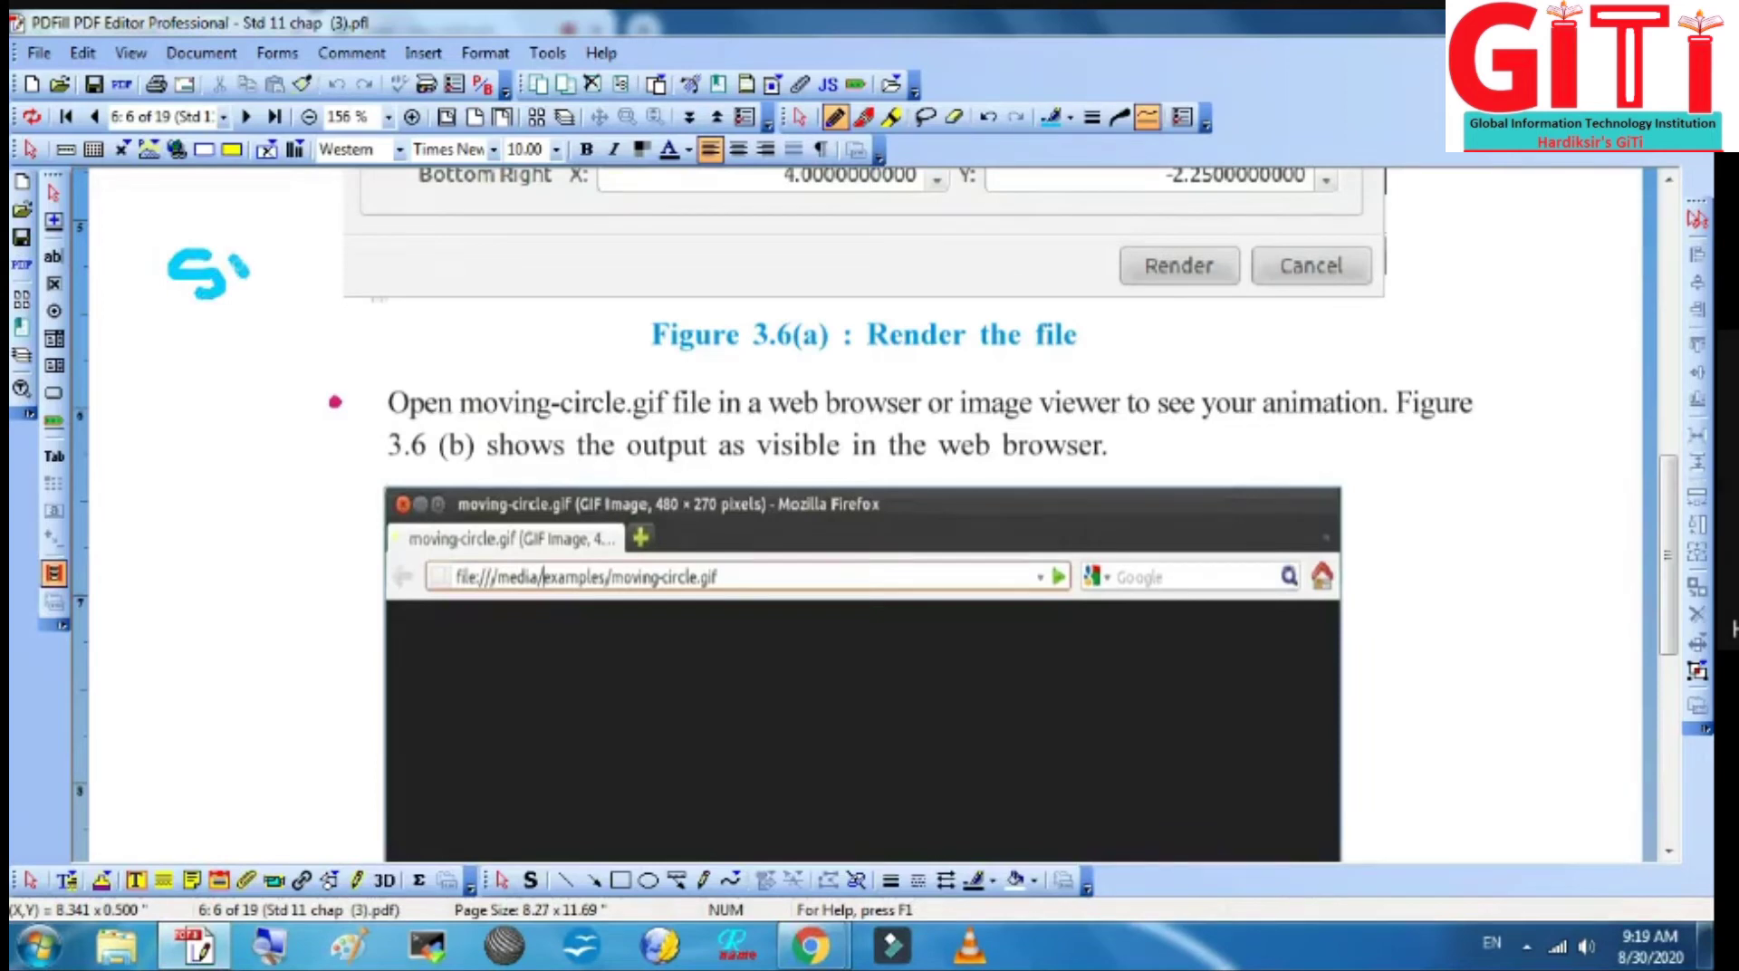
pyautogui.moveTo(240, 195)
pyautogui.mouseDown()
pyautogui.moveTo(263, 276)
pyautogui.moveTo(276, 228)
pyautogui.moveTo(305, 216)
pyautogui.moveTo(337, 237)
pyautogui.mouseUp()
pyautogui.moveTo(208, 312); pyautogui.dragTo(355, 260)
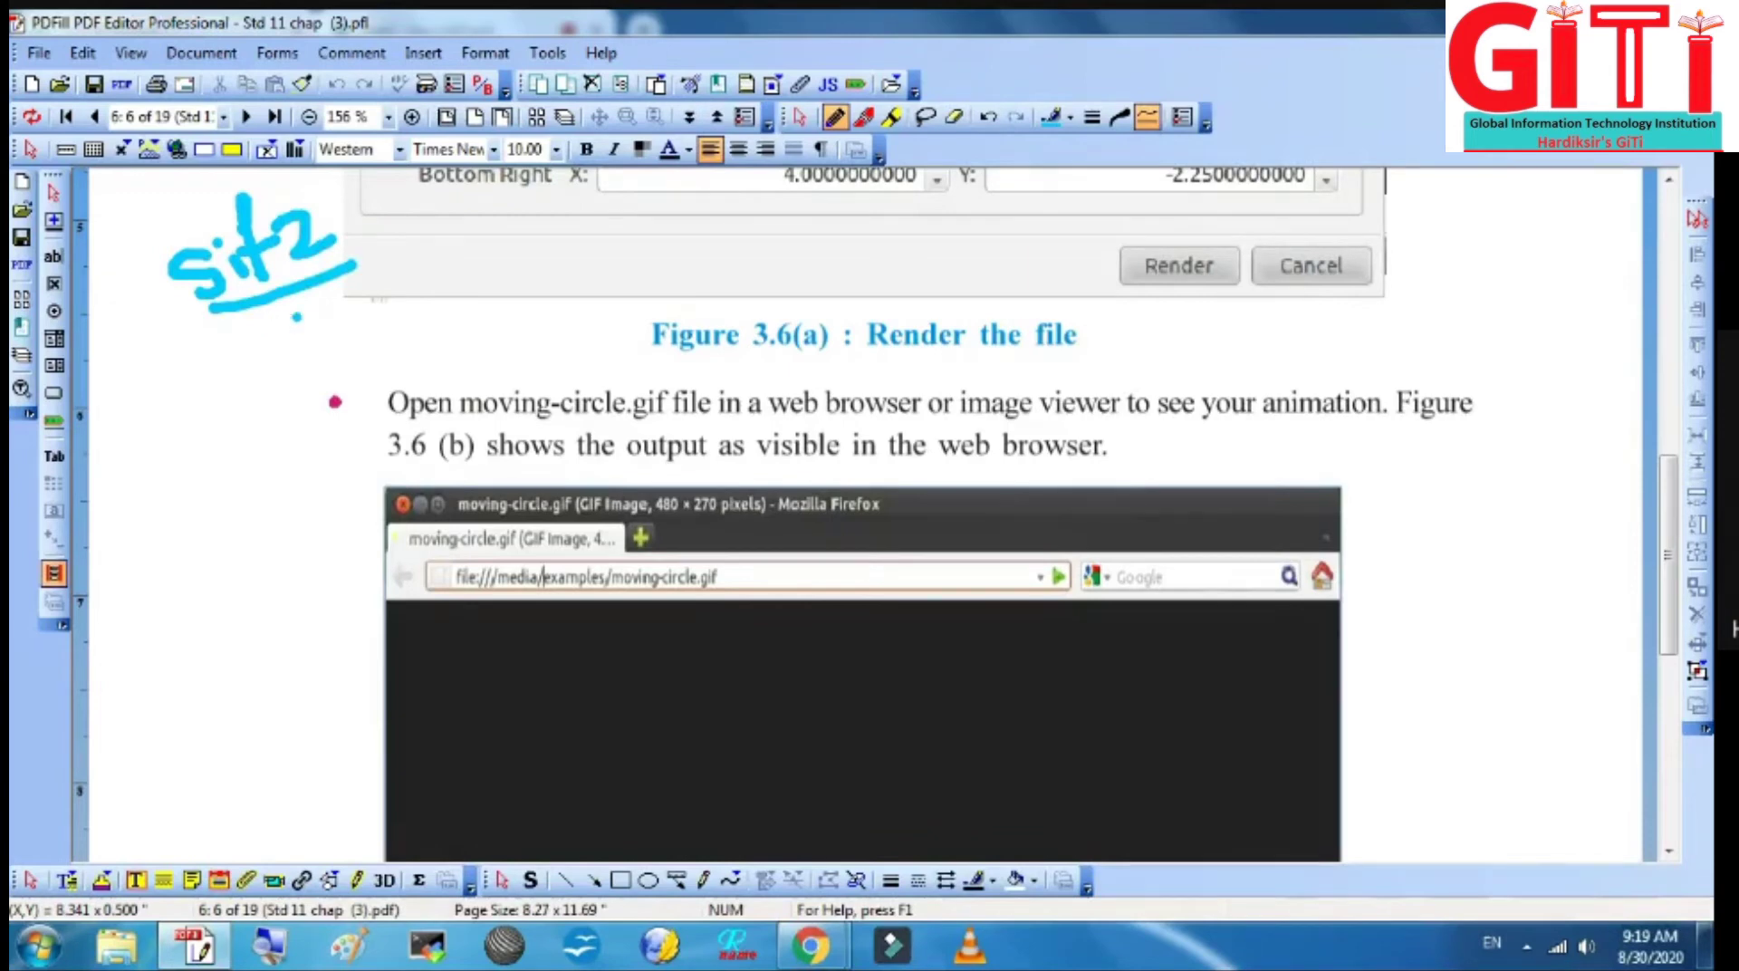
# Step: Mark gif and web browser in the paragraph with a linking arrow, and draw a rightward arrow from the yellow circle in Figure 3.6(b)
pyautogui.moveTo(632, 421)
pyautogui.mouseDown()
pyautogui.moveTo(672, 424)
pyautogui.moveTo(791, 271)
pyautogui.moveTo(867, 322)
pyautogui.moveTo(880, 382)
pyautogui.moveTo(906, 334)
pyautogui.mouseUp()
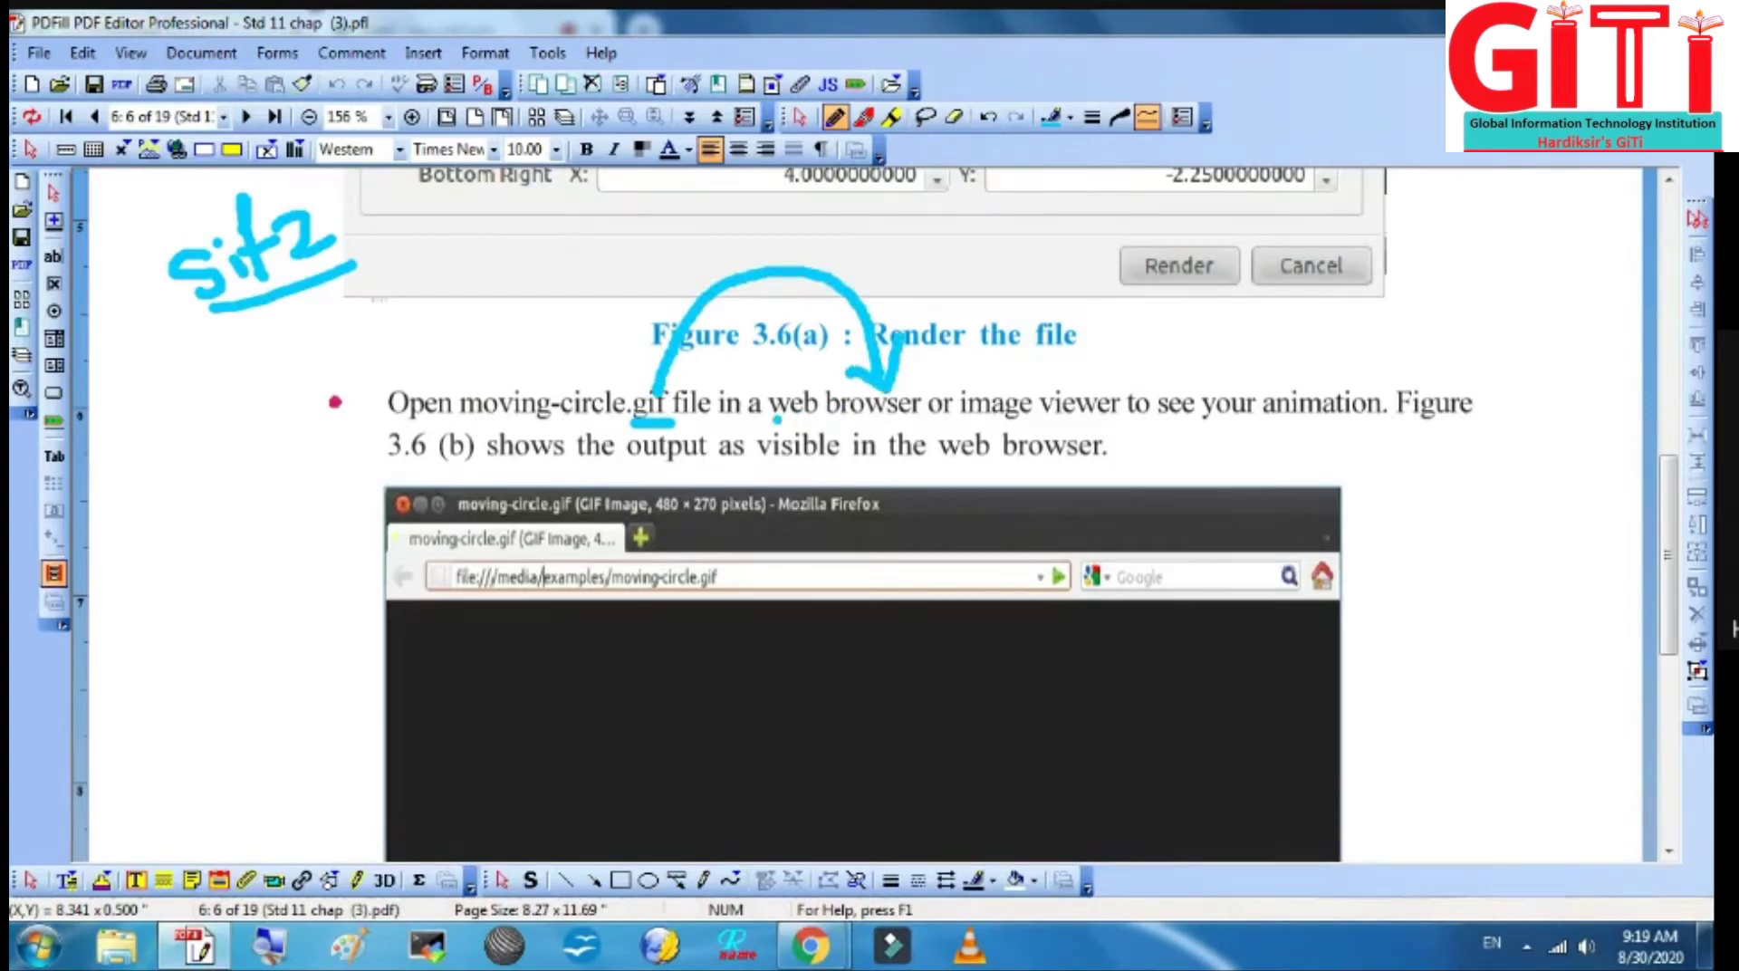
pyautogui.moveTo(771, 420); pyautogui.dragTo(883, 420)
pyautogui.moveTo(1667, 581); pyautogui.dragTo(1667, 711)
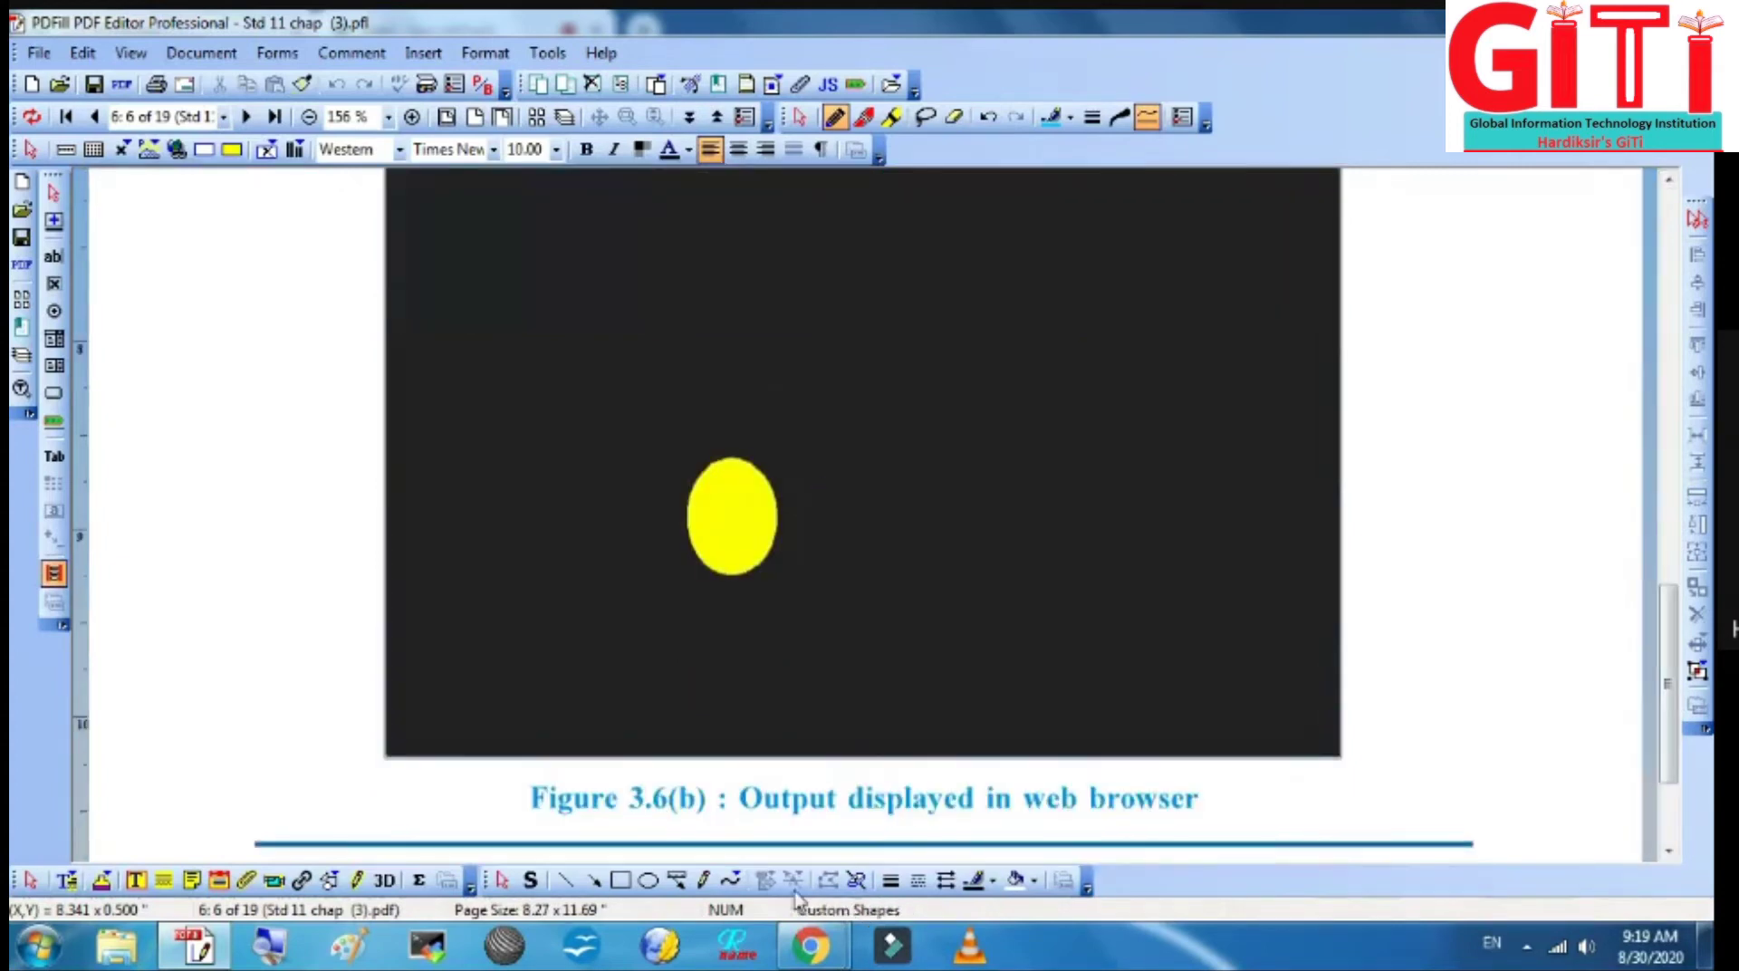
pyautogui.moveTo(791, 521)
pyautogui.mouseDown()
pyautogui.moveTo(1109, 519)
pyautogui.moveTo(1089, 553)
pyautogui.mouseUp()
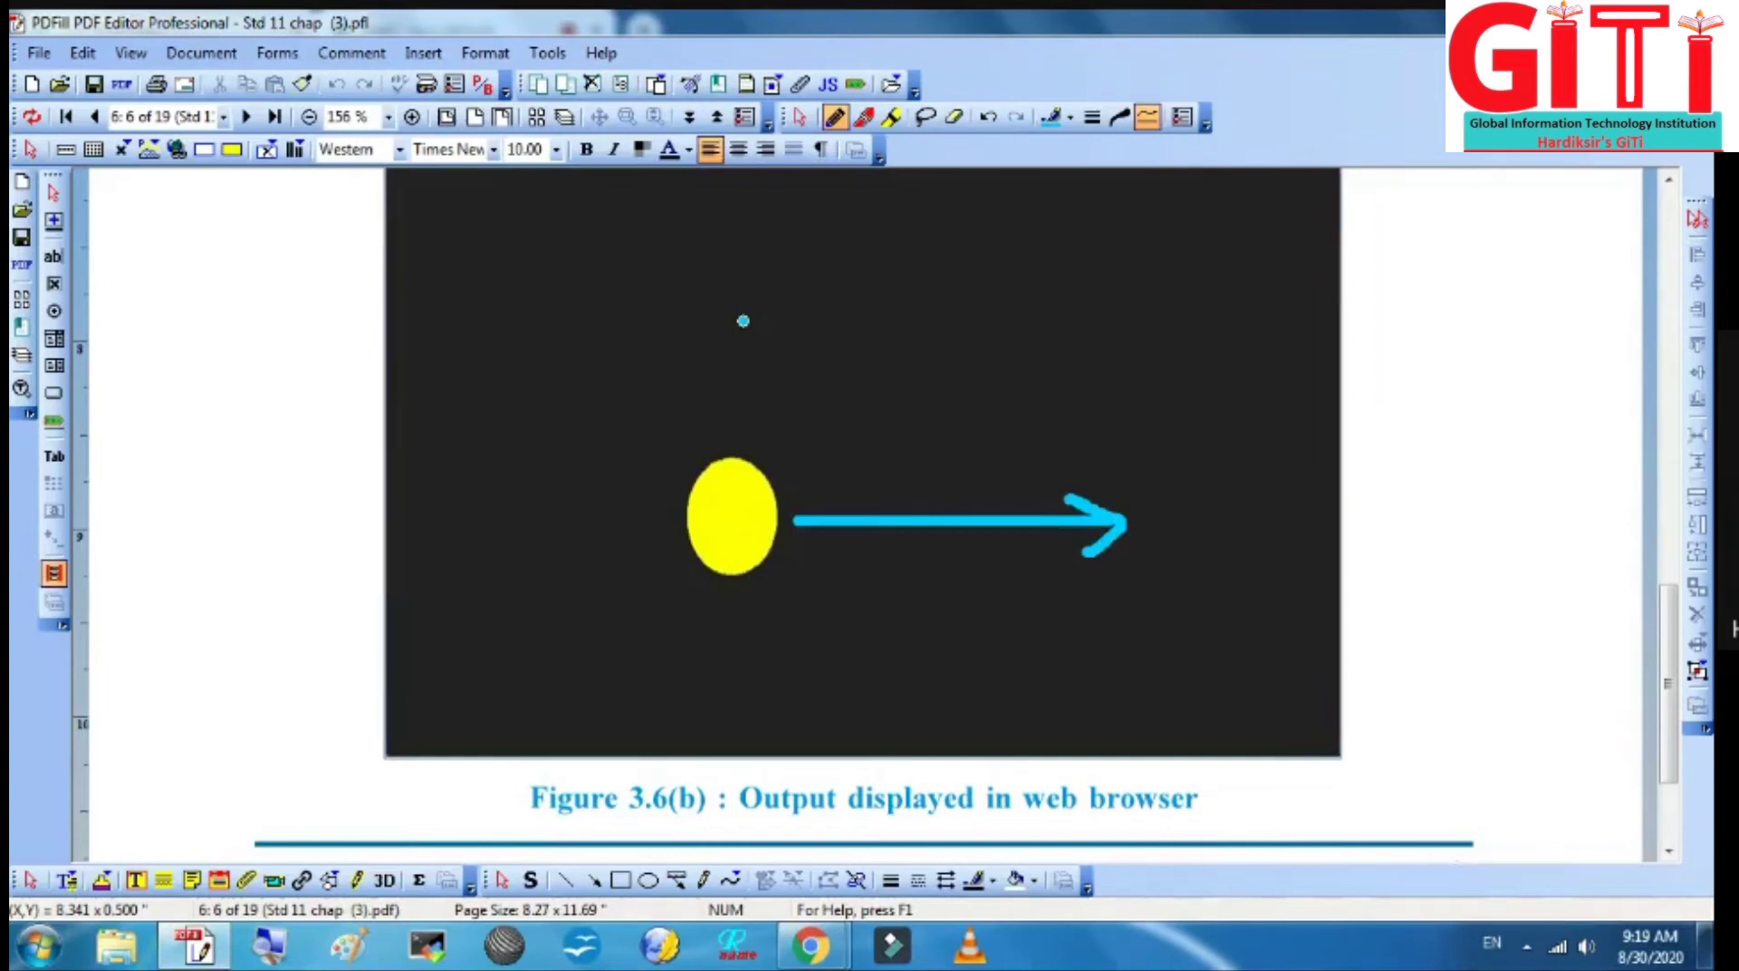
# Step: Show the desktop and launch Synfig Studio
pyautogui.press('super+d')
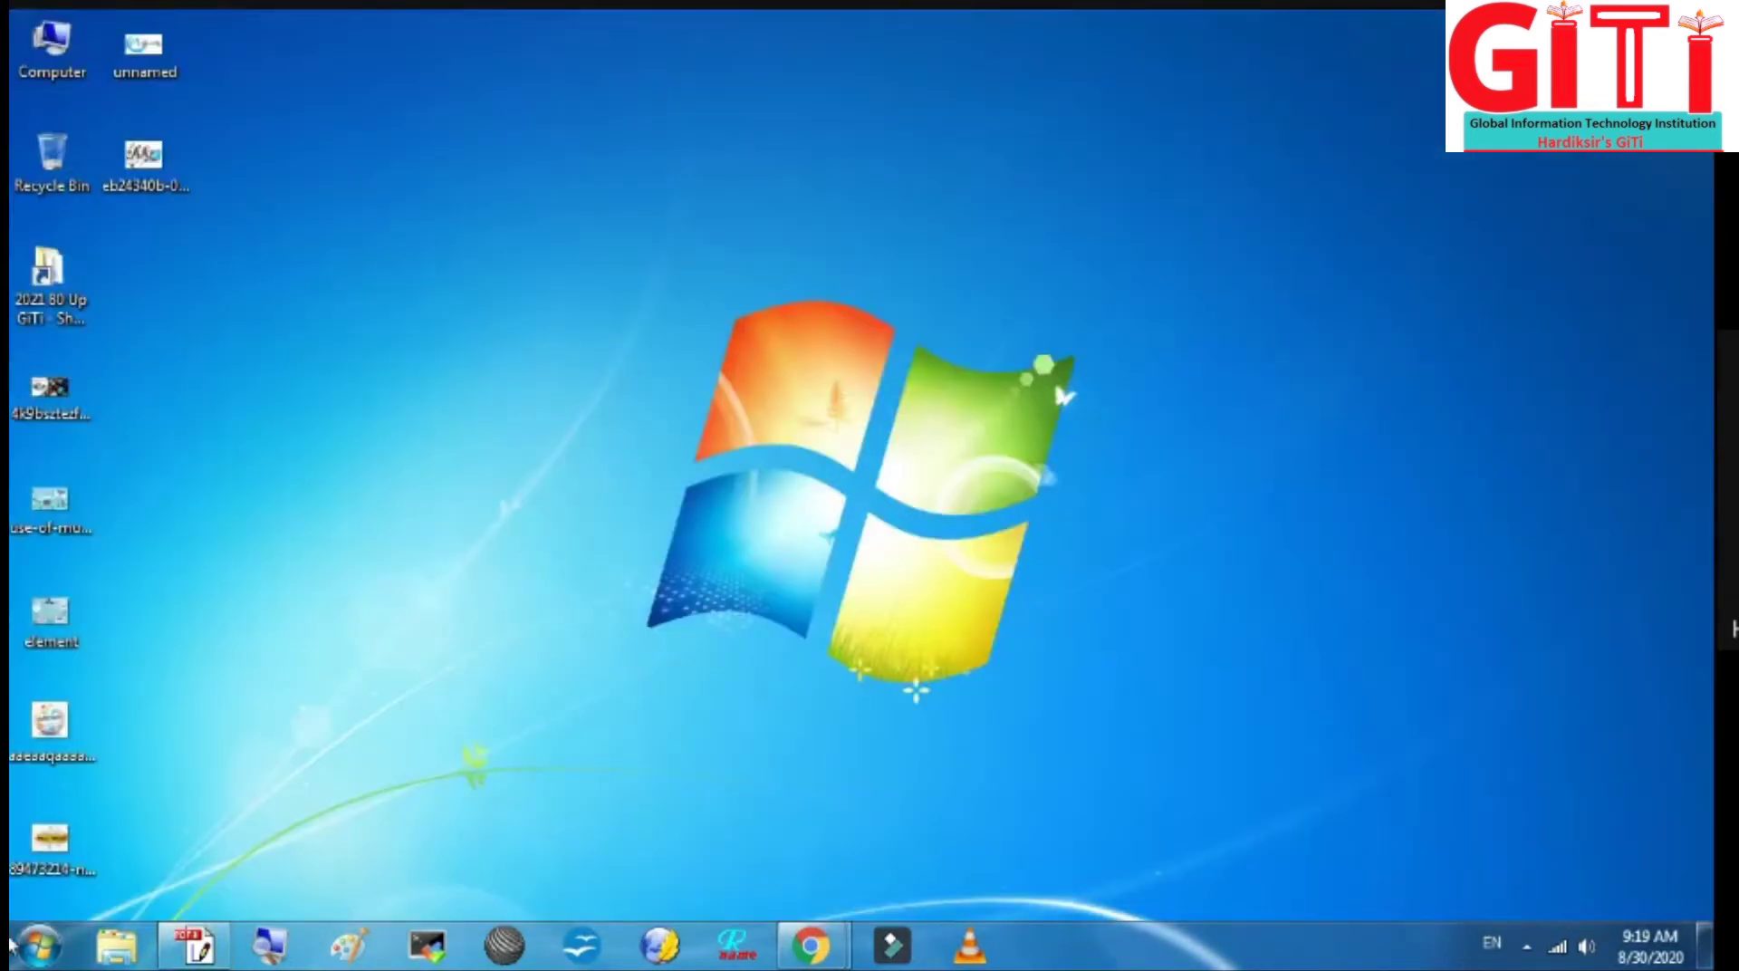
pyautogui.click(37, 958)
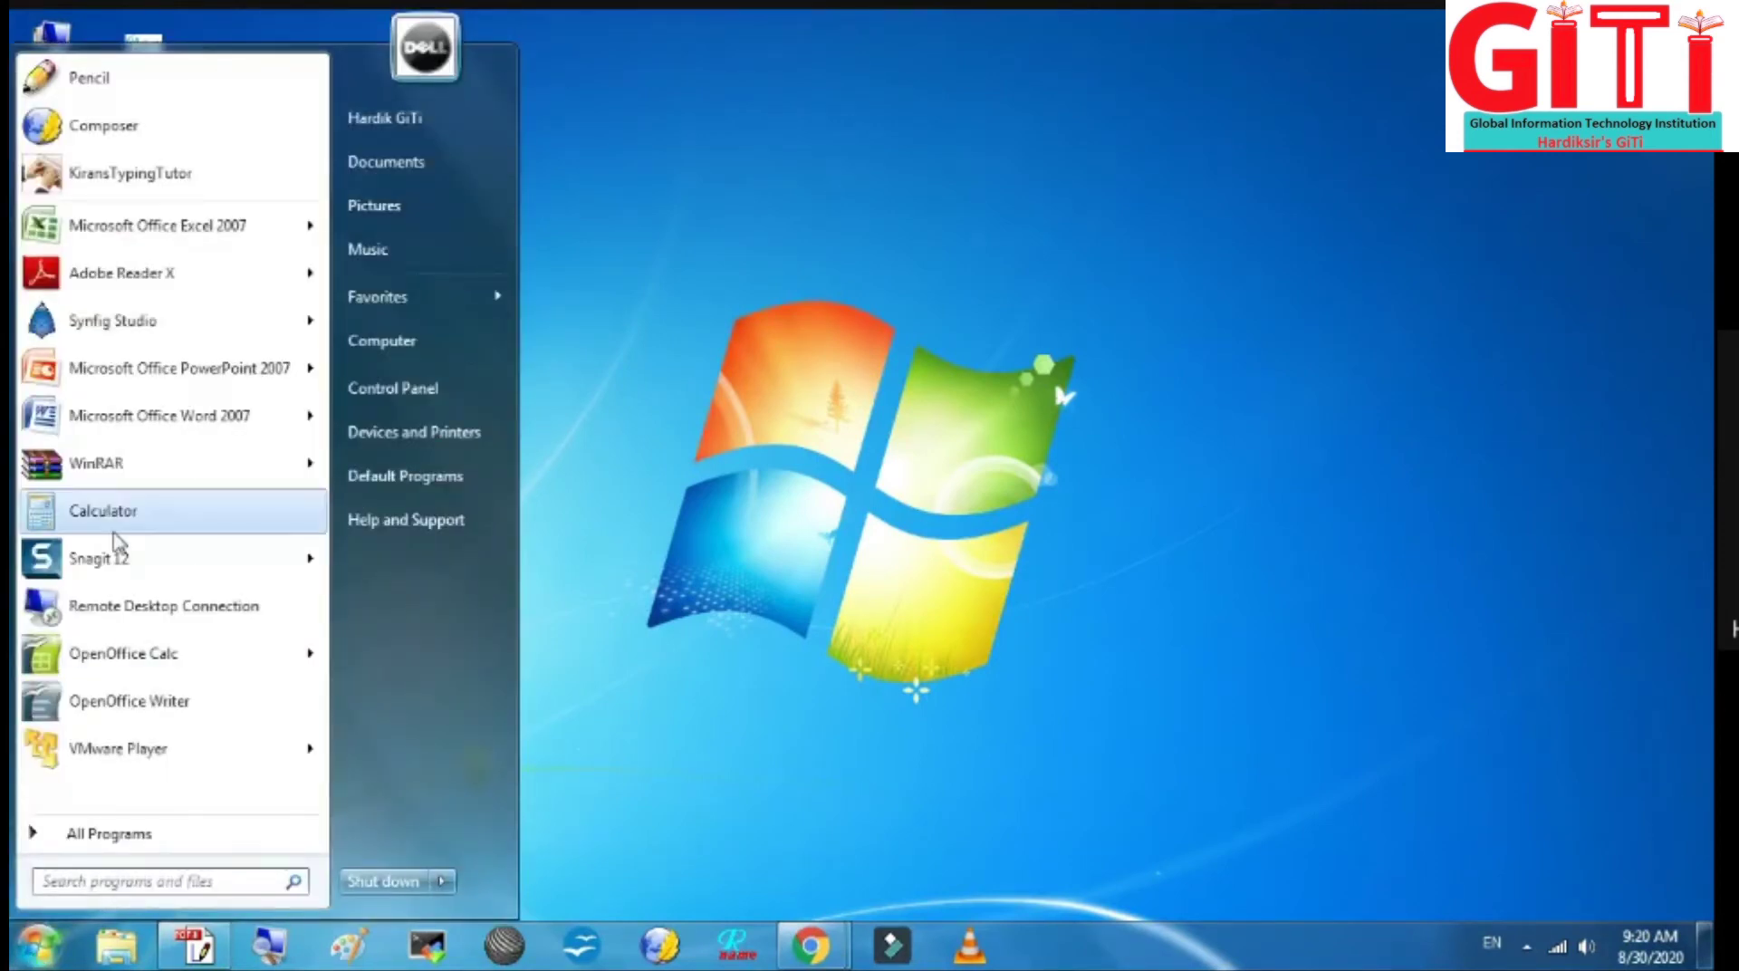
pyautogui.moveTo(124, 340)
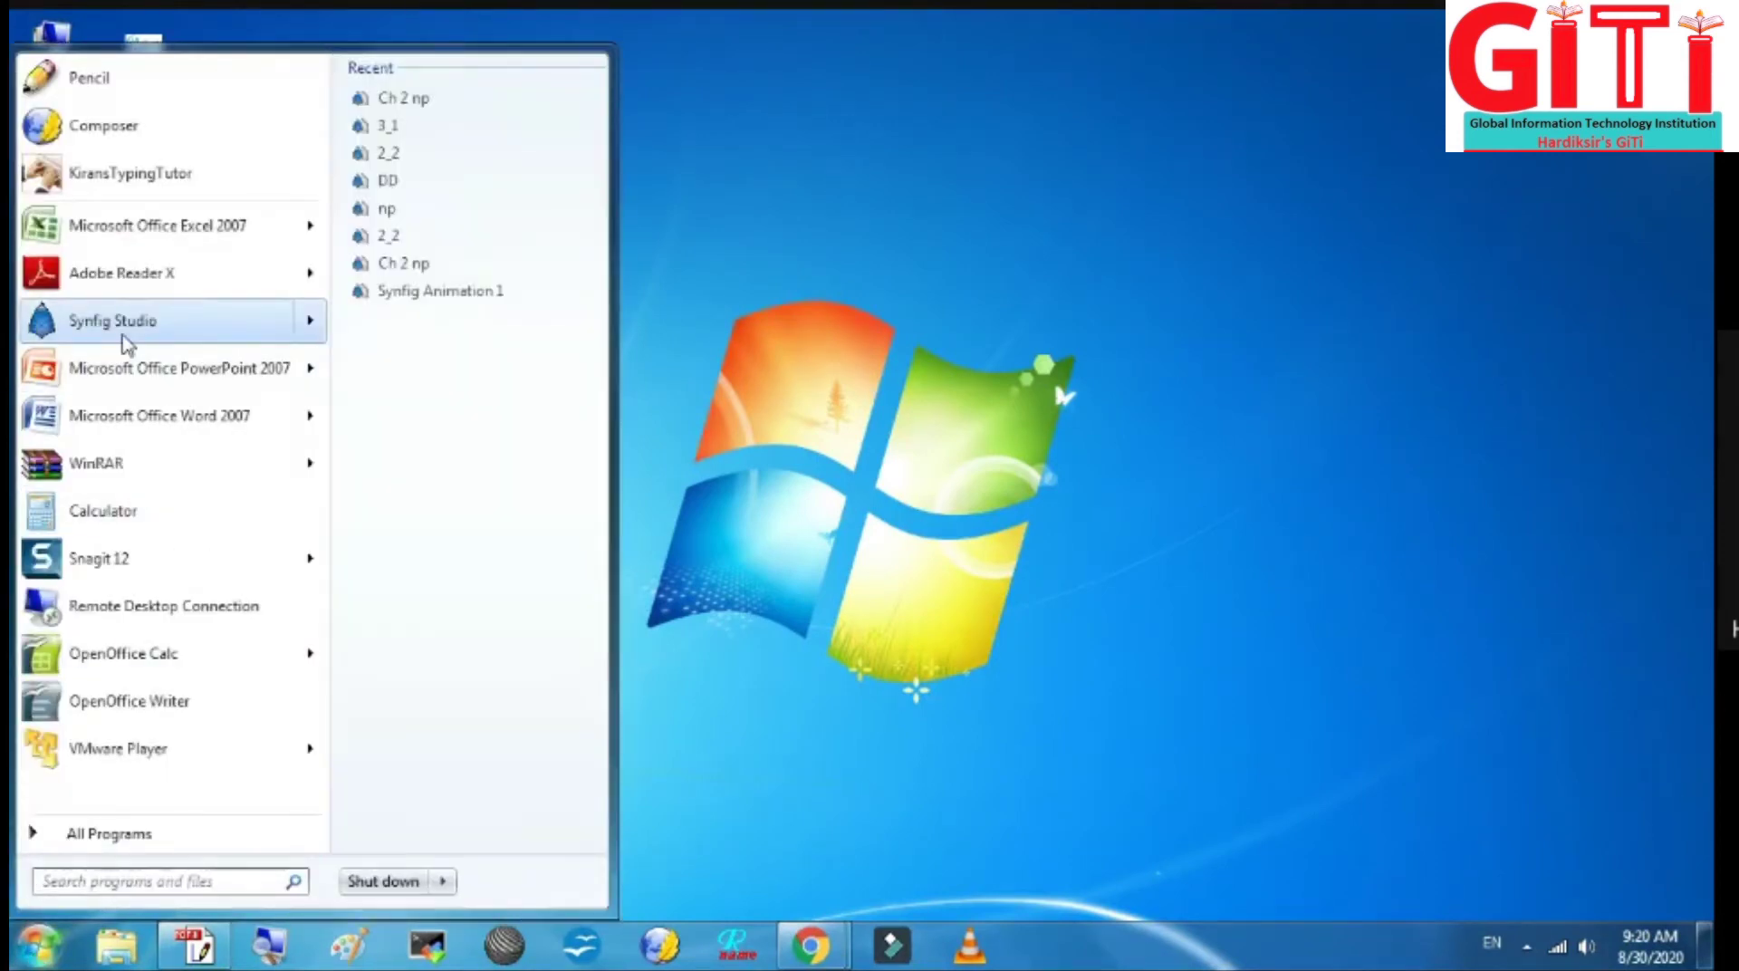
pyautogui.click(214, 340)
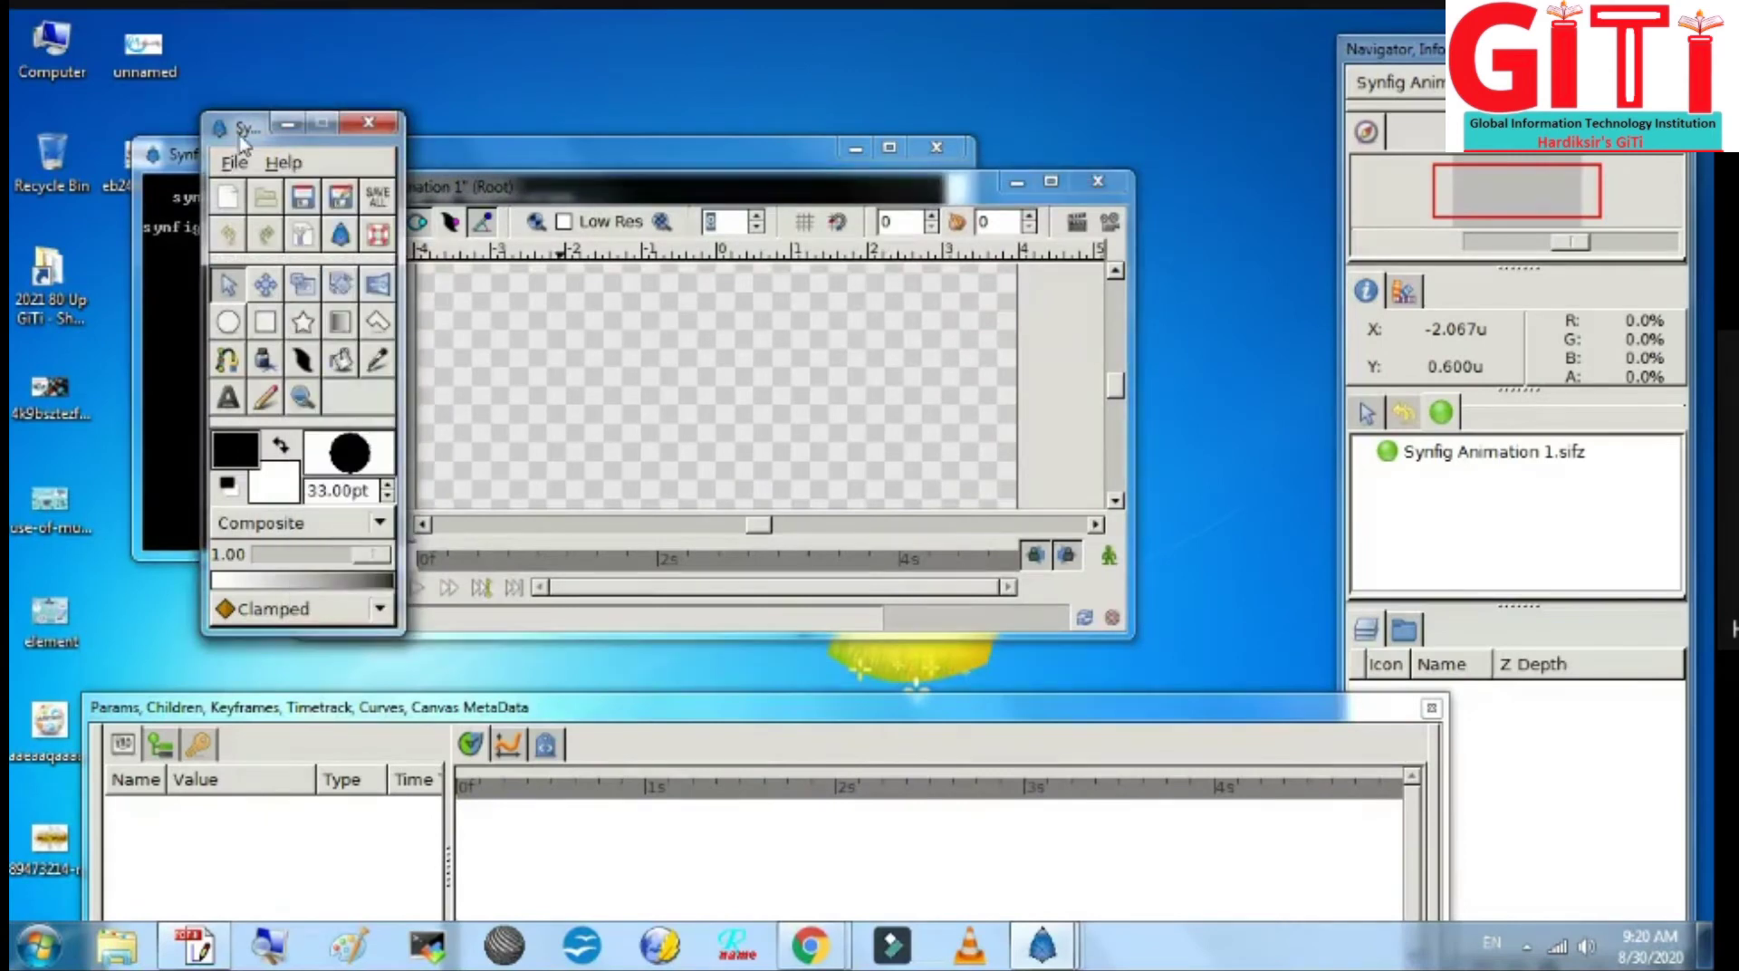
# Step: Rearrange the toolbox, Navigator and Params windows and maximize the Synfig Animation 1 canvas window
pyautogui.moveTo(244, 131); pyautogui.dragTo(157, 98)
pyautogui.moveTo(1429, 56); pyautogui.dragTo(1423, 40)
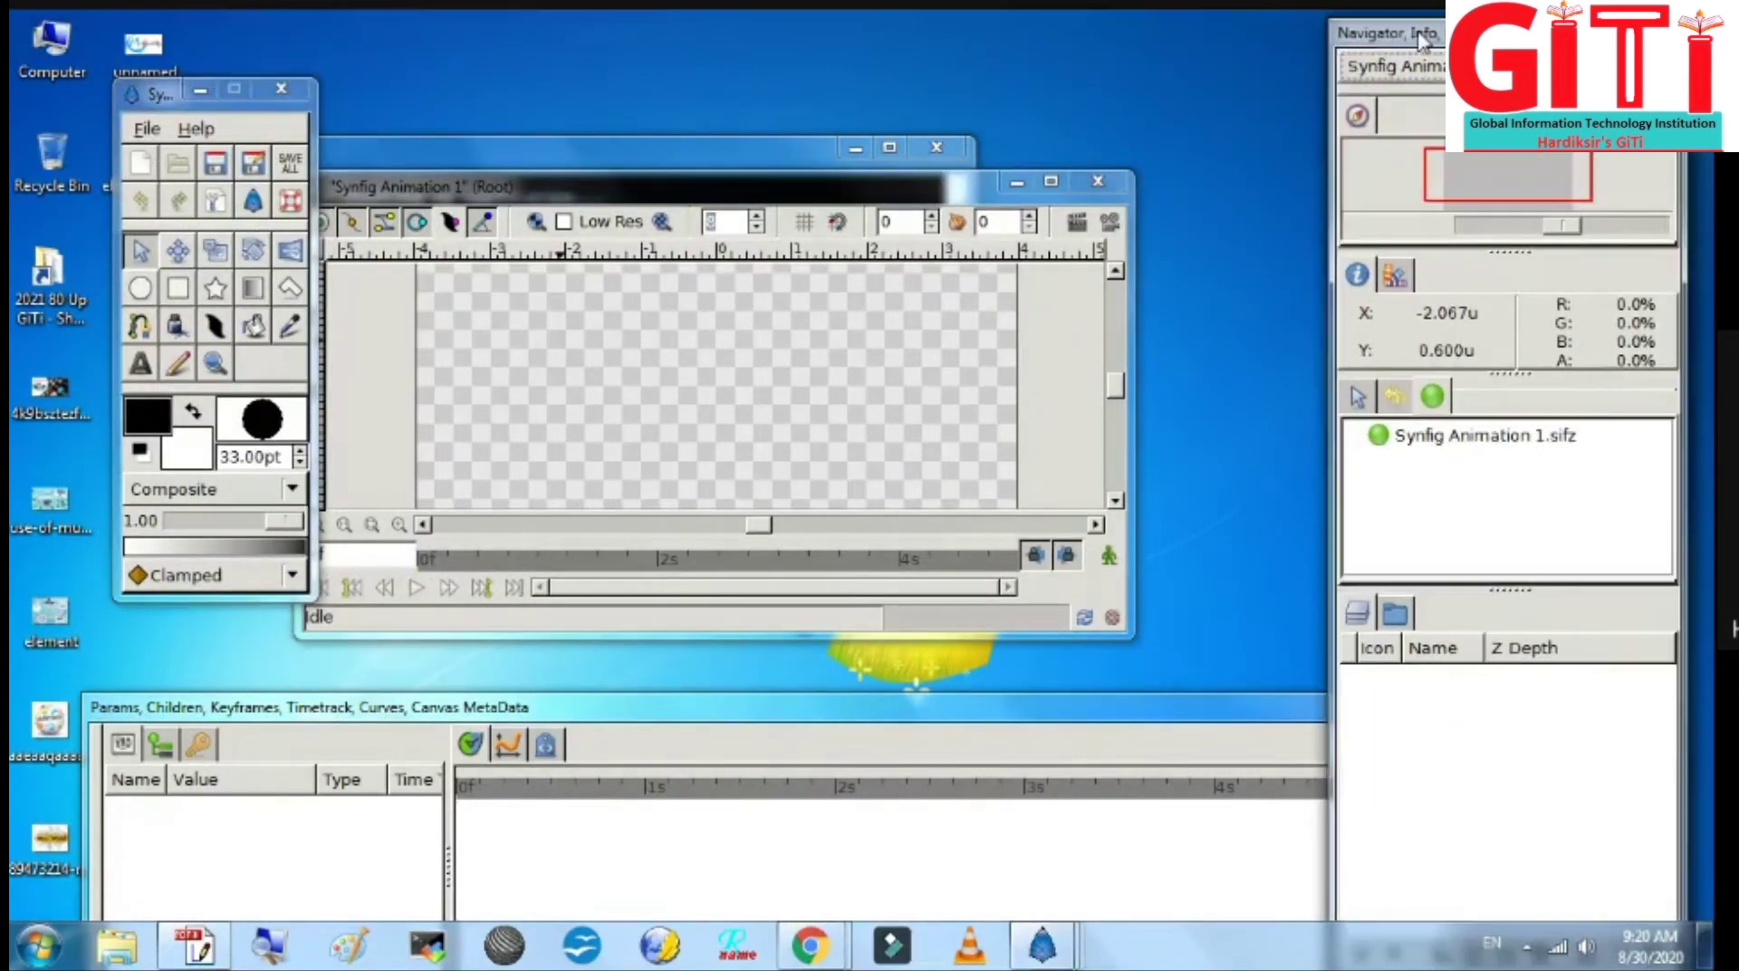
pyautogui.moveTo(1212, 706); pyautogui.dragTo(1212, 683)
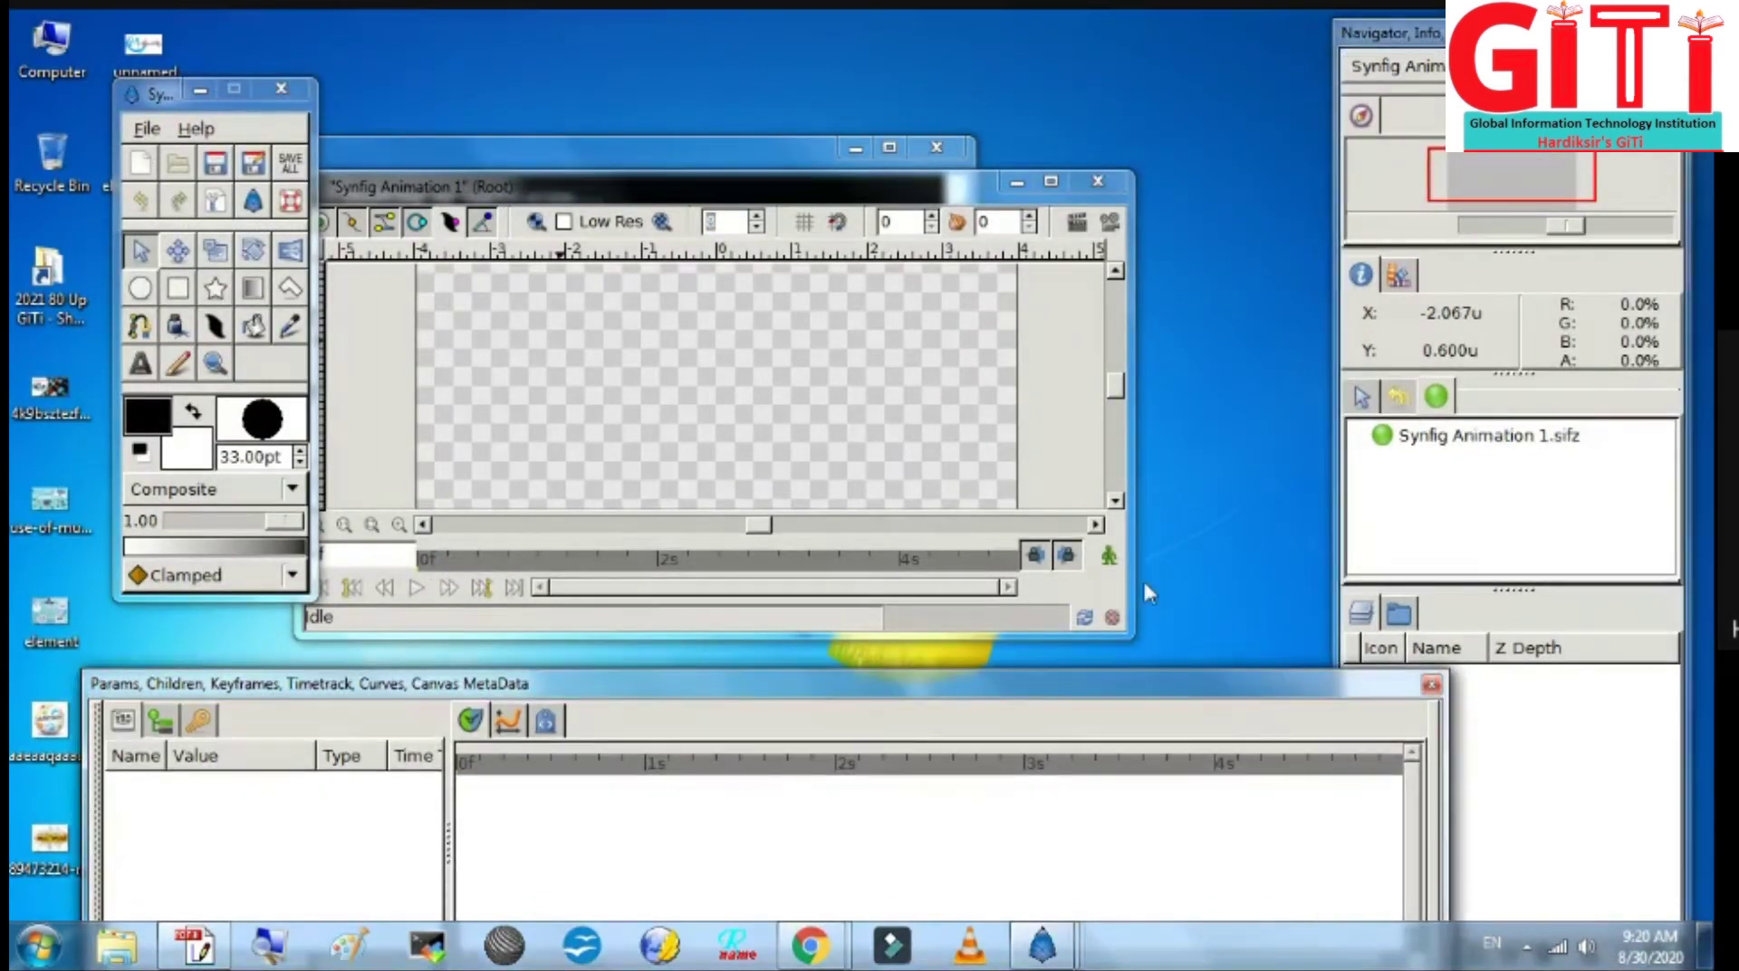
pyautogui.click(1052, 183)
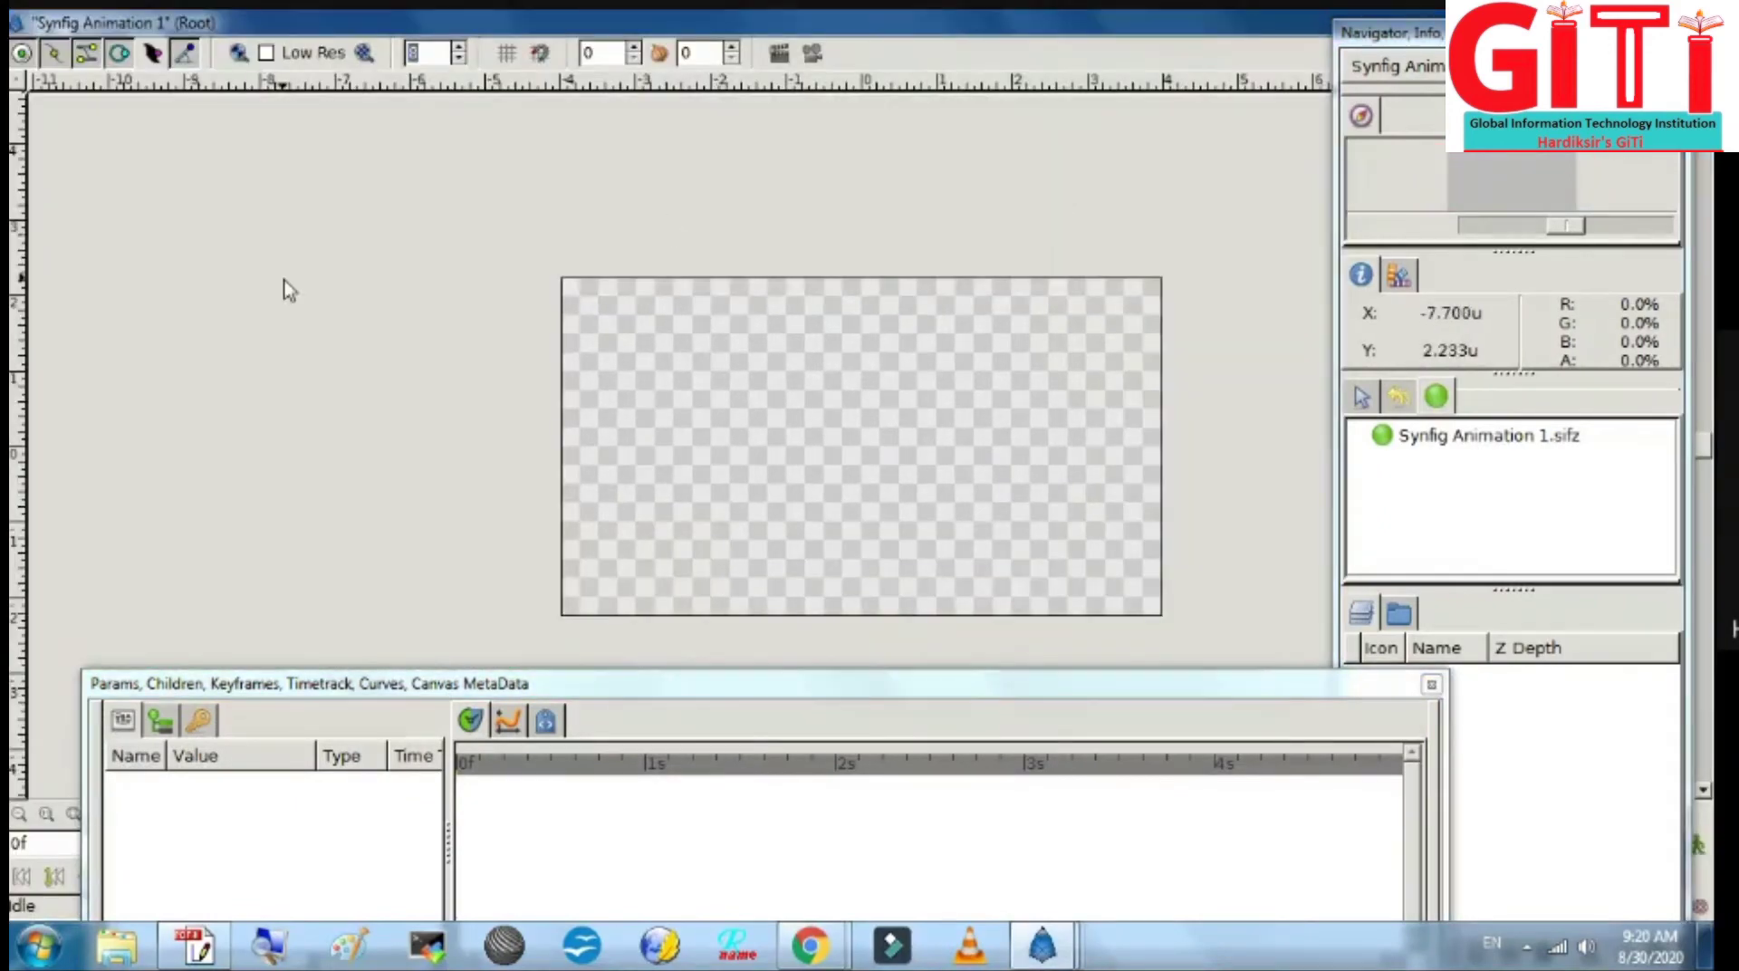
# Step: Open the save dialog for the new animation and select the sifz extension in its file name
pyautogui.click(285, 285)
pyautogui.hotkey('ctrl', 's')
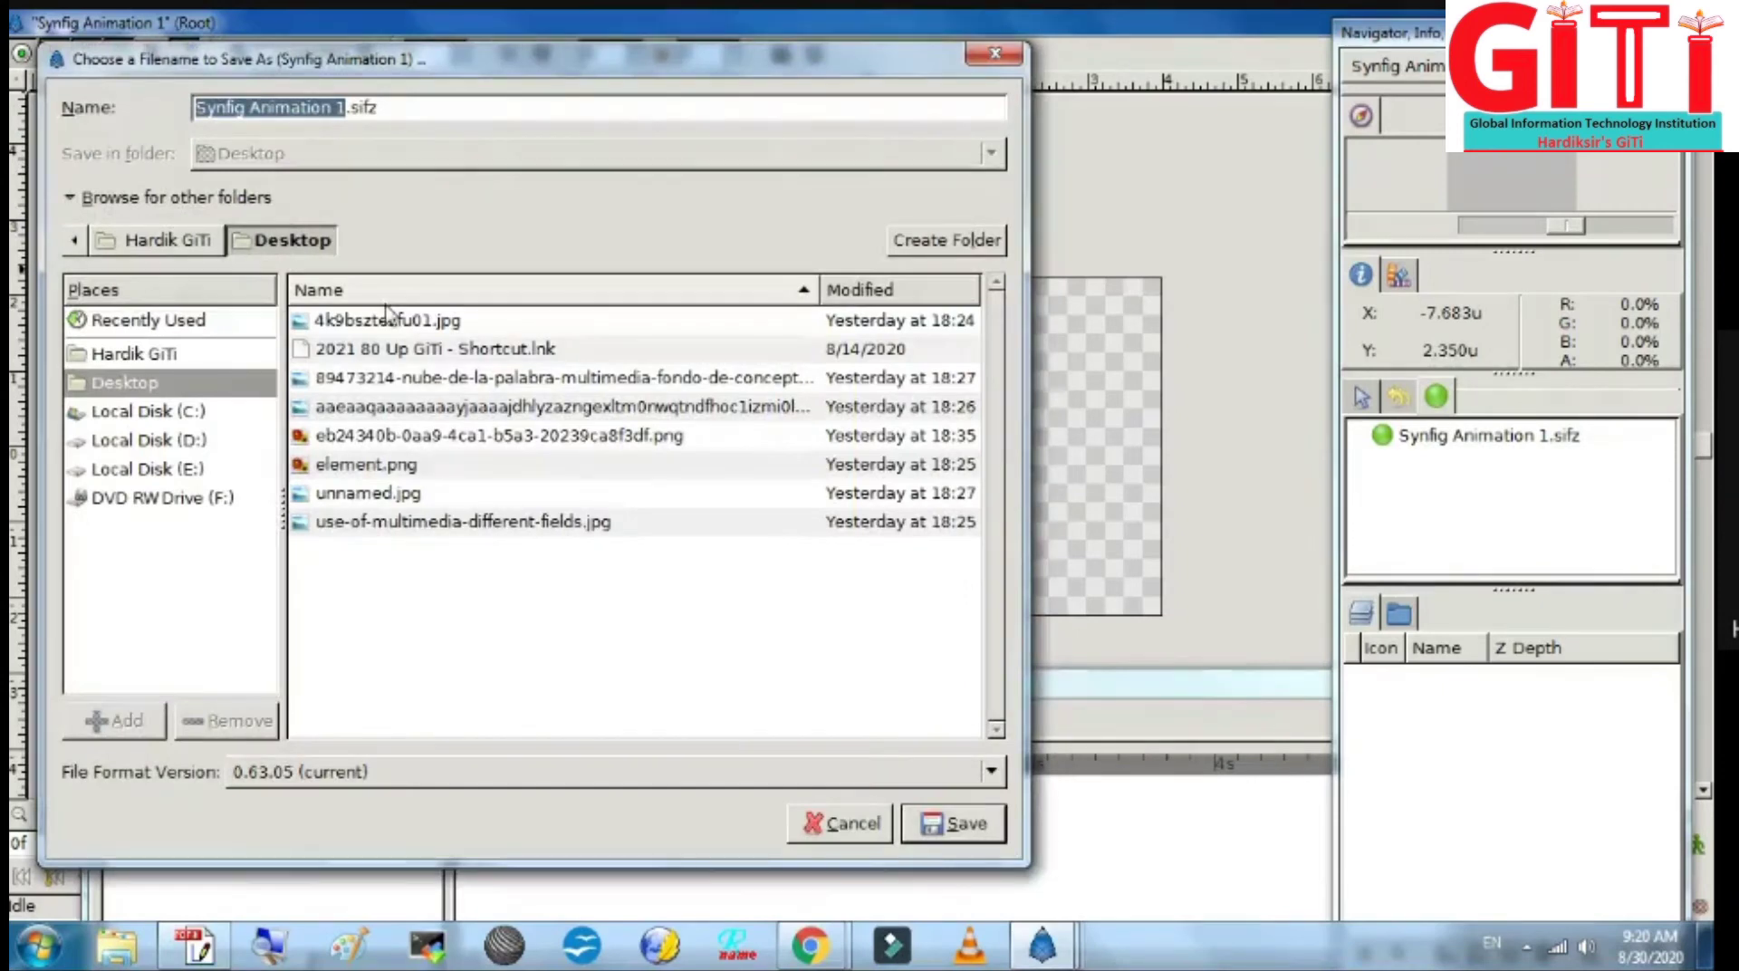
pyautogui.click(415, 110)
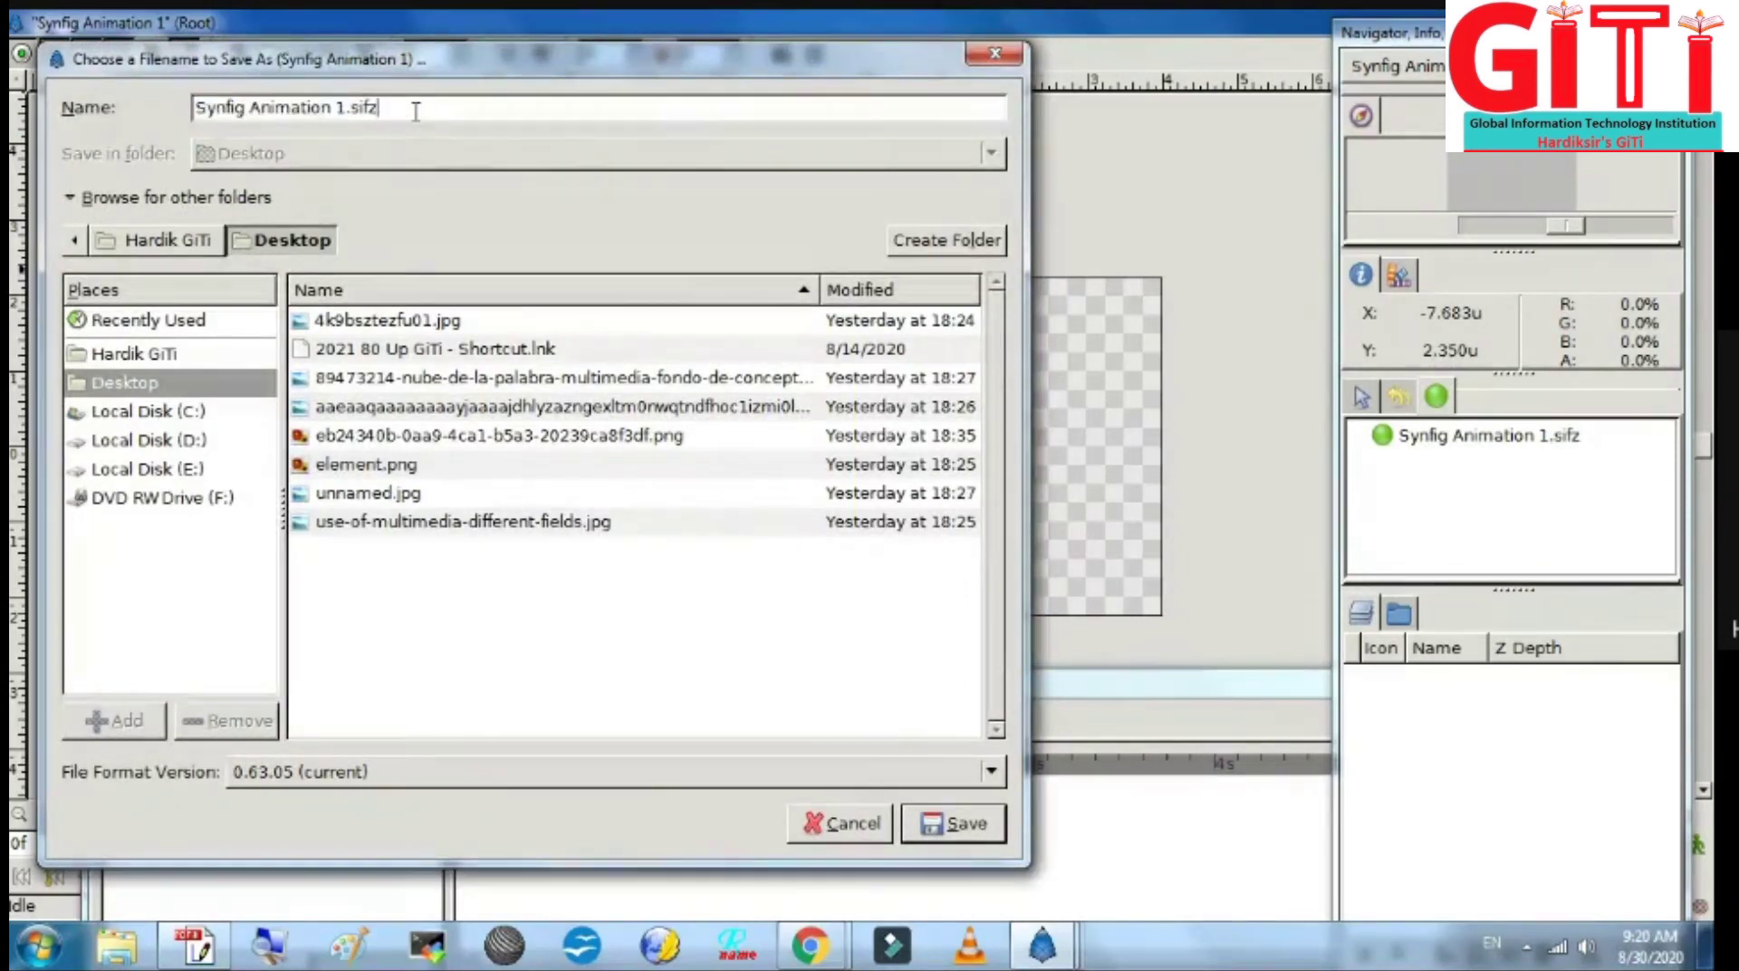
pyautogui.hotkey('shift', 'Left')
pyautogui.hotkey('shift', 'Left')
pyautogui.hotkey('shift', 'Left')
# Step: Examine the sifz extension under Magnifier at up to 200%, return to 100% and dismiss the save dialog
pyautogui.click(268, 951)
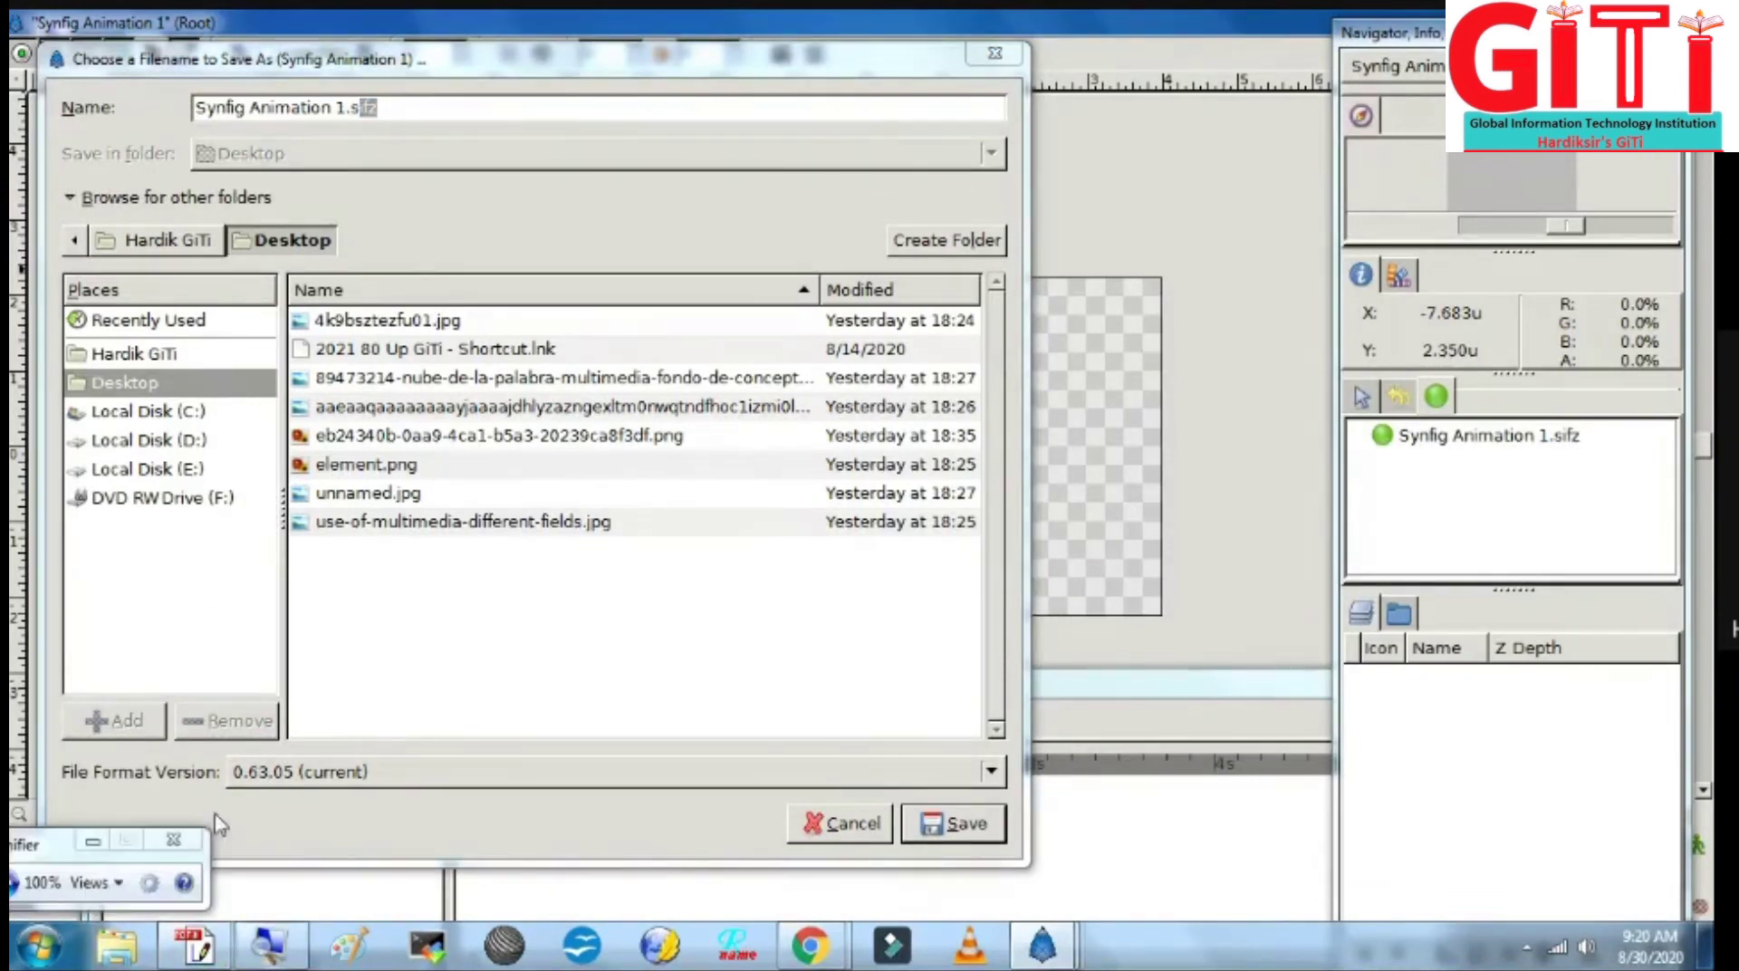
pyautogui.moveTo(47, 844); pyautogui.dragTo(234, 720)
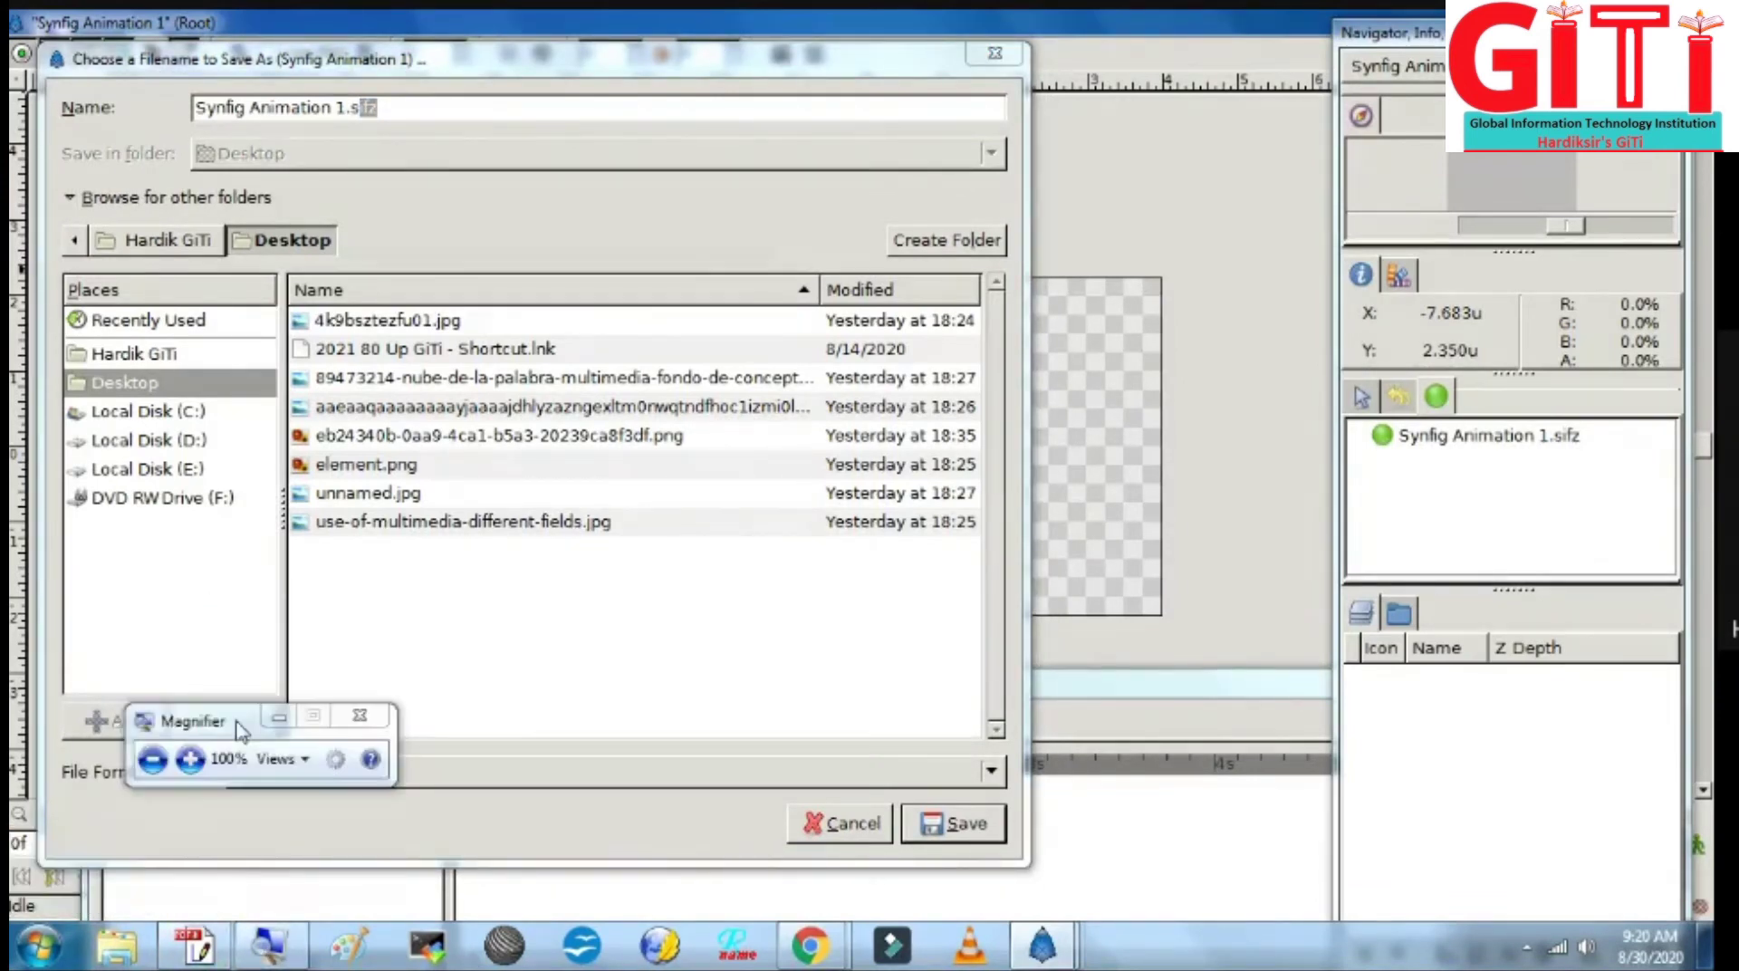
pyautogui.click(189, 759)
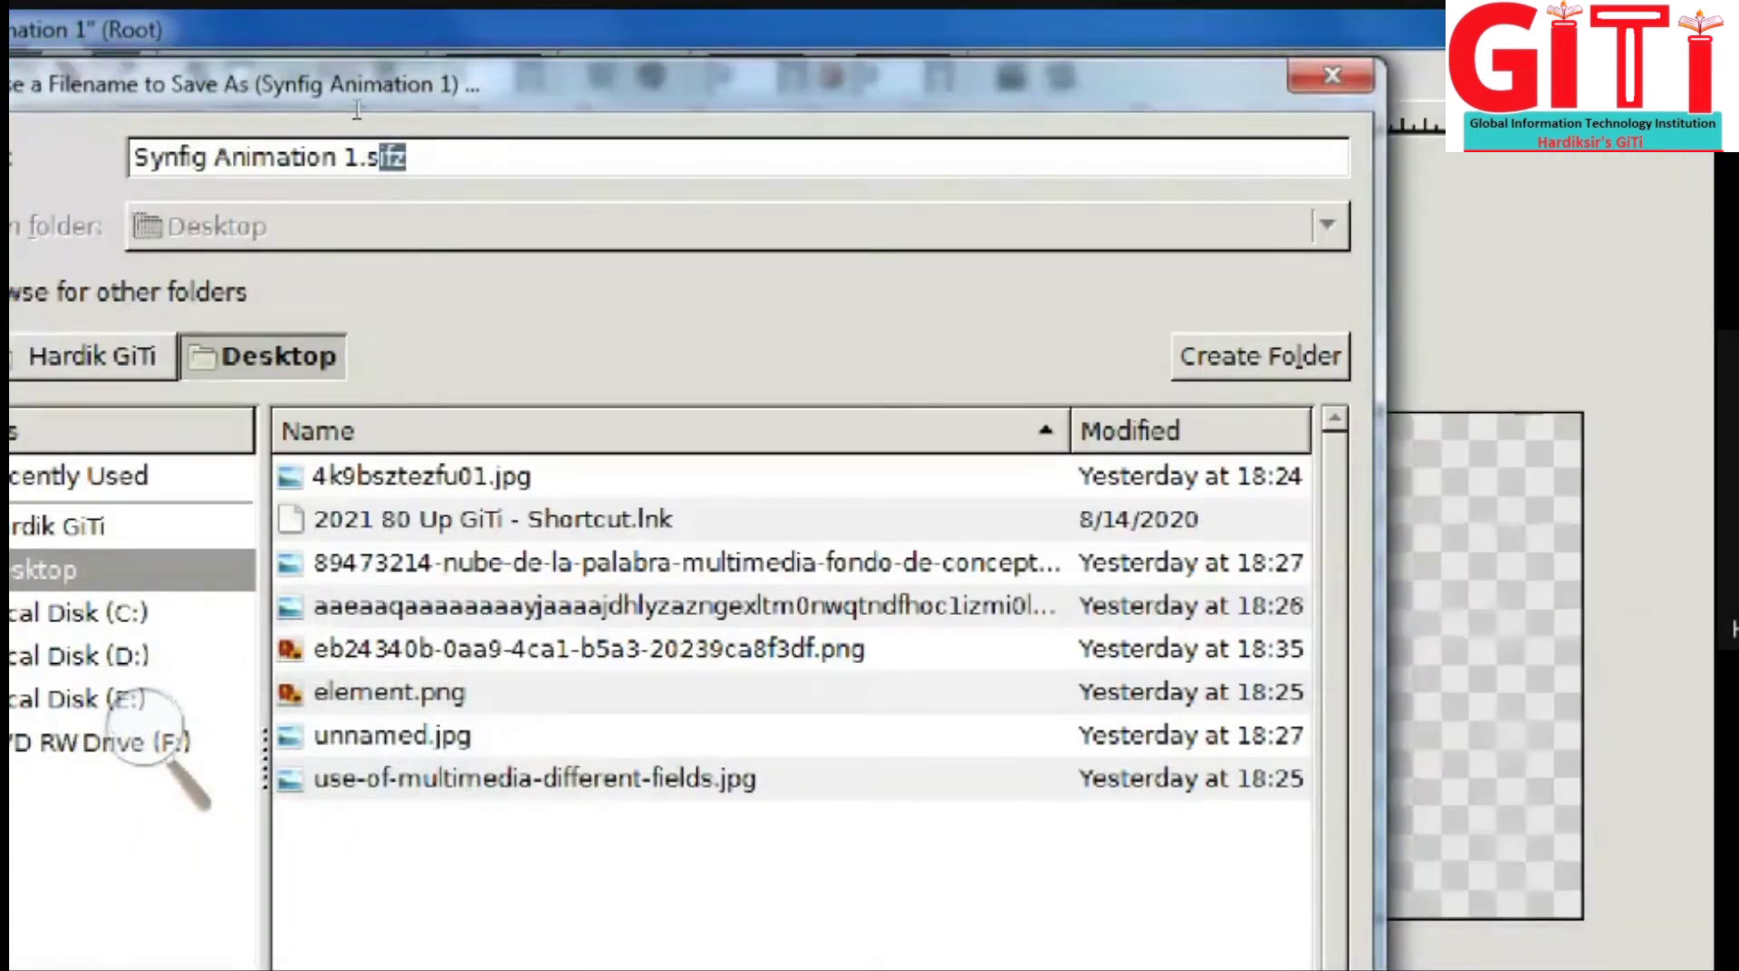
pyautogui.click(147, 726)
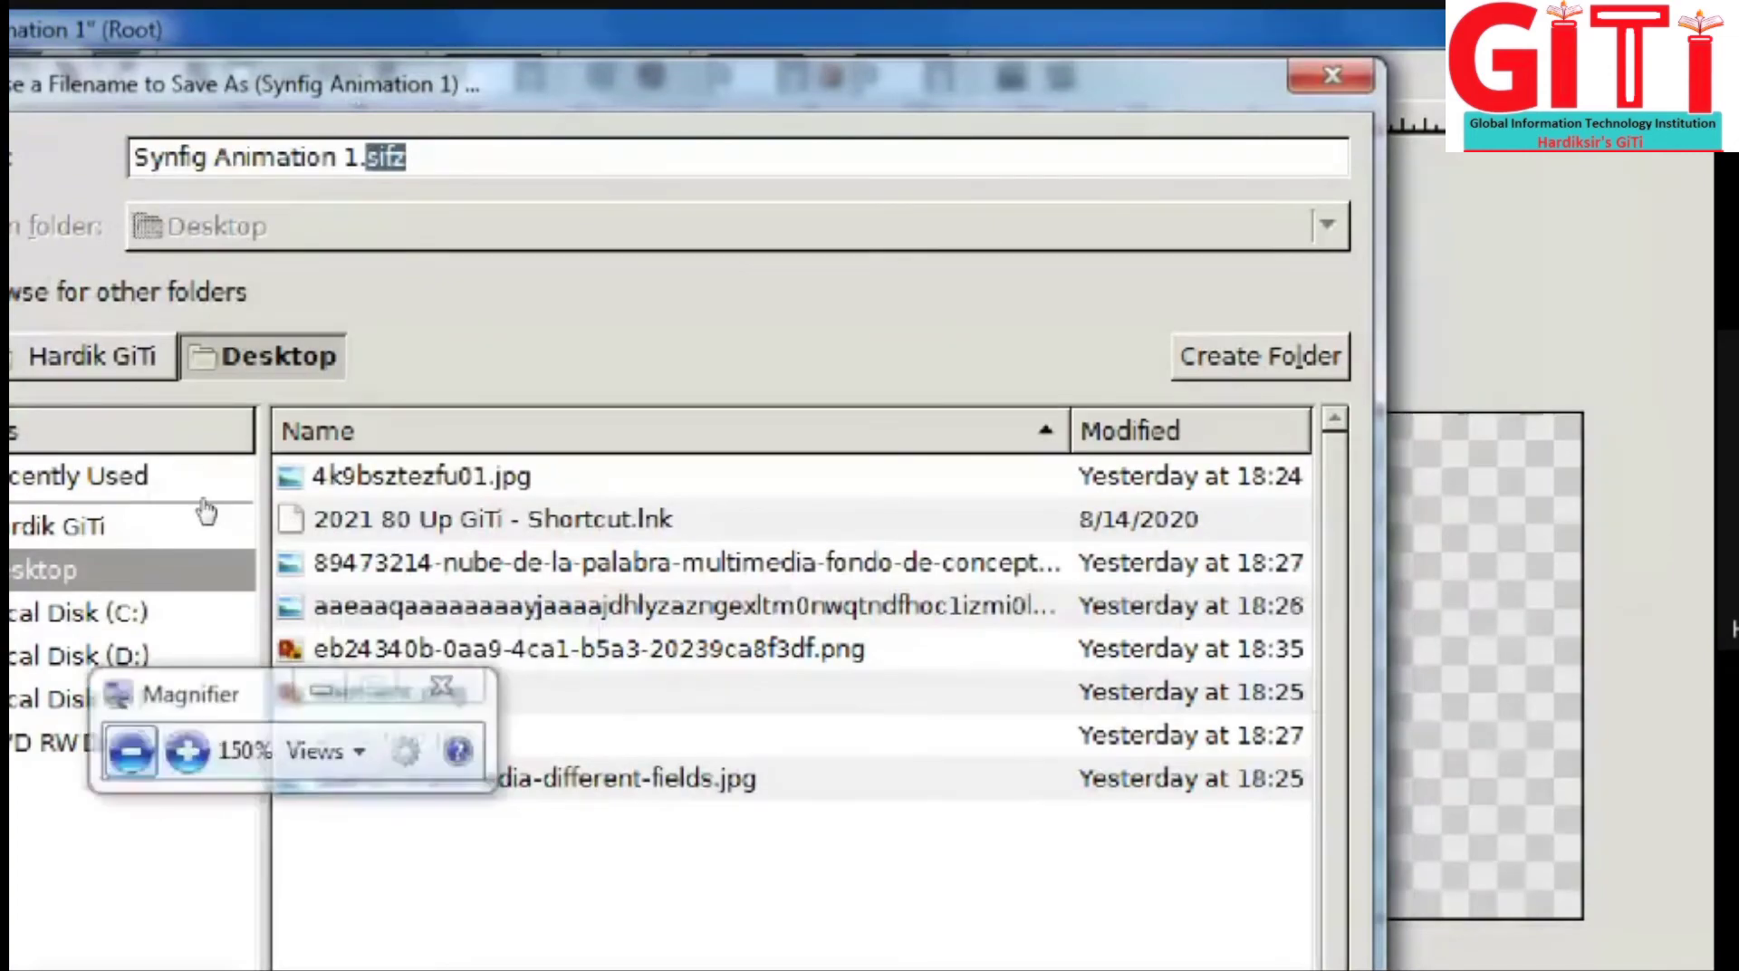
pyautogui.click(191, 750)
pyautogui.click(191, 750)
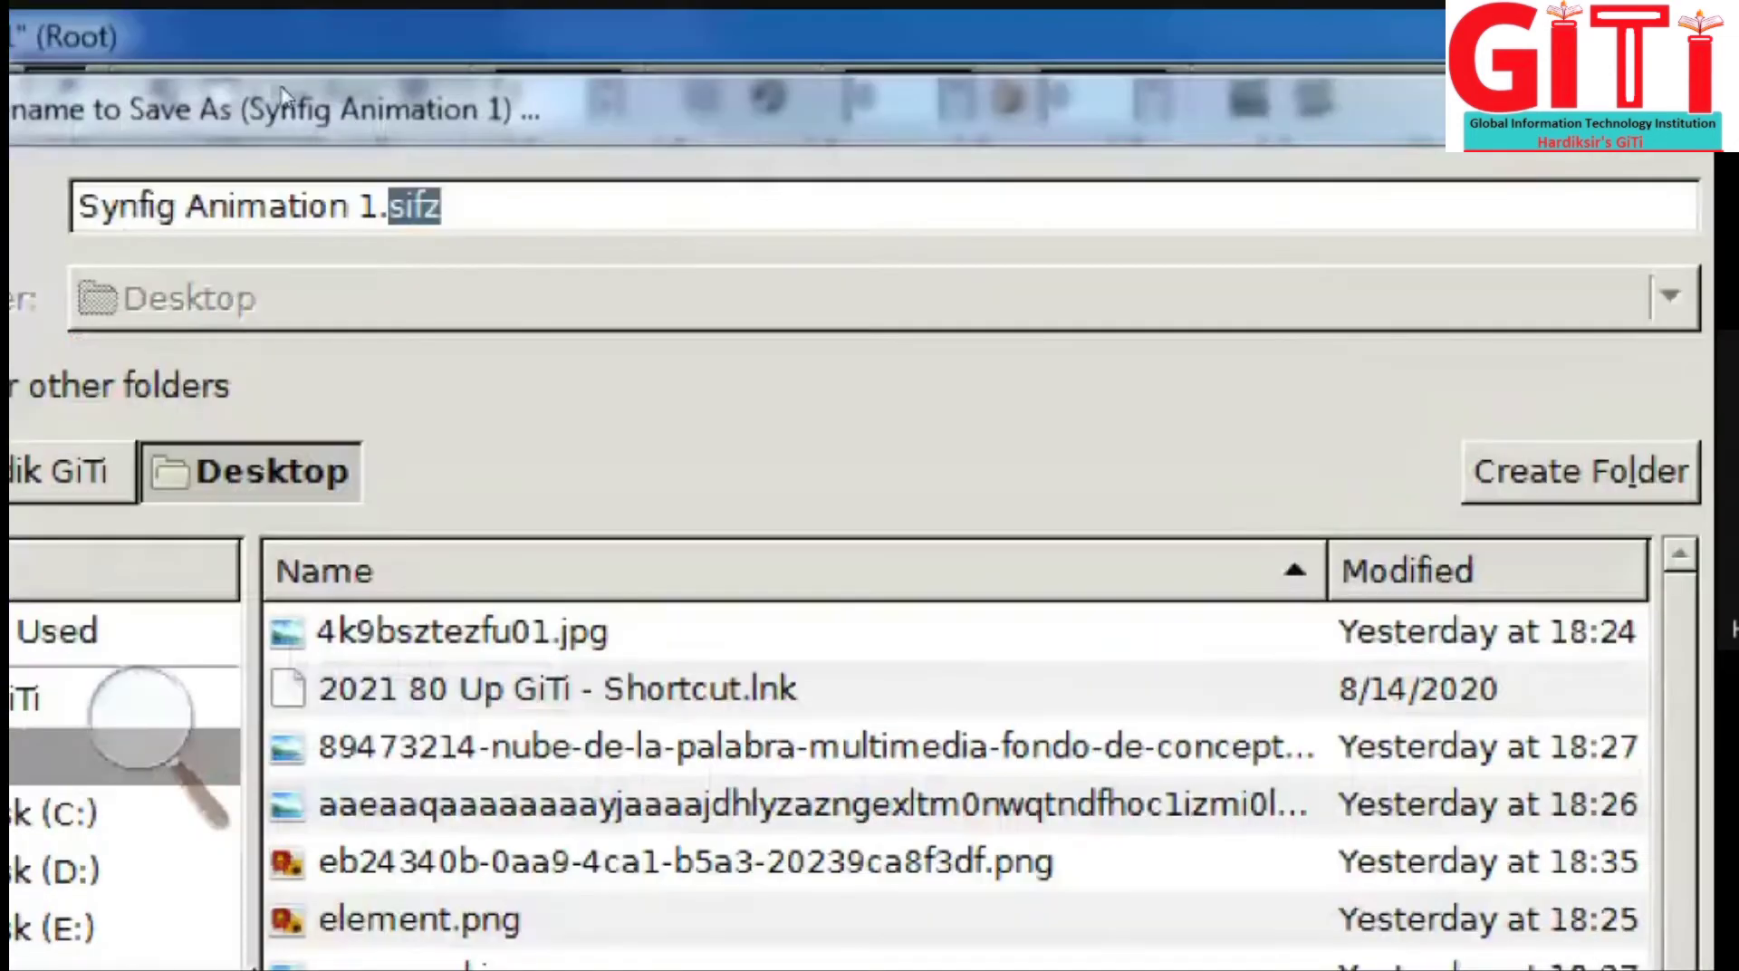
pyautogui.click(141, 717)
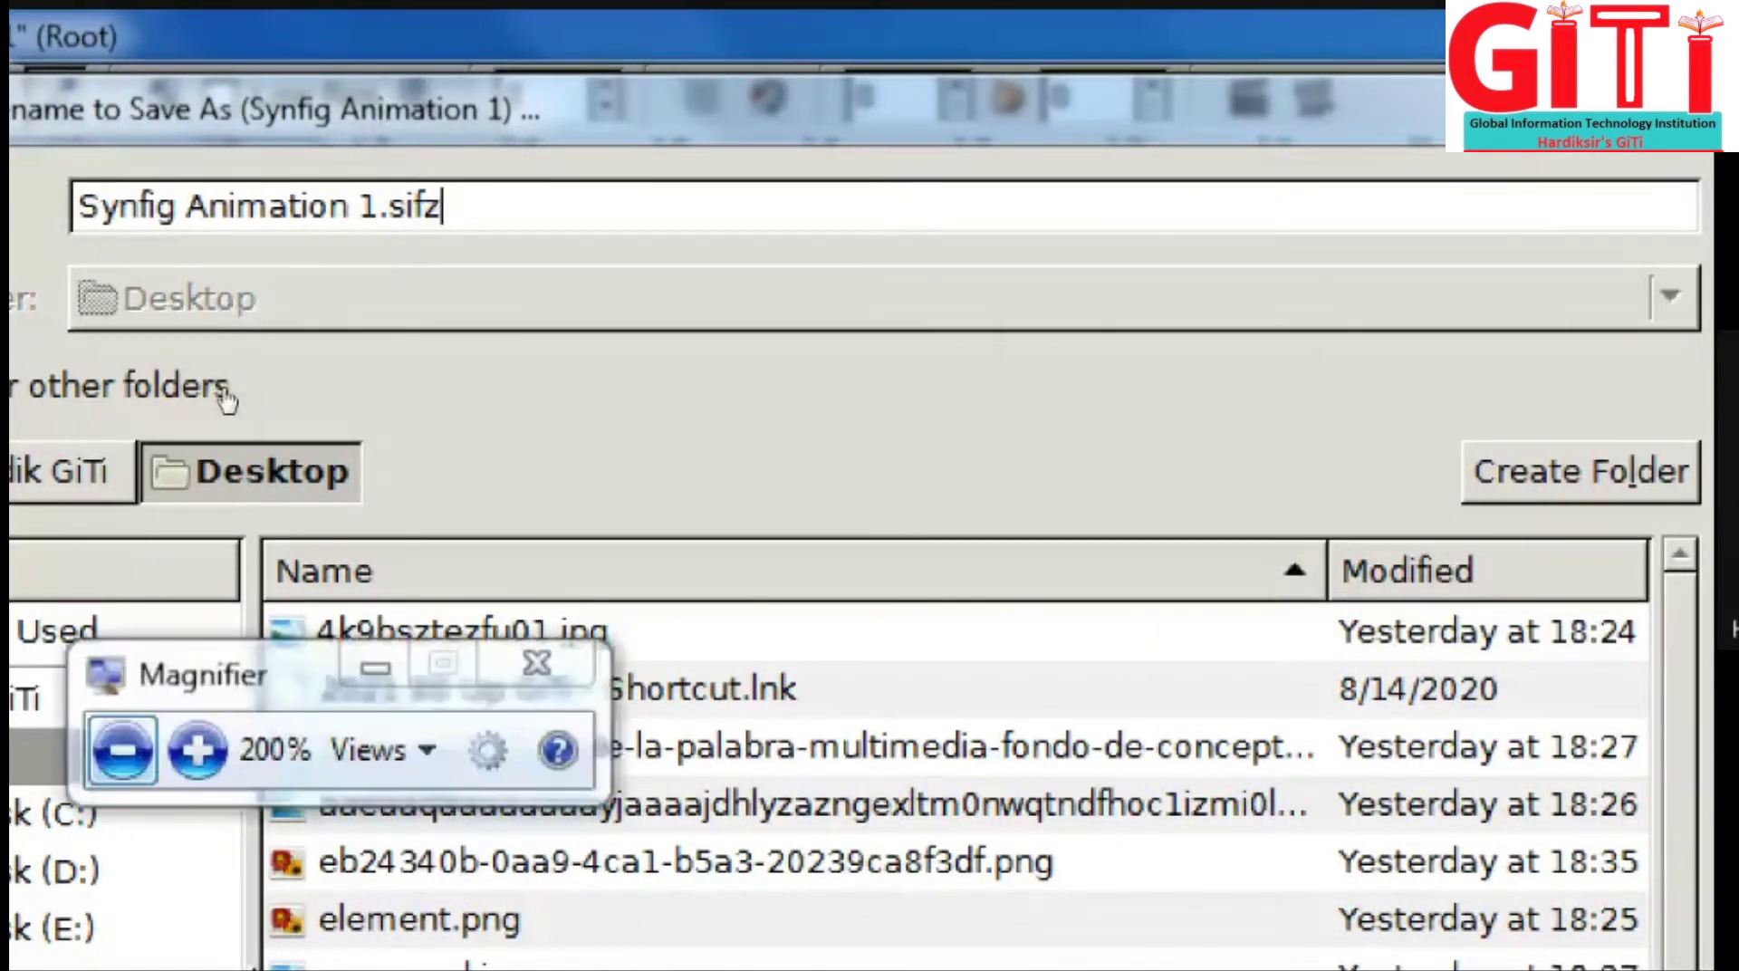
pyautogui.click(122, 750)
pyautogui.click(121, 565)
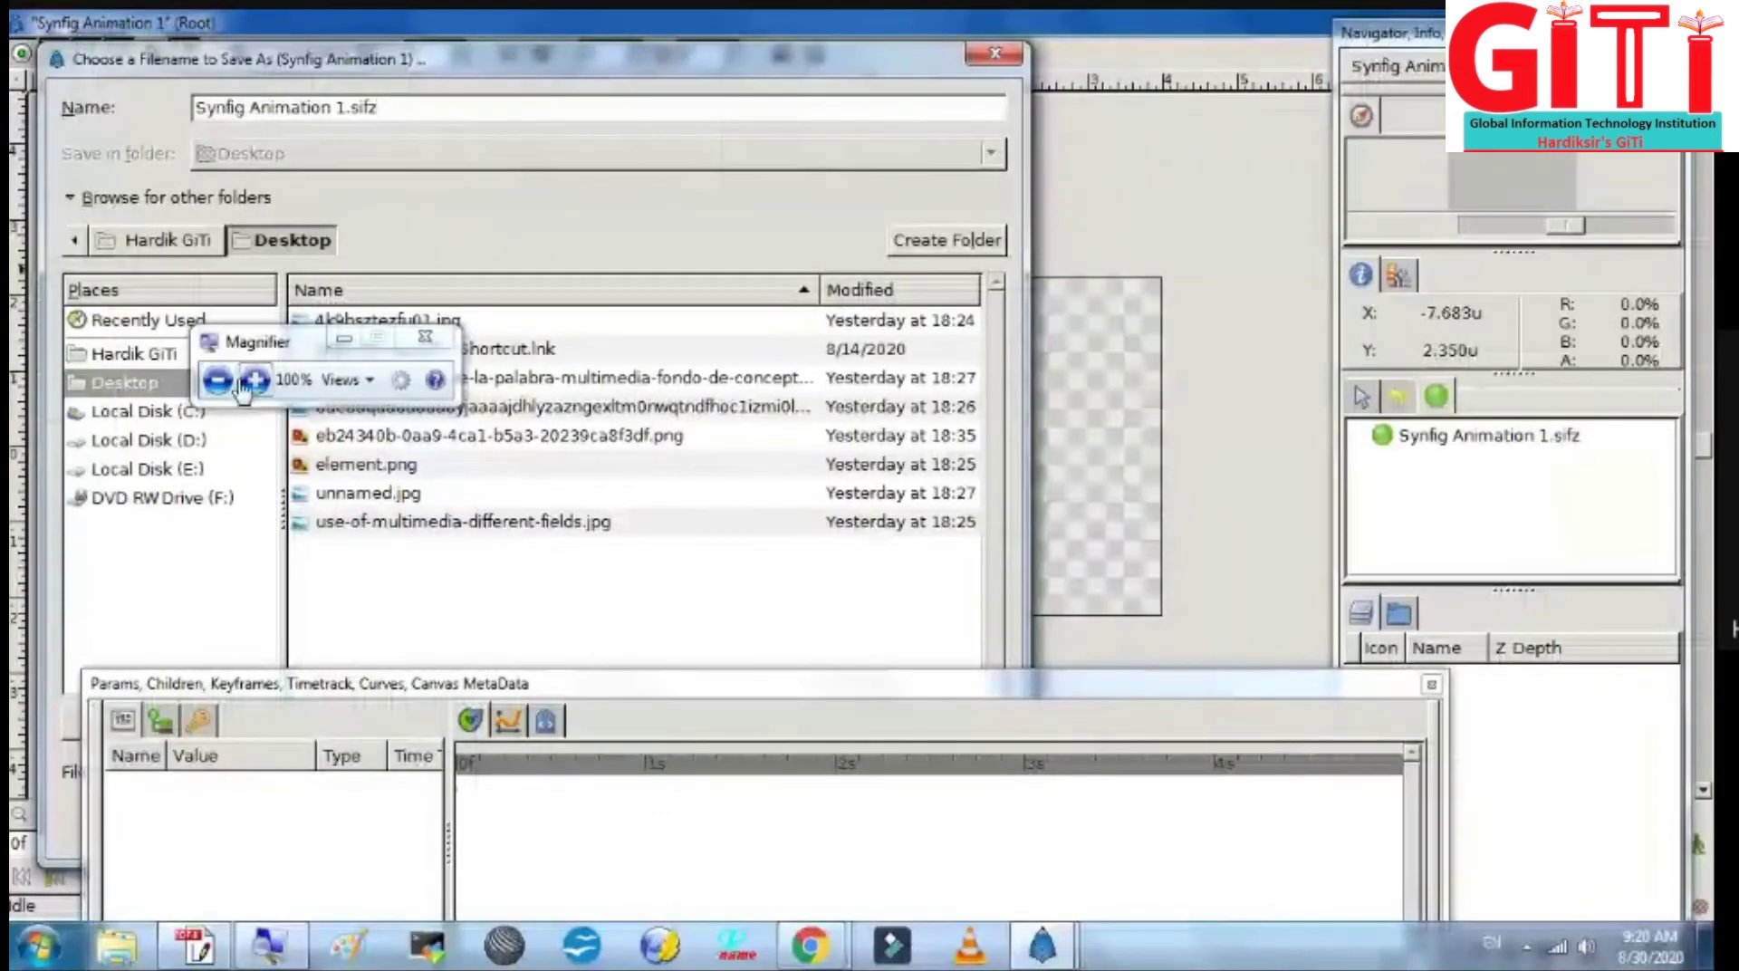
pyautogui.click(368, 339)
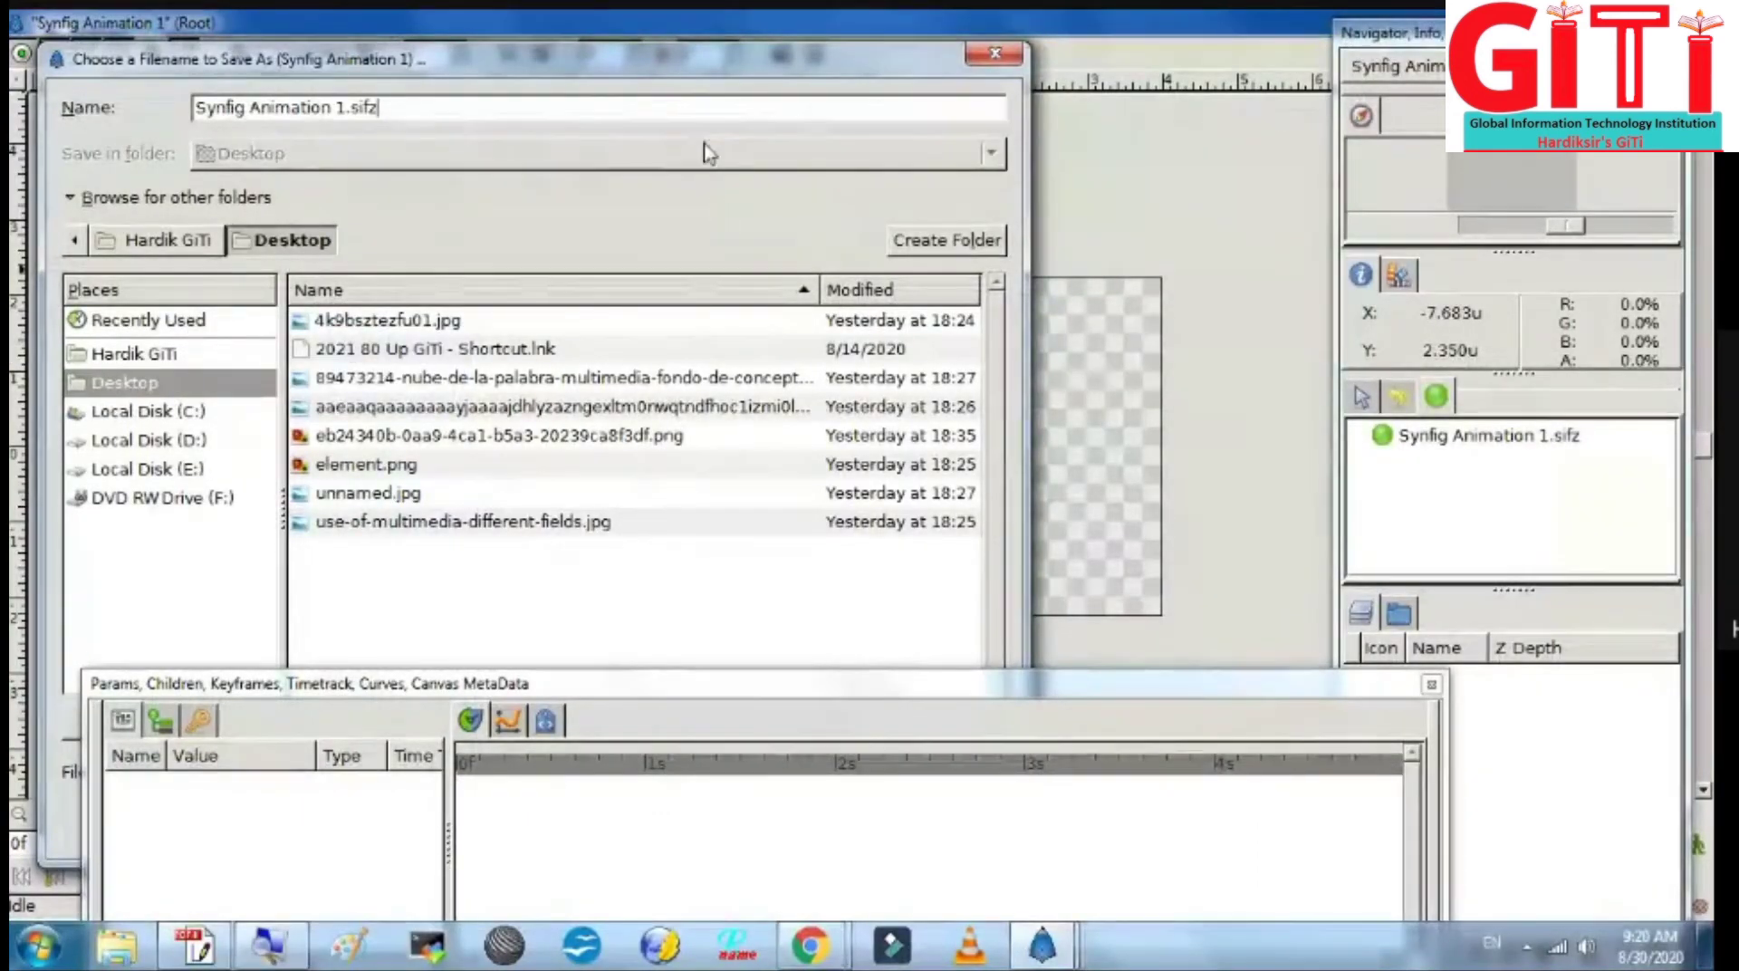
pyautogui.click(679, 573)
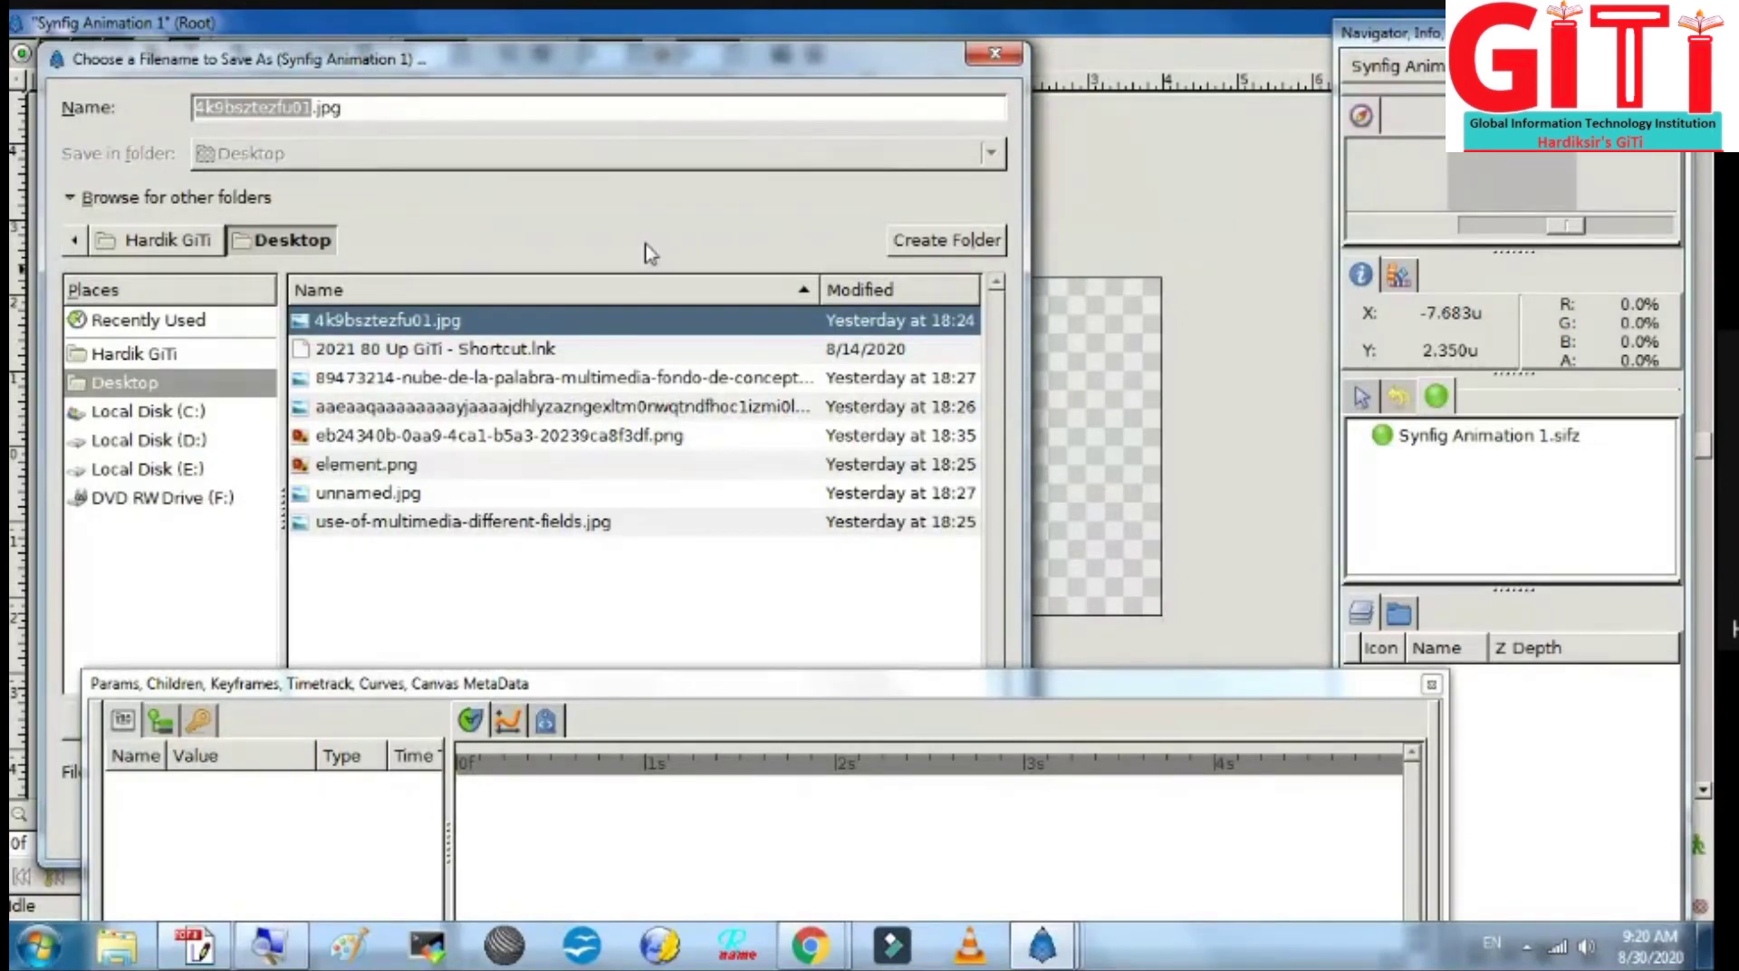
pyautogui.click(994, 54)
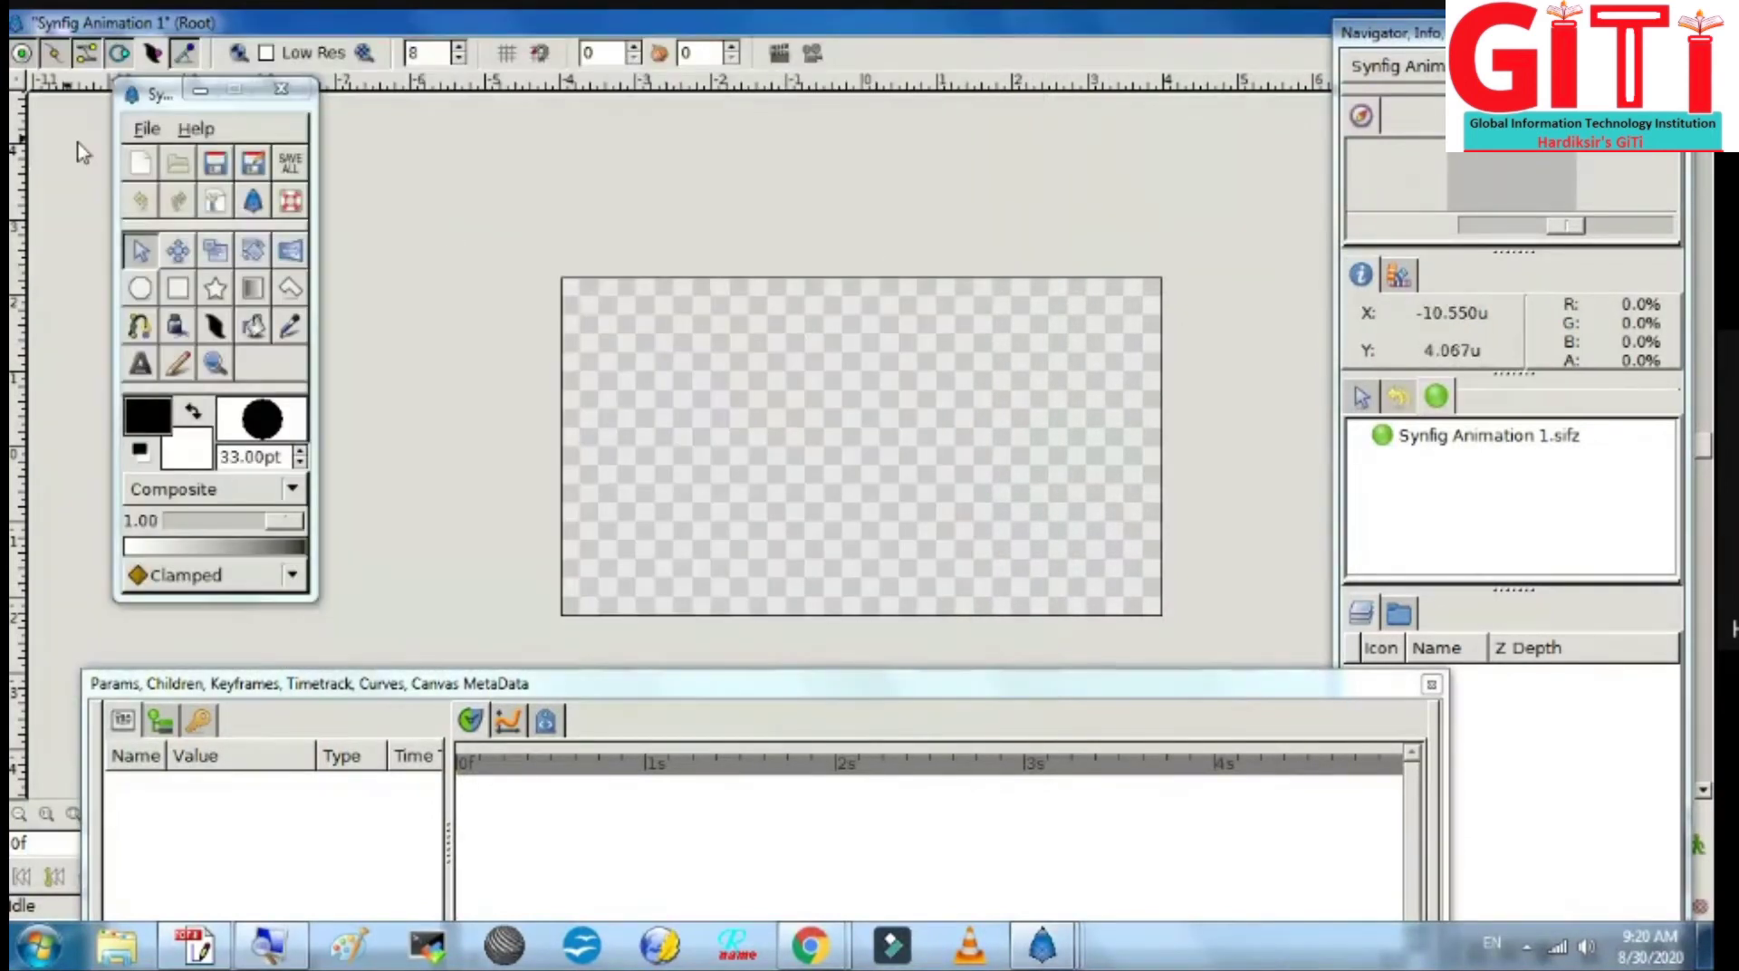
# Step: Save the animation to the Desktop as 3_1.sifz
pyautogui.click(146, 132)
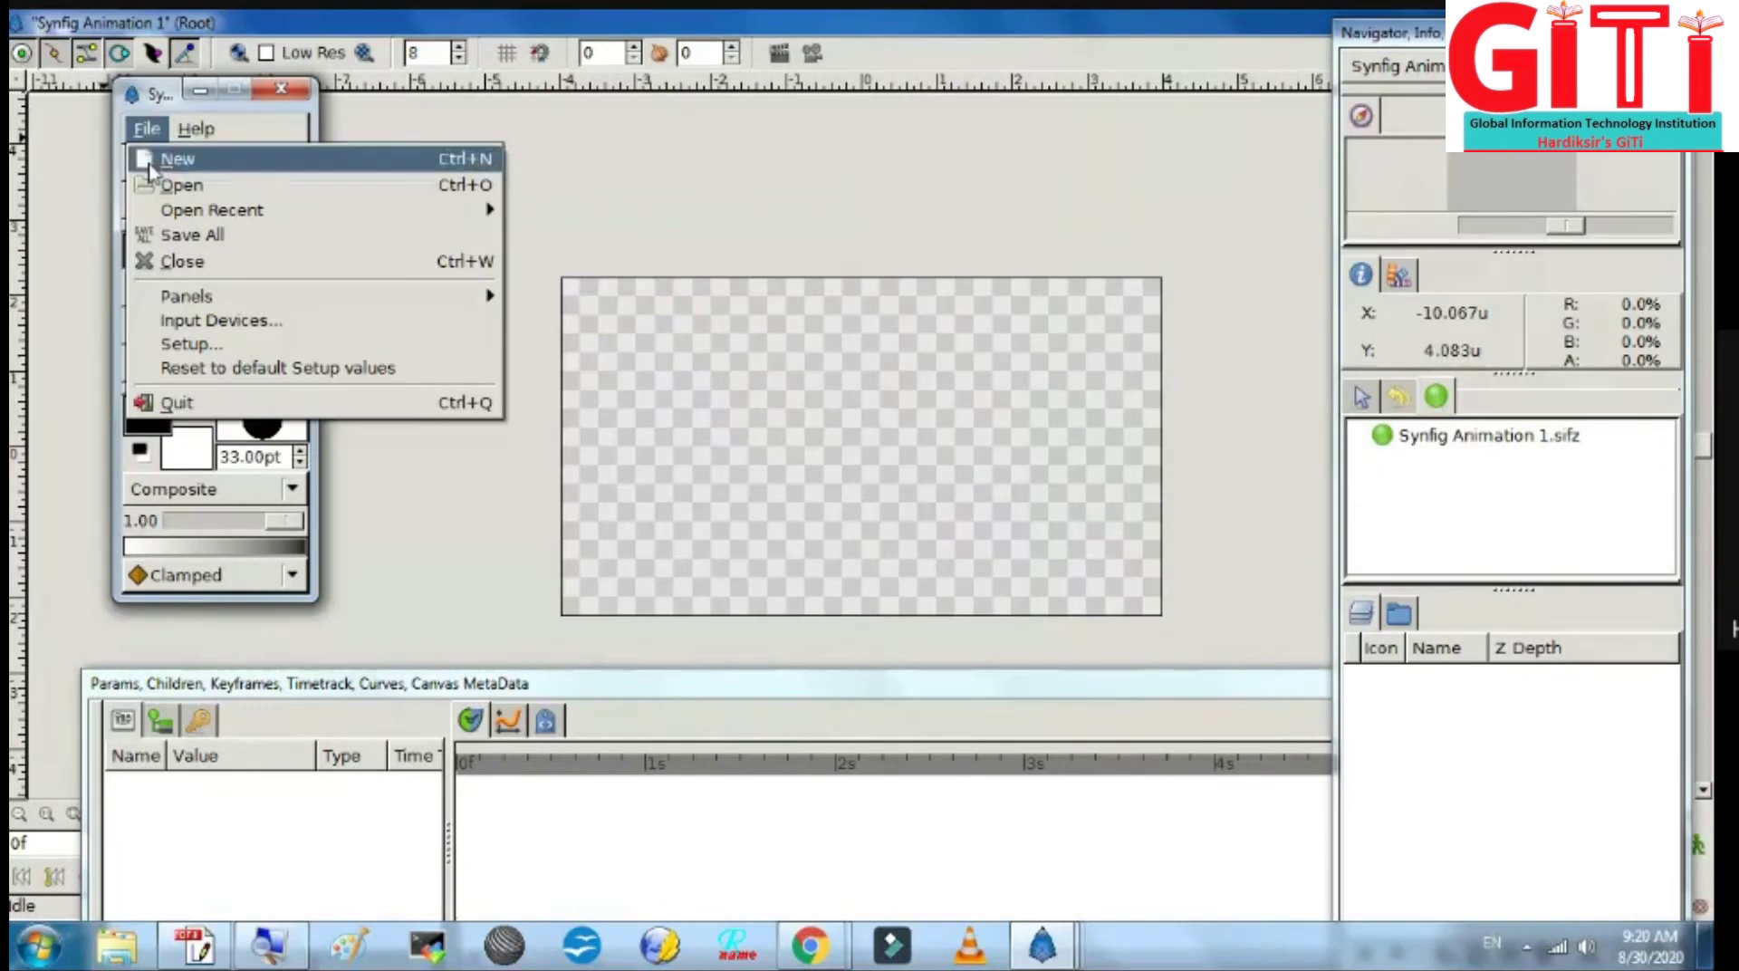
pyautogui.click(617, 204)
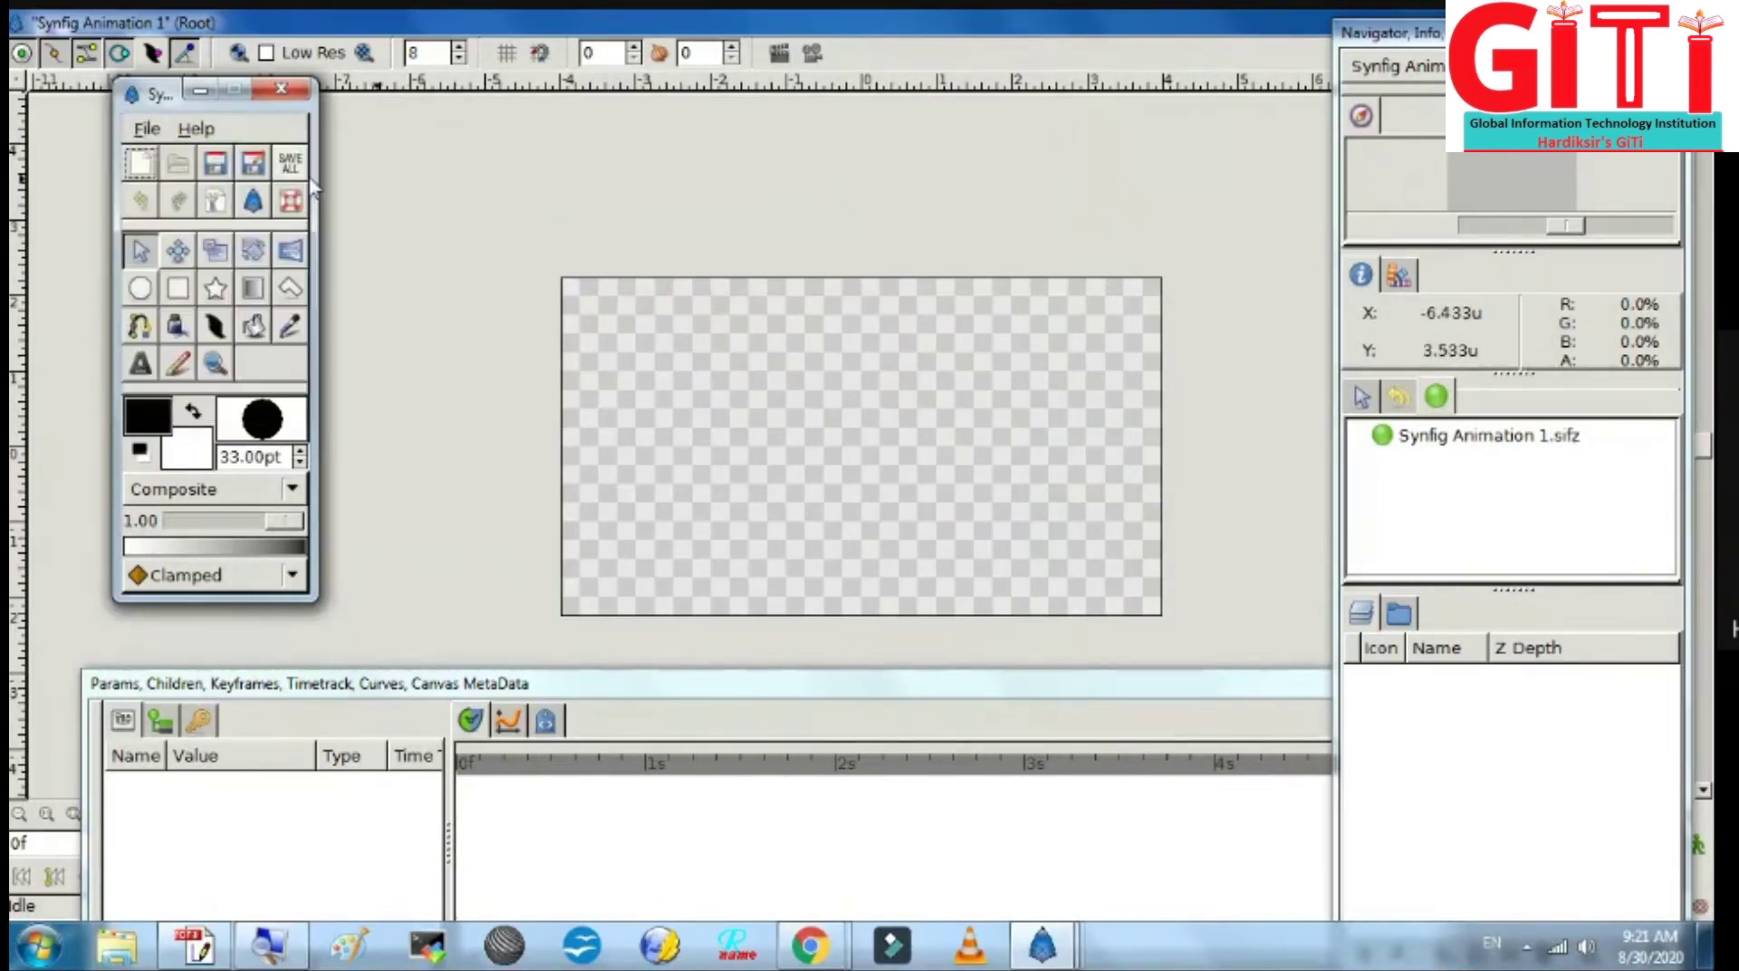
pyautogui.click(213, 176)
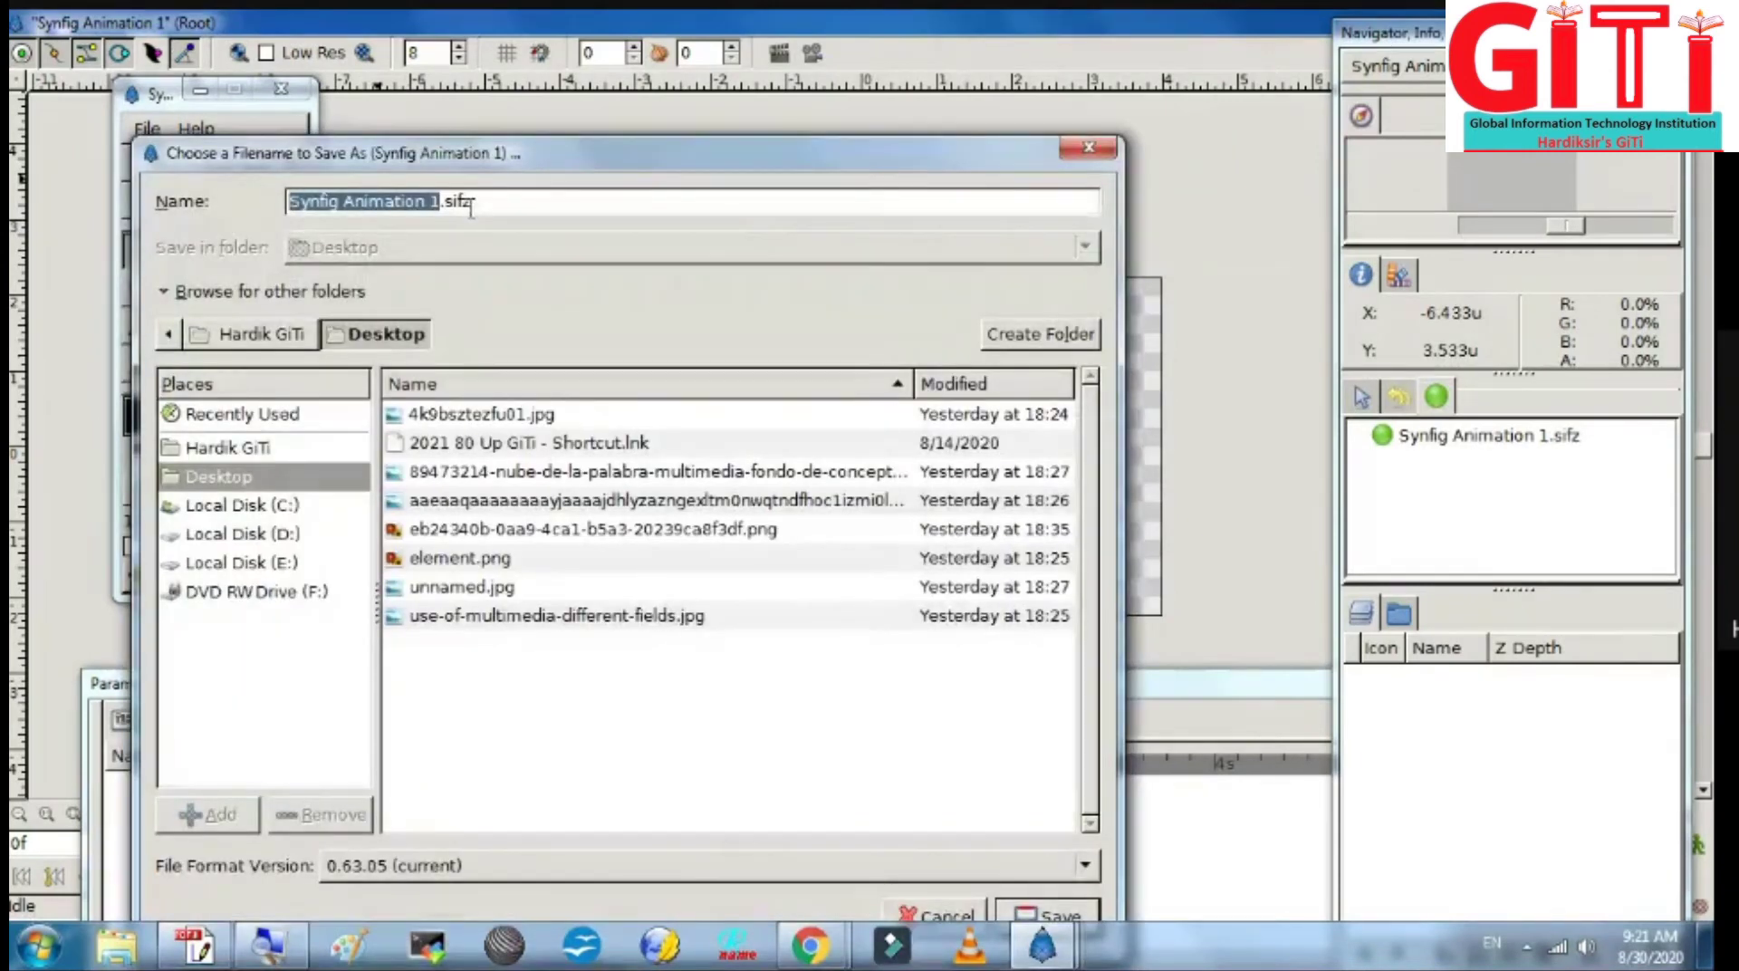
pyautogui.press('BackSpace')
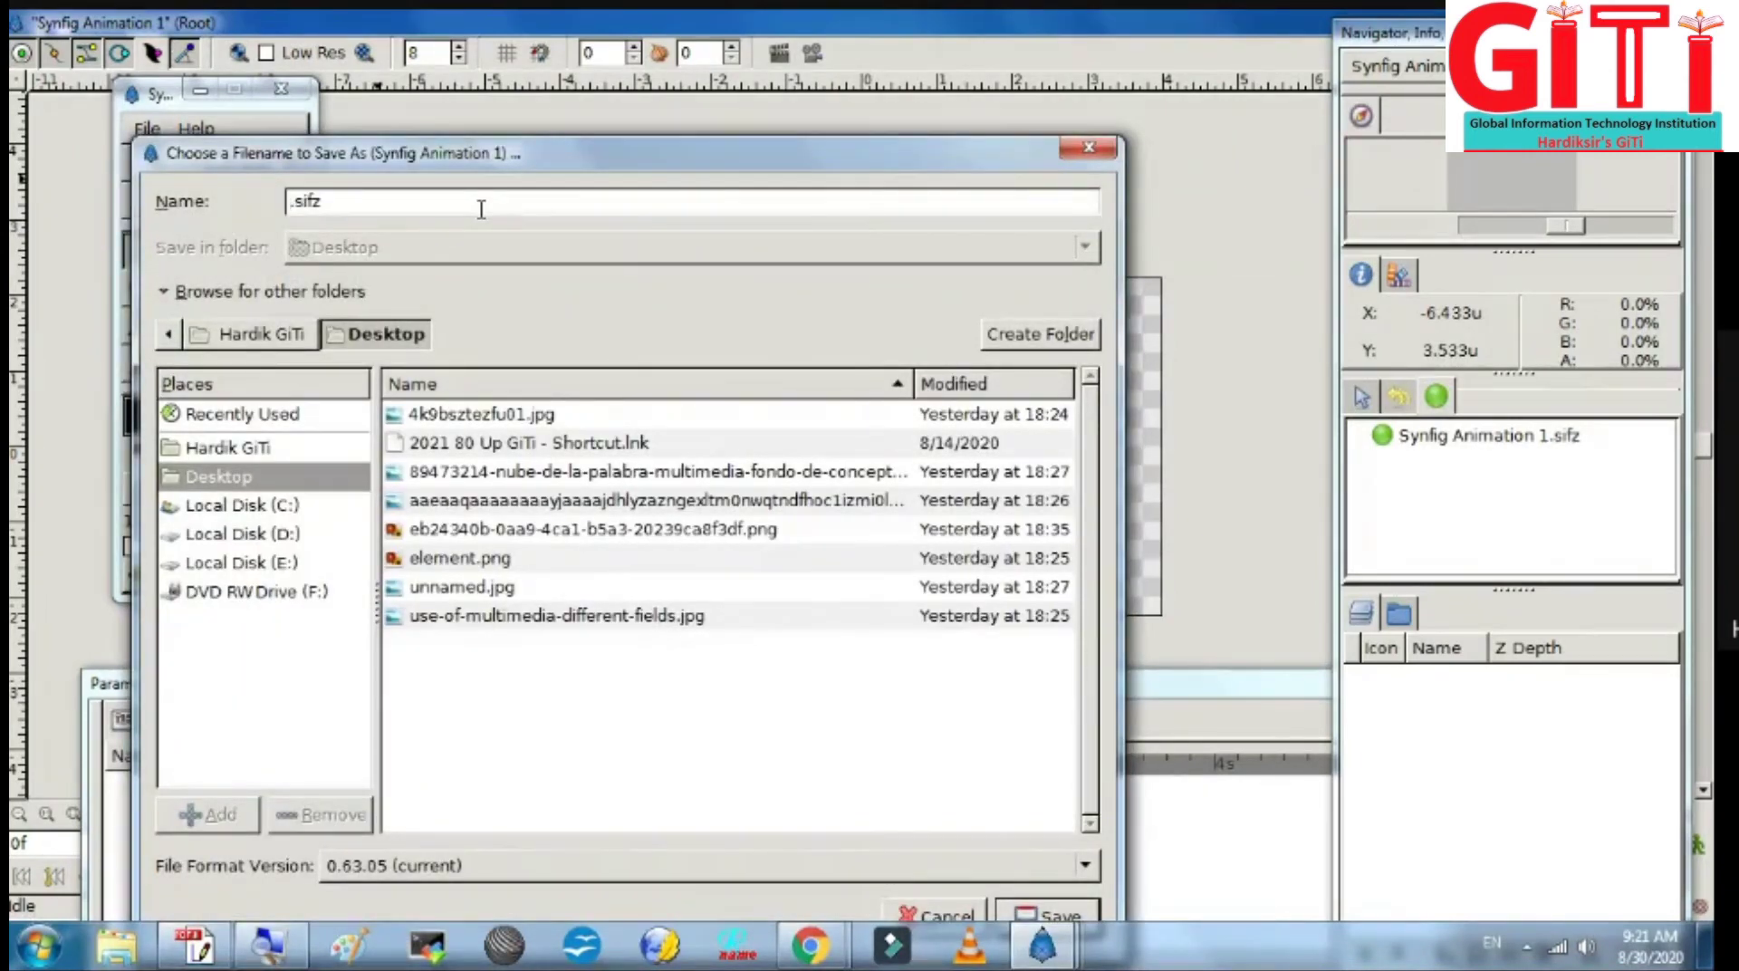
pyautogui.write('3_1')
pyautogui.moveTo(784, 159); pyautogui.dragTo(786, 77)
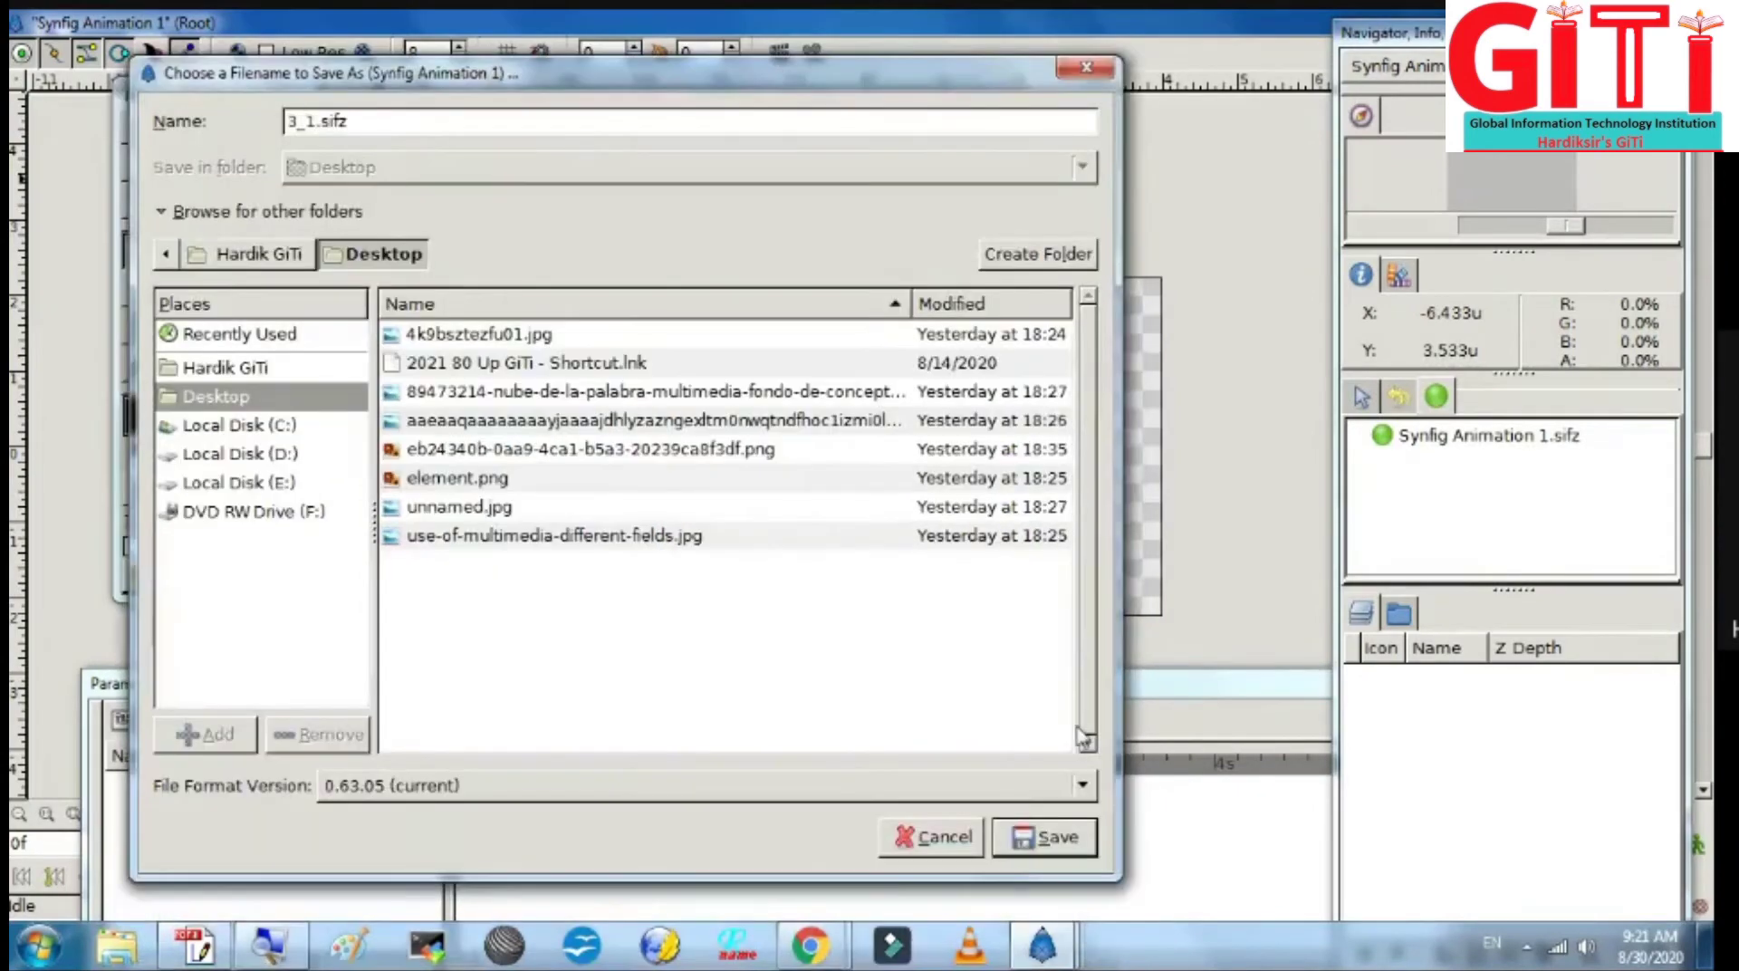
pyautogui.click(1065, 838)
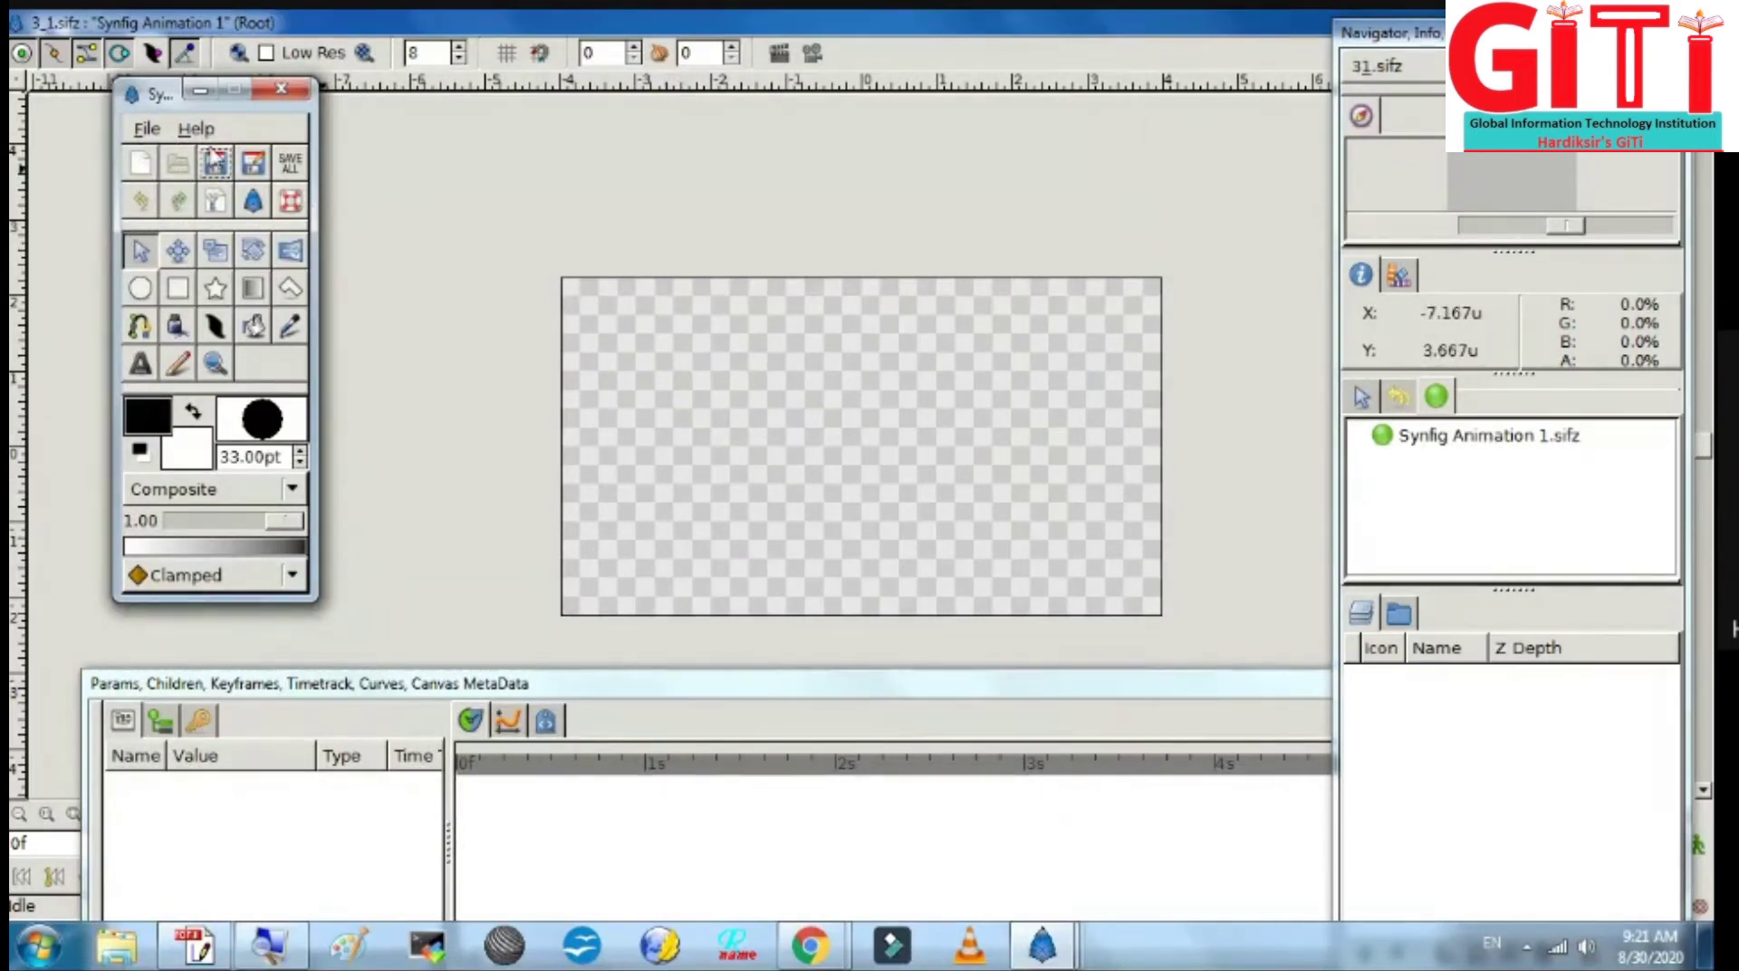
# Step: Draw a white circle with a radius of about 0.55 units near the canvas's left edge
pyautogui.click(140, 288)
pyautogui.moveTo(609, 432); pyautogui.dragTo(654, 455)
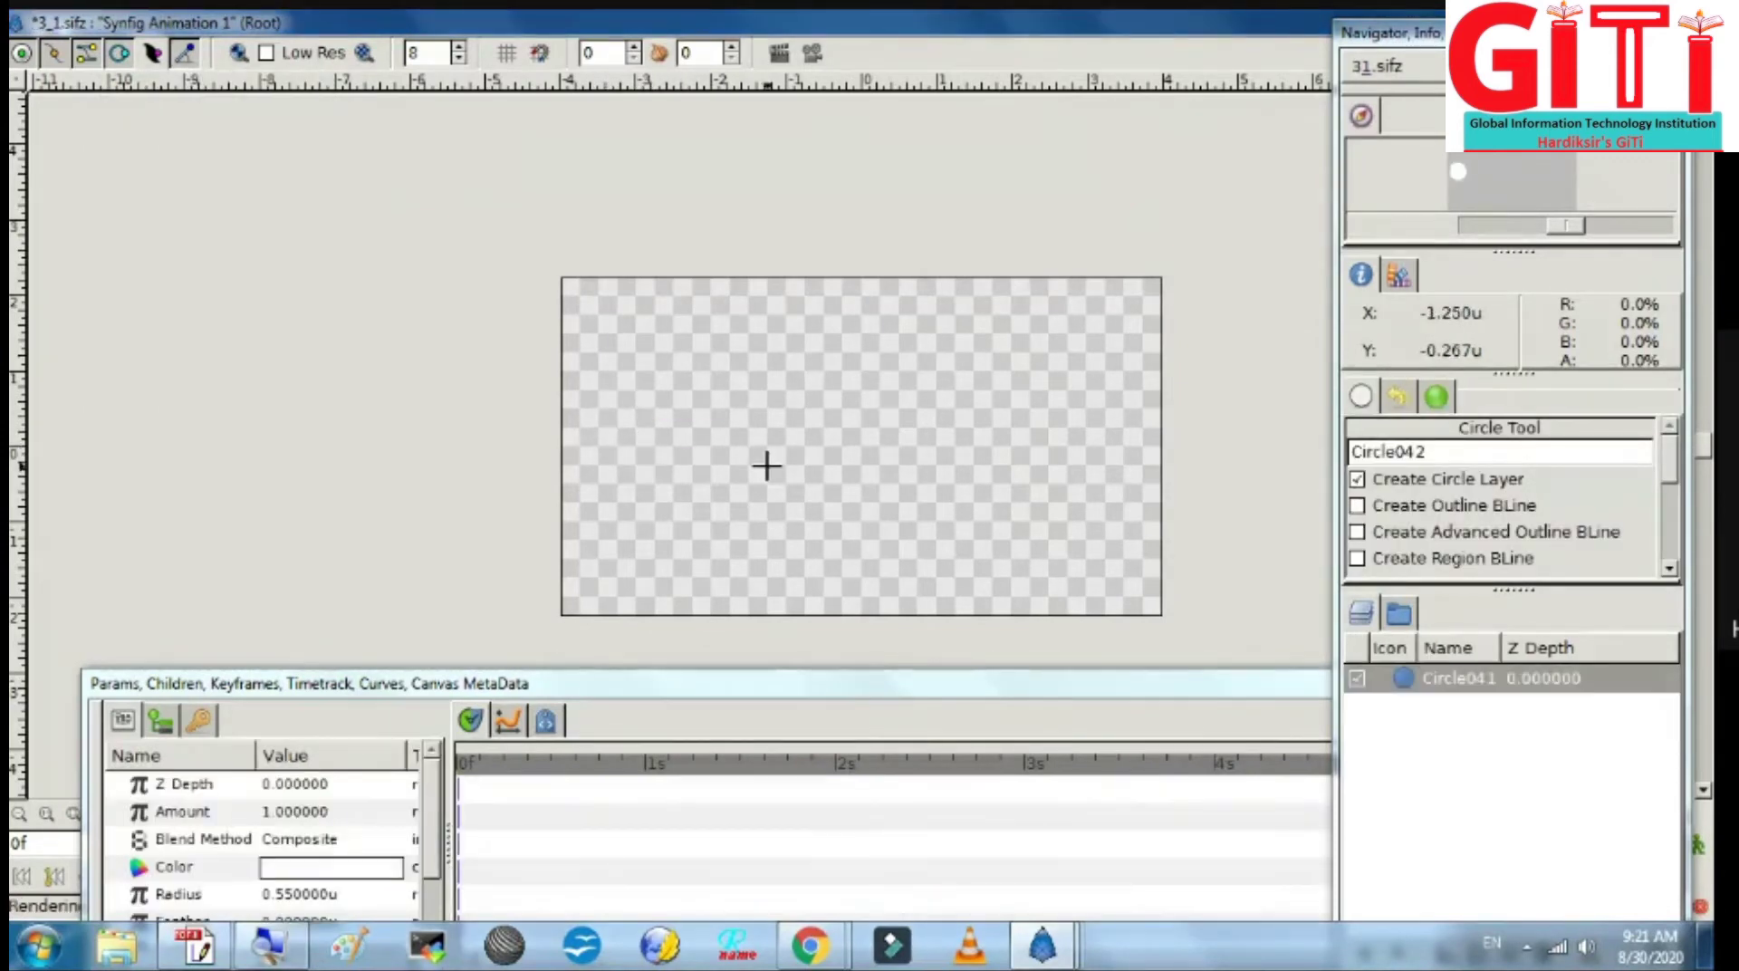
pyautogui.hotkey('alt', 'Tab')
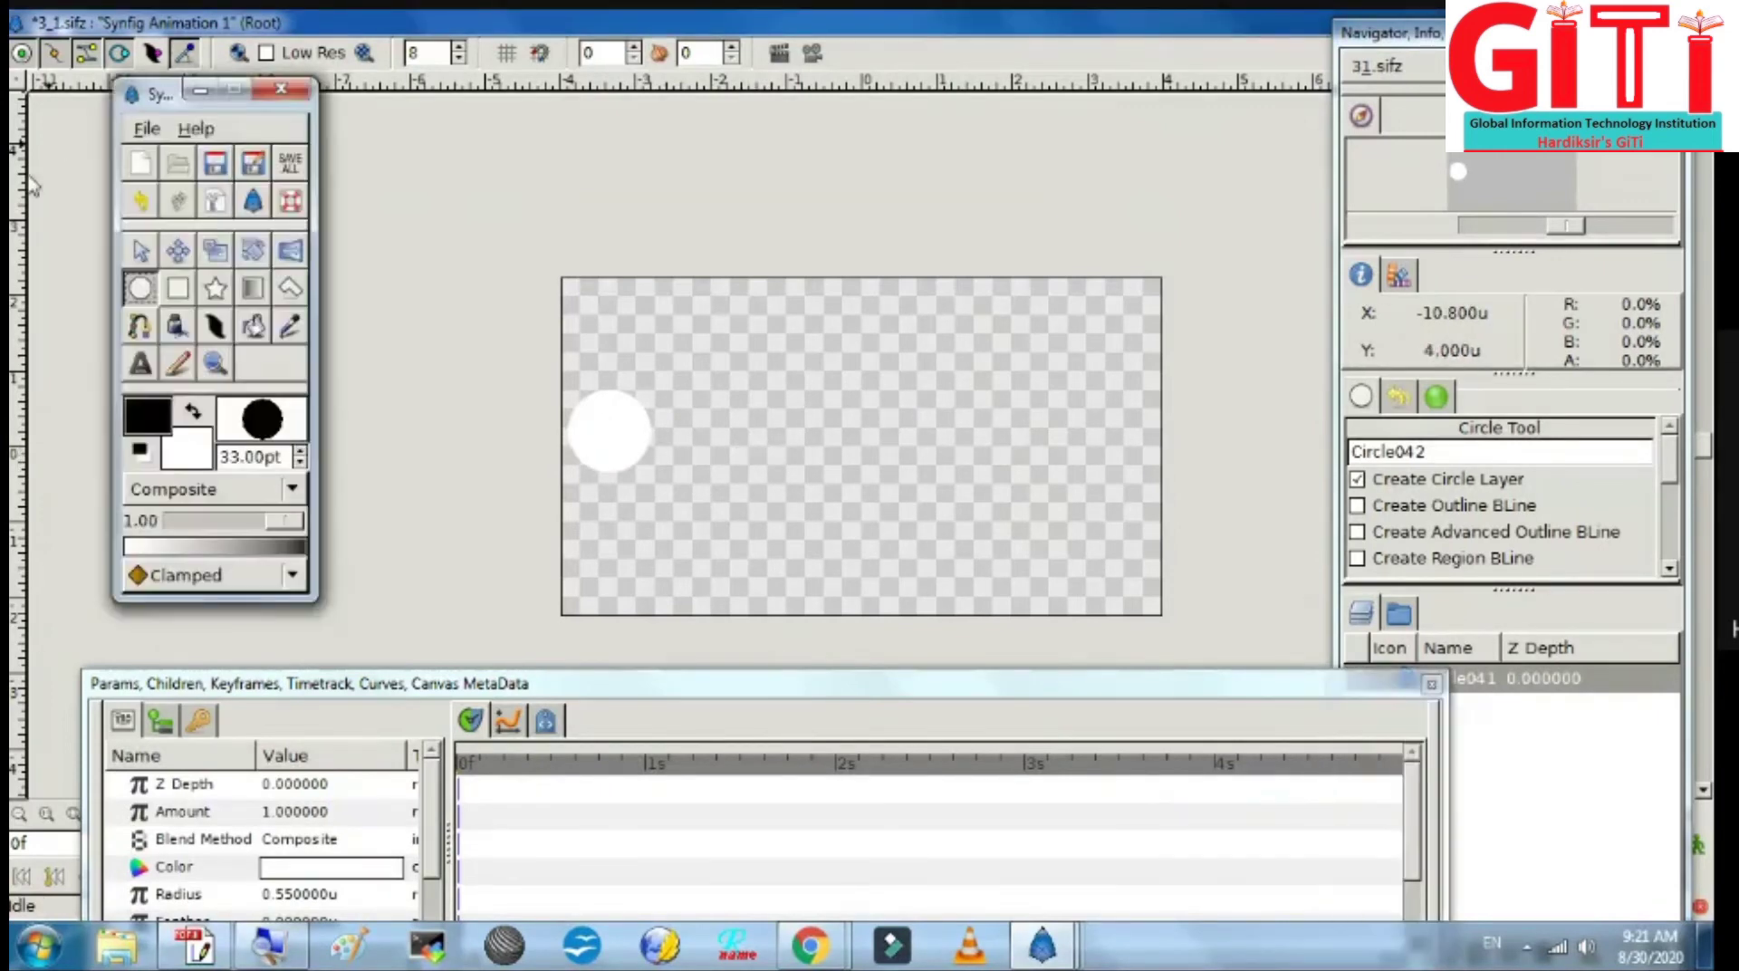
# Step: Swap the outline and fill colors, fill the circle with black using the Fill tool, and save the file
pyautogui.click(140, 252)
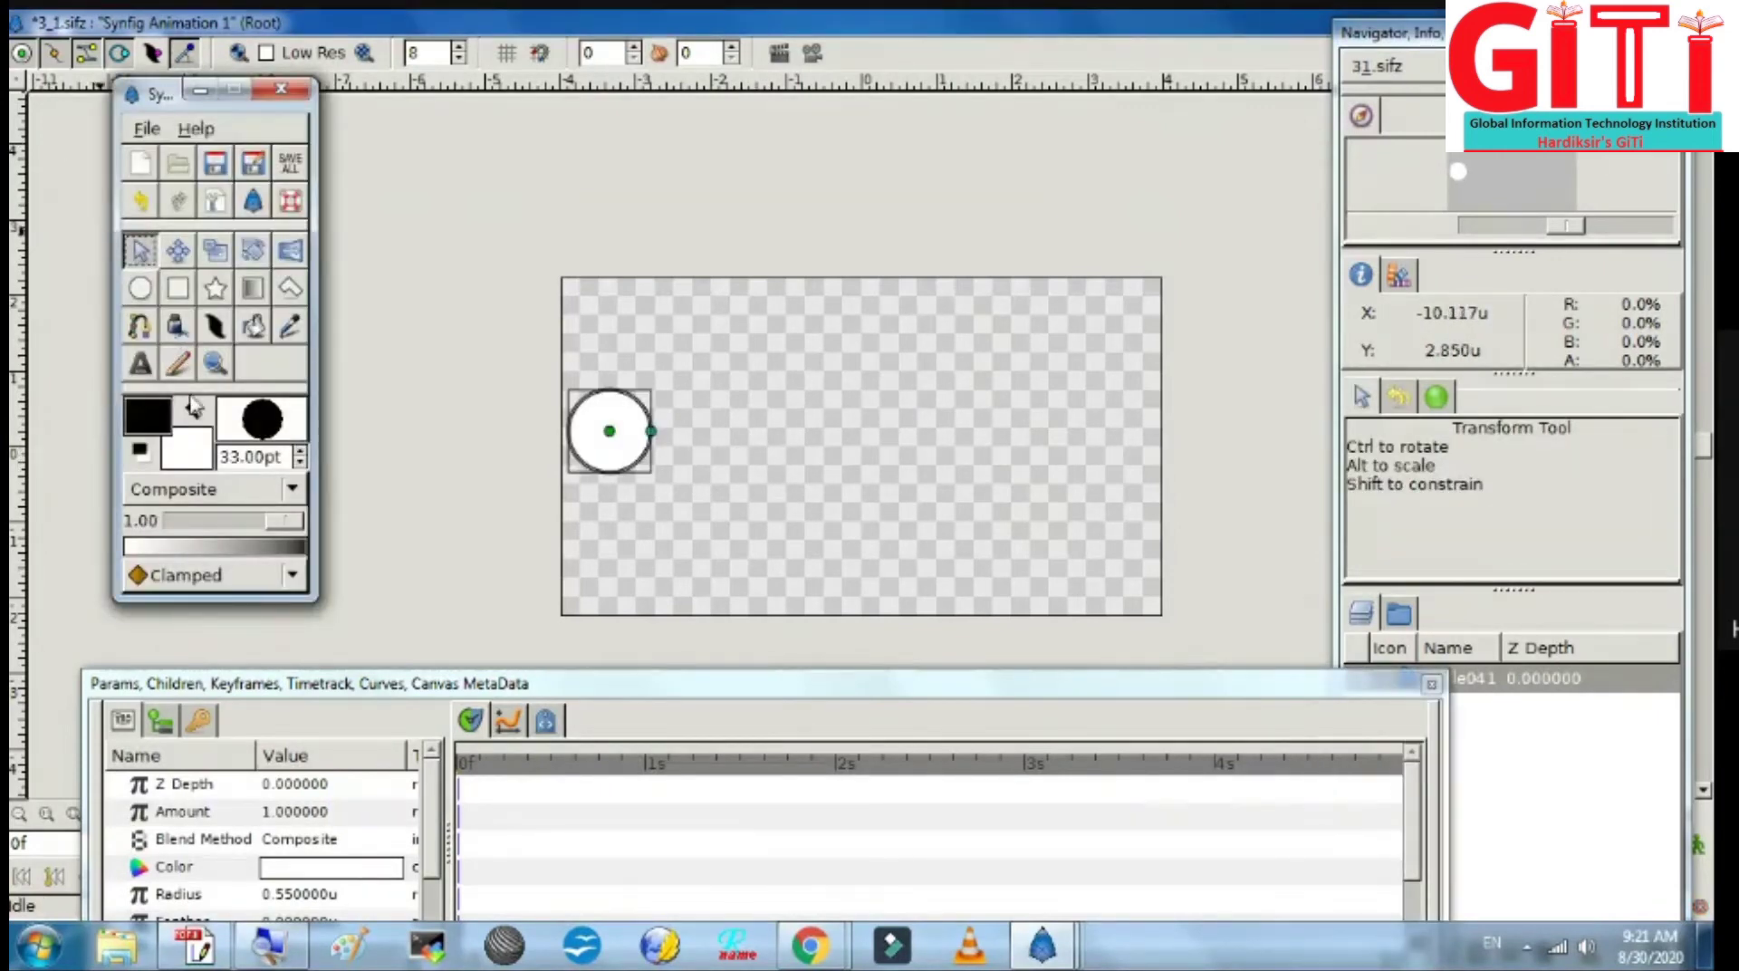
pyautogui.click(191, 413)
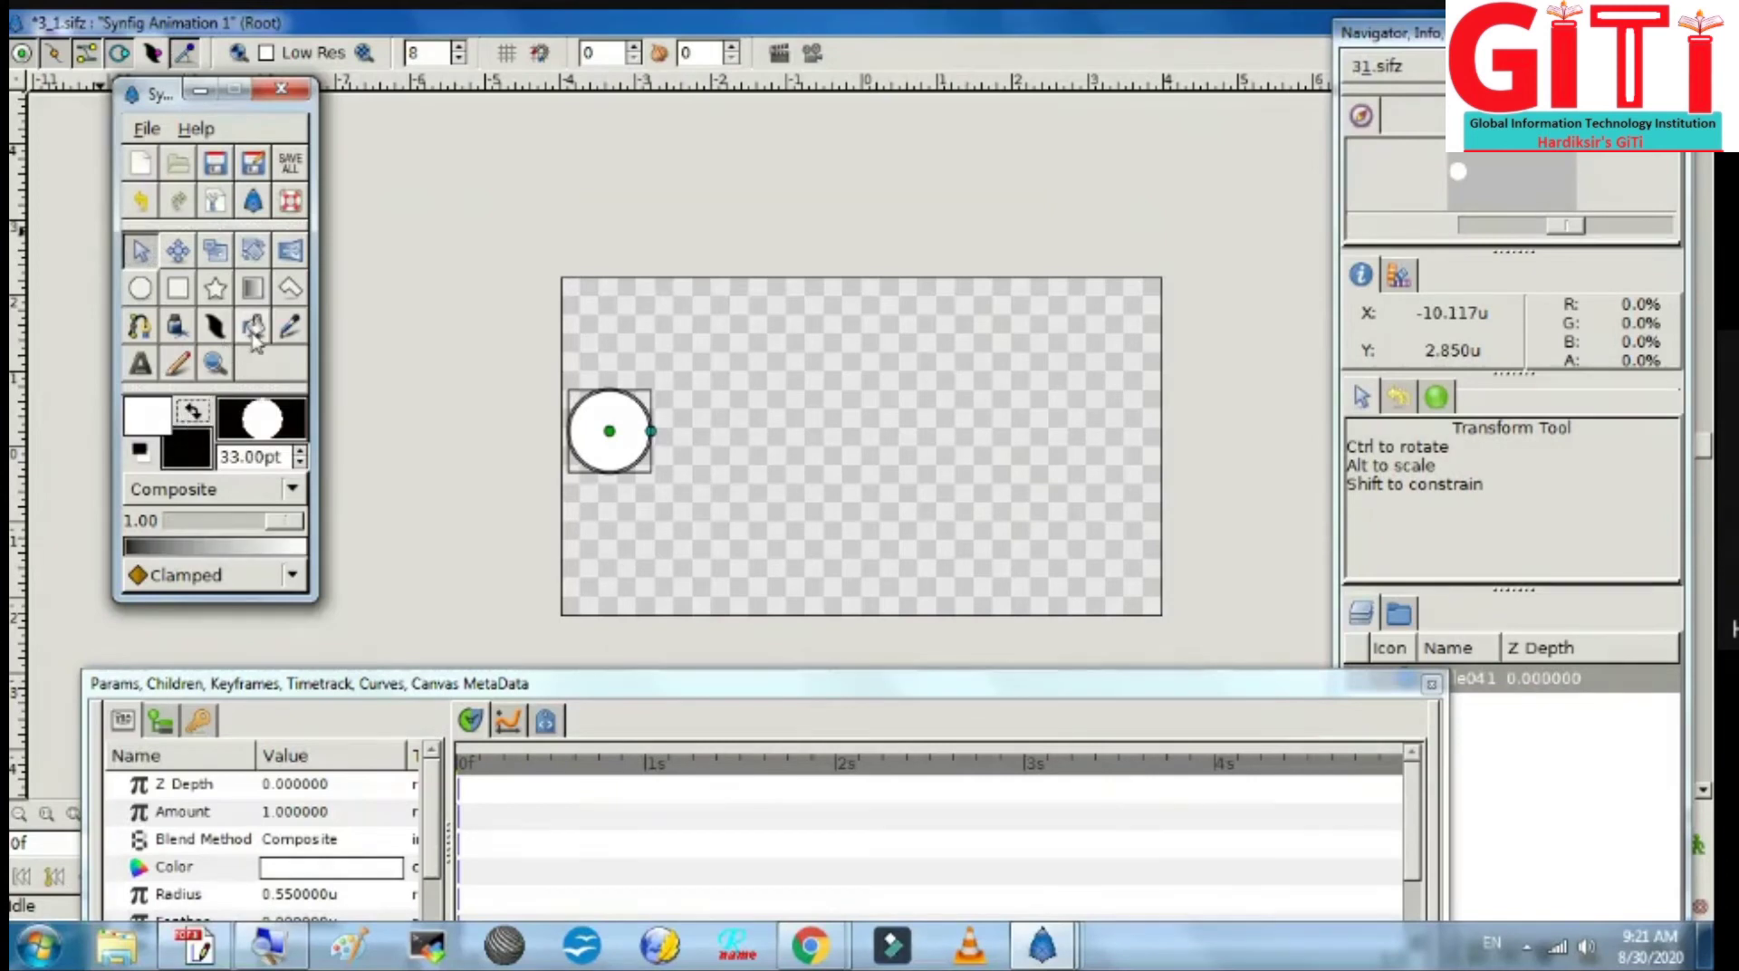
pyautogui.click(254, 326)
pyautogui.click(585, 436)
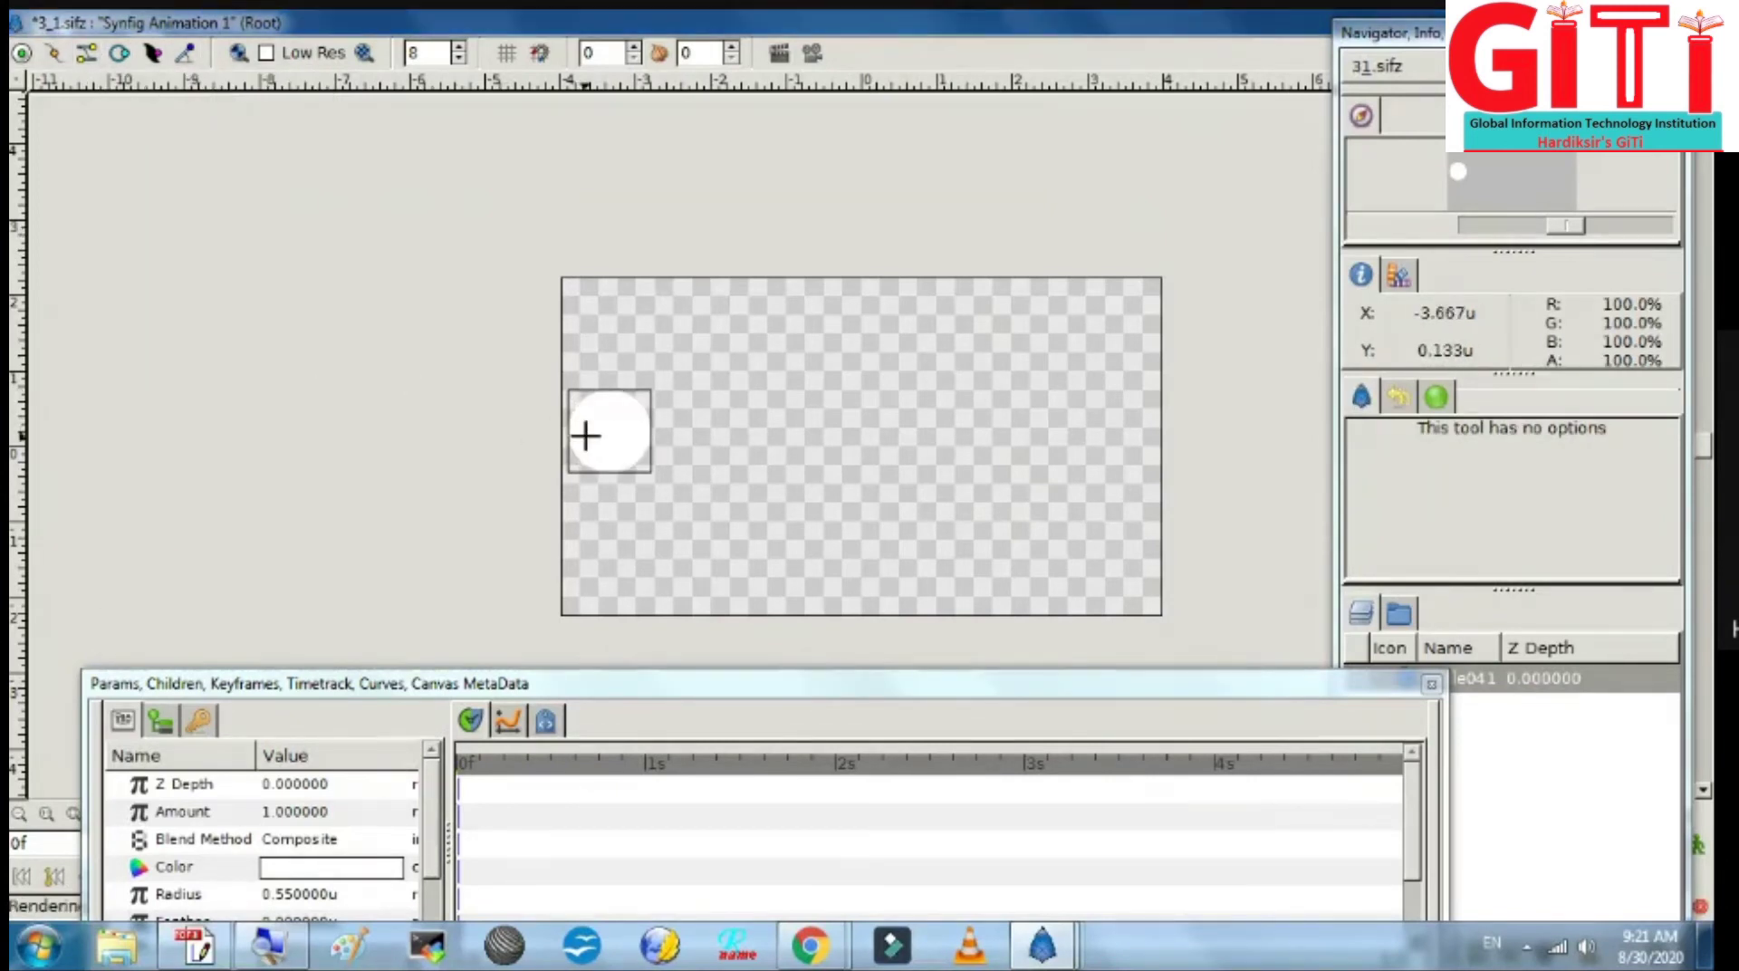
pyautogui.click(584, 435)
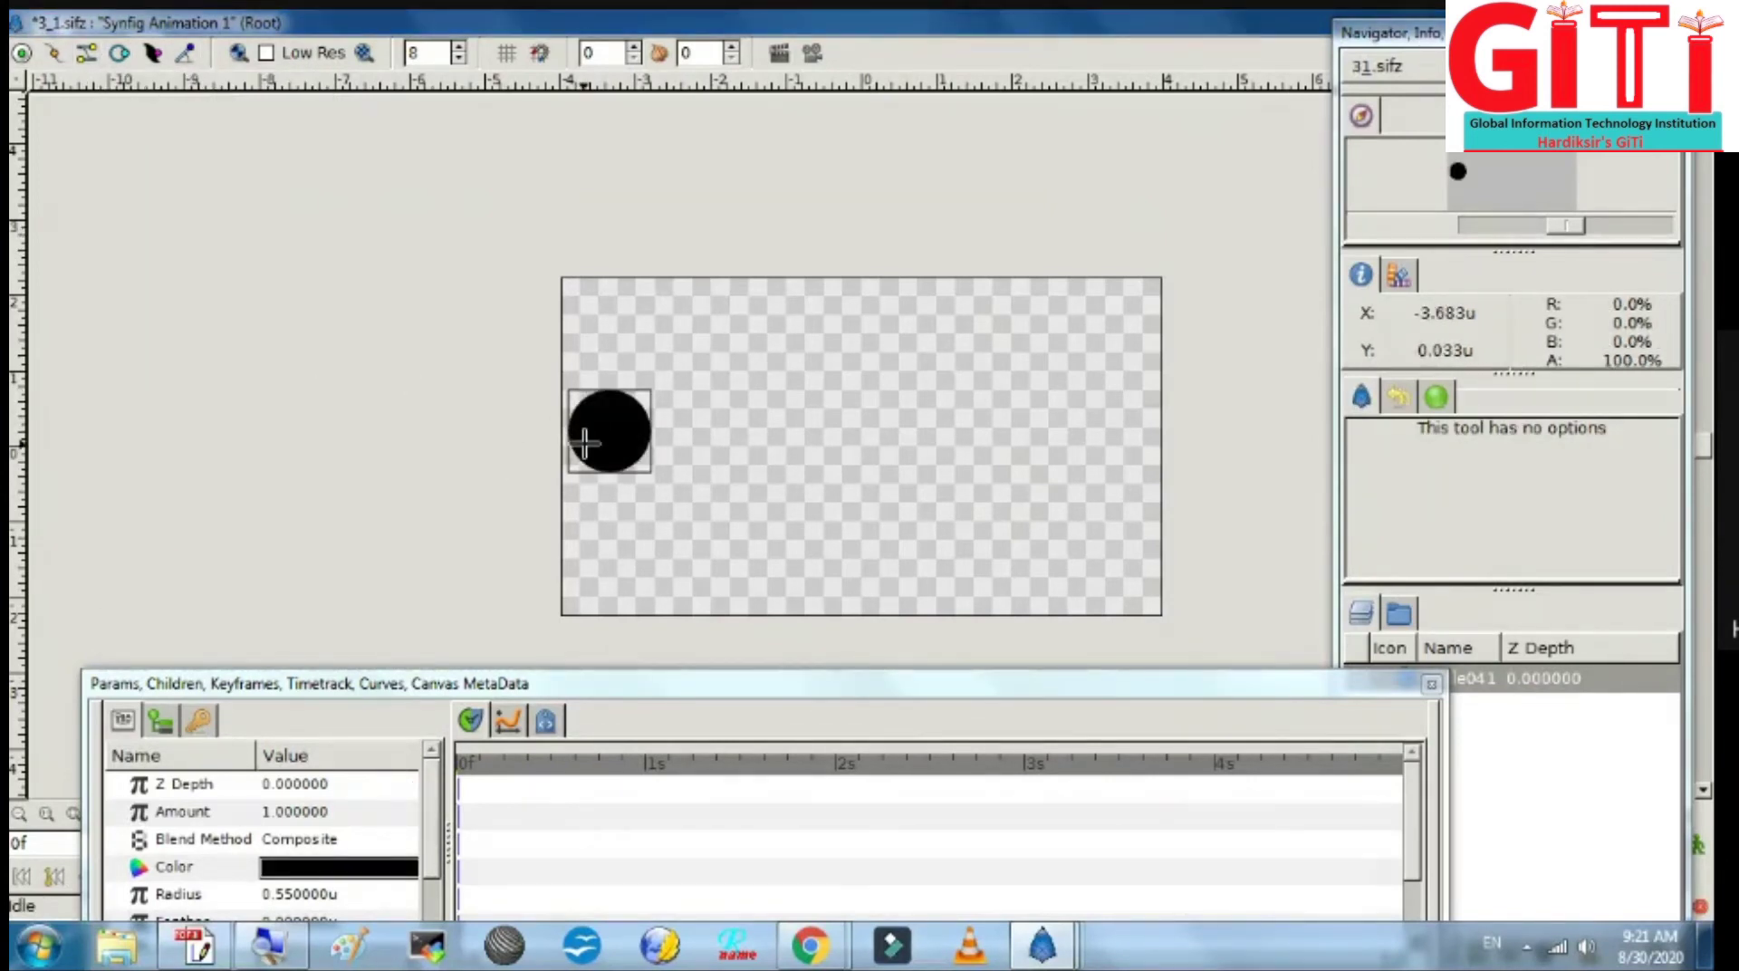
pyautogui.hotkey('ctrl', 's')
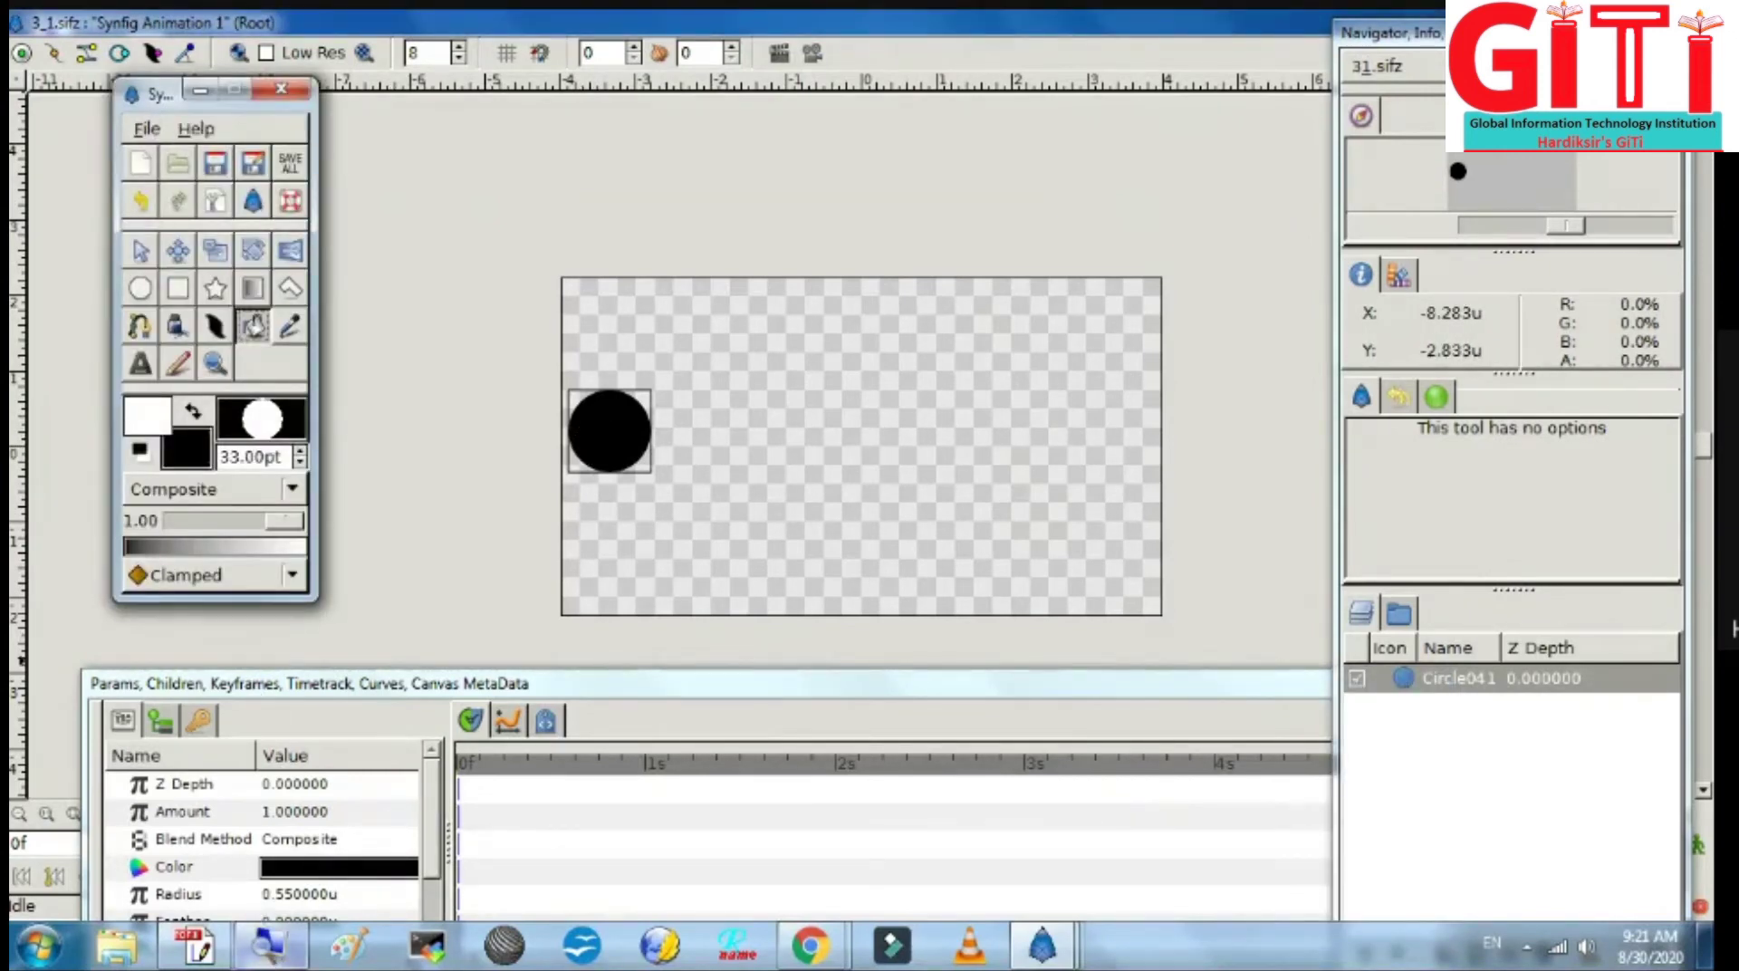
# Step: Enlarge the screen to 200% with Magnifier and open the canvas properties of the animation
pyautogui.click(281, 951)
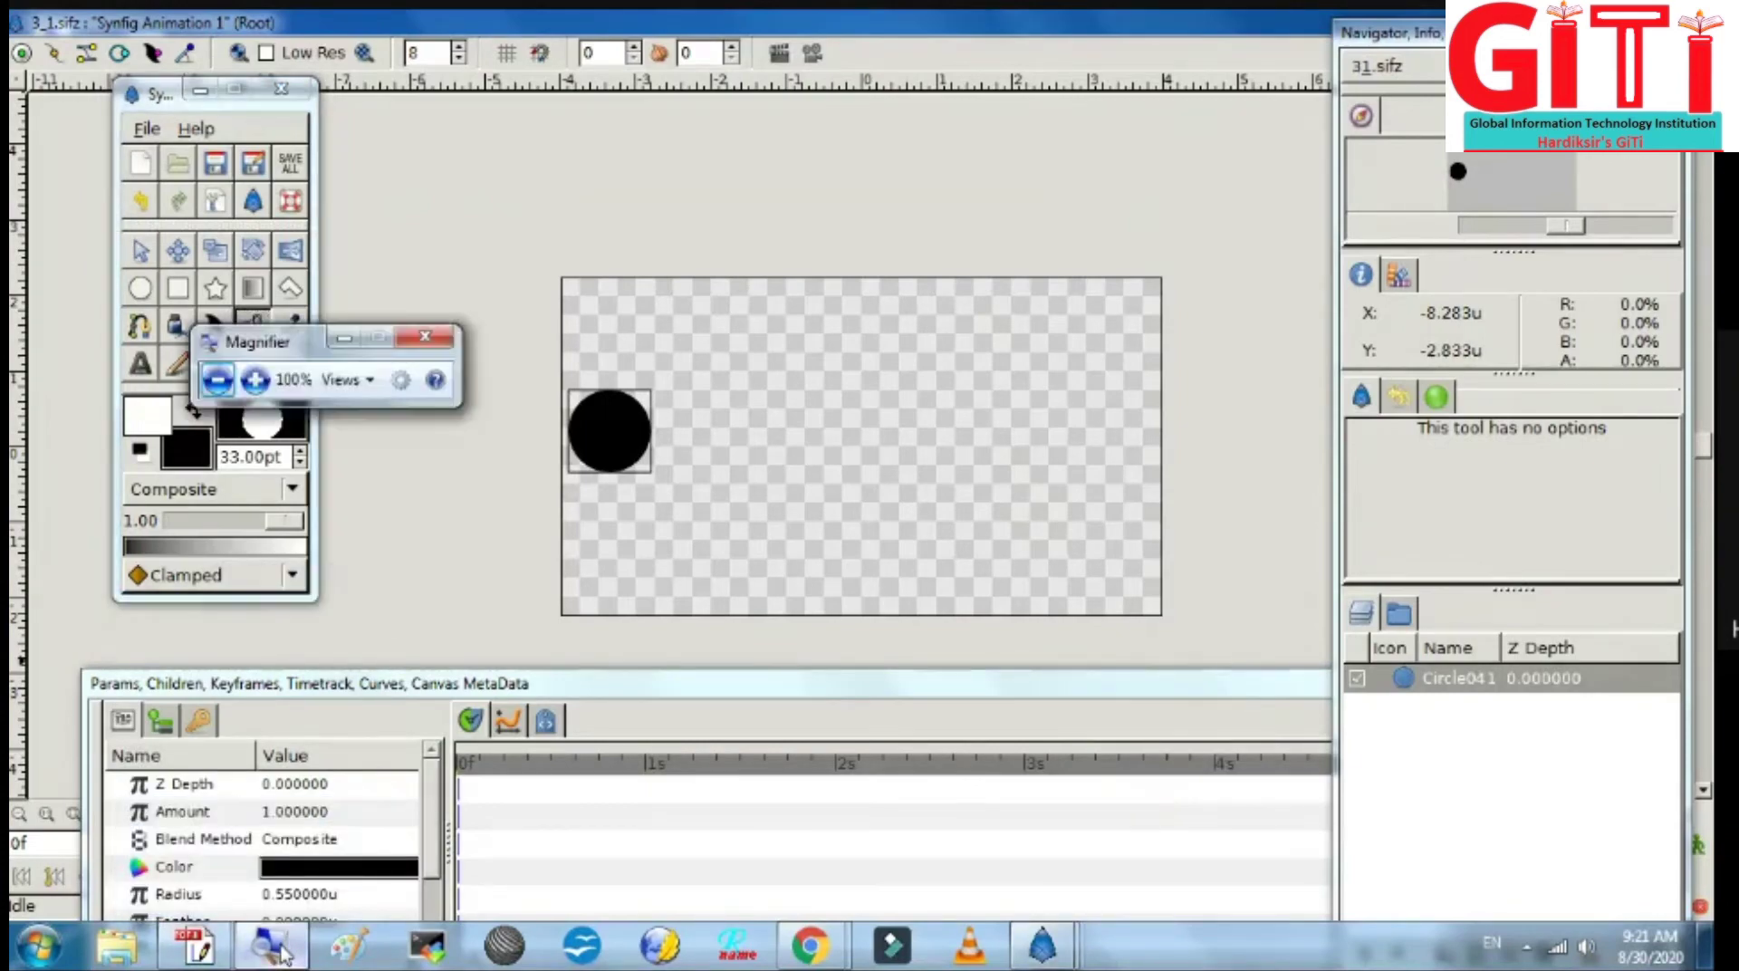
pyautogui.click(255, 380)
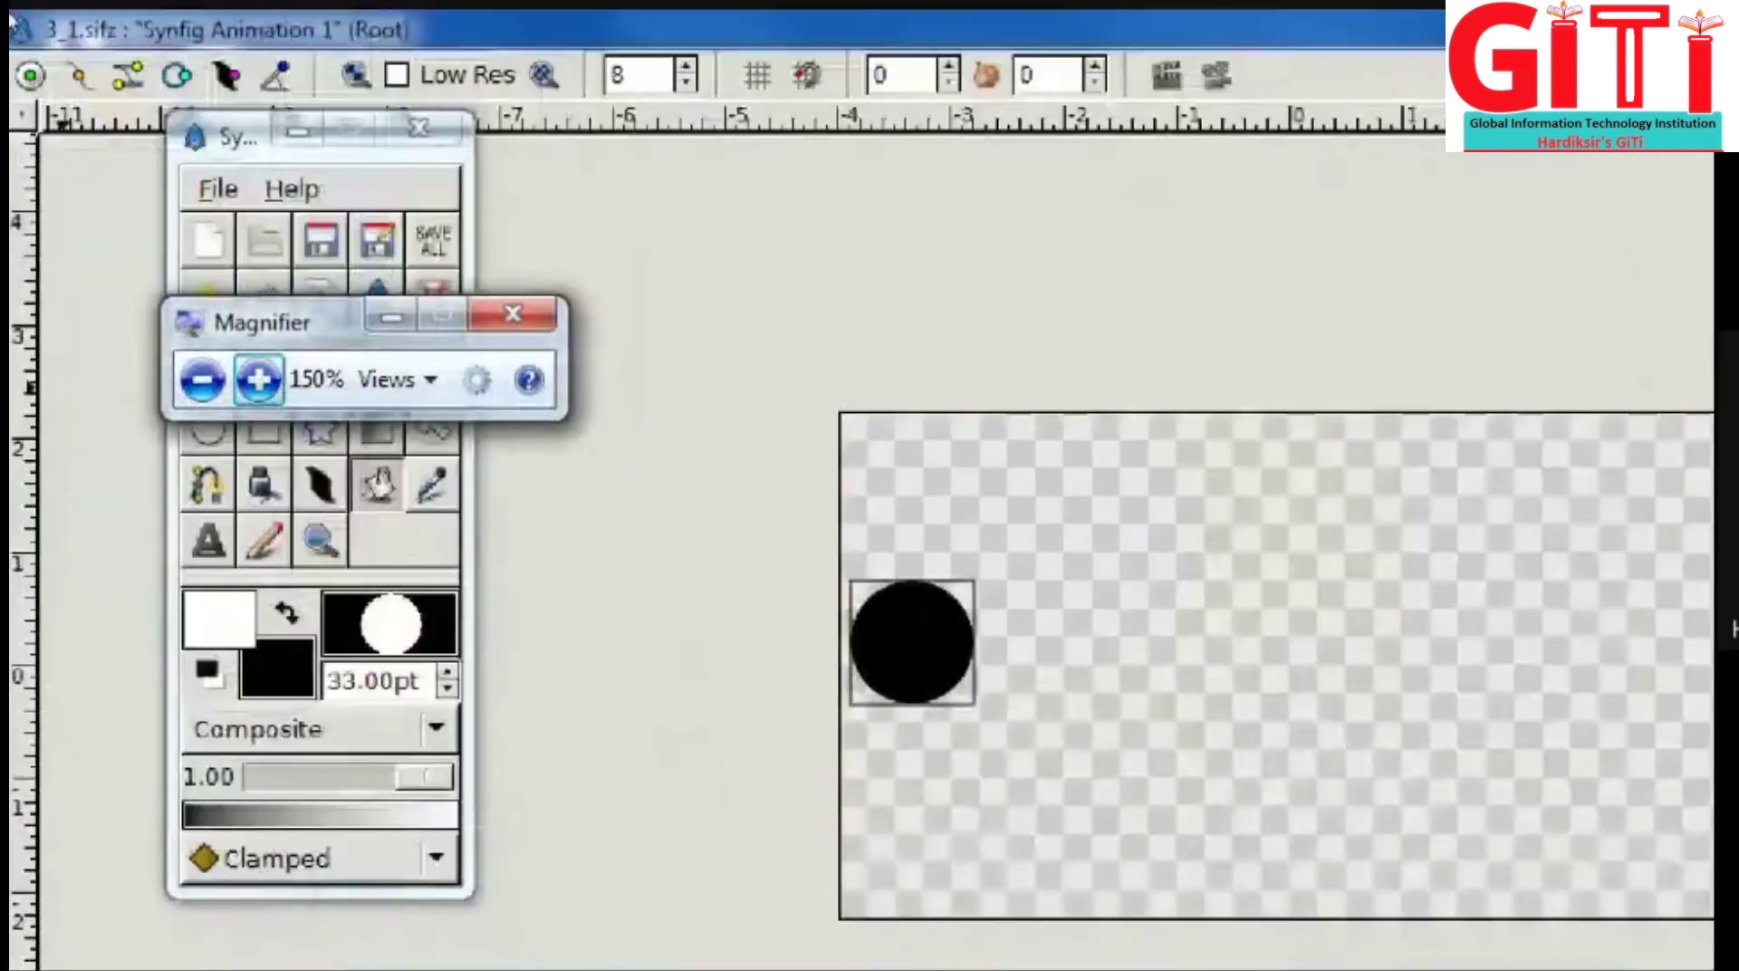
pyautogui.click(258, 379)
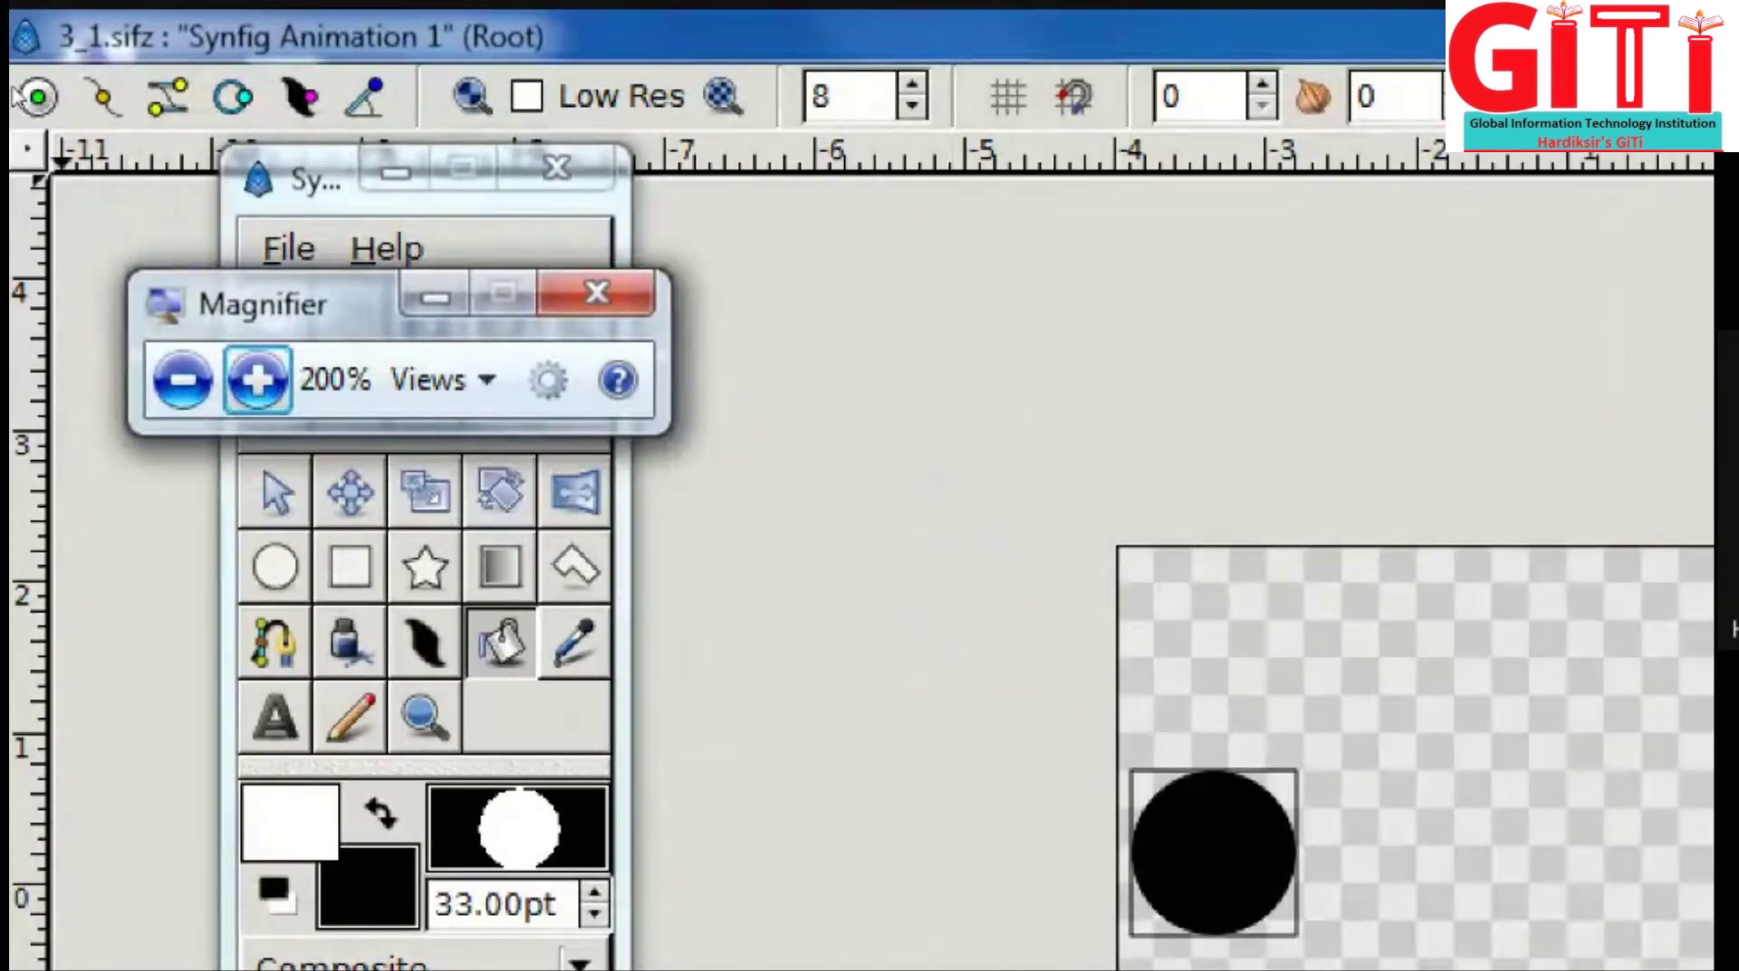
pyautogui.click(27, 149)
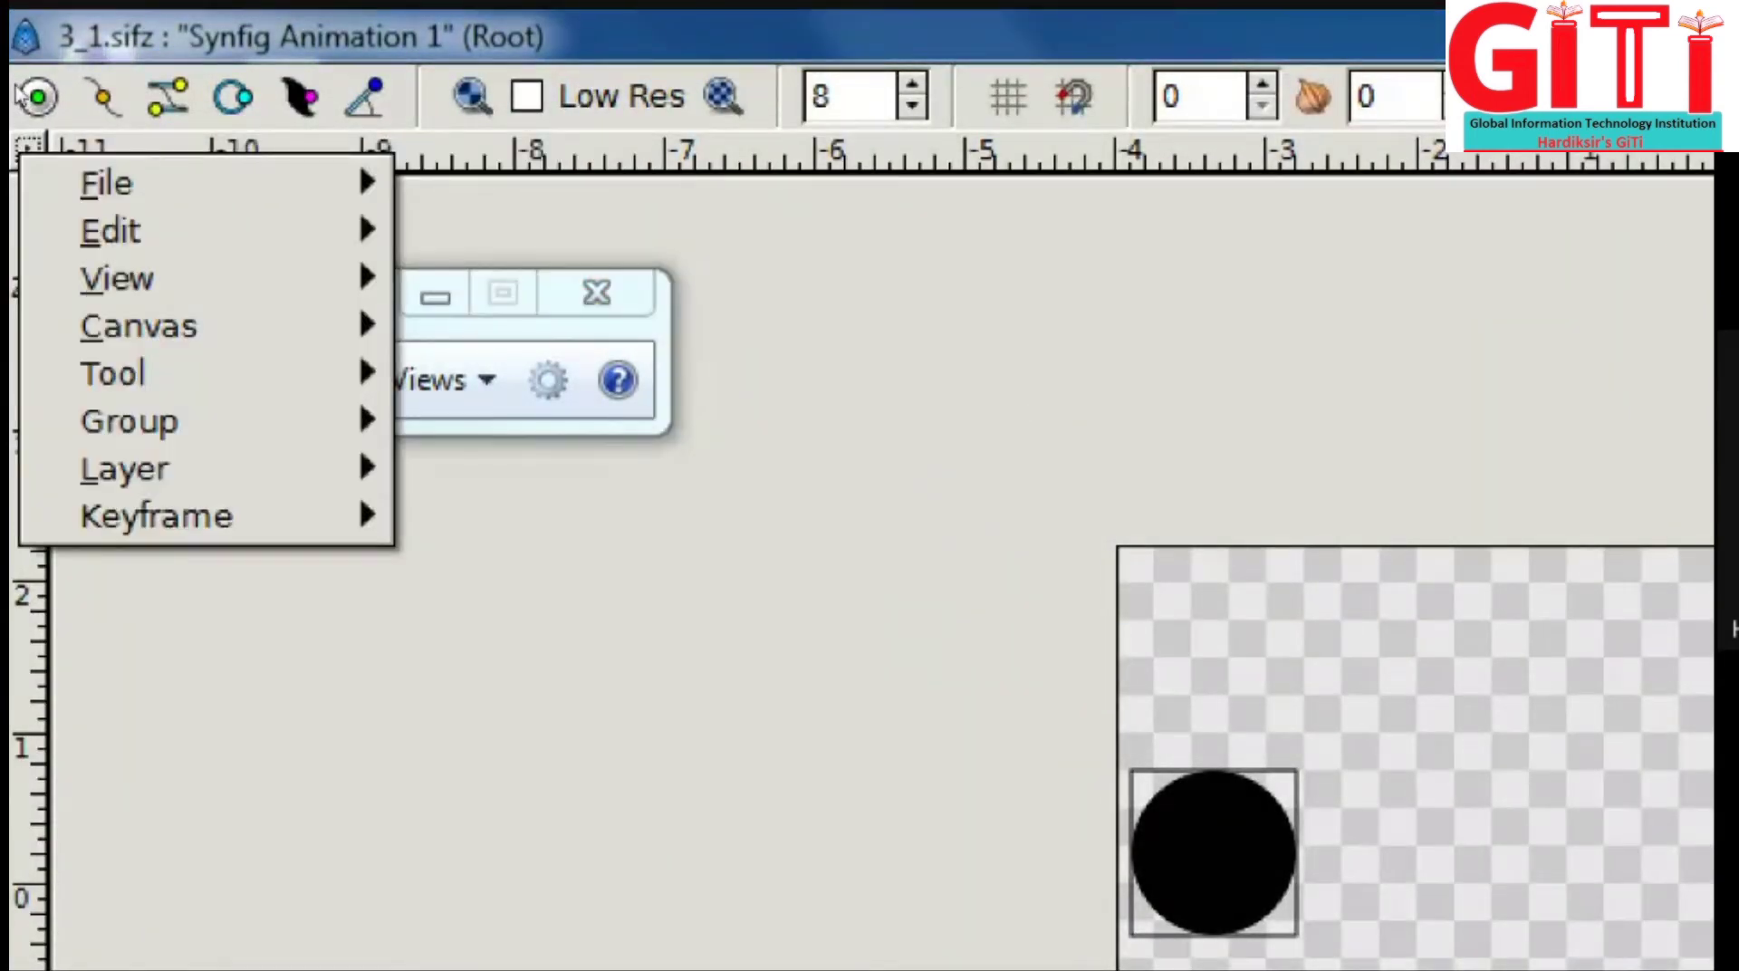
pyautogui.moveTo(137, 182)
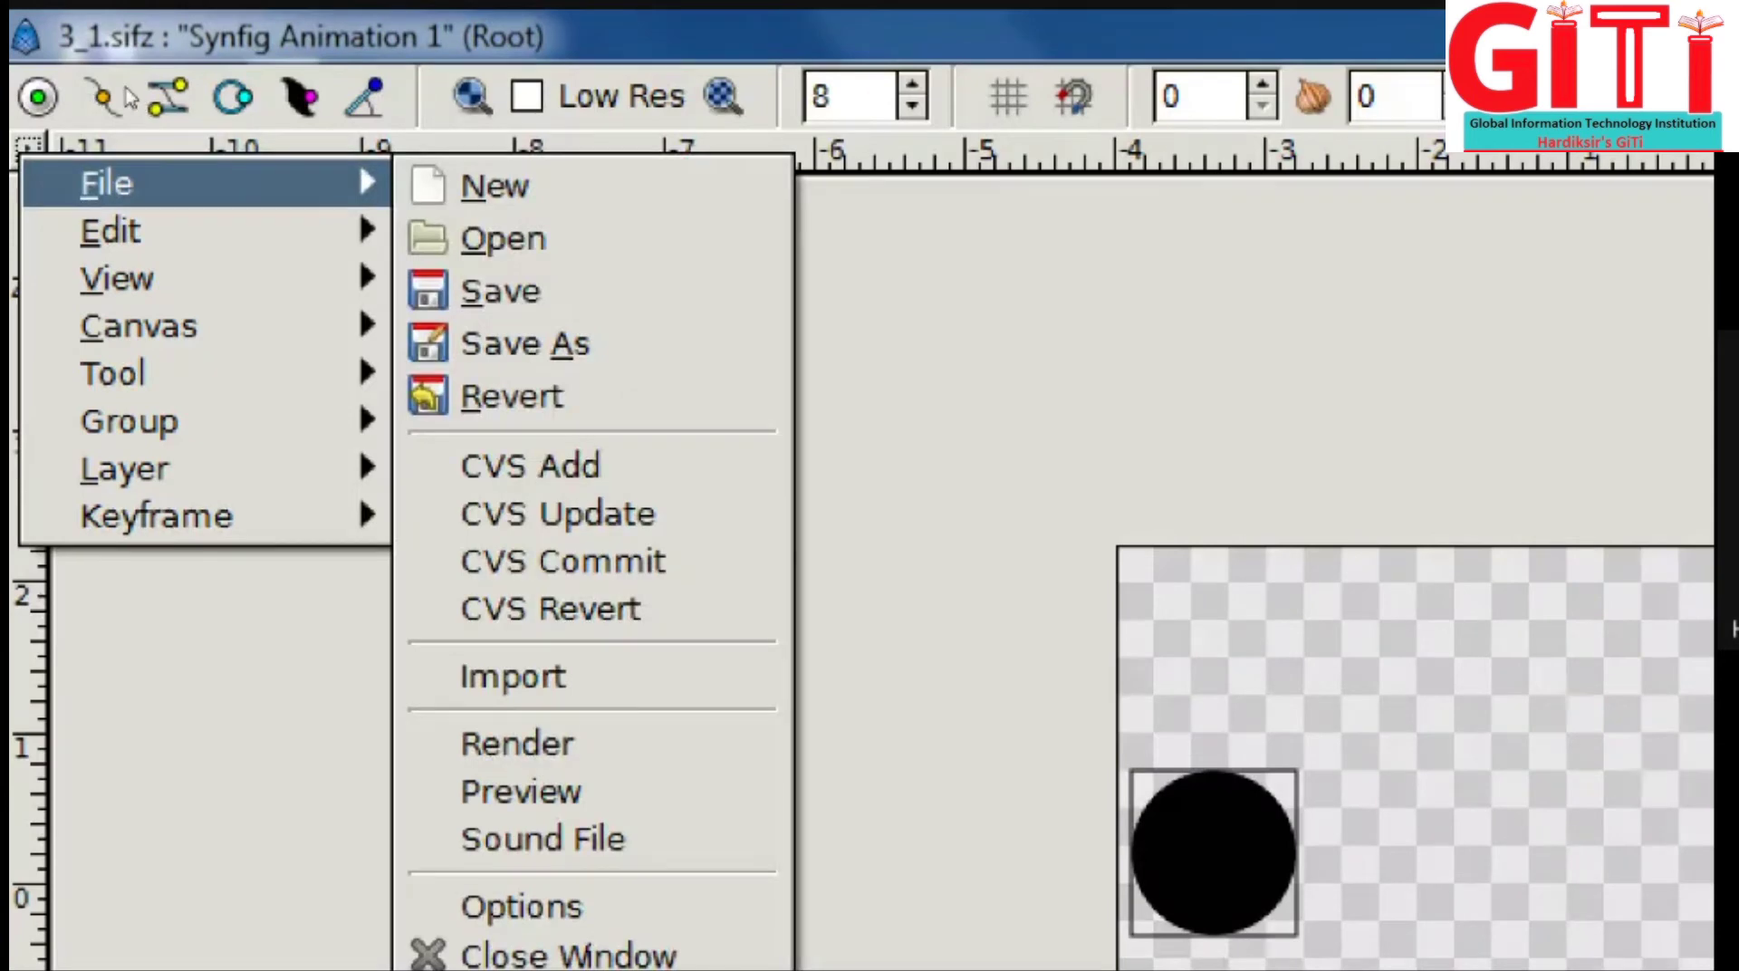
pyautogui.moveTo(137, 231)
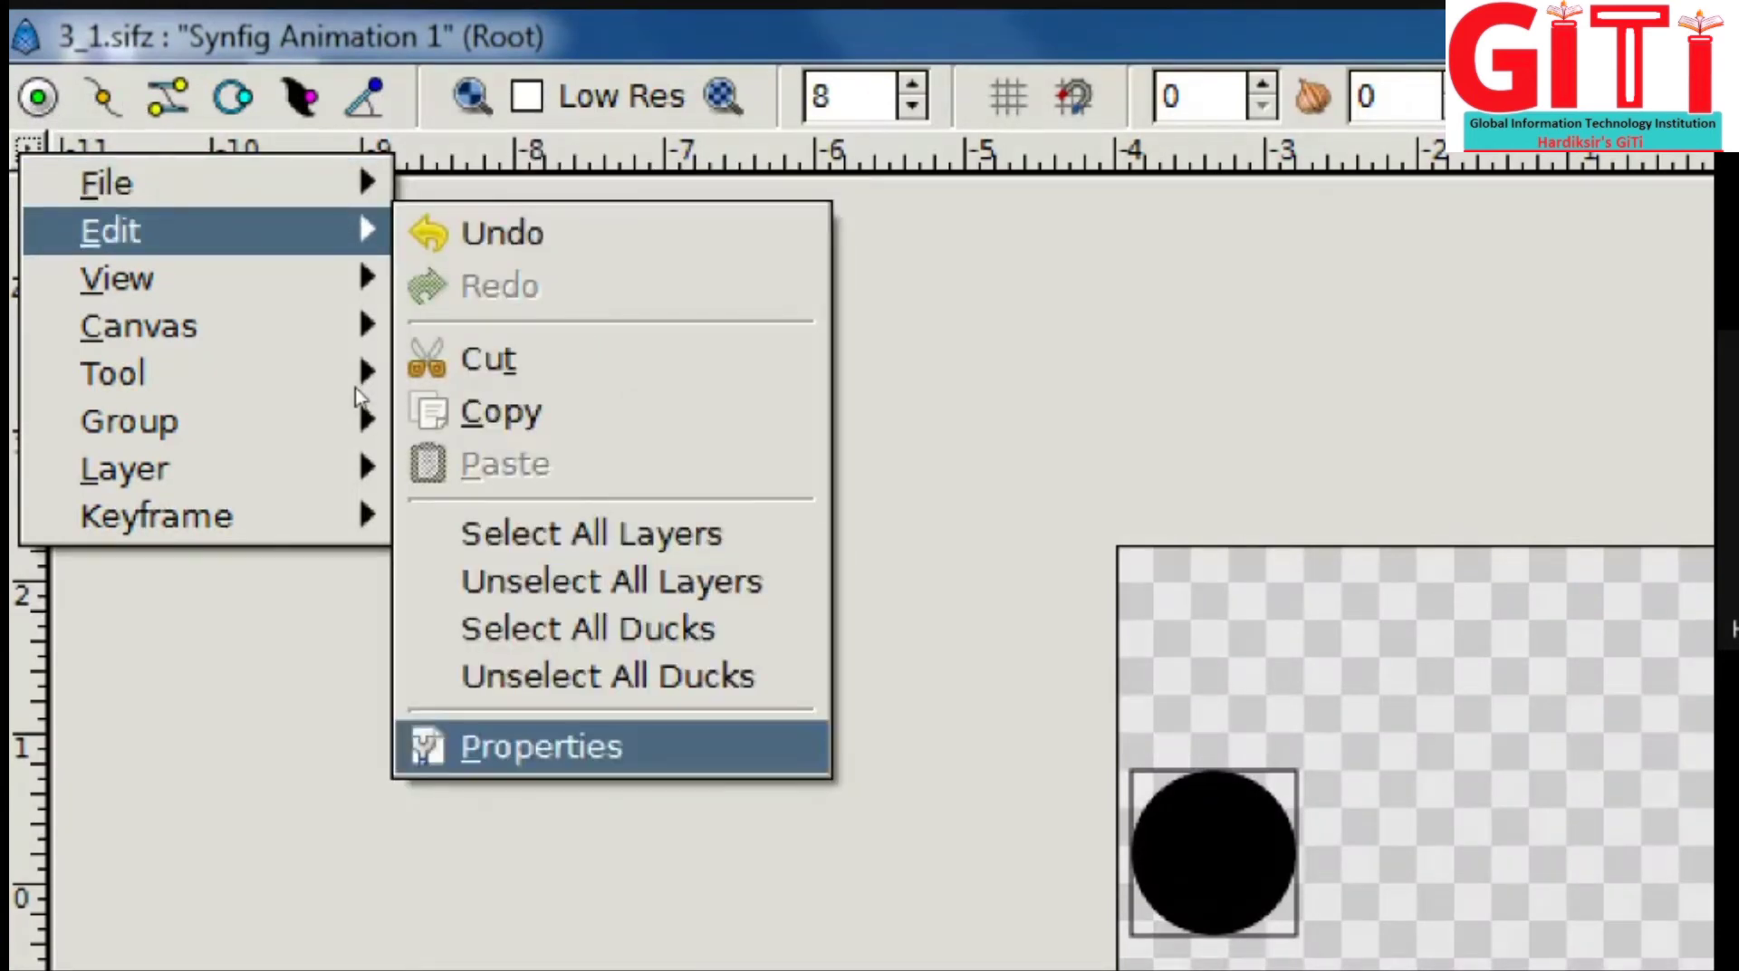
pyautogui.click(111, 594)
pyautogui.click(25, 150)
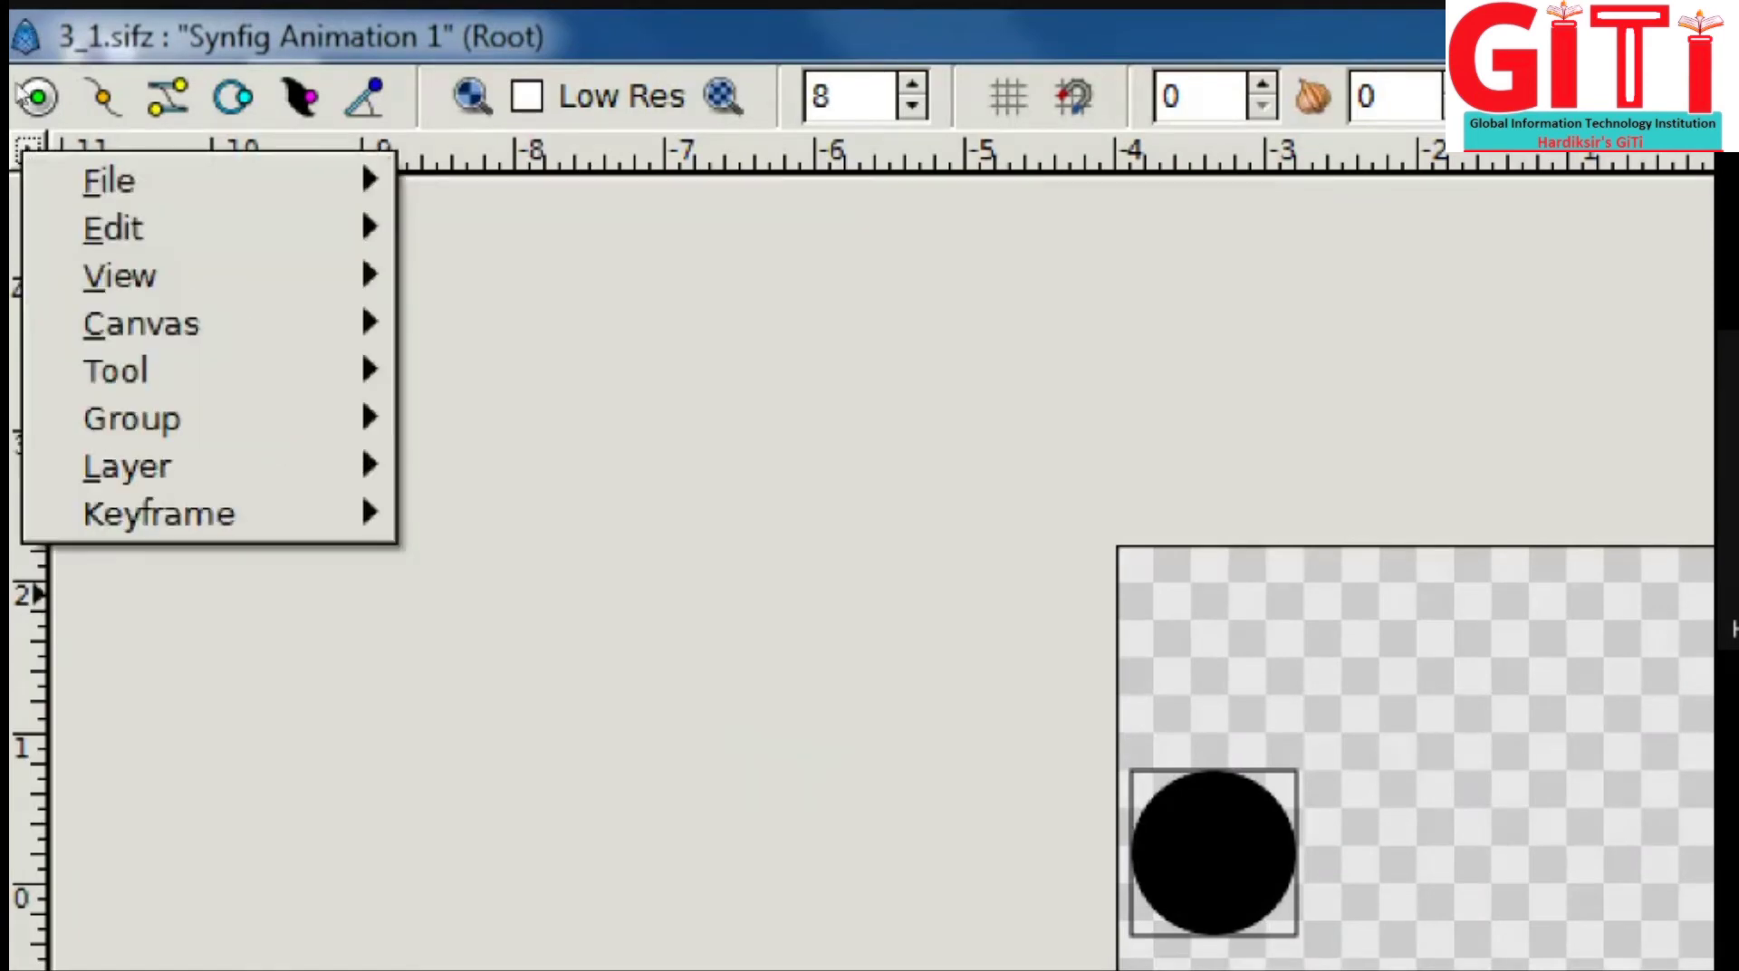
pyautogui.moveTo(345, 234)
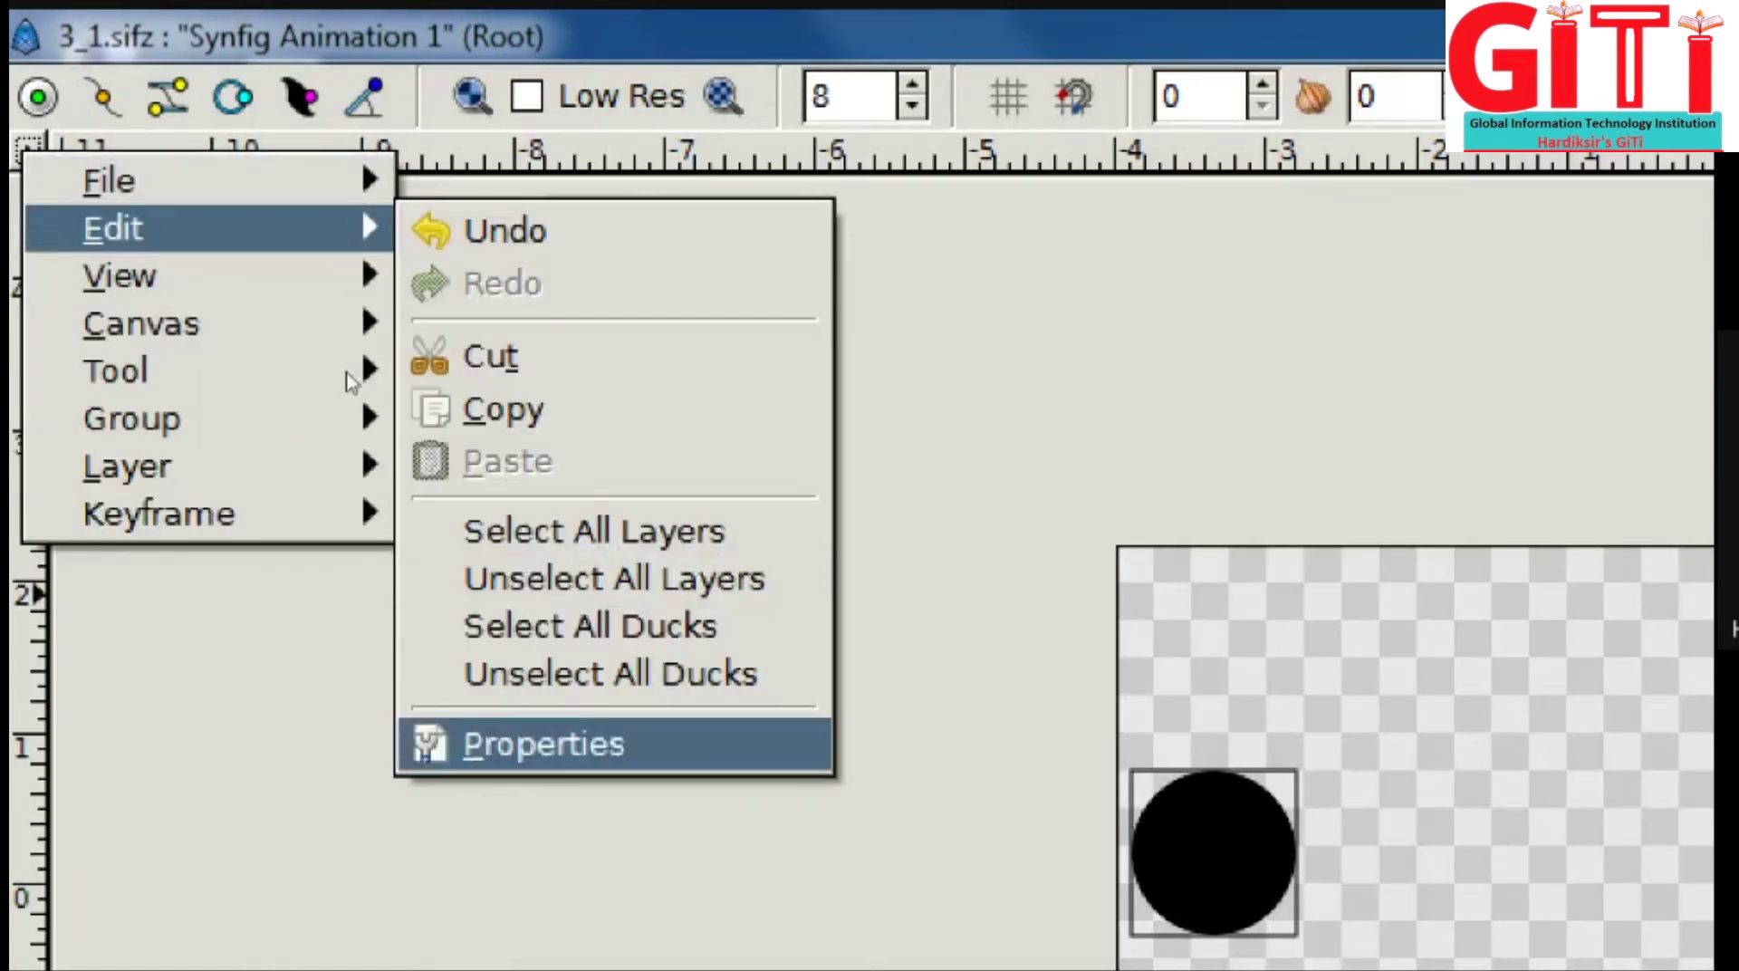
pyautogui.press('Return')
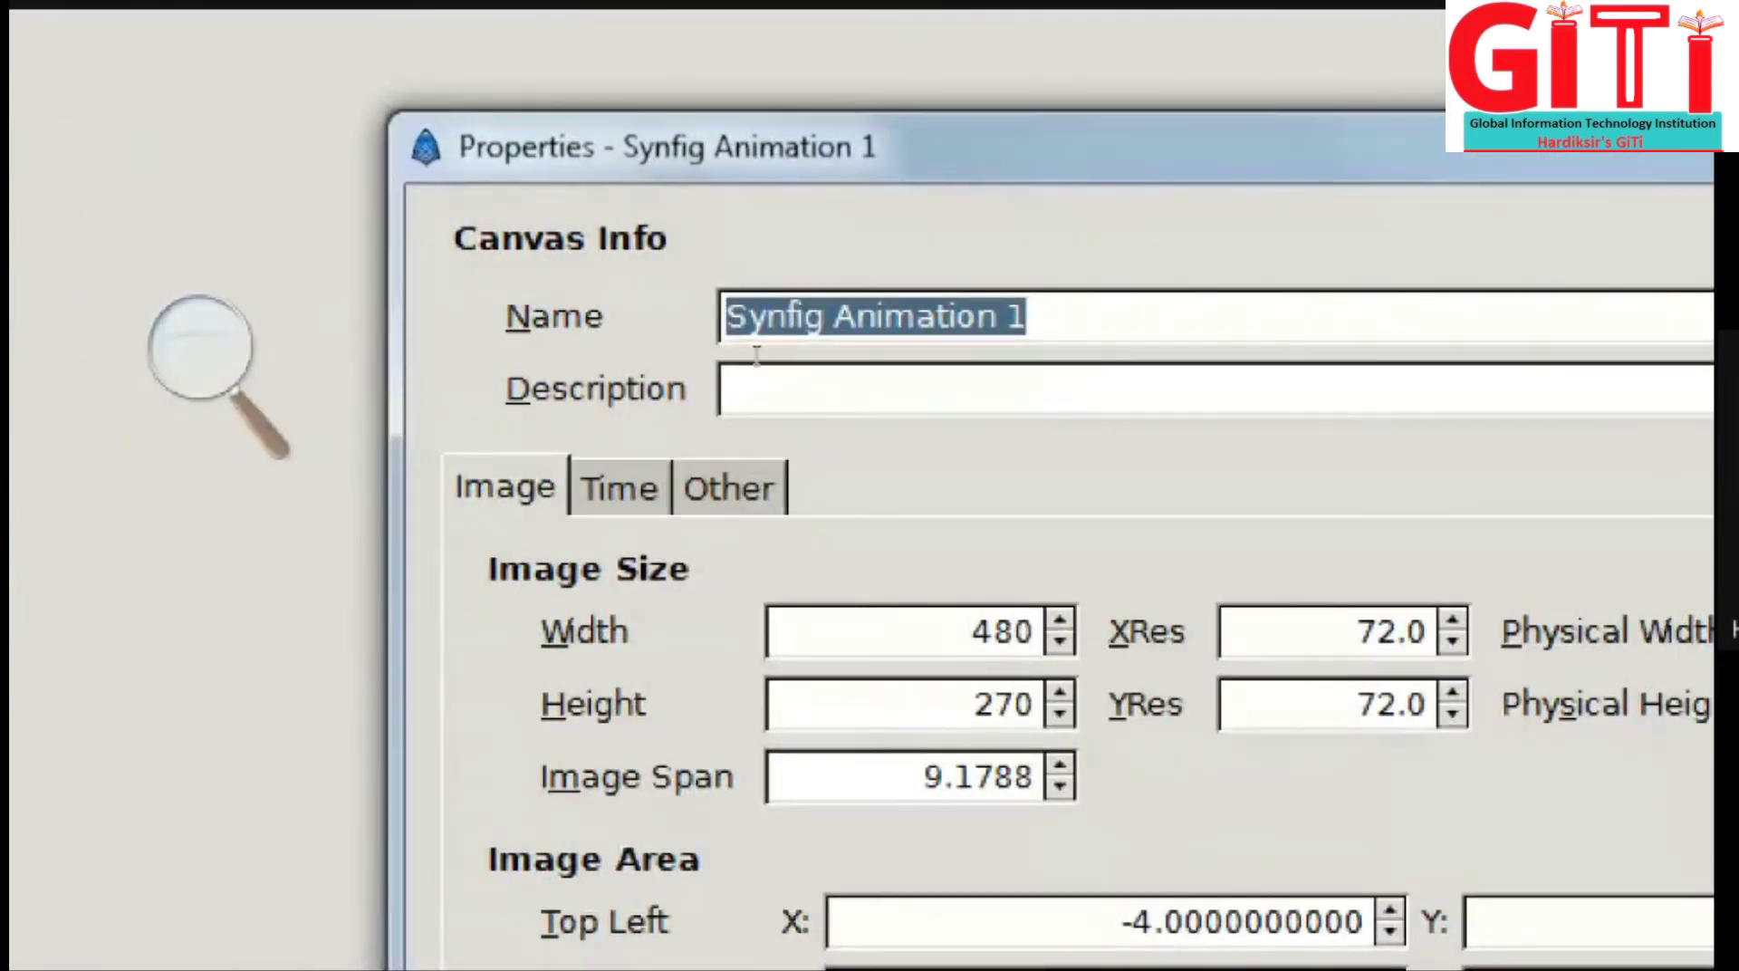
# Step: Replace the canvas name with Ch 3 in the canvas properties
pyautogui.click(762, 328)
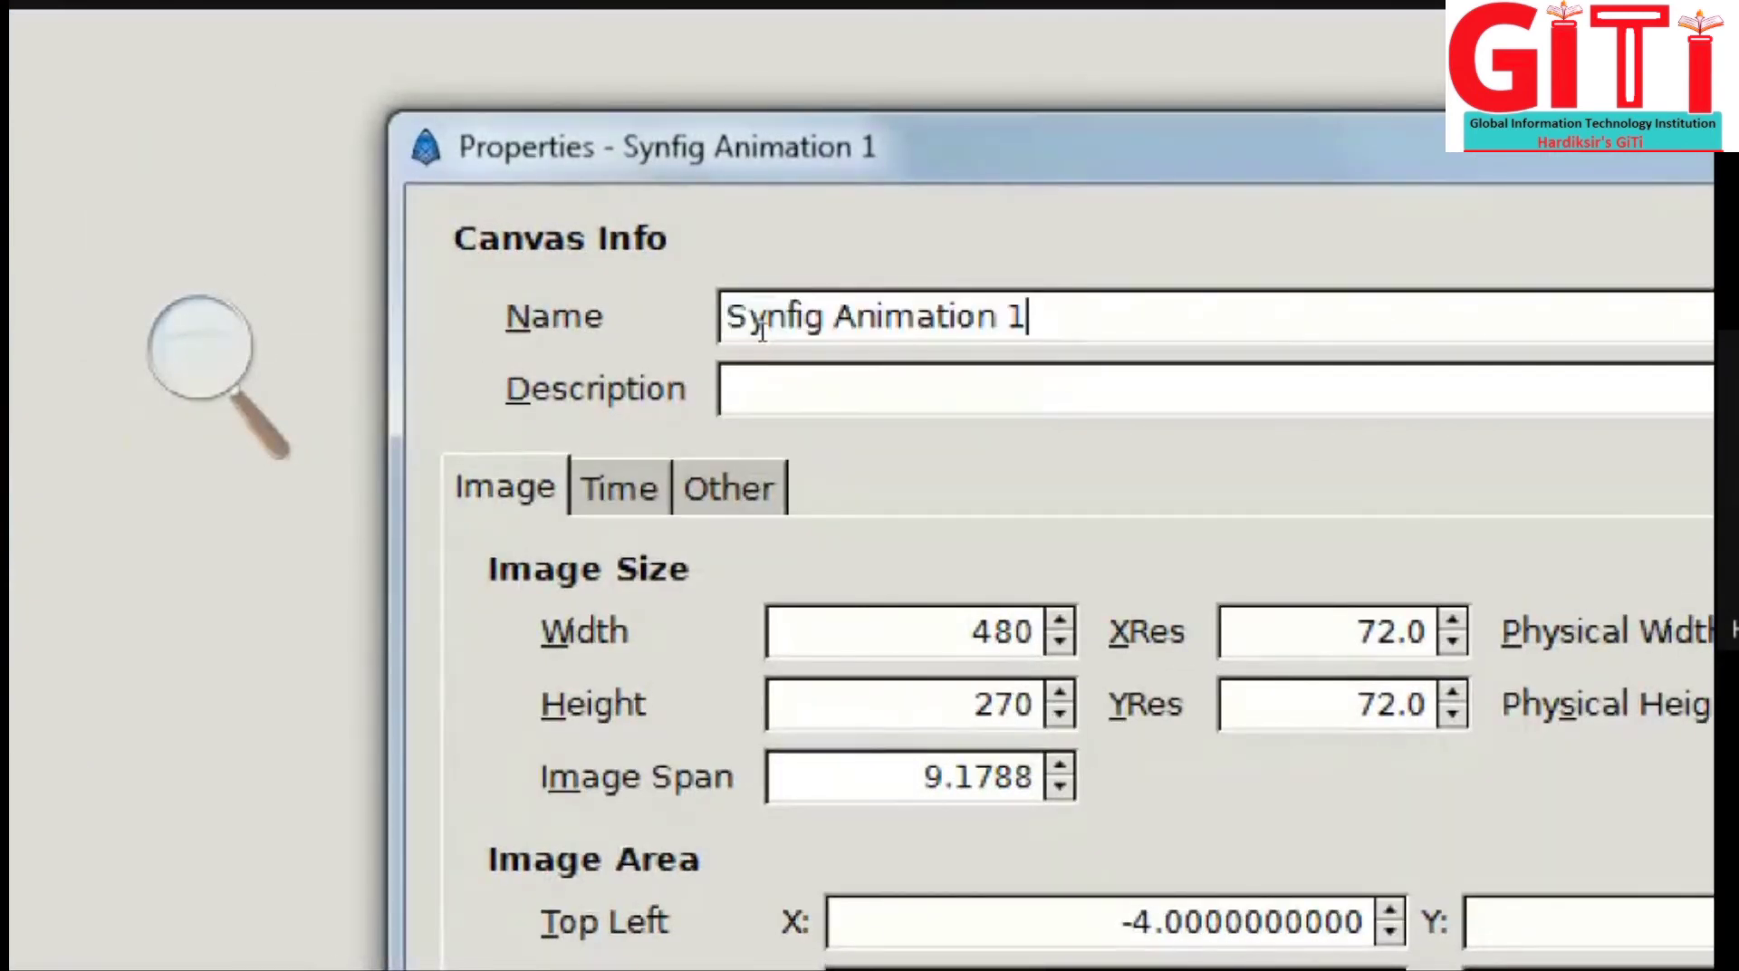
pyautogui.moveTo(762, 328); pyautogui.dragTo(547, 306)
pyautogui.press('BackSpace')
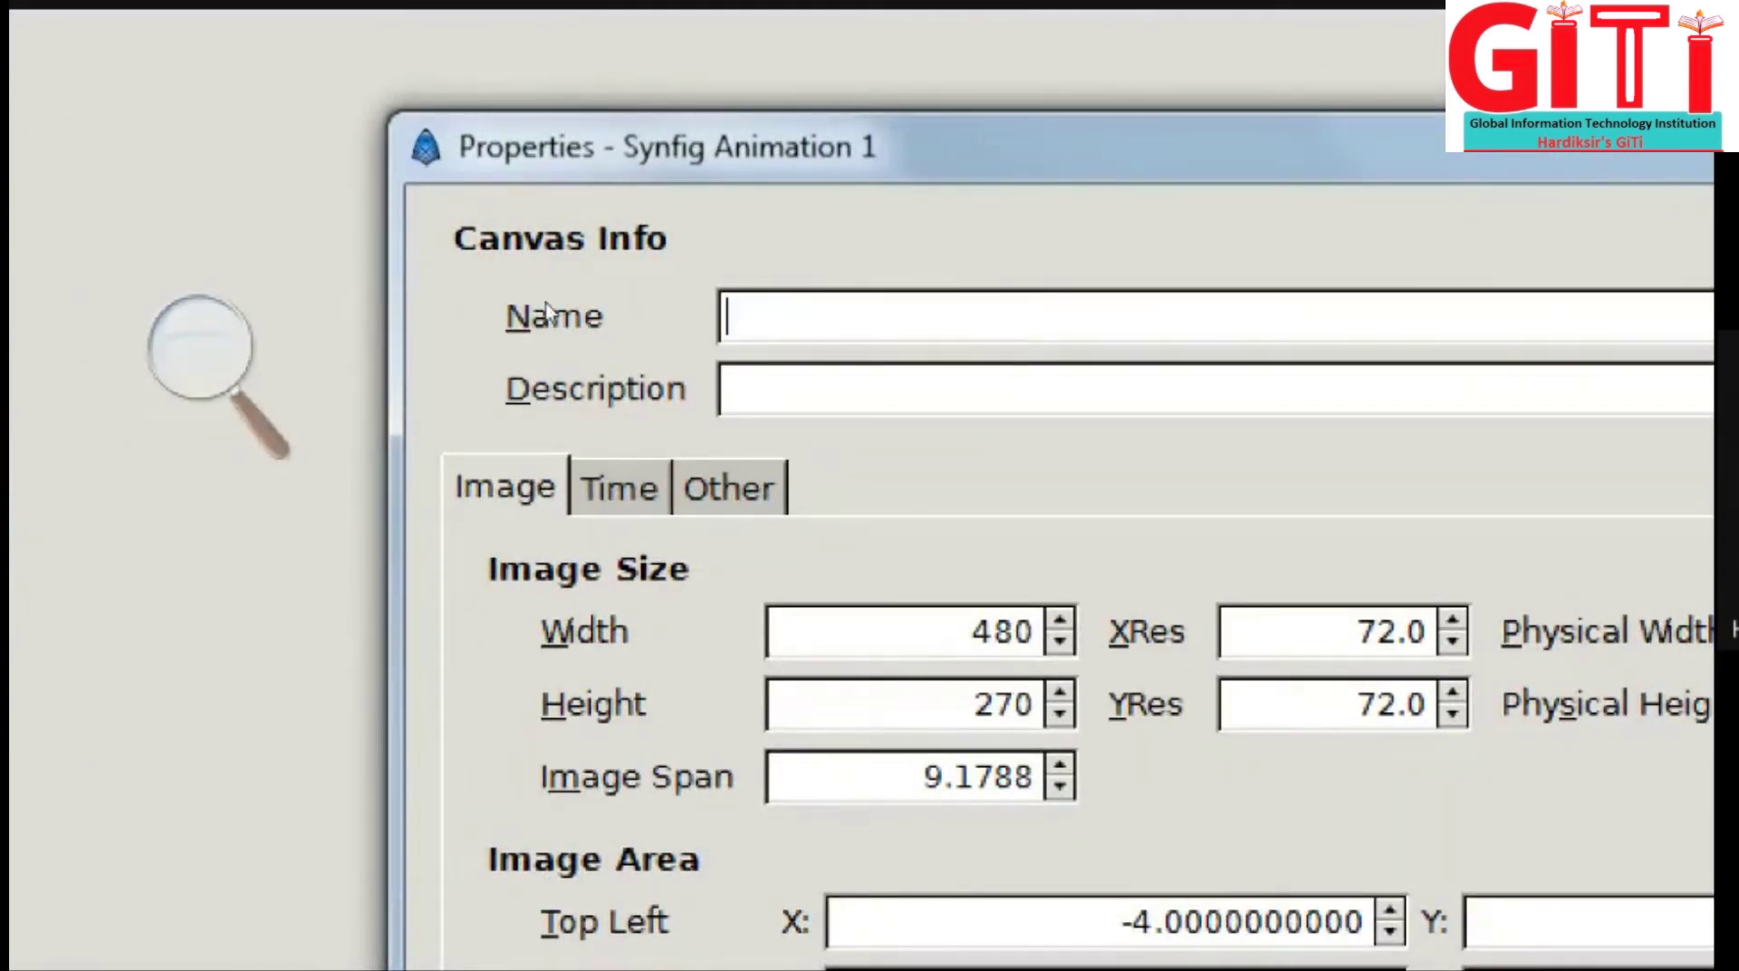
pyautogui.write('Ch')
pyautogui.write('3')
# Step: Enter "Movin Circle Left To Right Side" as the canvas description
pyautogui.write('Mo')
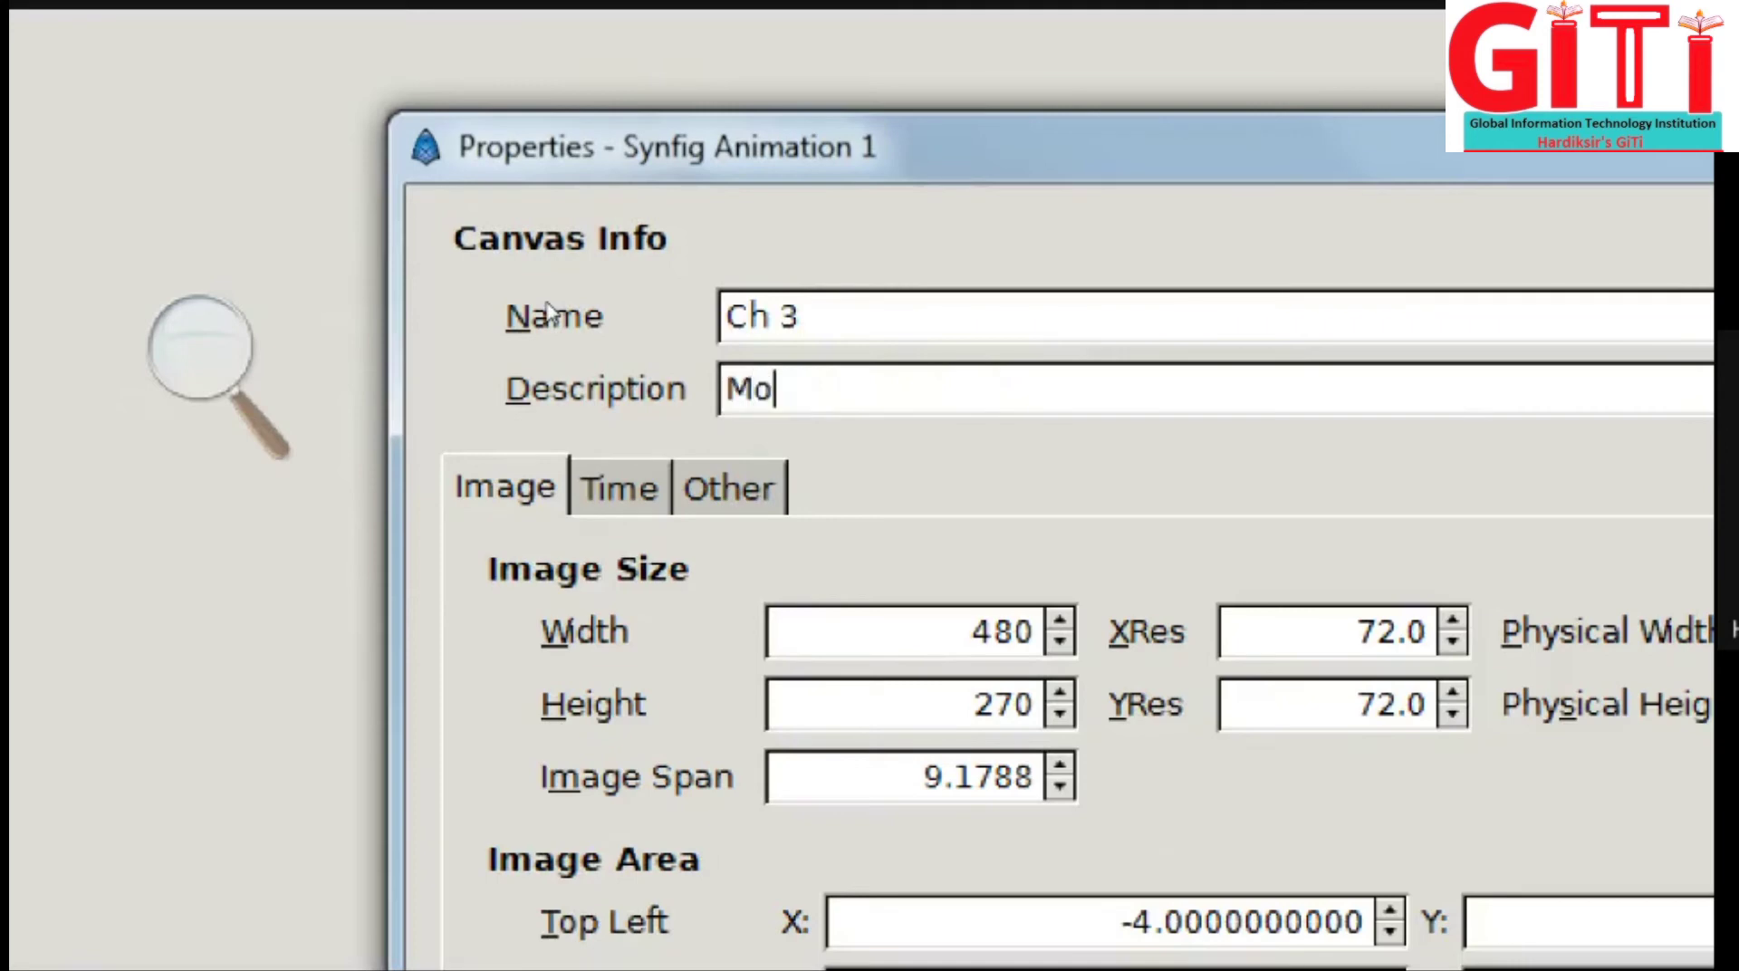
pyautogui.write('vin ')
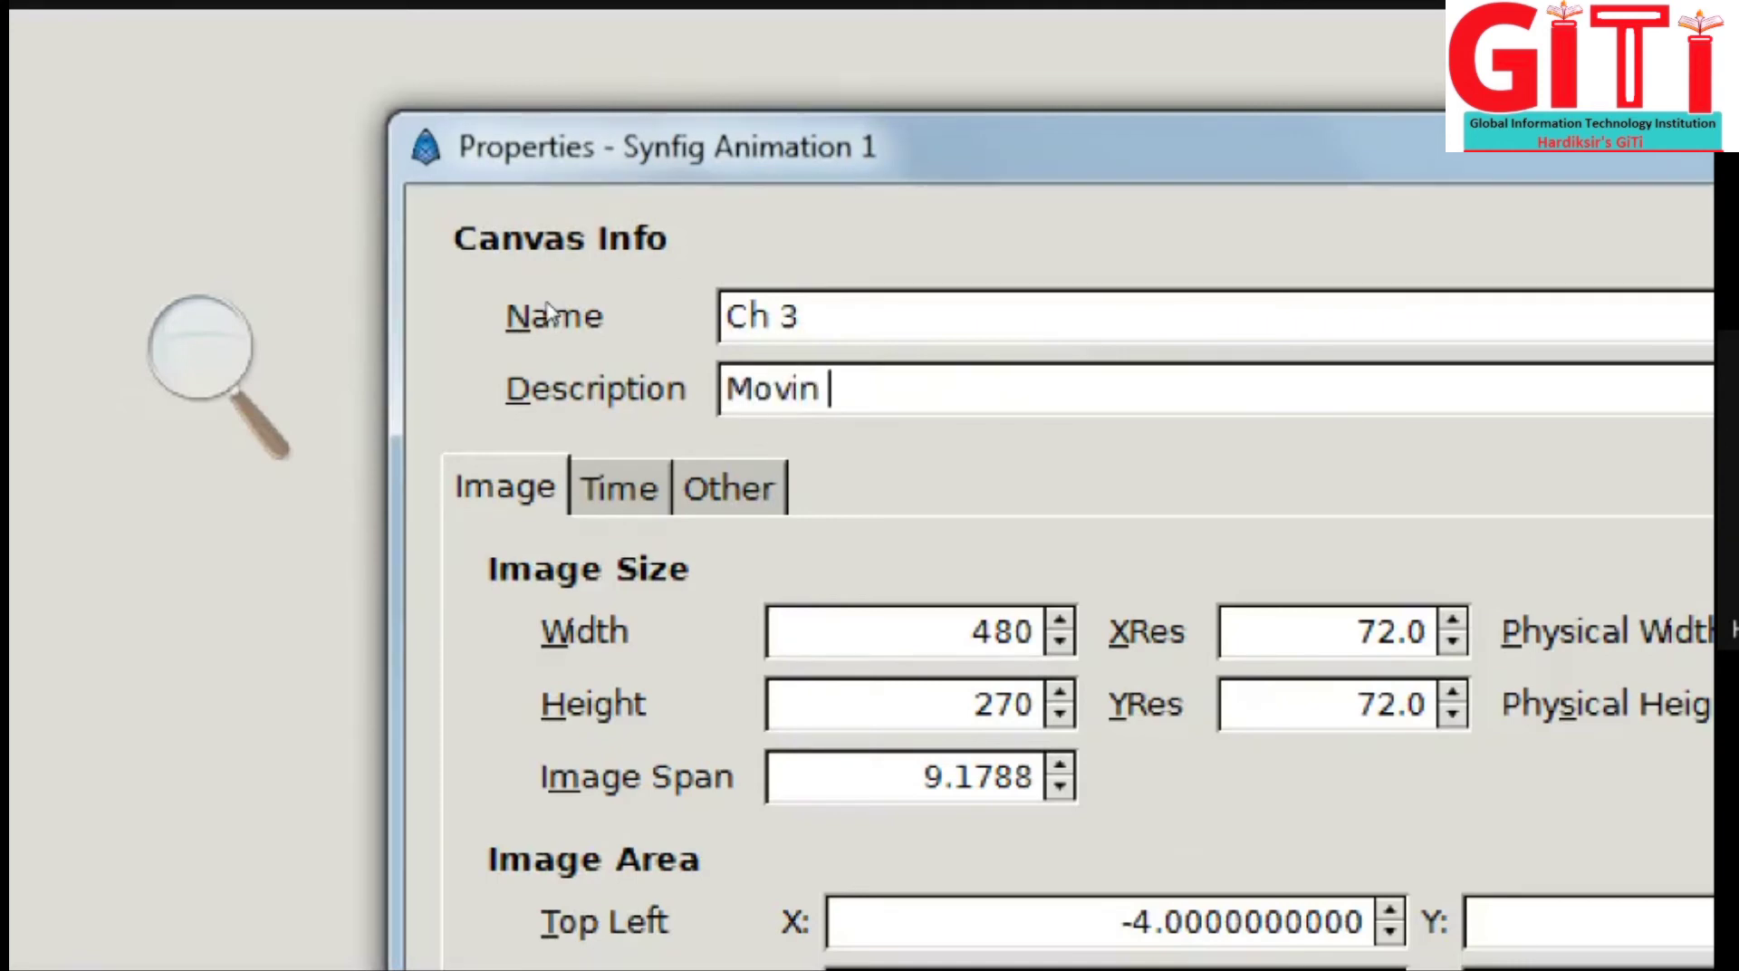
pyautogui.write('Circle ')
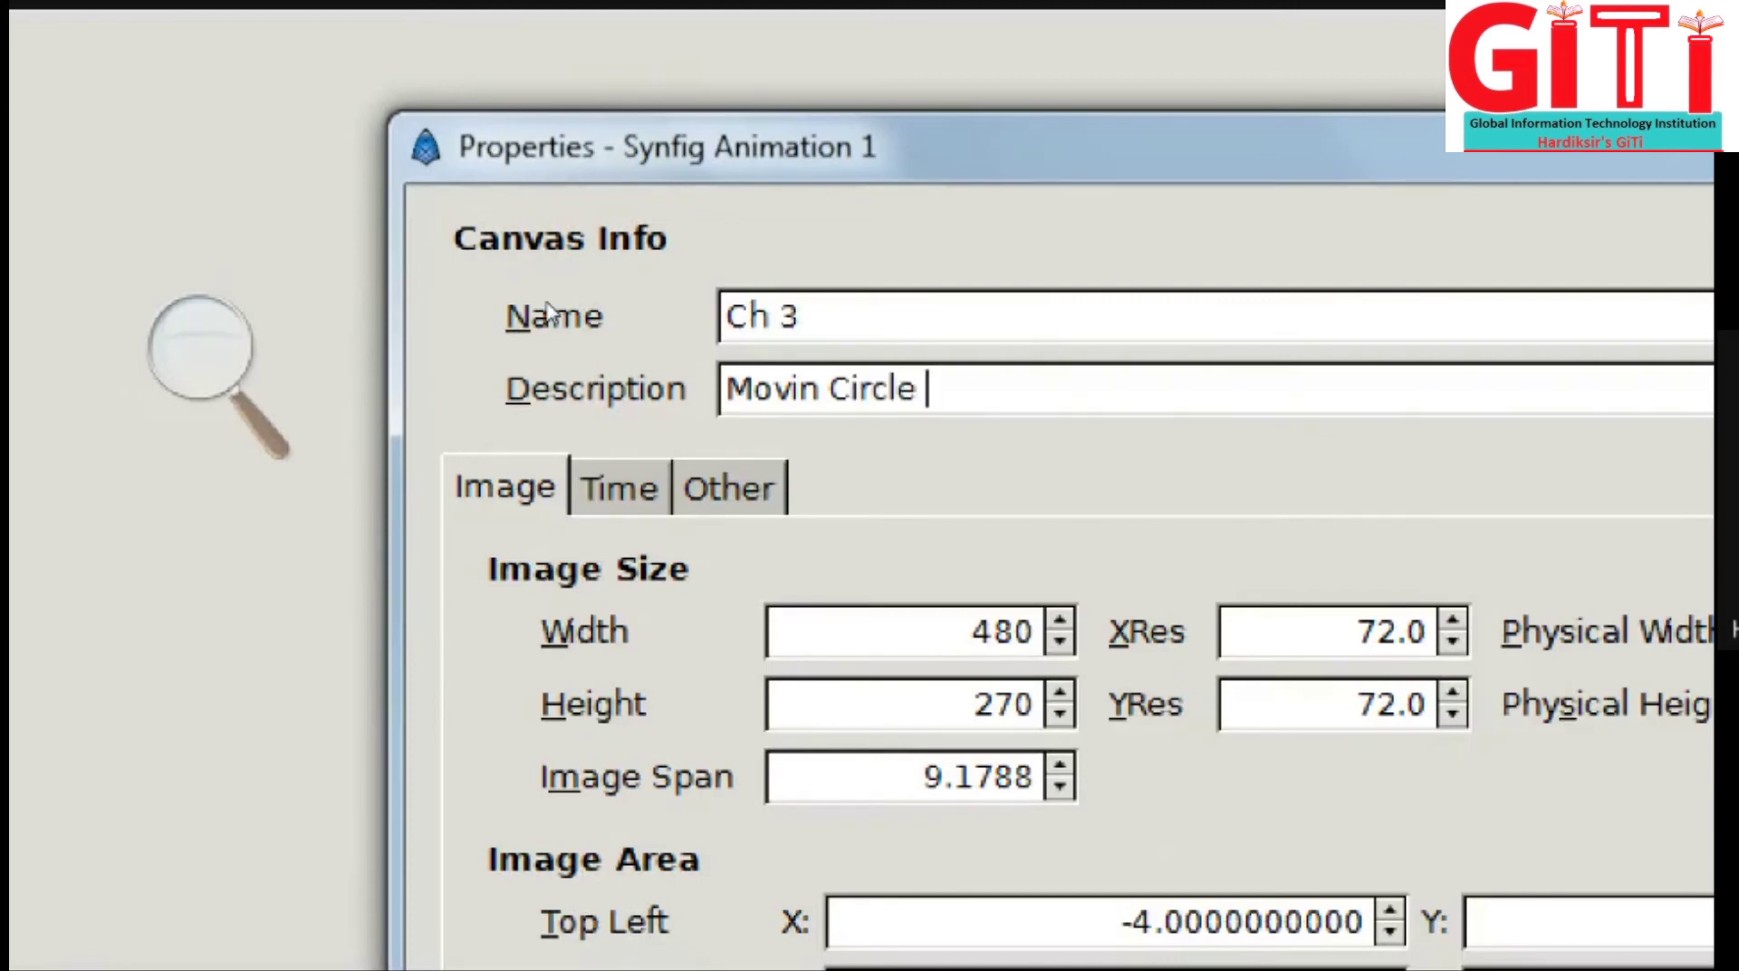
pyautogui.write('Left ')
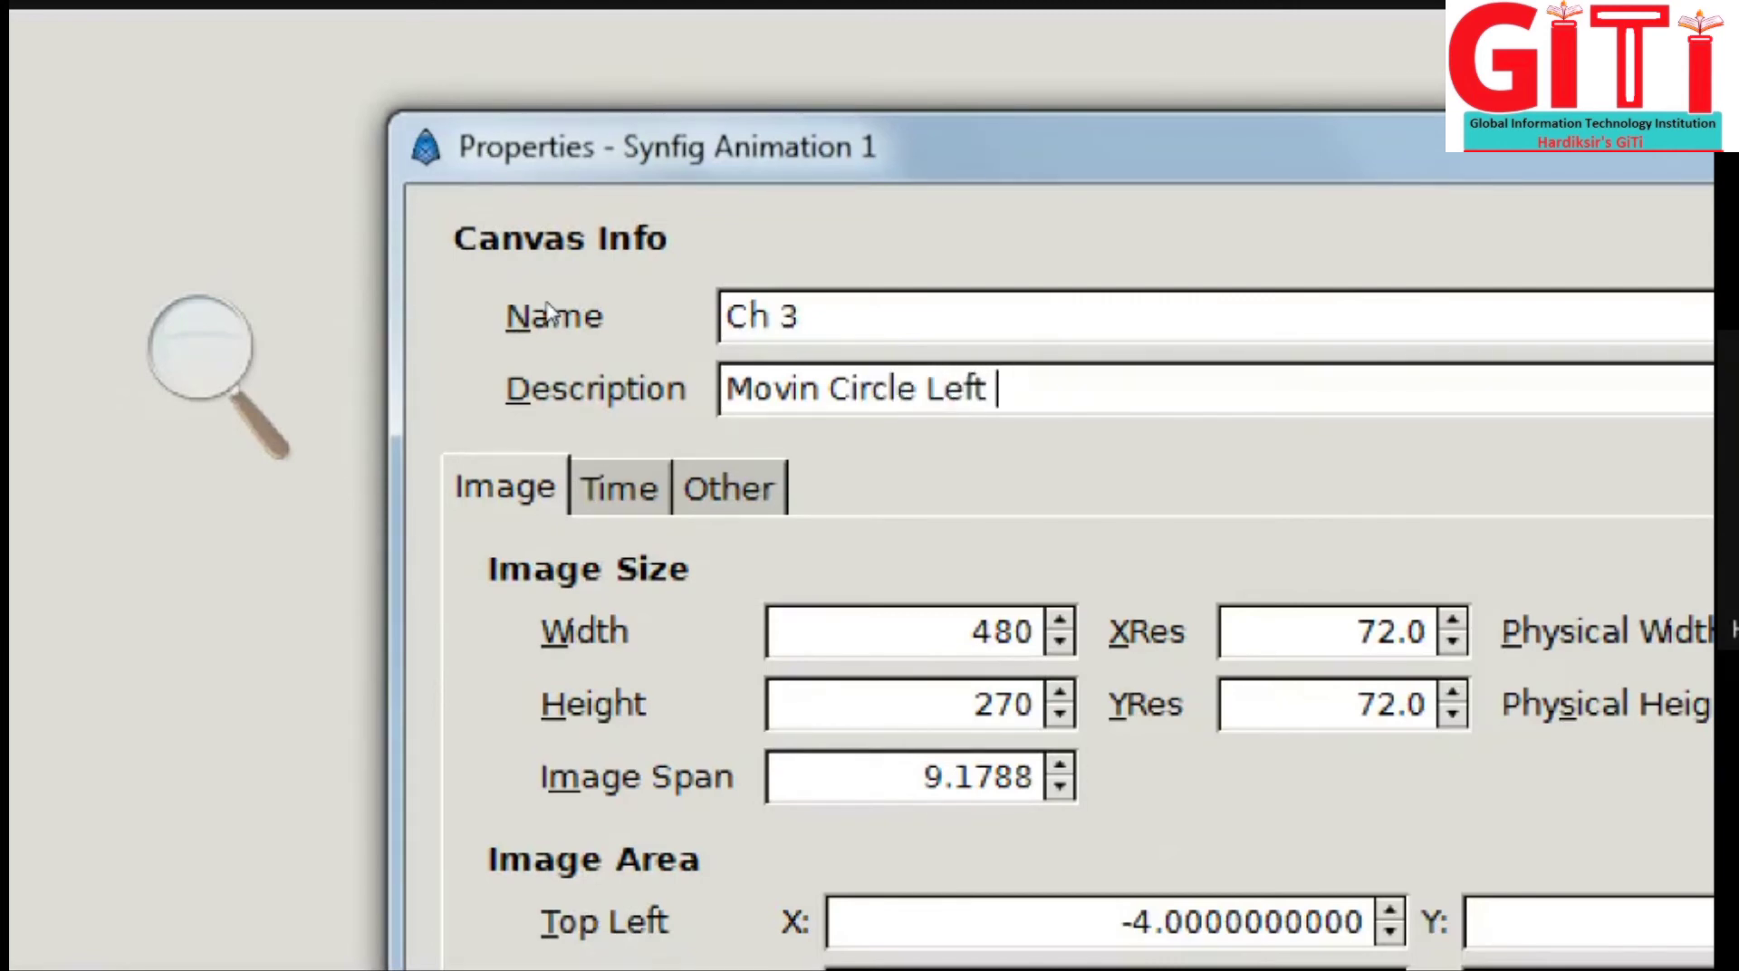
pyautogui.write('To Right Side')
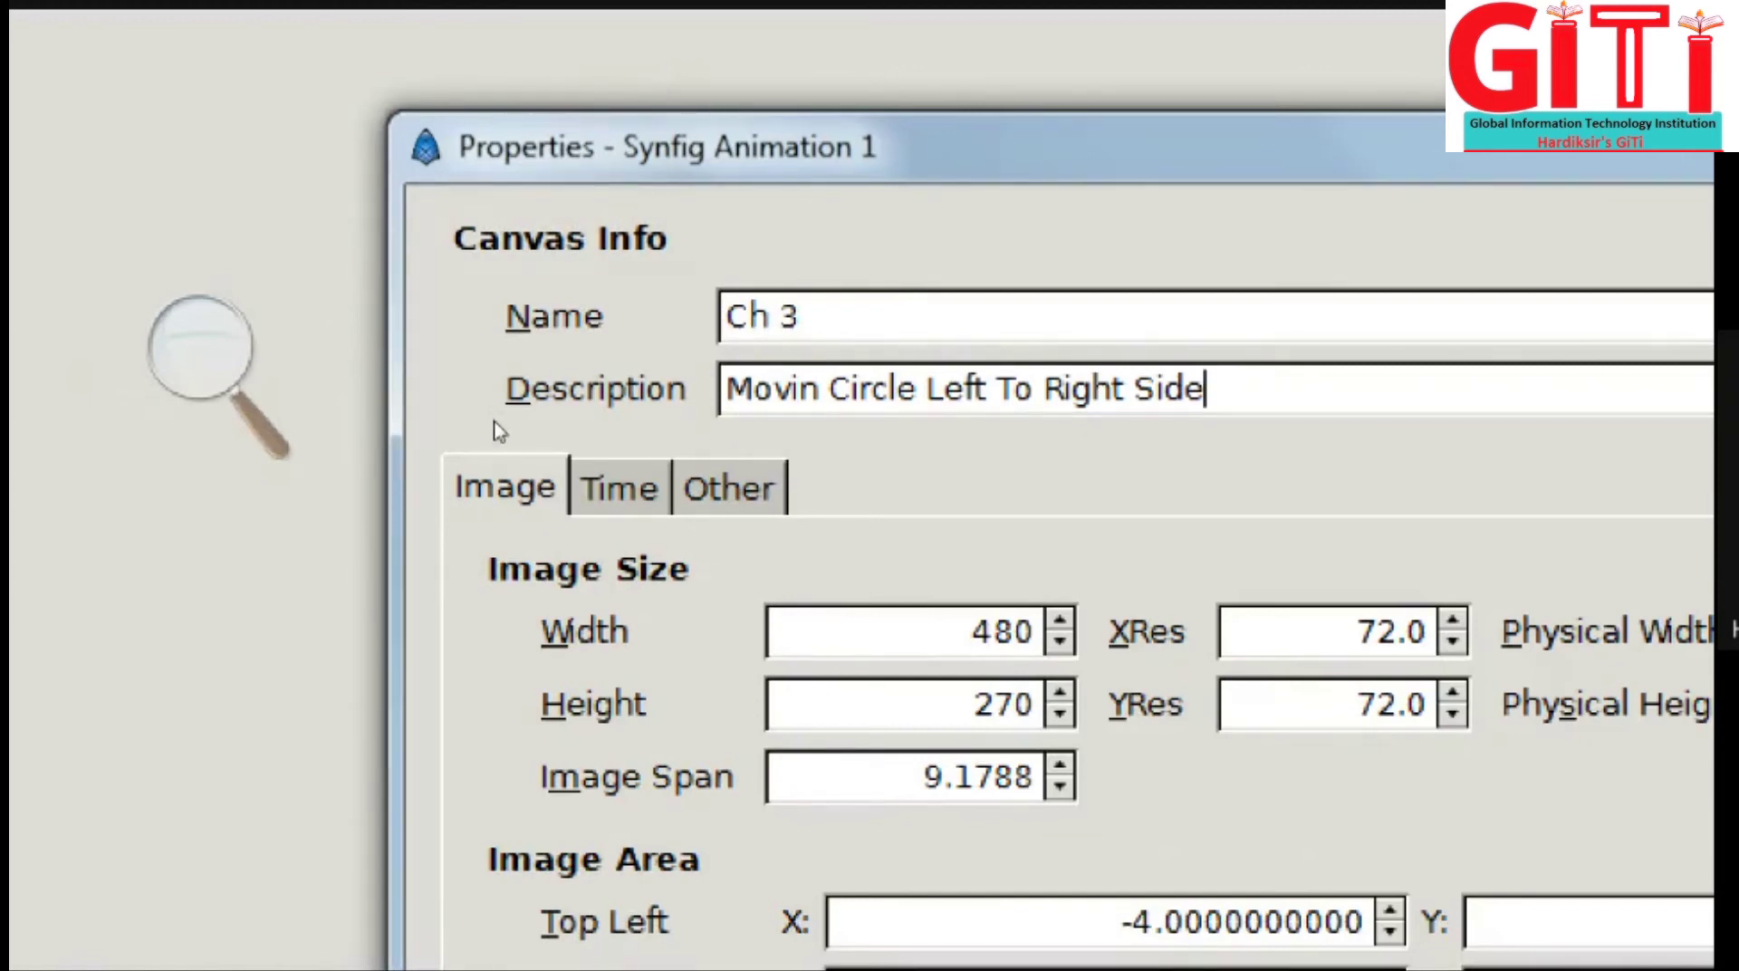
# Step: Set the animation's end time to 2s in the canvas time settings
pyautogui.hotkey('alt', 'f')
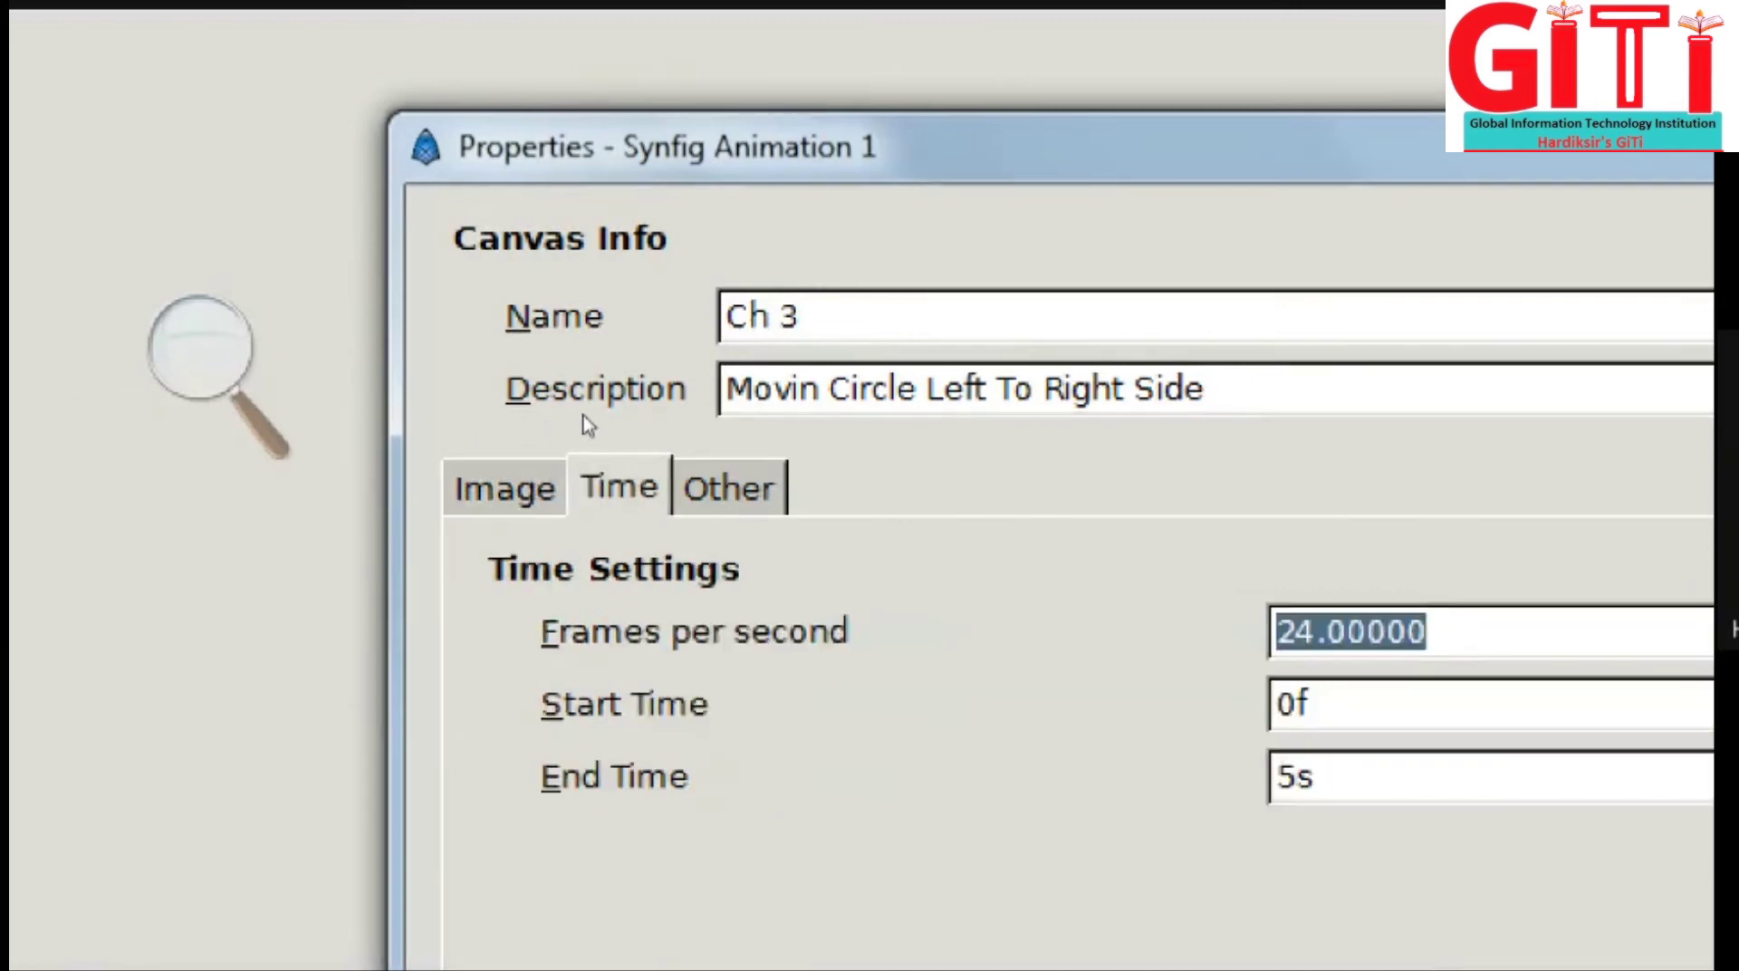
pyautogui.hotkey('alt', 'w')
pyautogui.hotkey('alt', 'f')
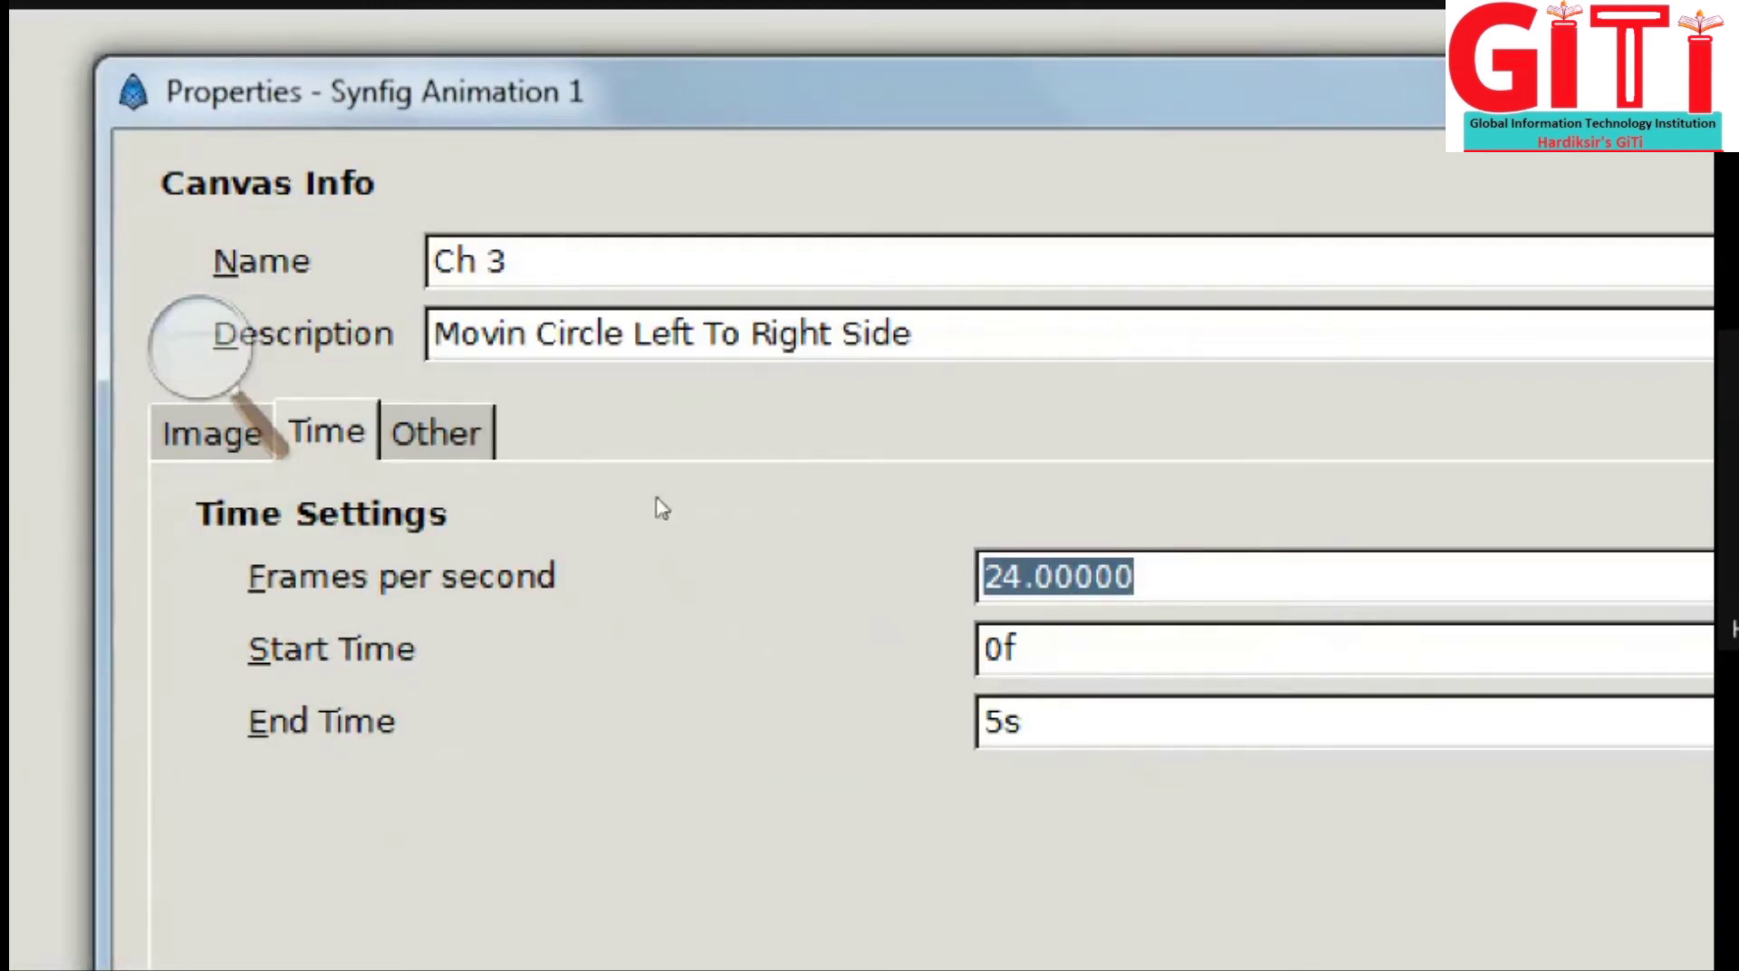
pyautogui.click(1037, 577)
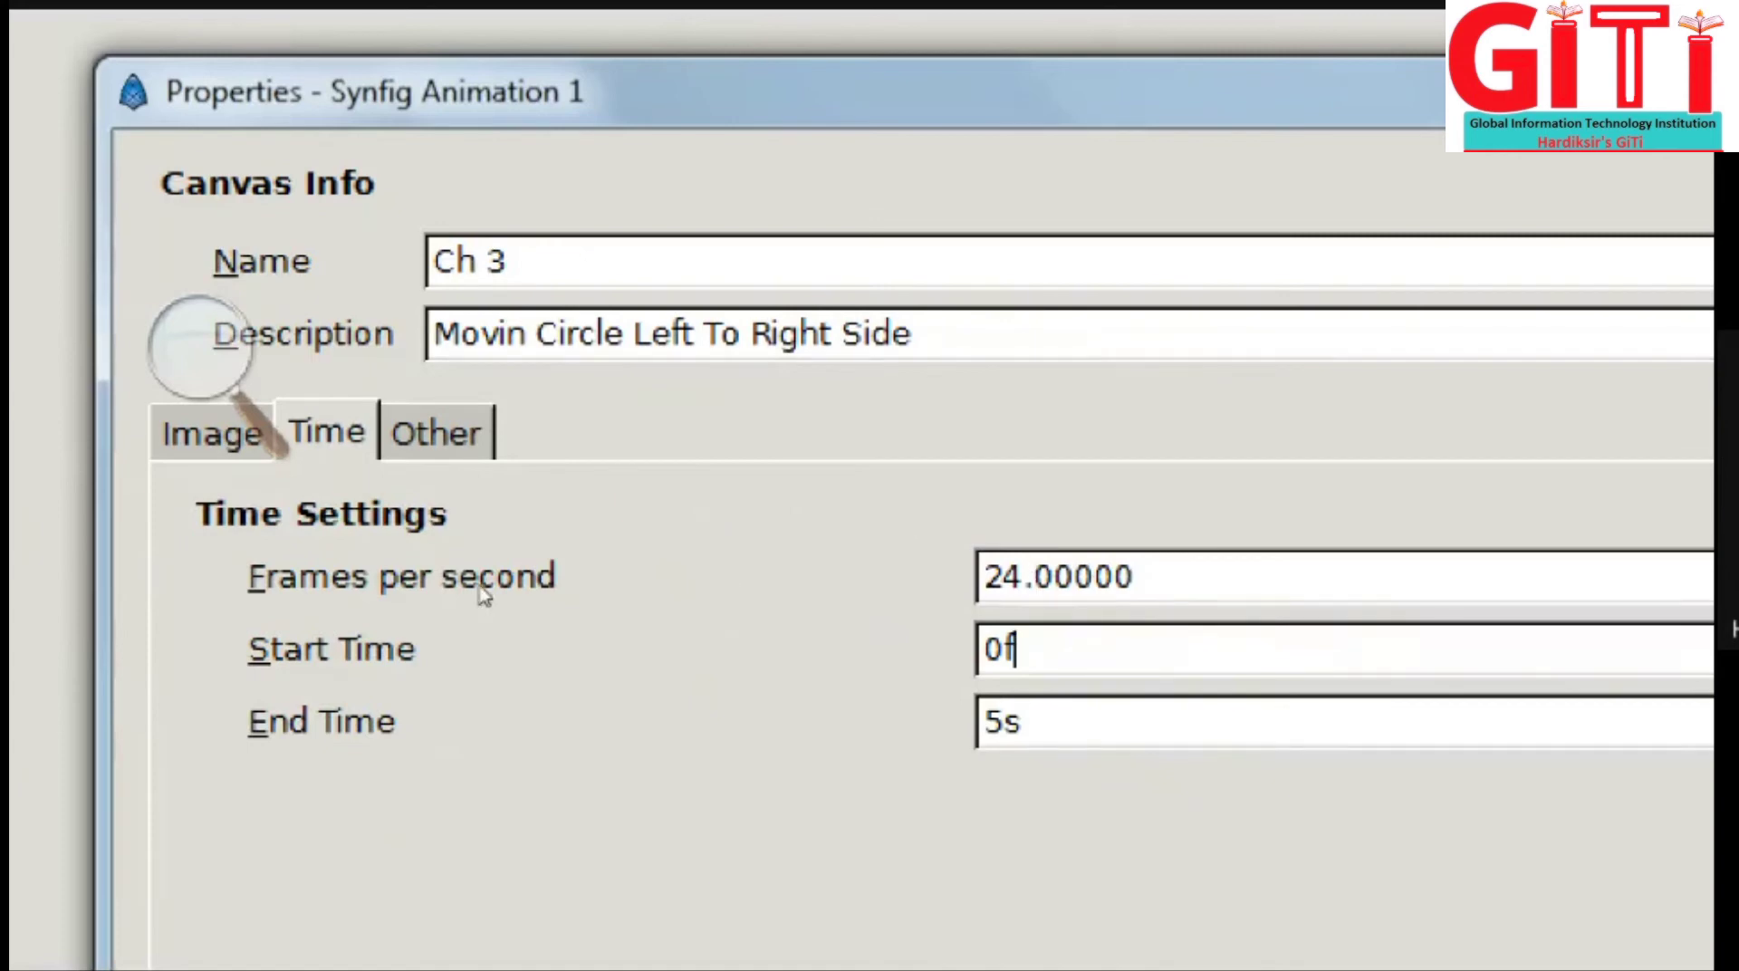
pyautogui.press('Tab')
pyautogui.press('Right')
pyautogui.press('Left')
pyautogui.press('BackSpace')
pyautogui.write('2')
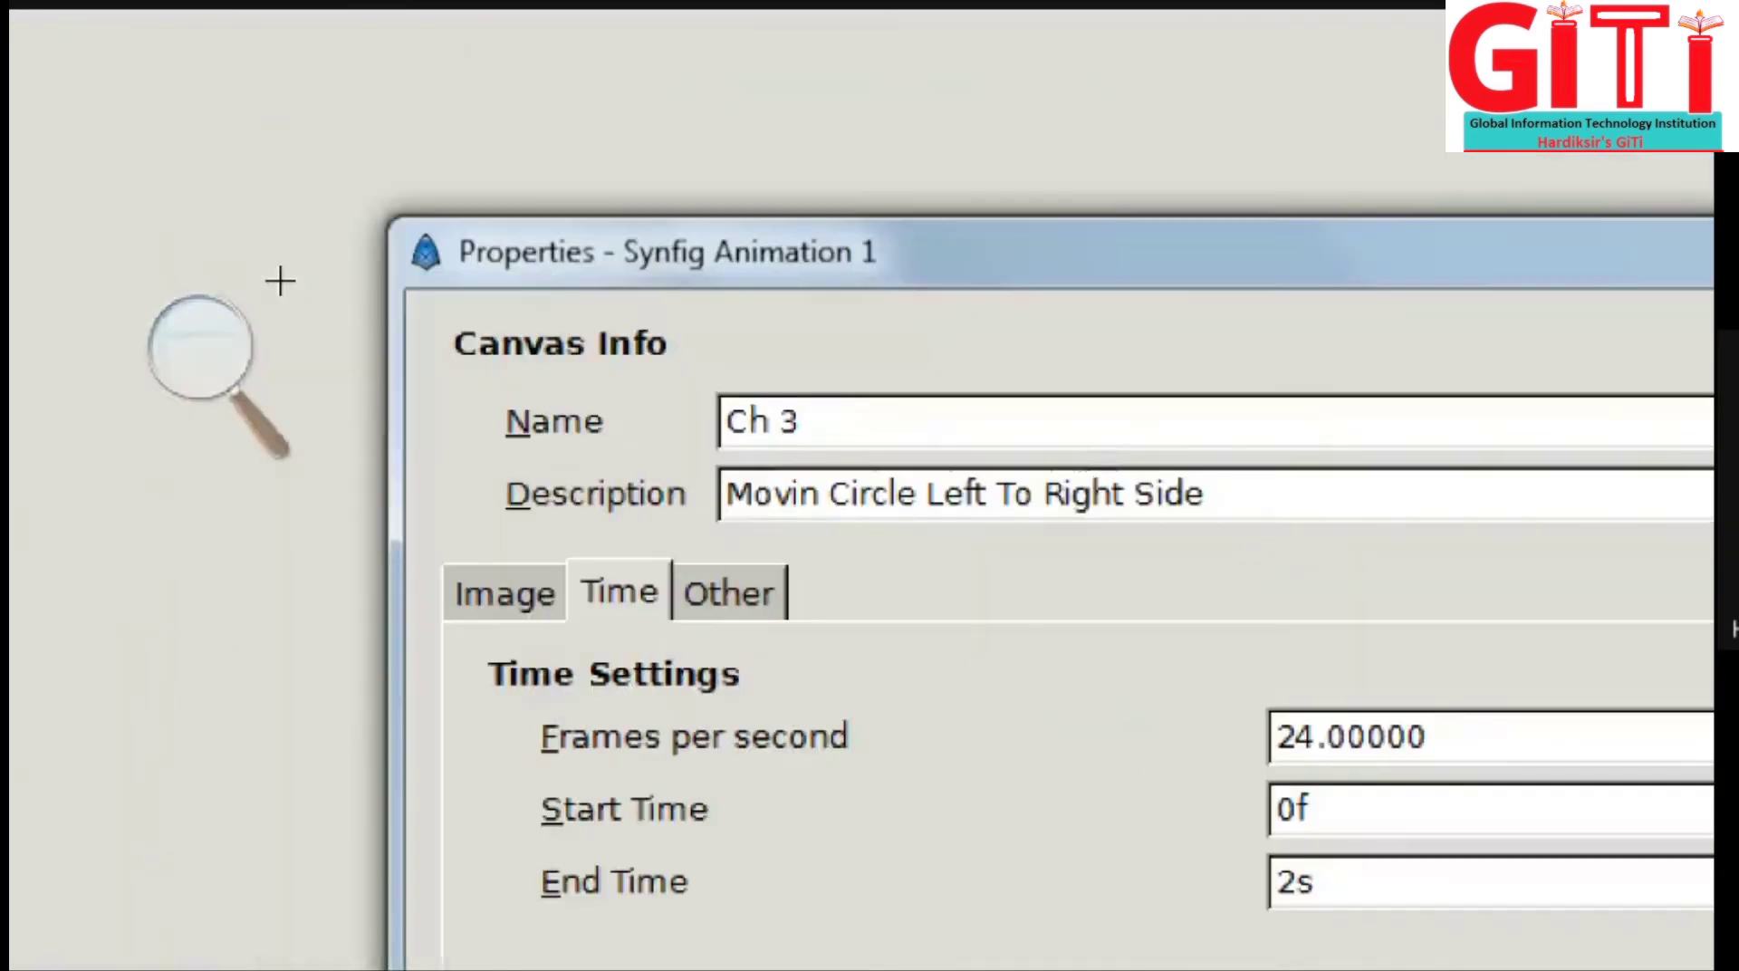
# Step: Apply and accept the canvas properties, and return the Magnifier to 100%
pyautogui.click(201, 353)
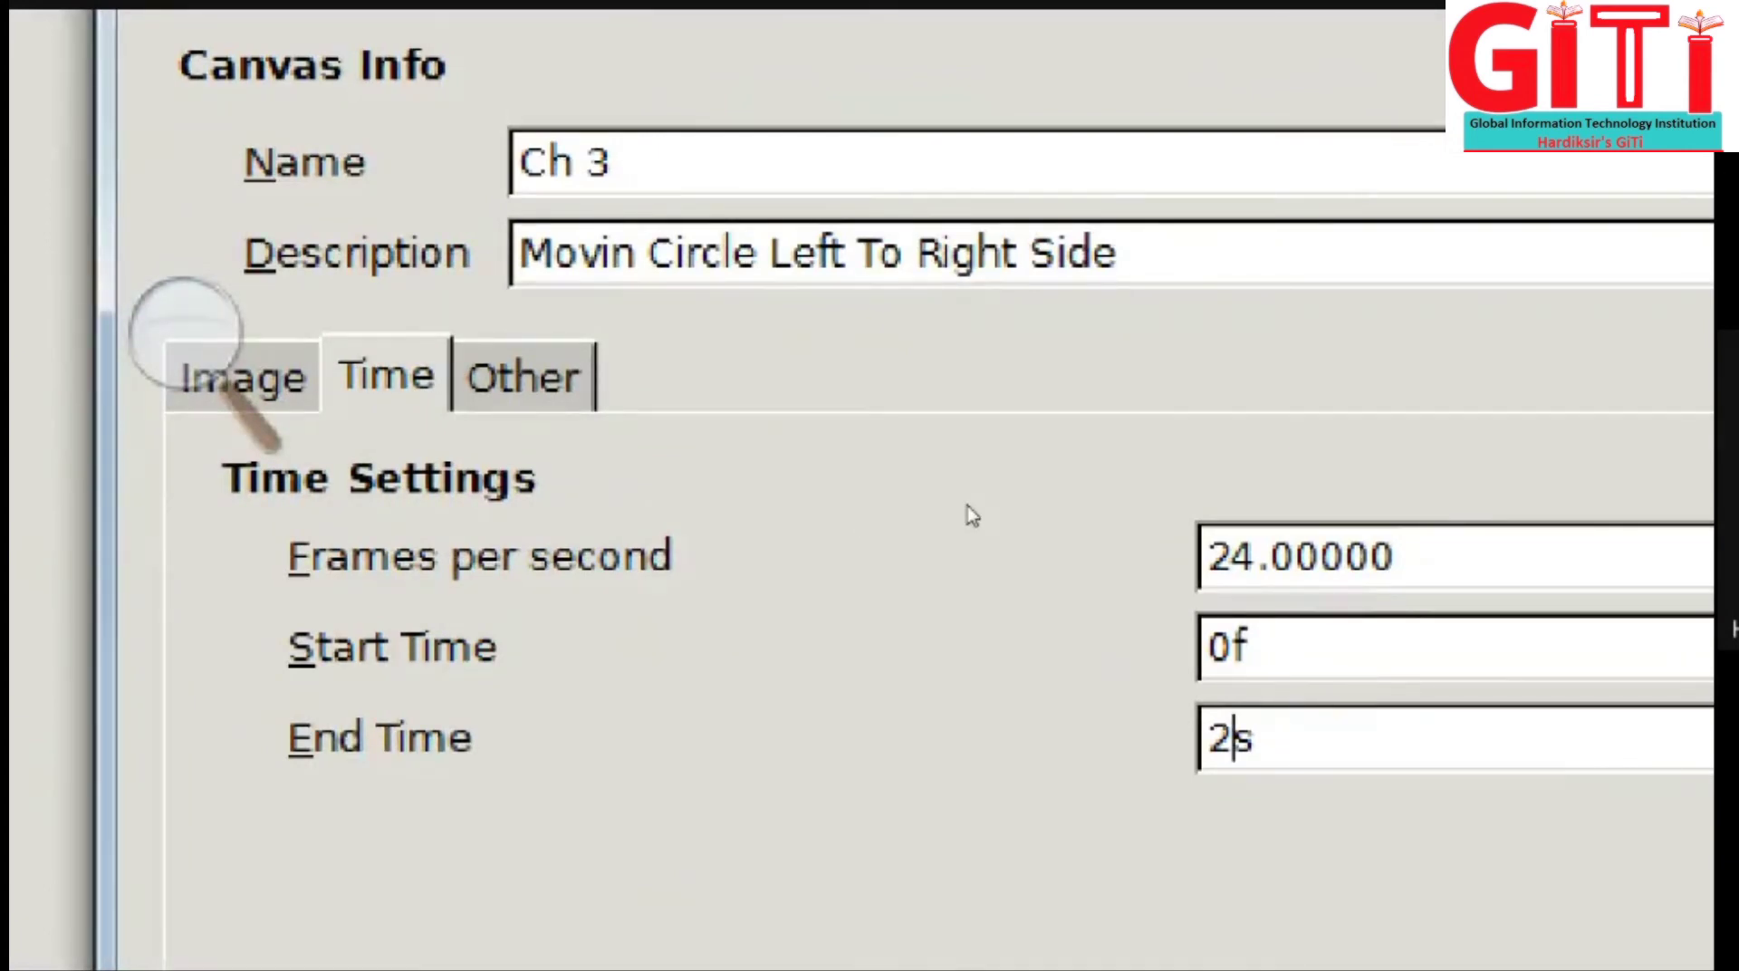
pyautogui.click(182, 326)
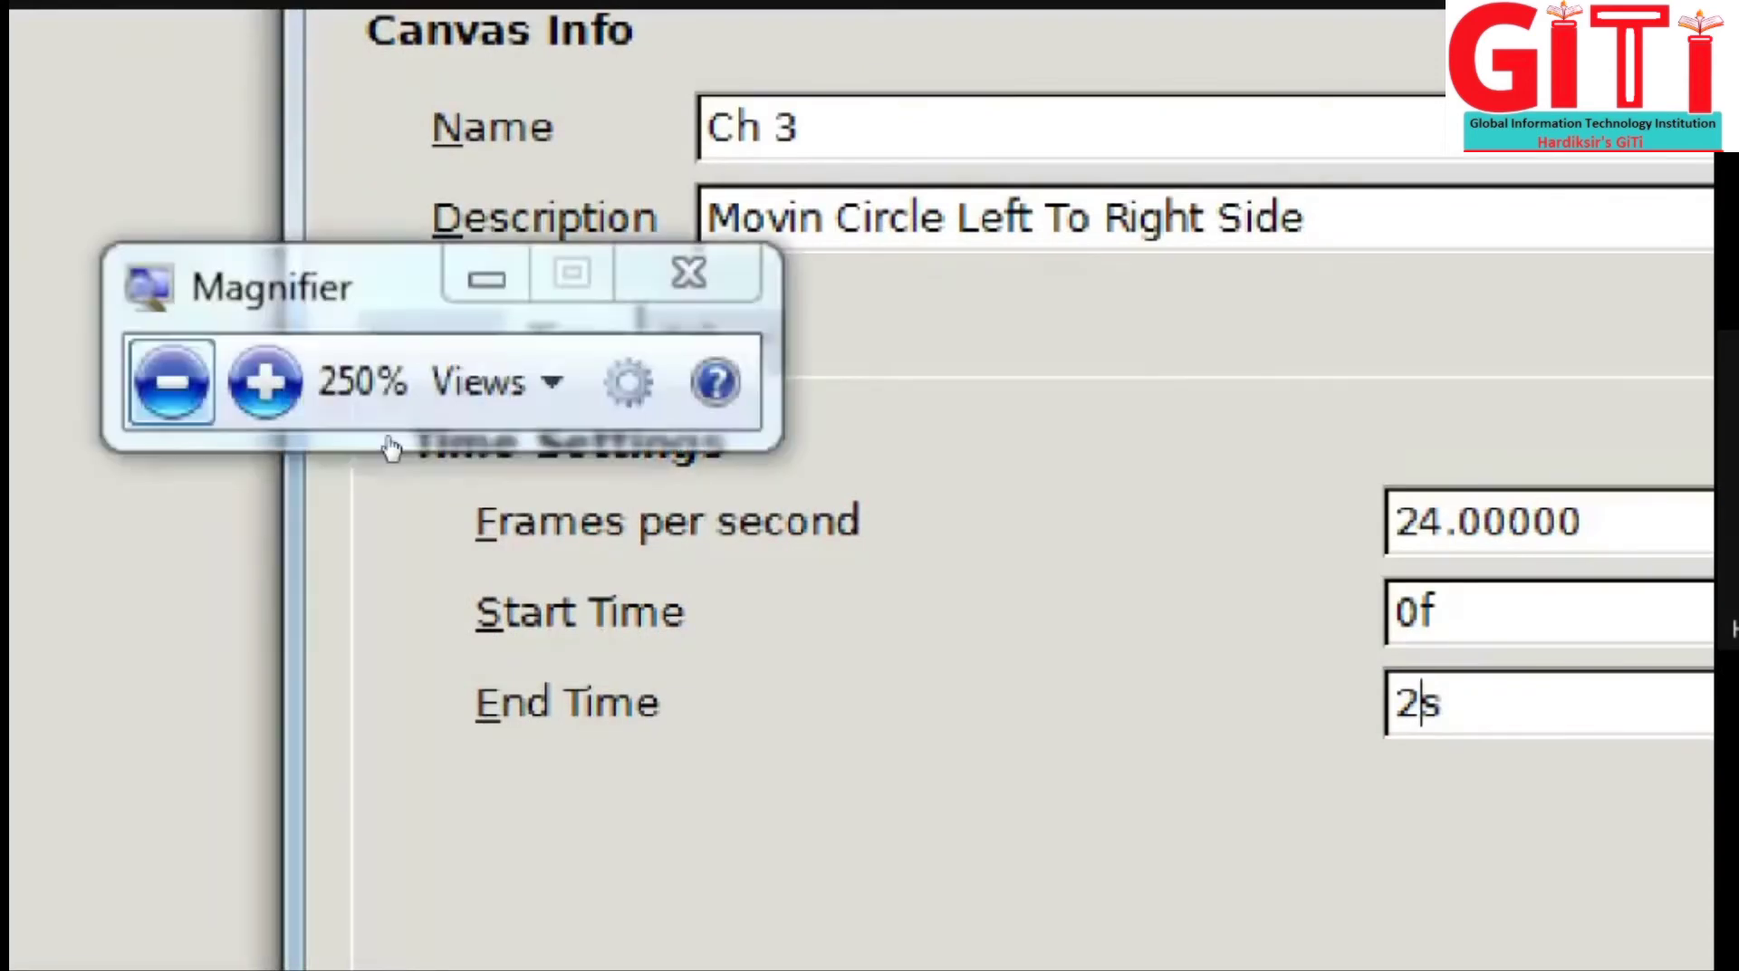
pyautogui.click(171, 382)
pyautogui.click(172, 383)
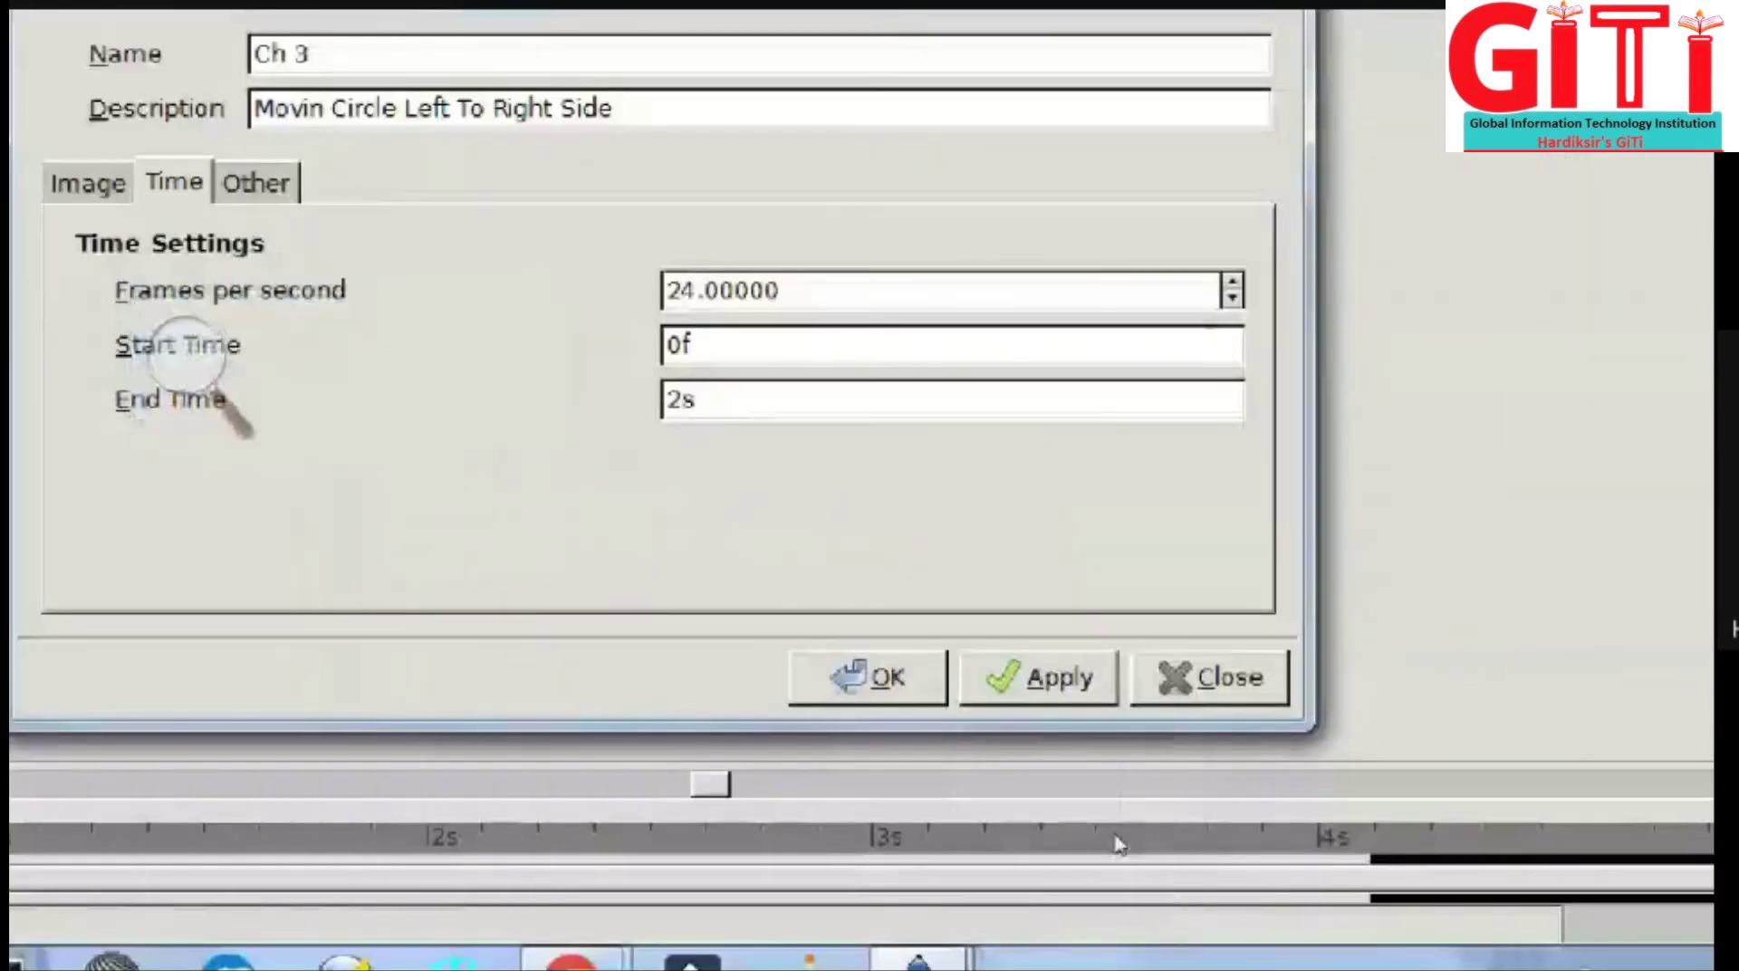
pyautogui.click(1039, 677)
pyautogui.click(867, 677)
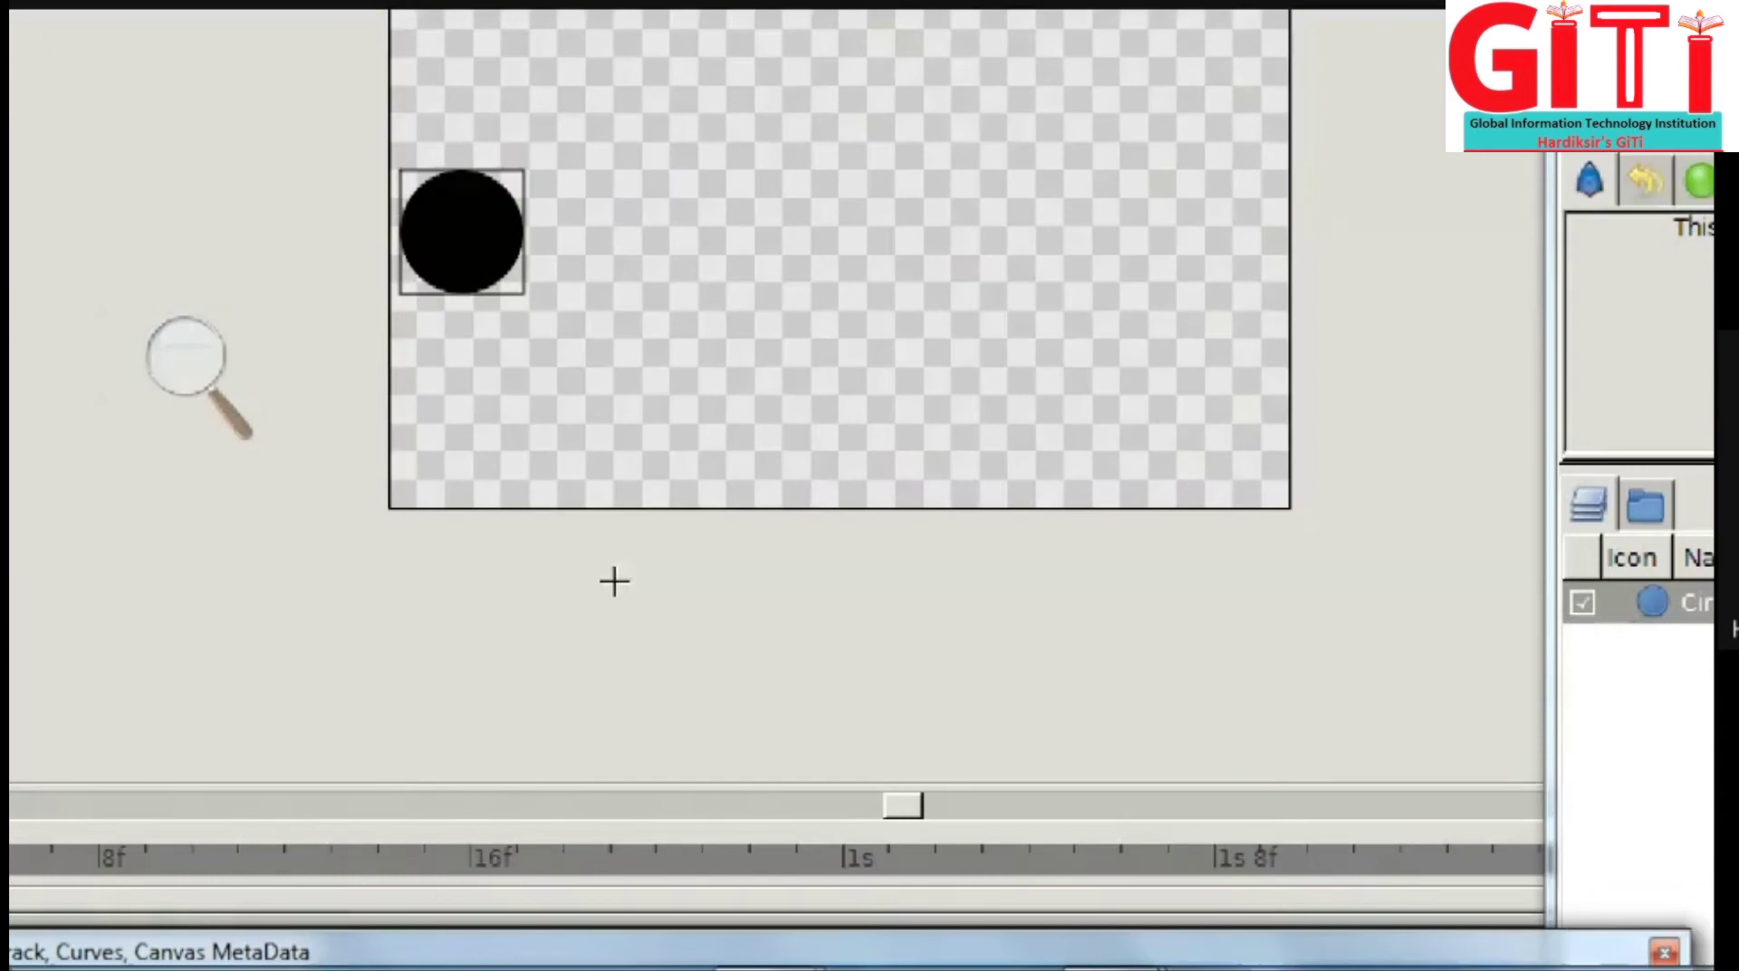
pyautogui.click(428, 532)
pyautogui.click(423, 536)
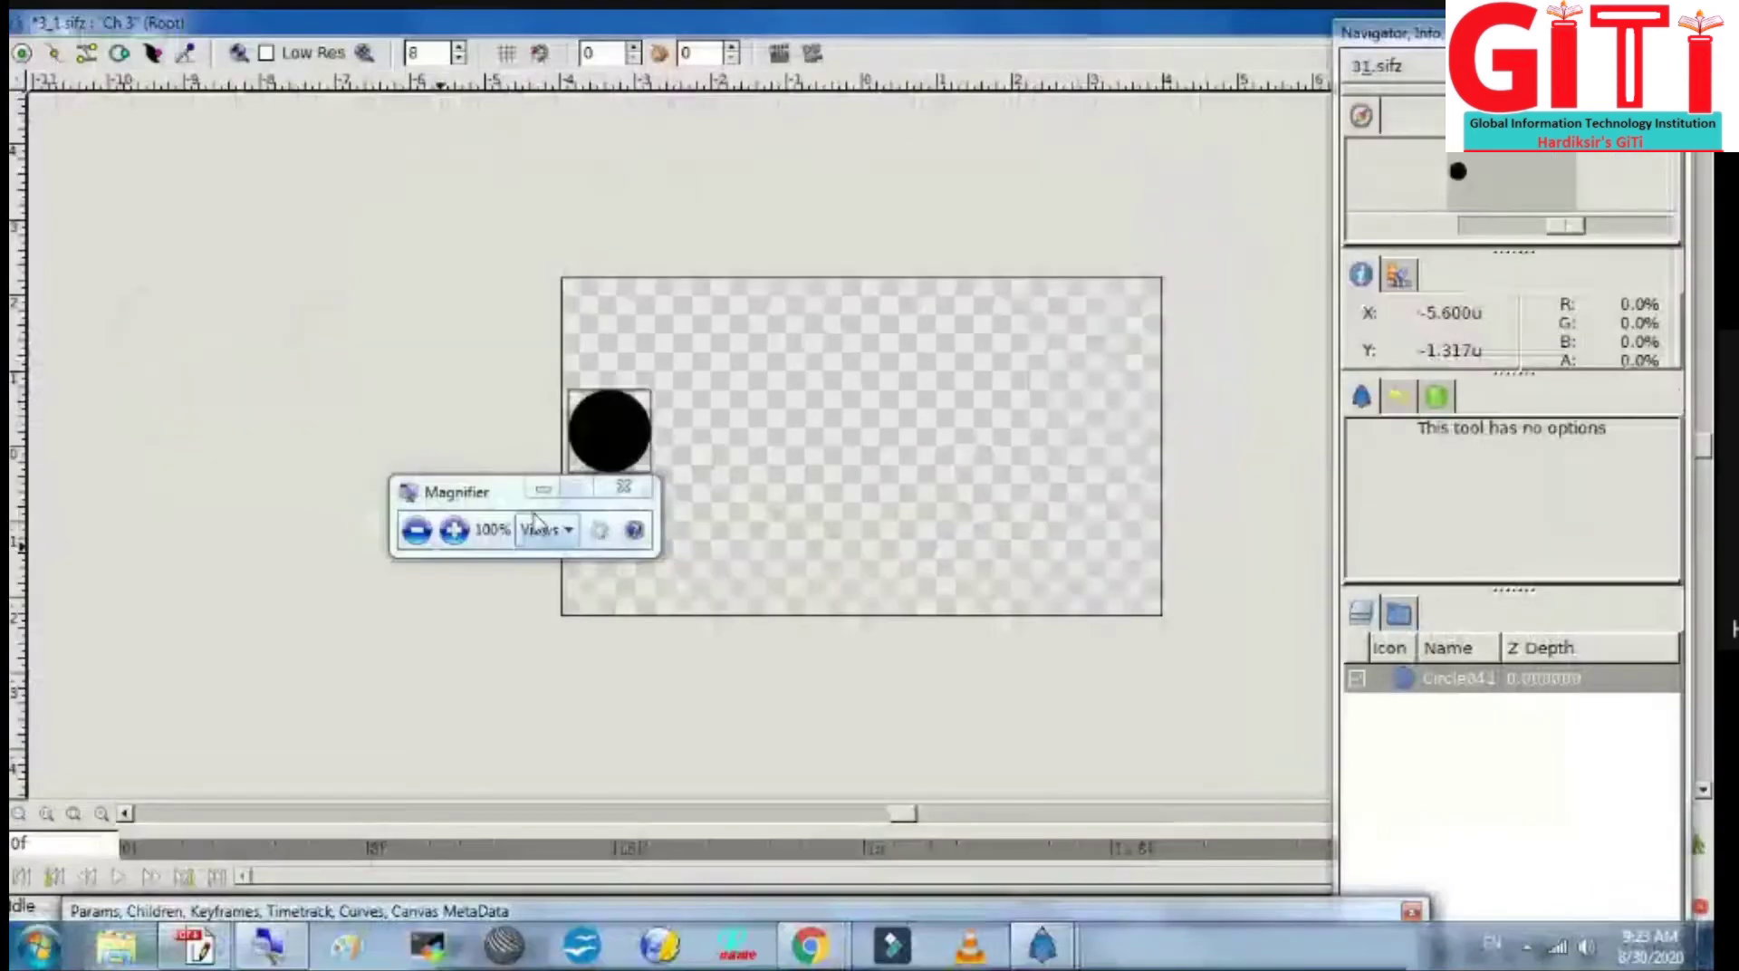
# Step: Turn on animate editing mode for the canvas, using Magnifier at 150% for a closer look, and return to 100%
pyautogui.moveTo(1459, 32); pyautogui.dragTo(1270, 26)
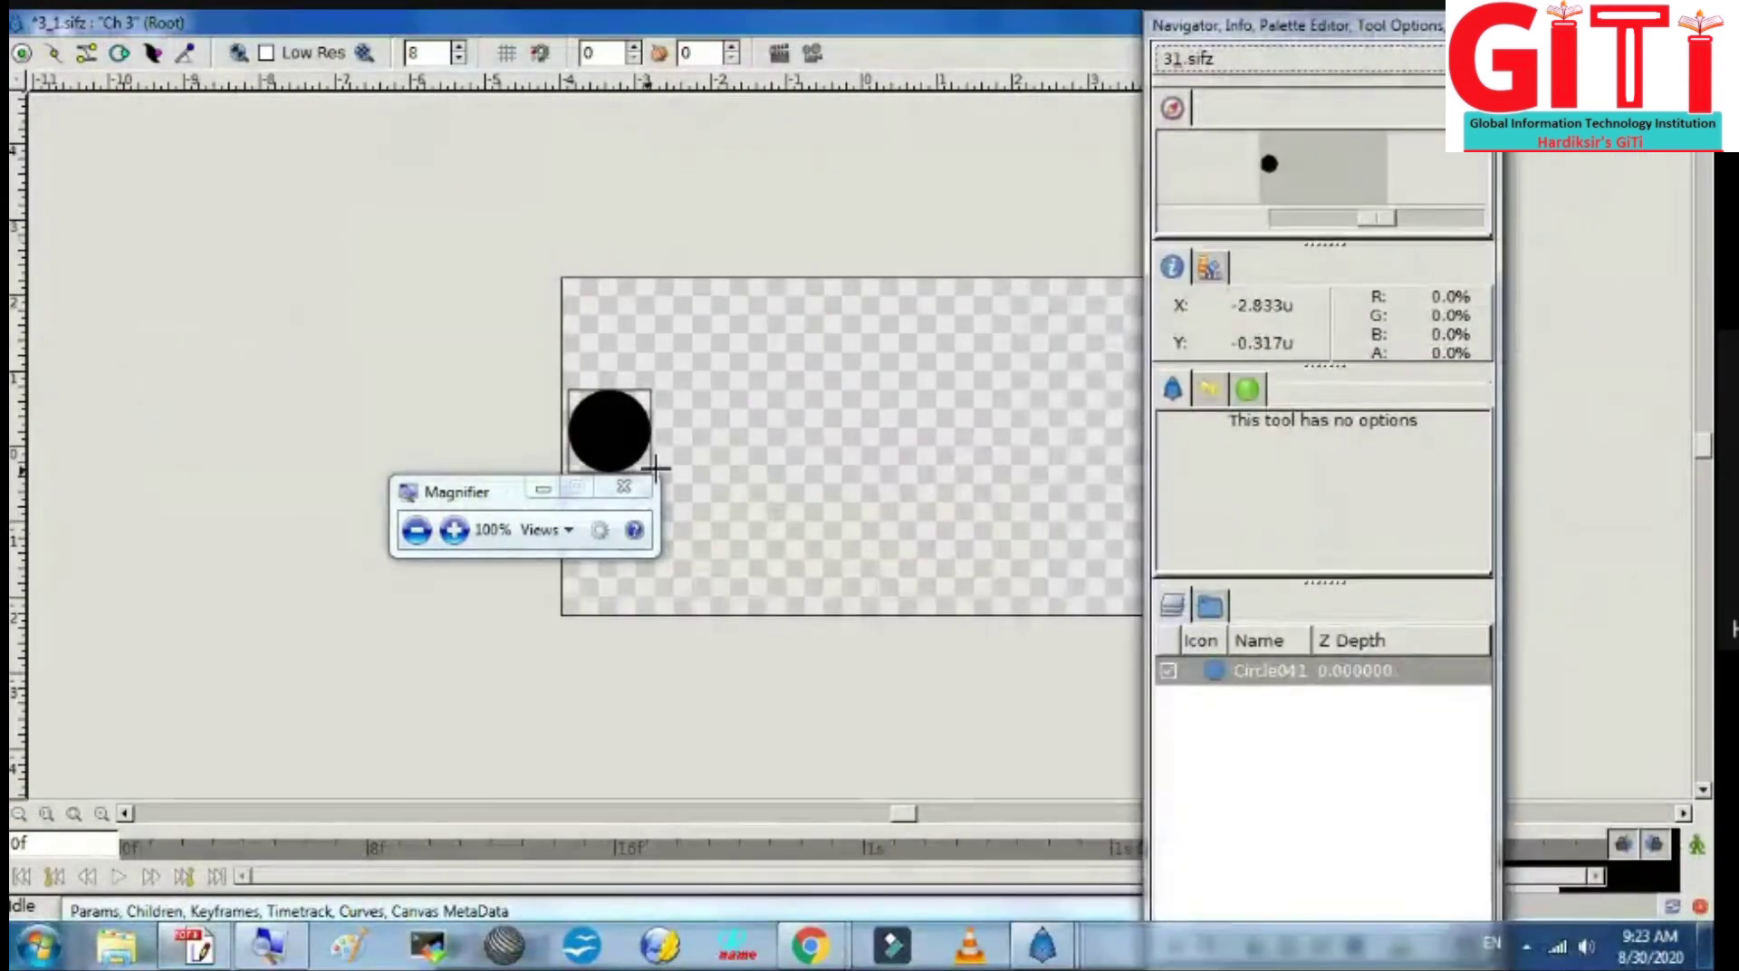
pyautogui.click(454, 531)
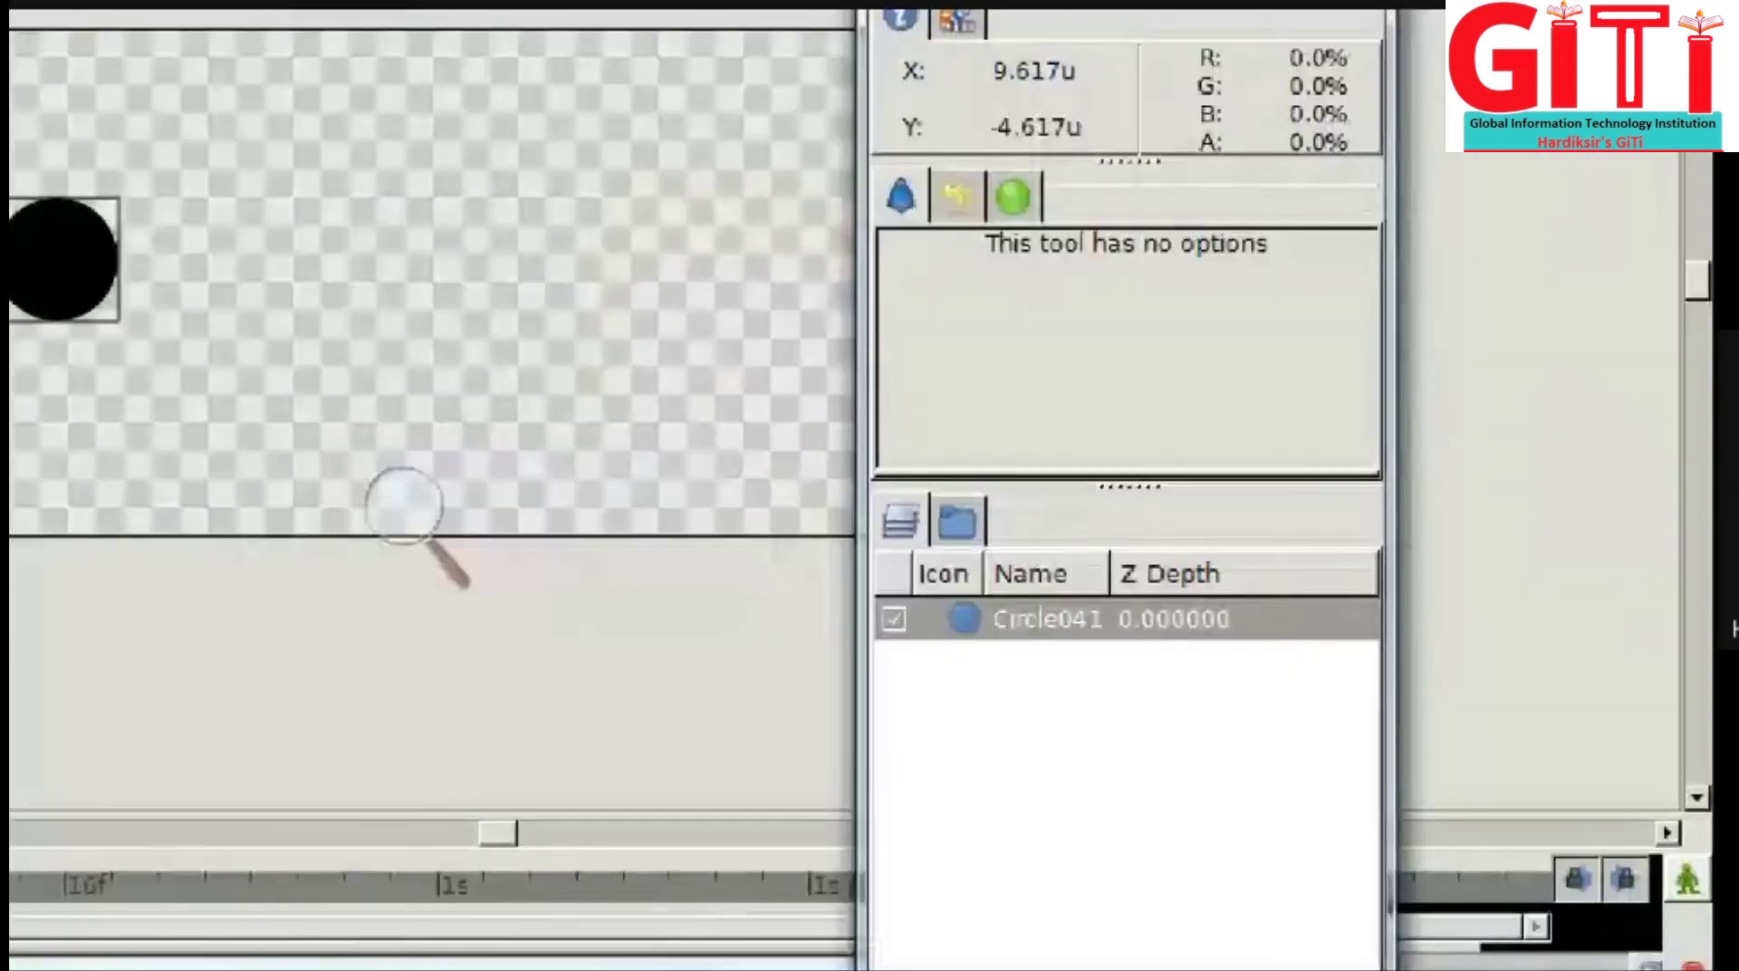
pyautogui.click(1700, 849)
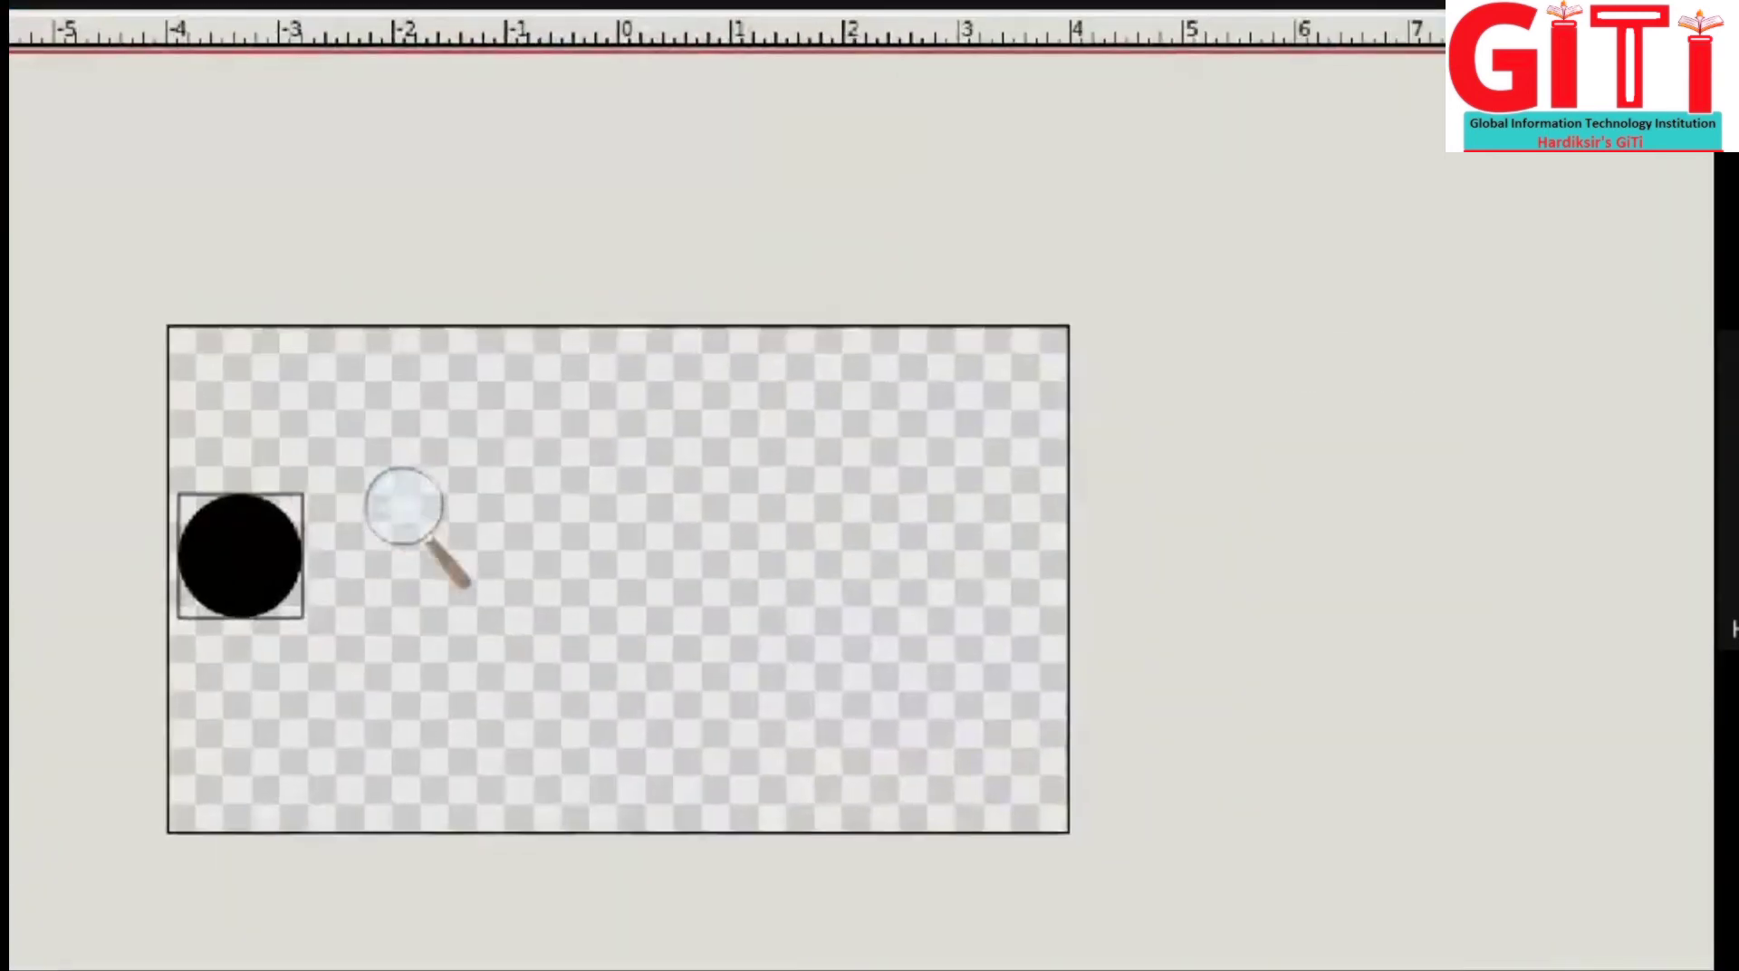
pyautogui.click(791, 475)
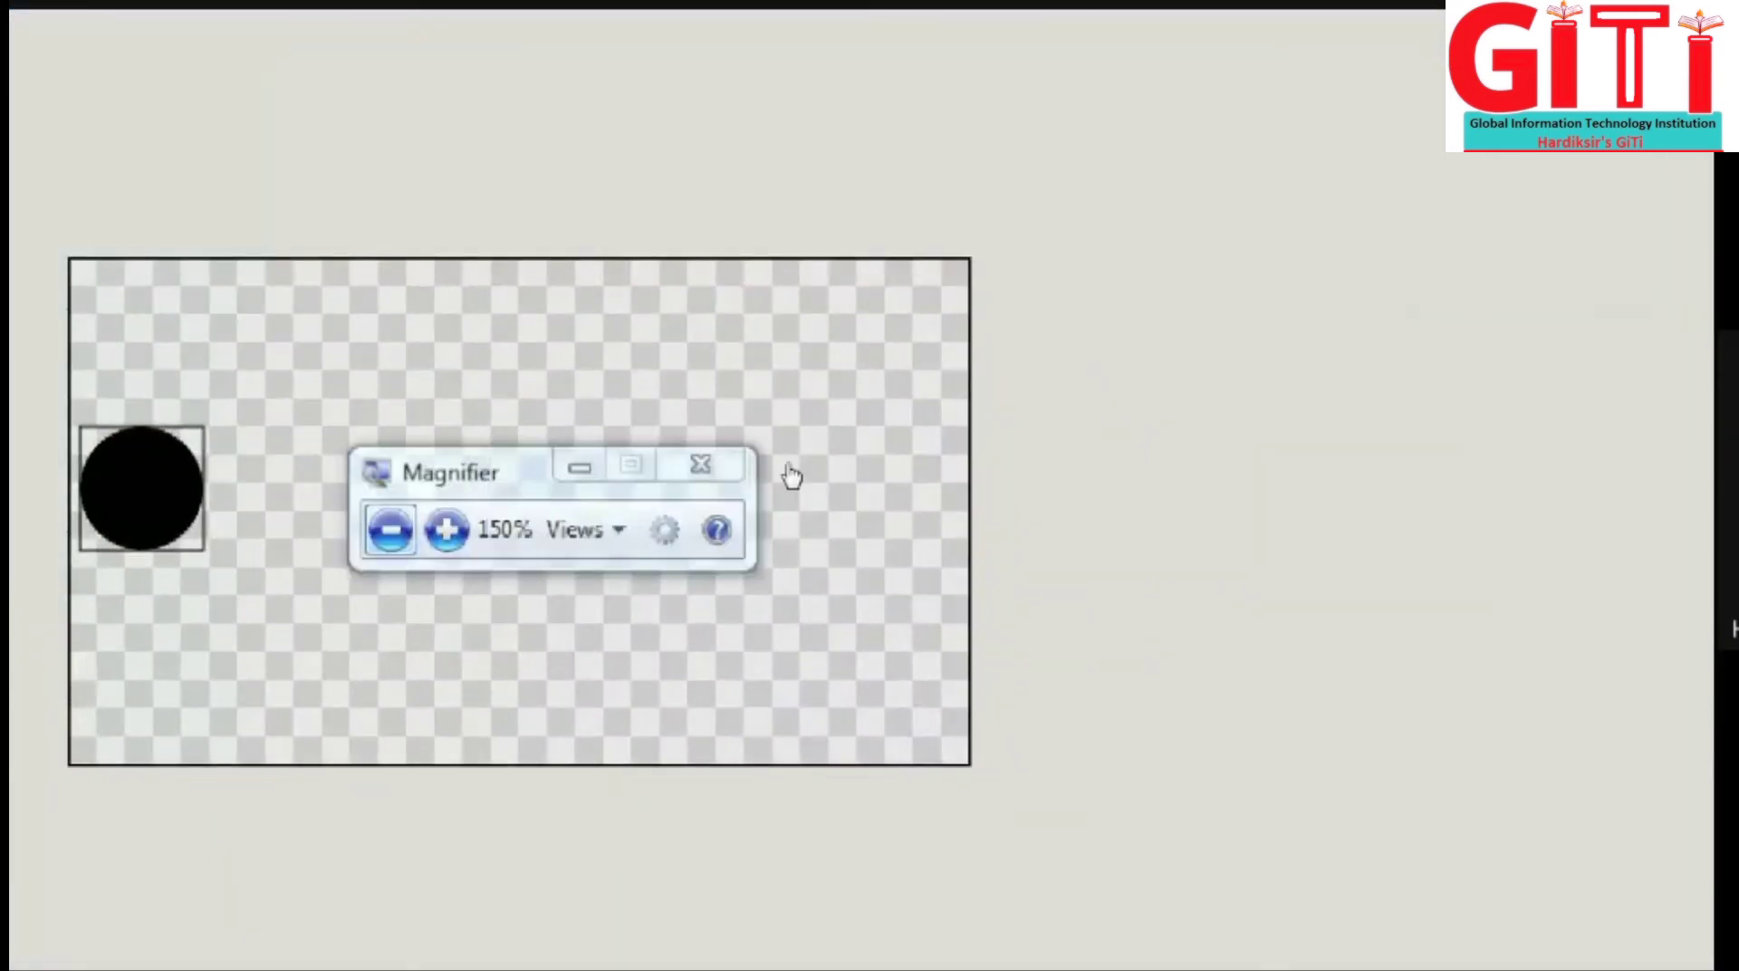
pyautogui.click(391, 530)
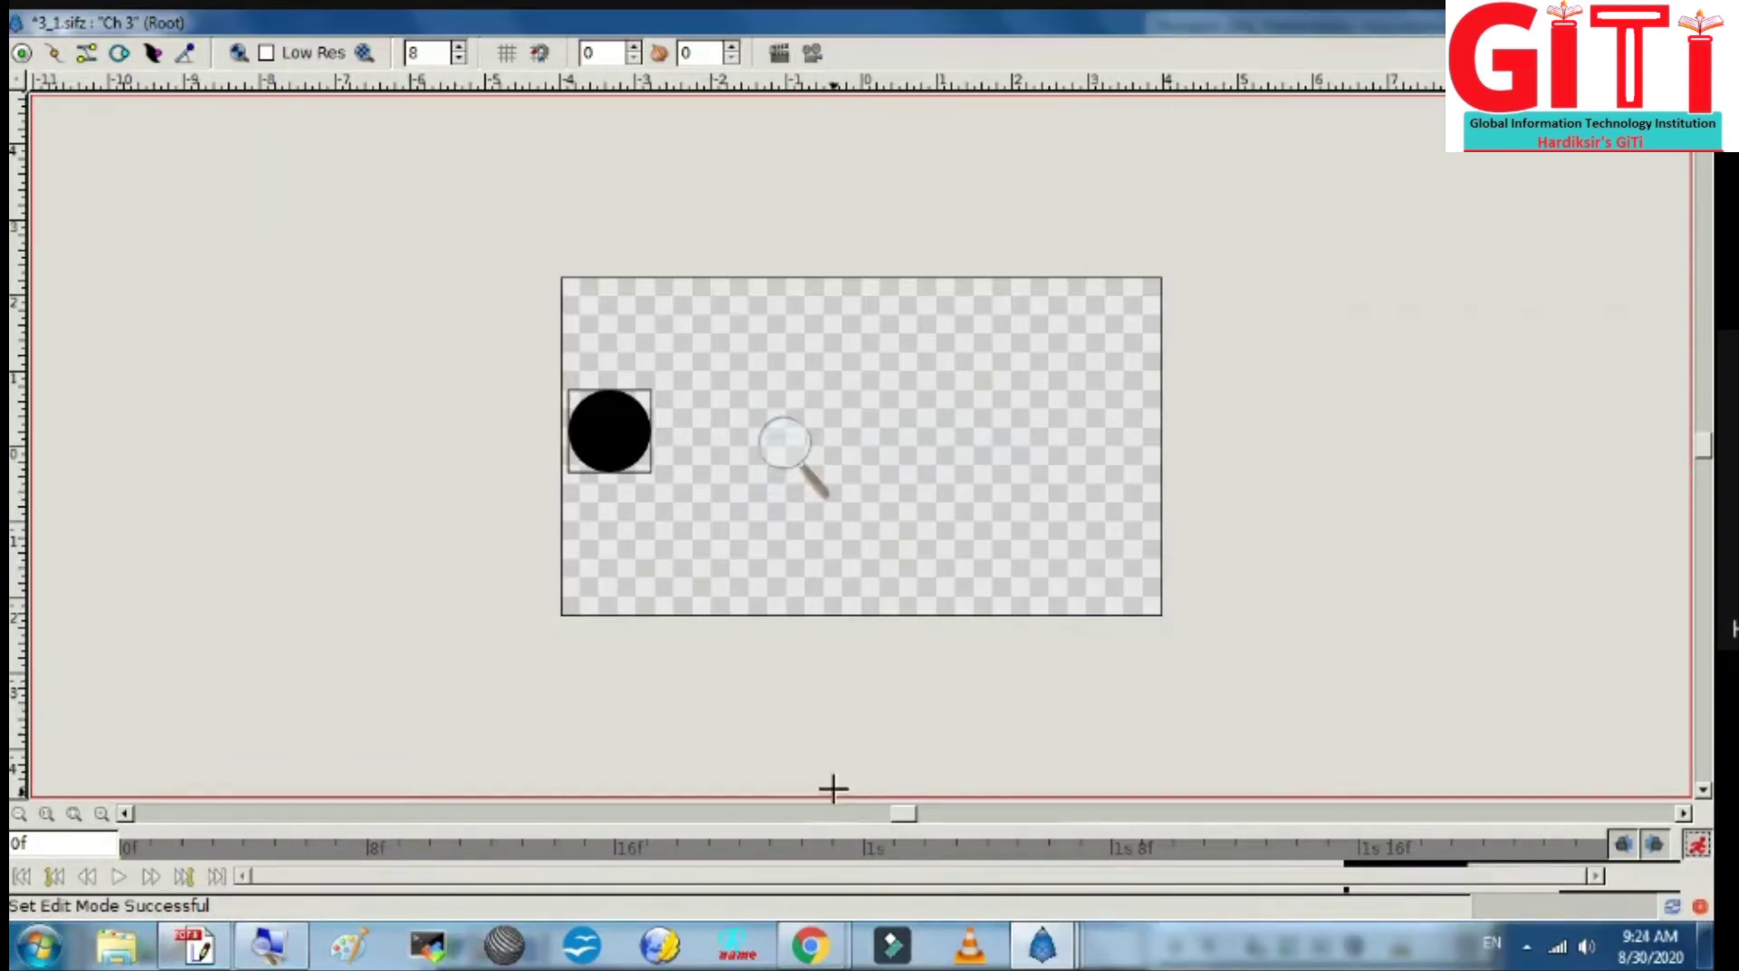
# Step: Activate the Transform Tool and clear the Navigator and Tool Options window away from the canvas
pyautogui.hotkey('alt', 'Tab')
pyautogui.click(141, 251)
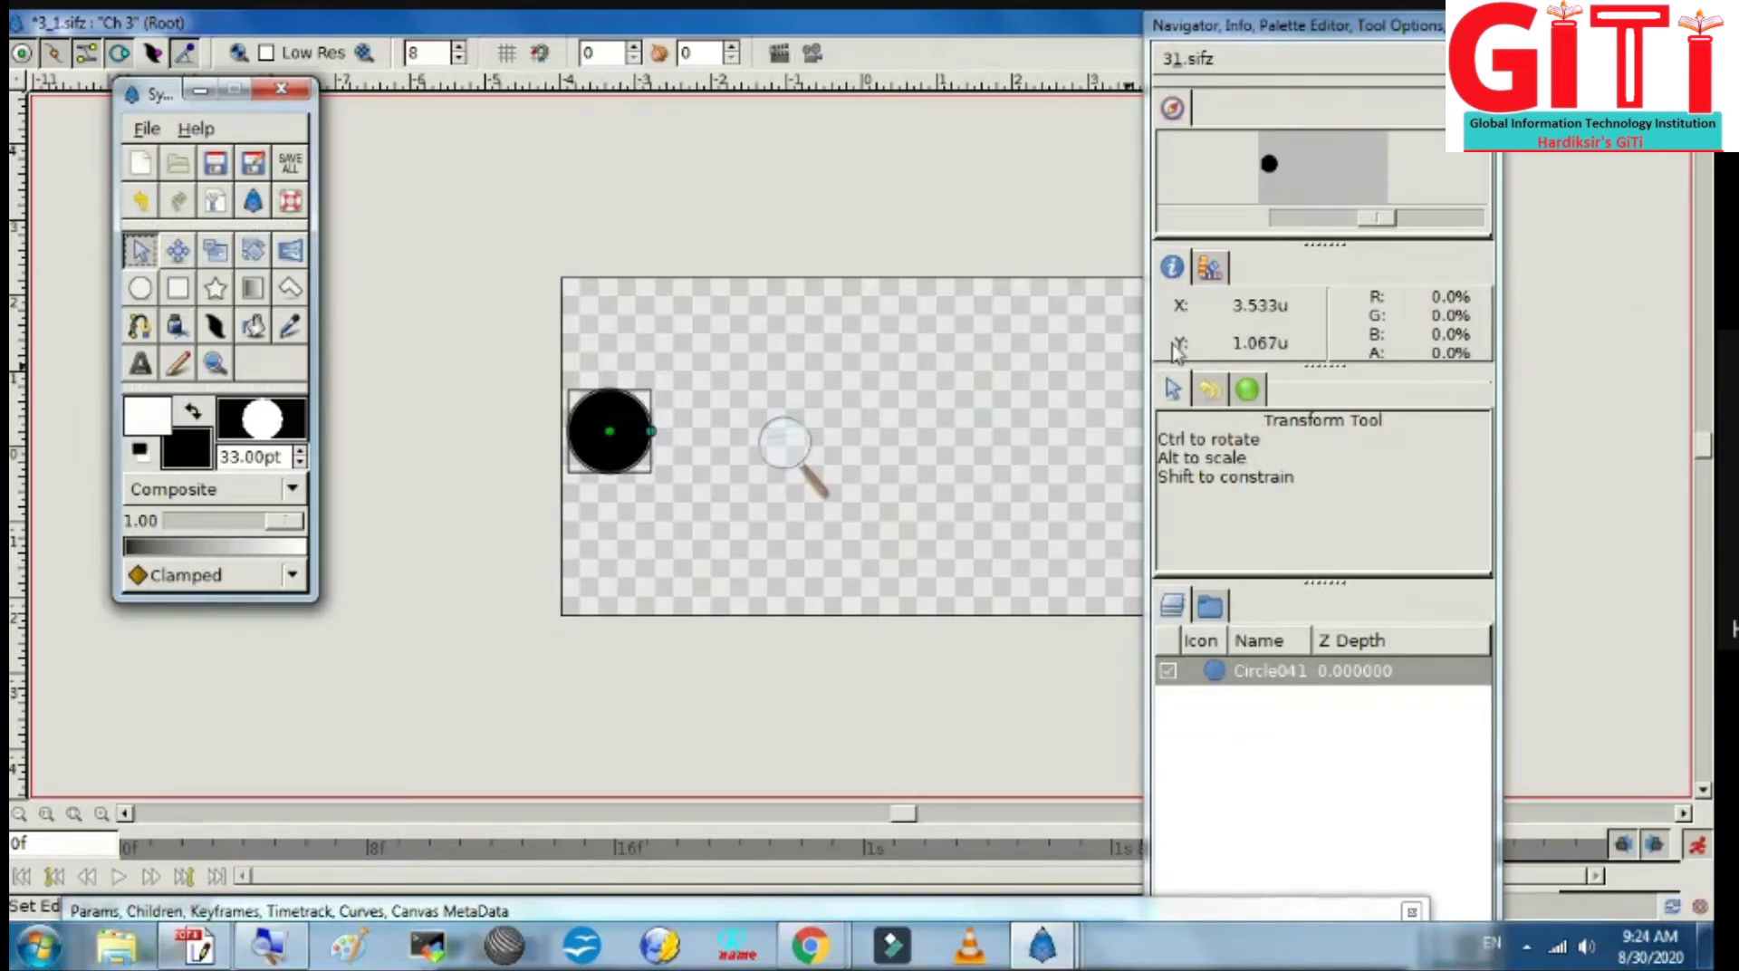
pyautogui.click(1483, 25)
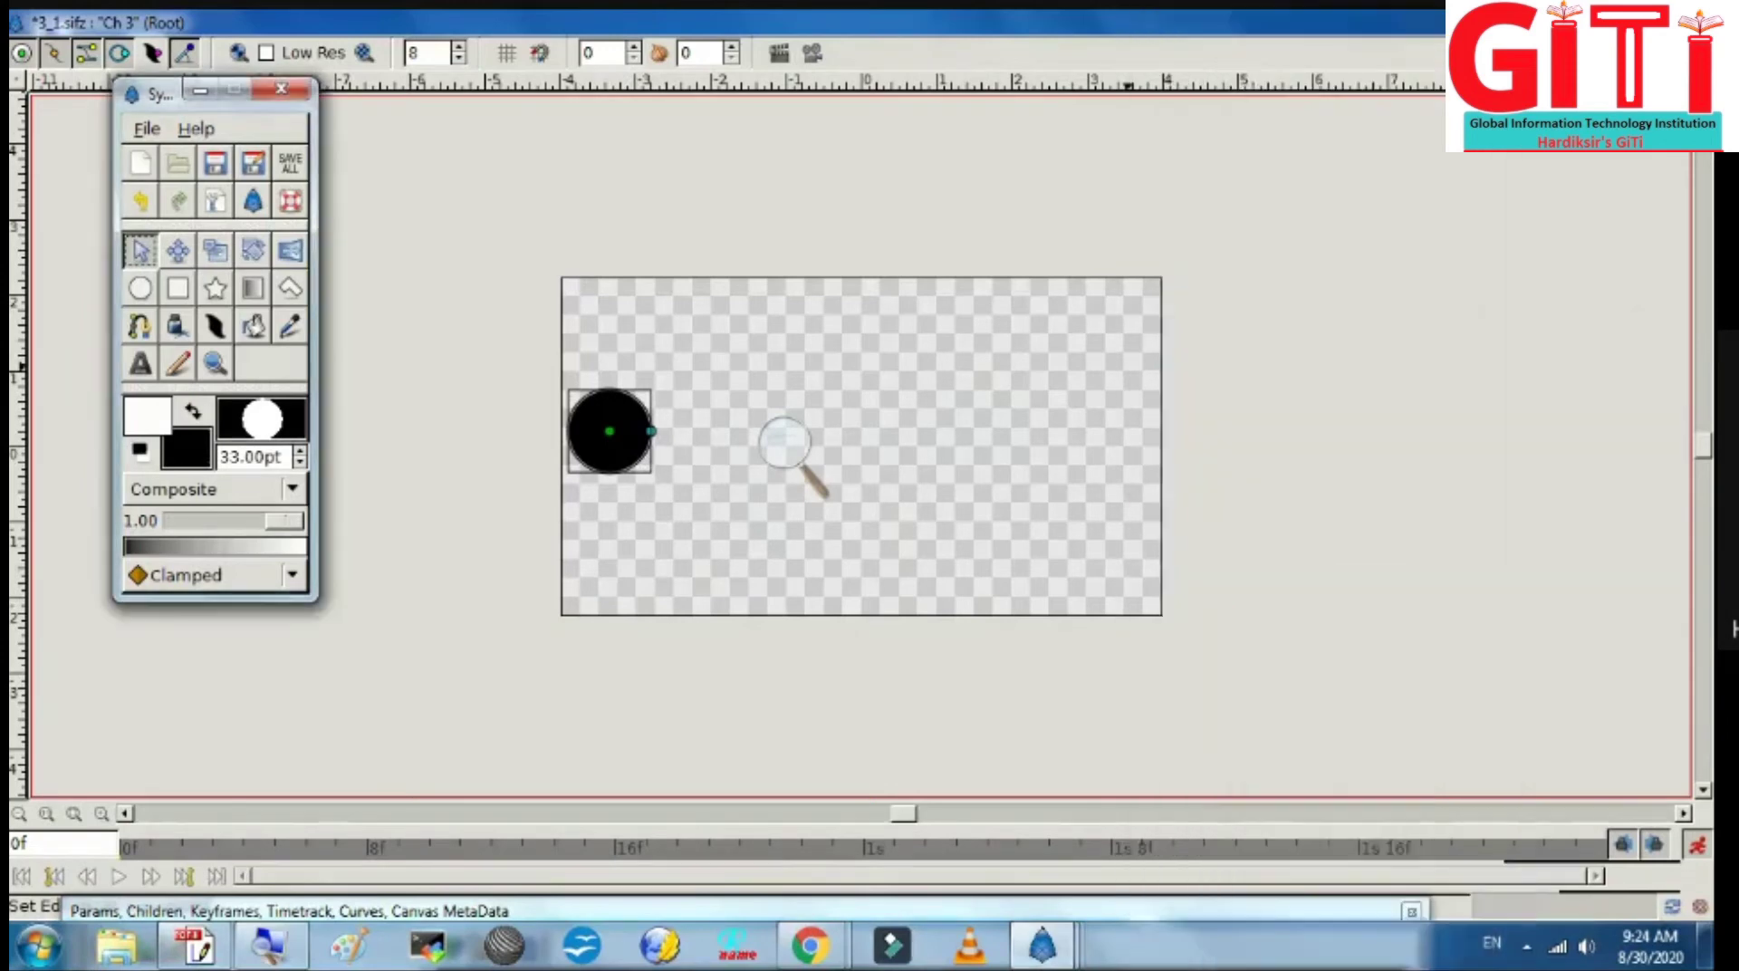
# Step: Animate the circle's position at frames 1f, 5f and 8f, moving it farther right each time until it is left of the canvas centre
pyautogui.click(142, 854)
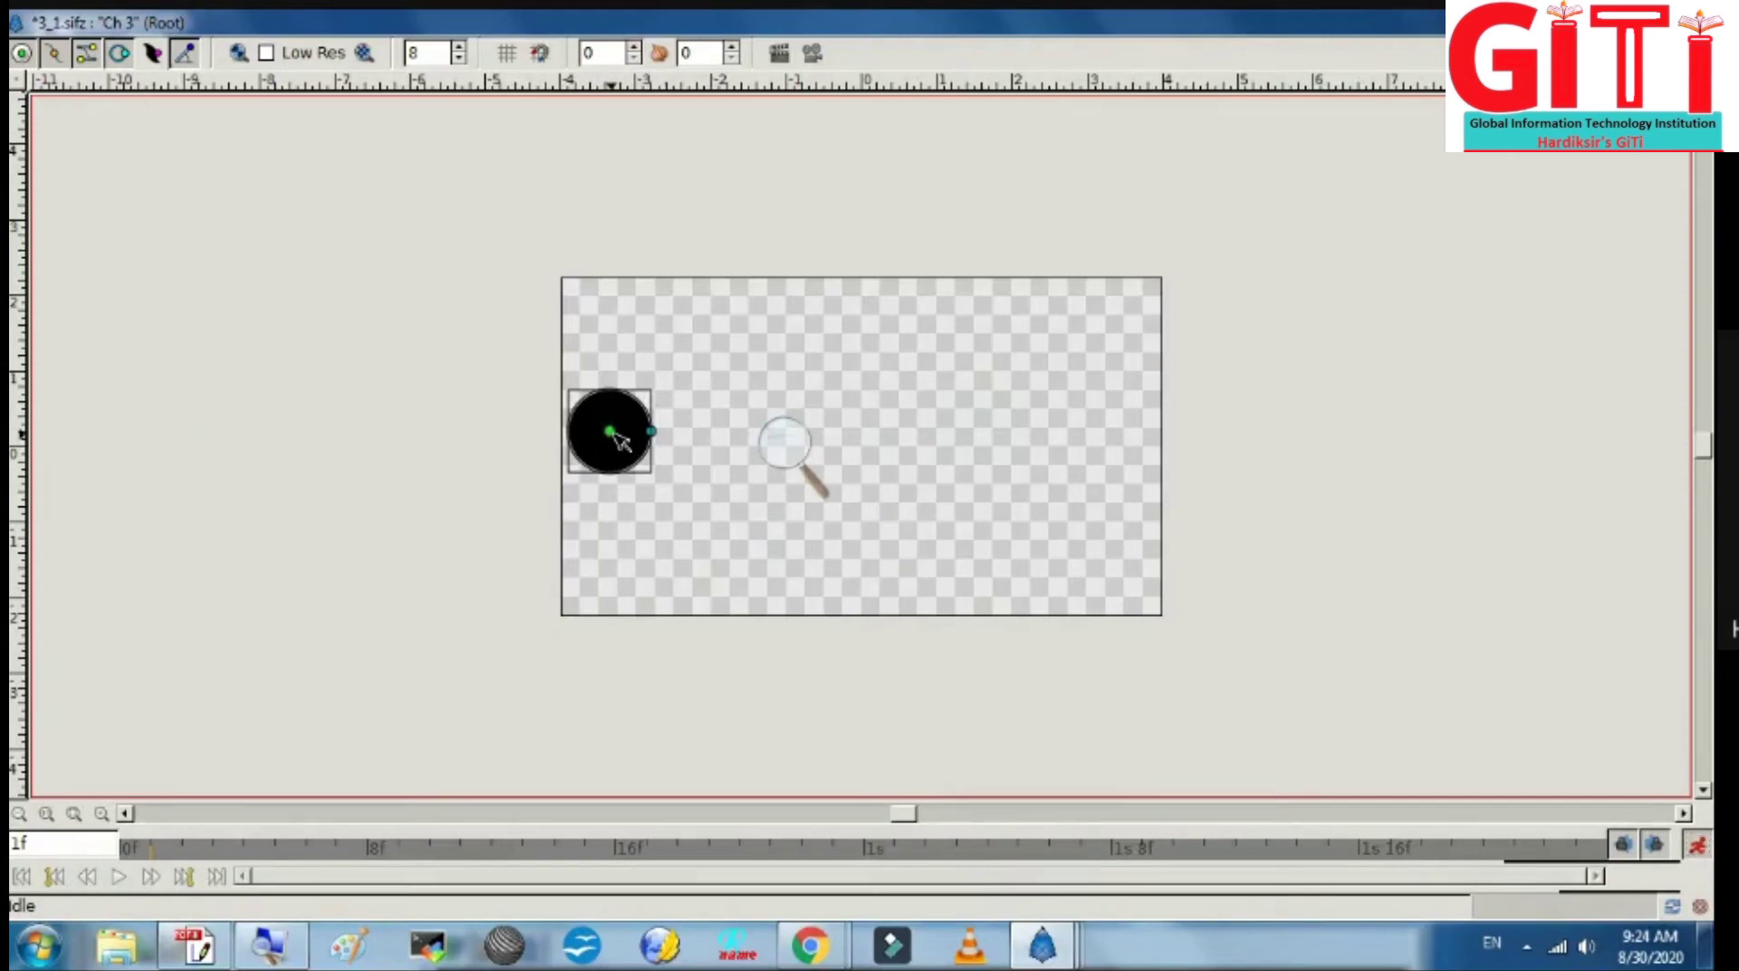
pyautogui.moveTo(611, 432); pyautogui.dragTo(655, 433)
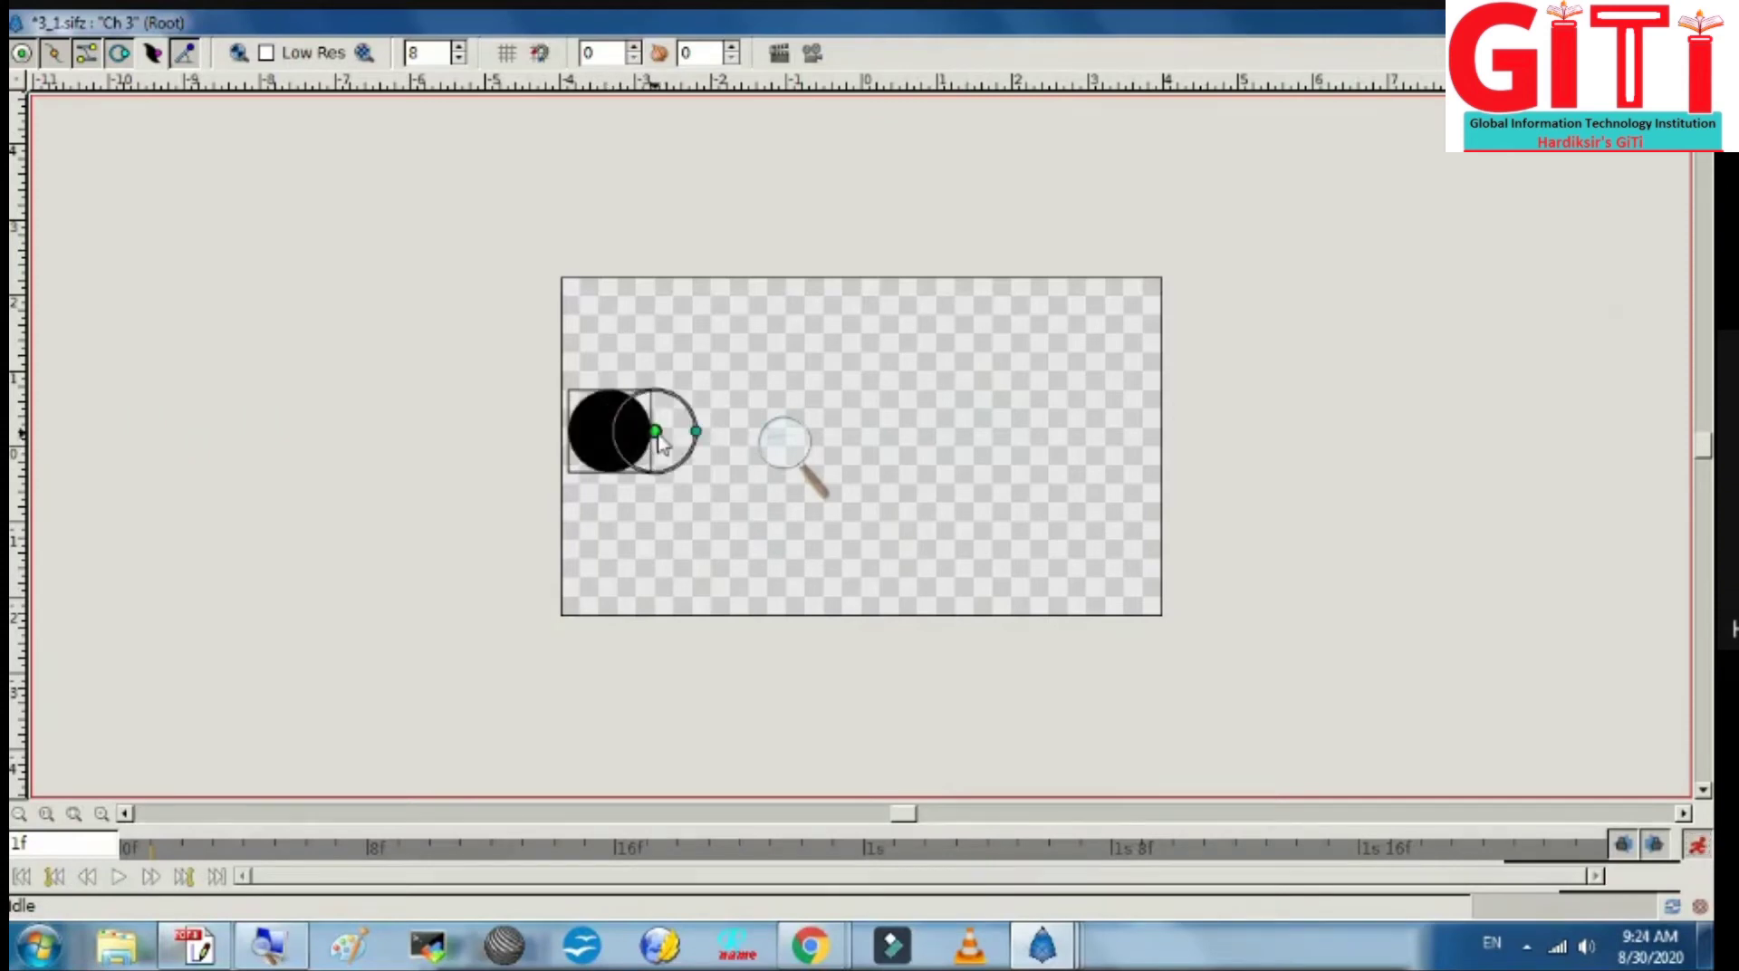
pyautogui.click(272, 856)
pyautogui.moveTo(655, 432); pyautogui.dragTo(742, 434)
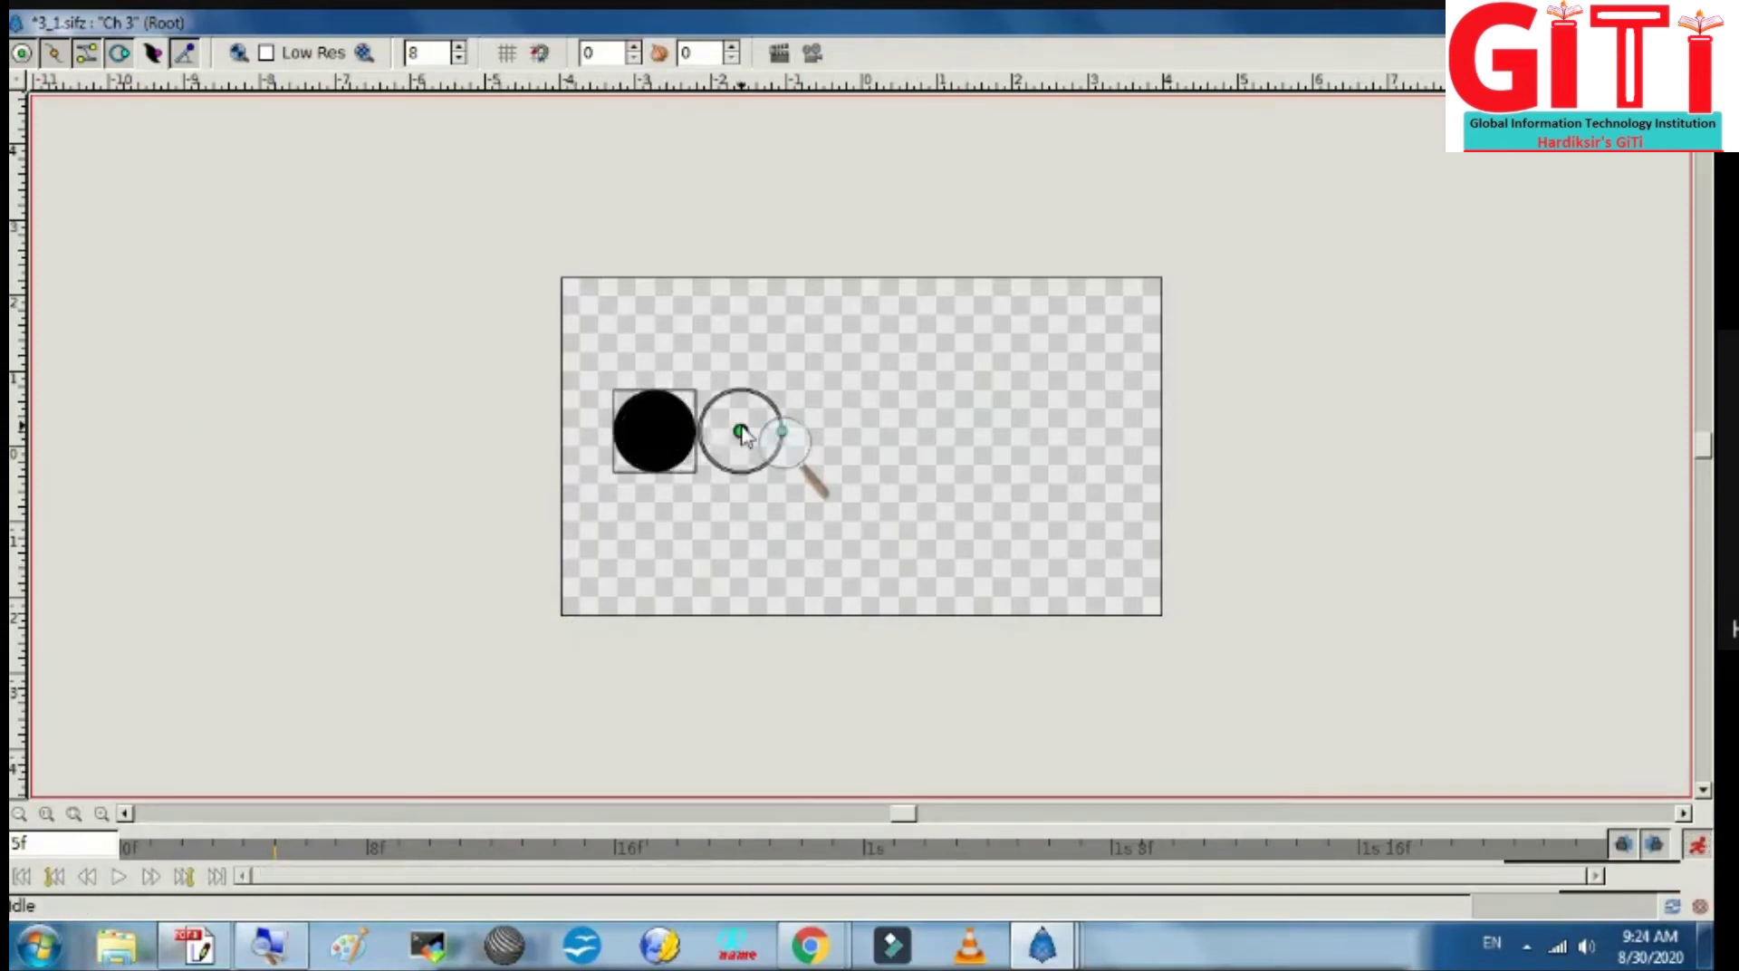
pyautogui.click(371, 849)
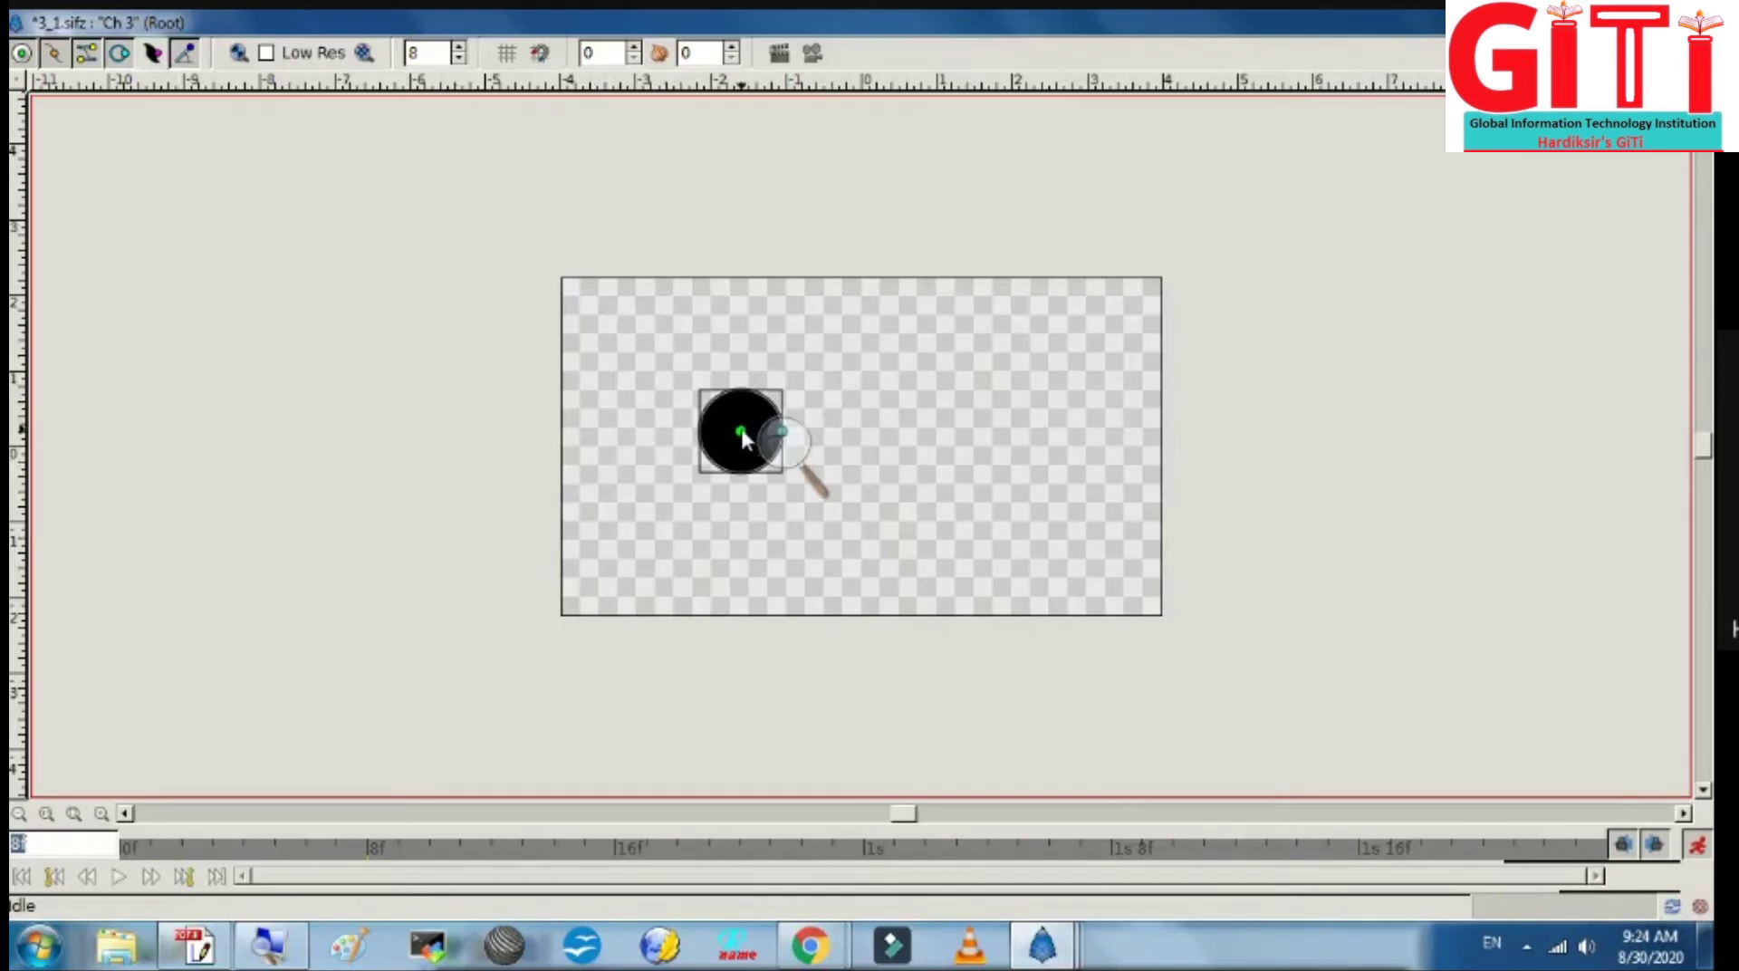
pyautogui.moveTo(741, 437); pyautogui.dragTo(803, 438)
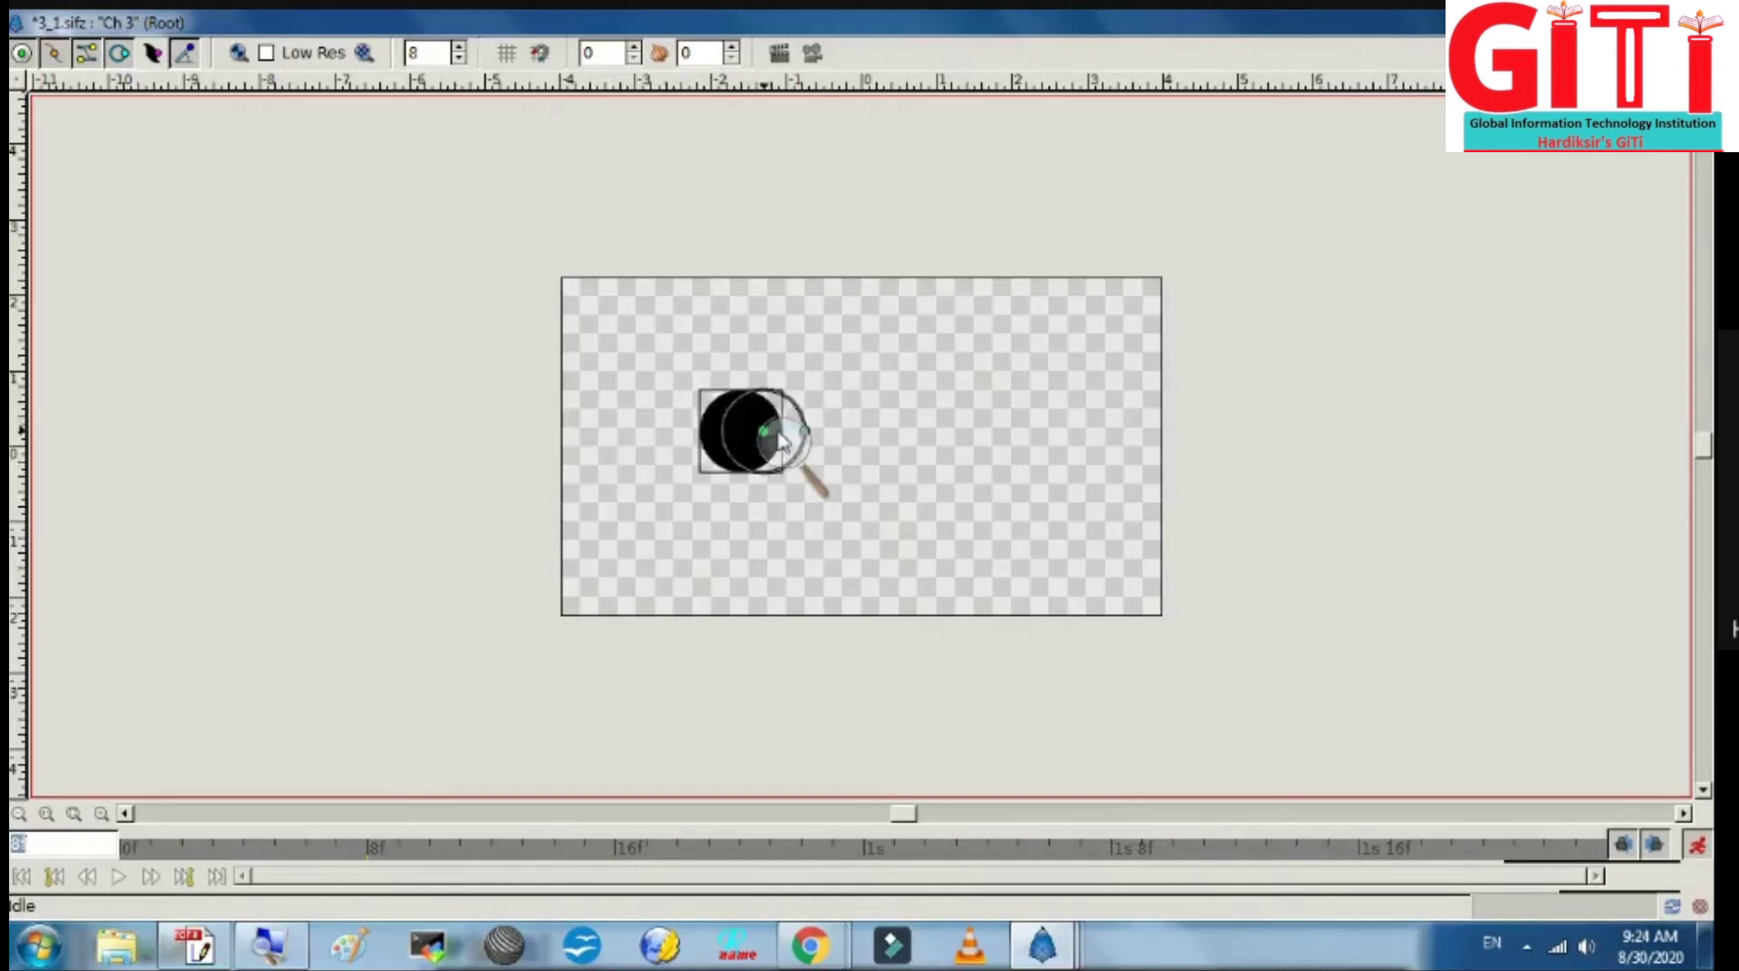
# Step: Move the circle slightly right at frame 16f and past the canvas centre at 1s 8f
pyautogui.click(622, 856)
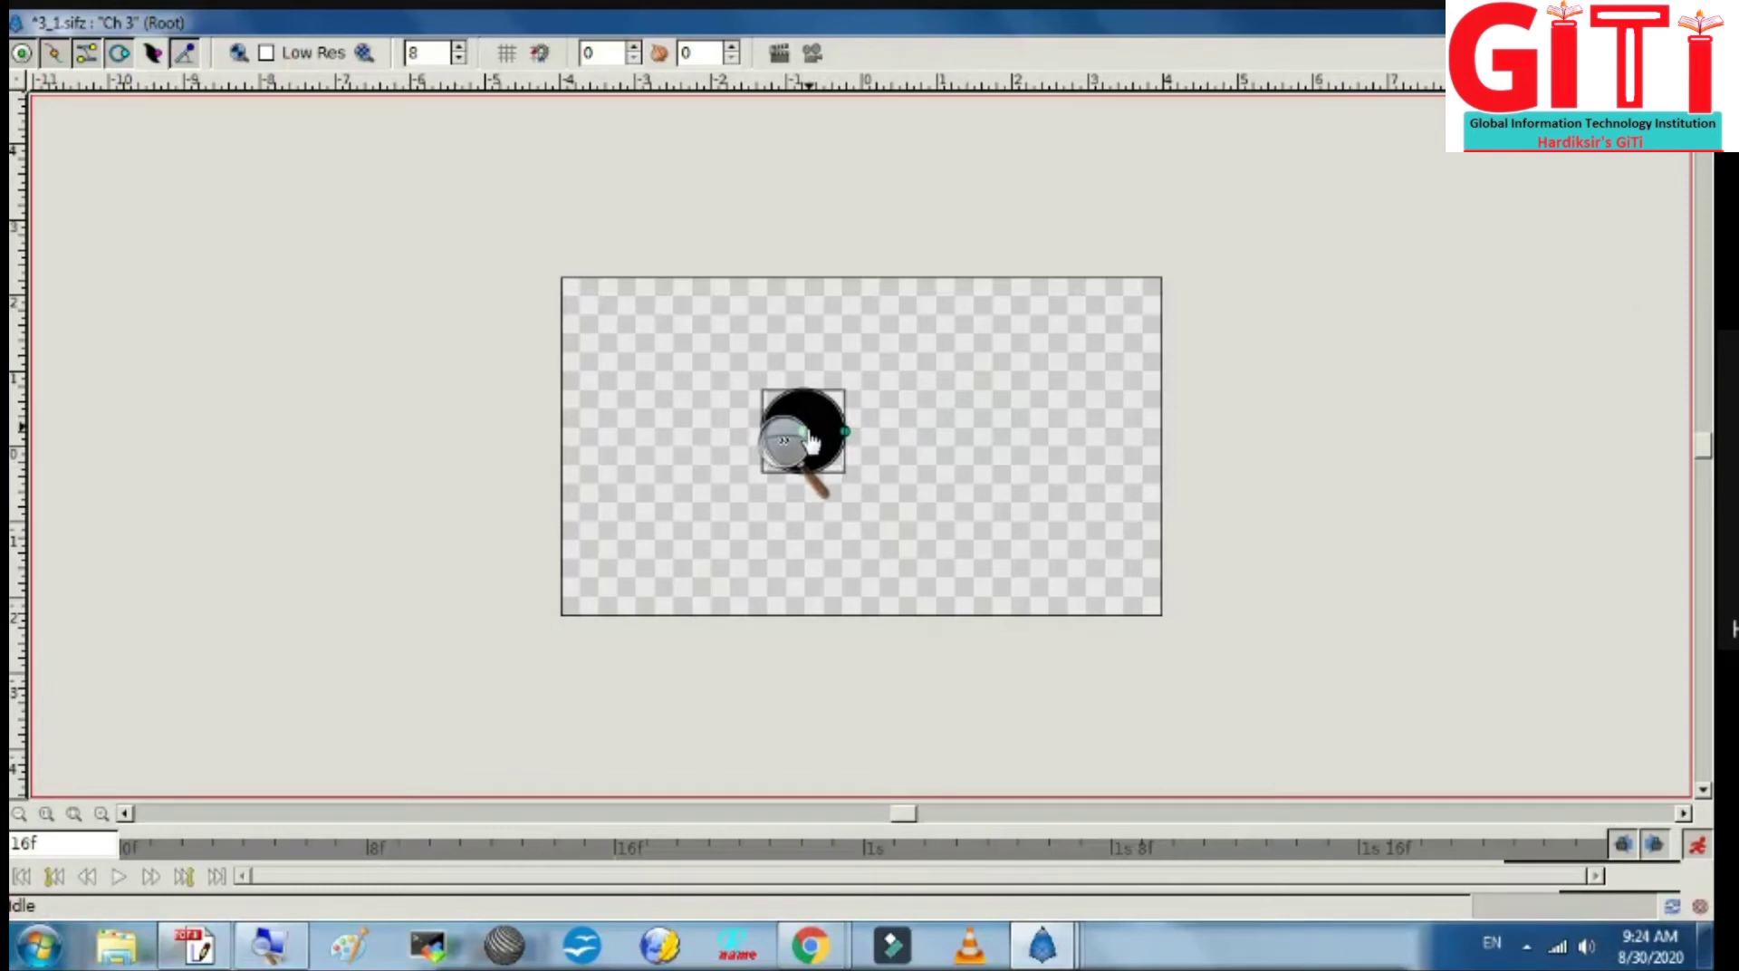
pyautogui.moveTo(829, 437); pyautogui.dragTo(829, 438)
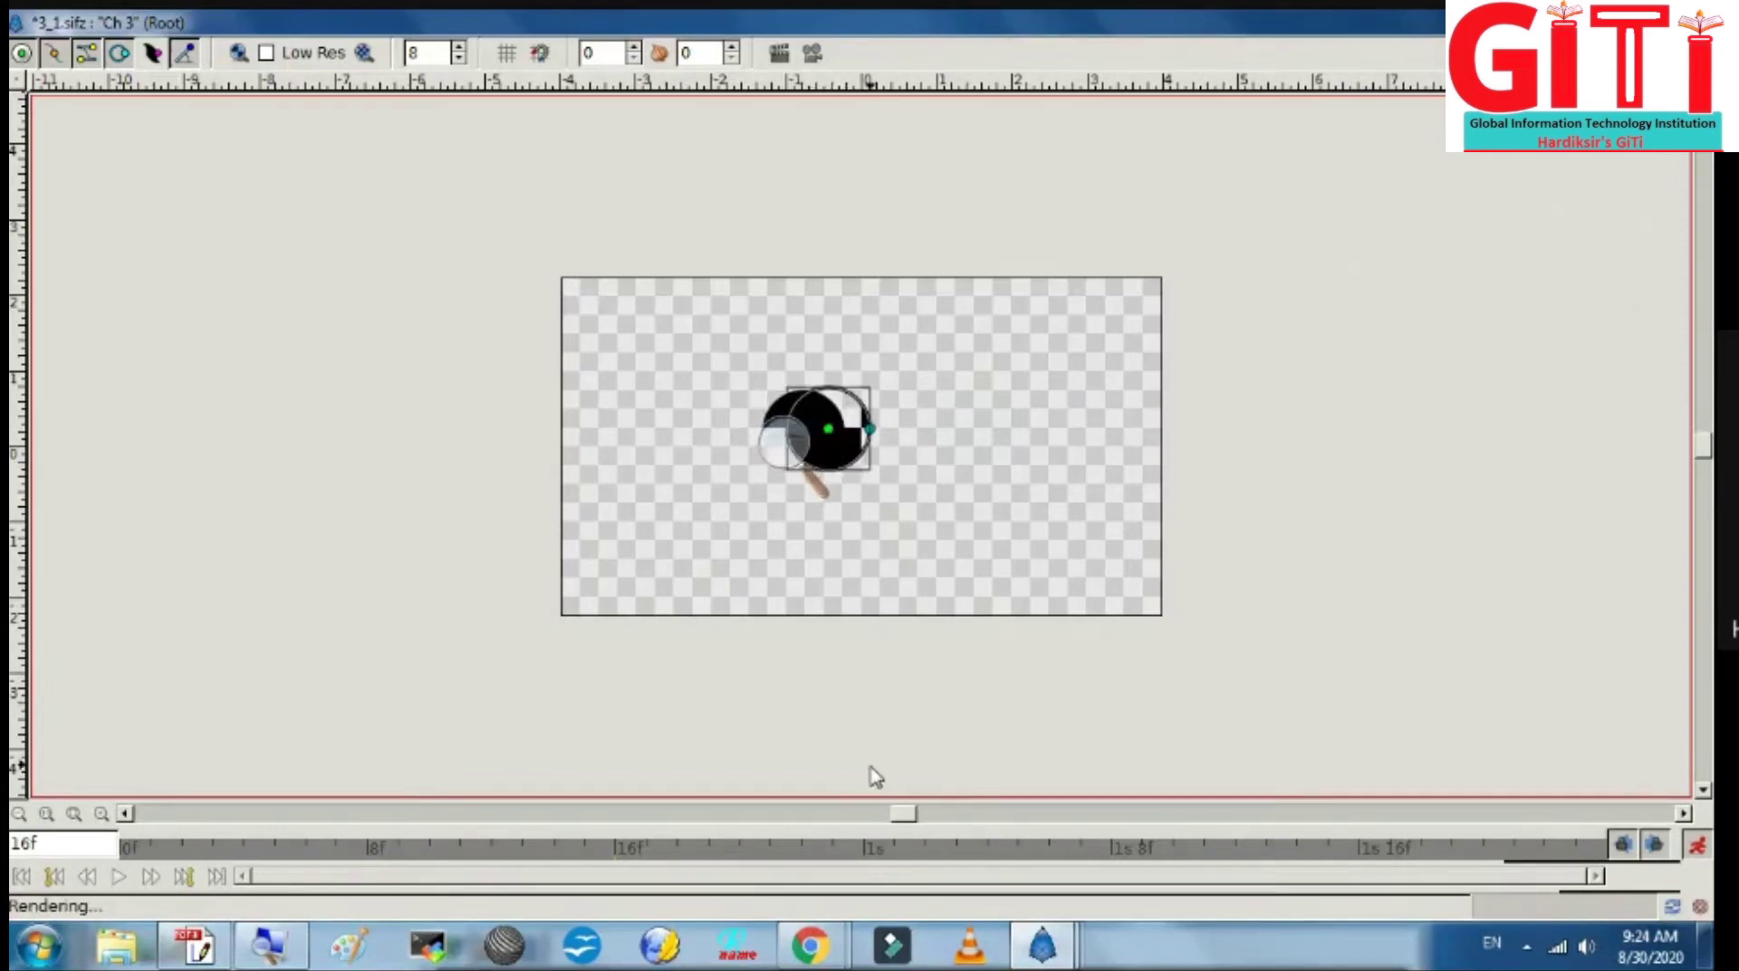
pyautogui.click(1112, 856)
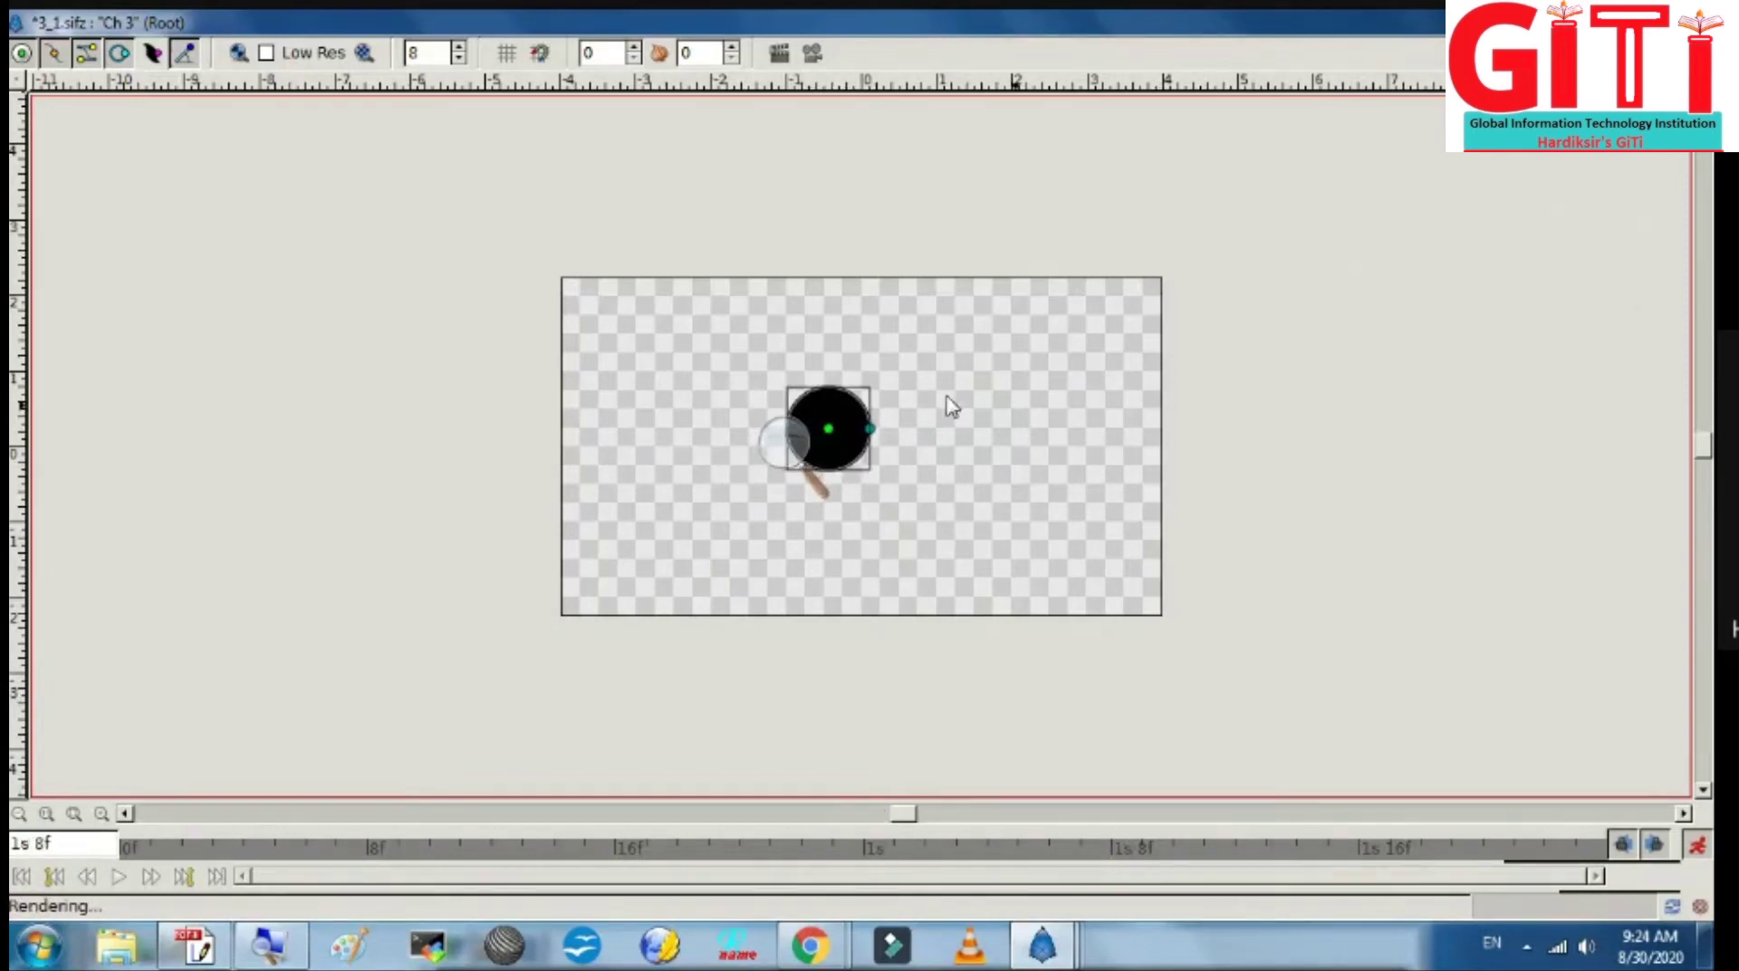
pyautogui.moveTo(830, 430); pyautogui.dragTo(946, 441)
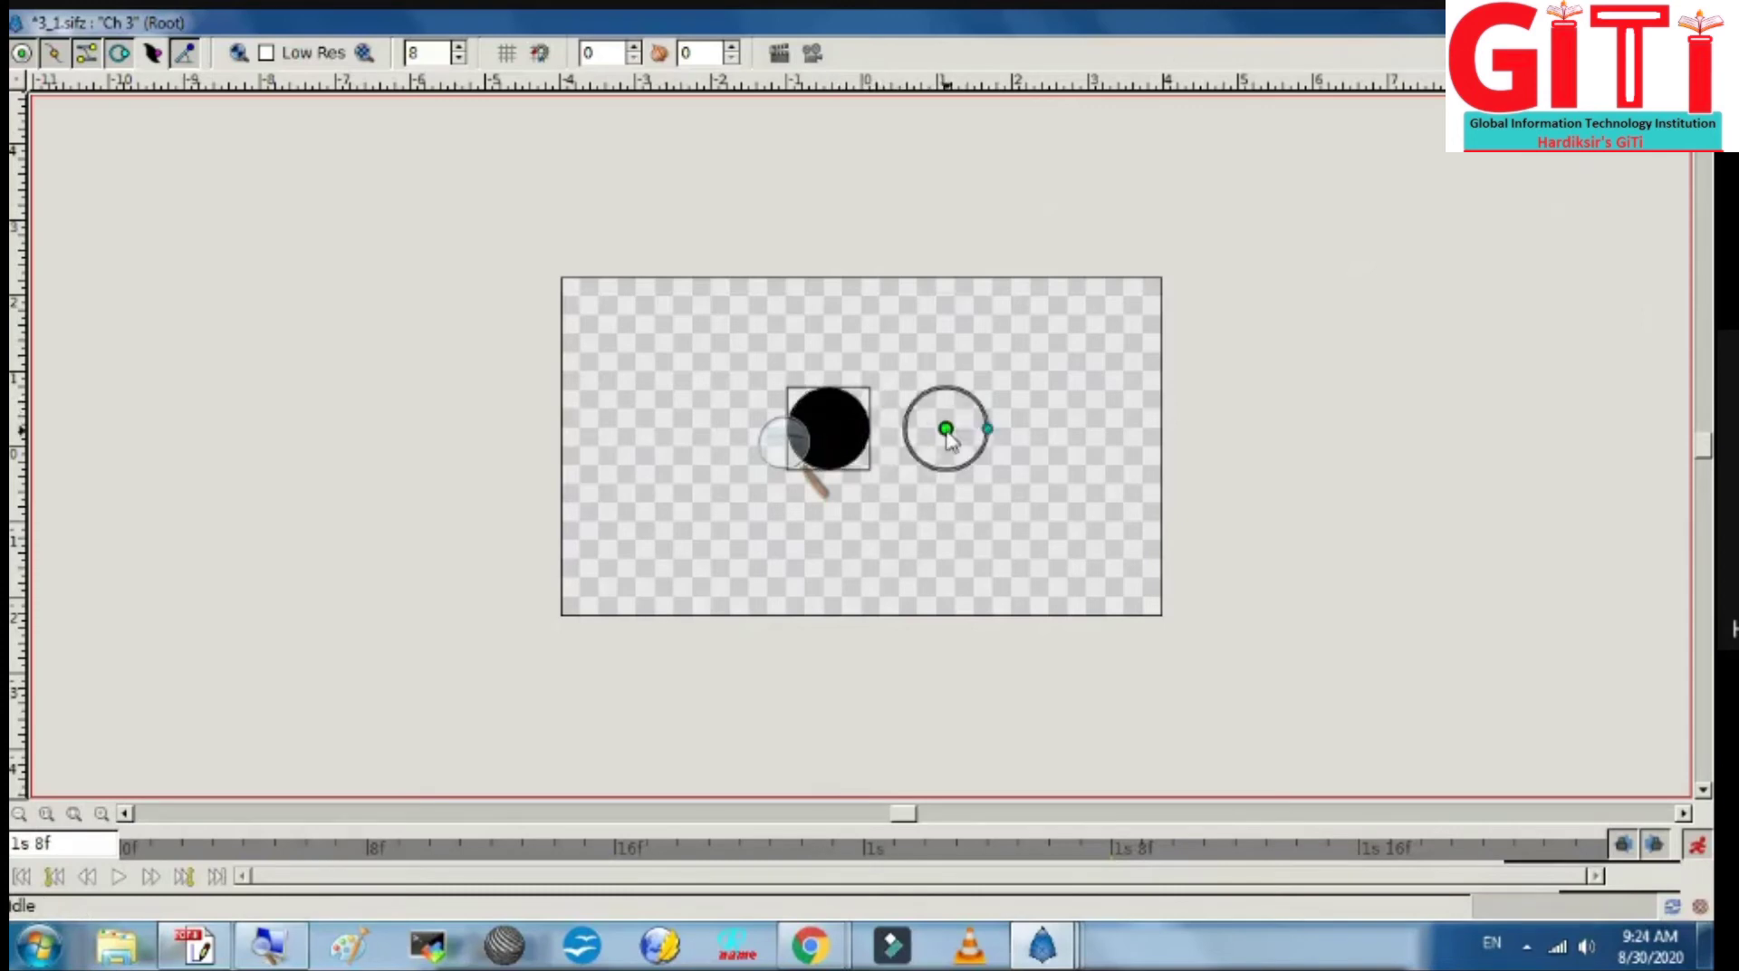
# Step: Move the circle farther right at 1s 16f and to the canvas's right edge at 2s, and turn off animate editing mode
pyautogui.click(1371, 856)
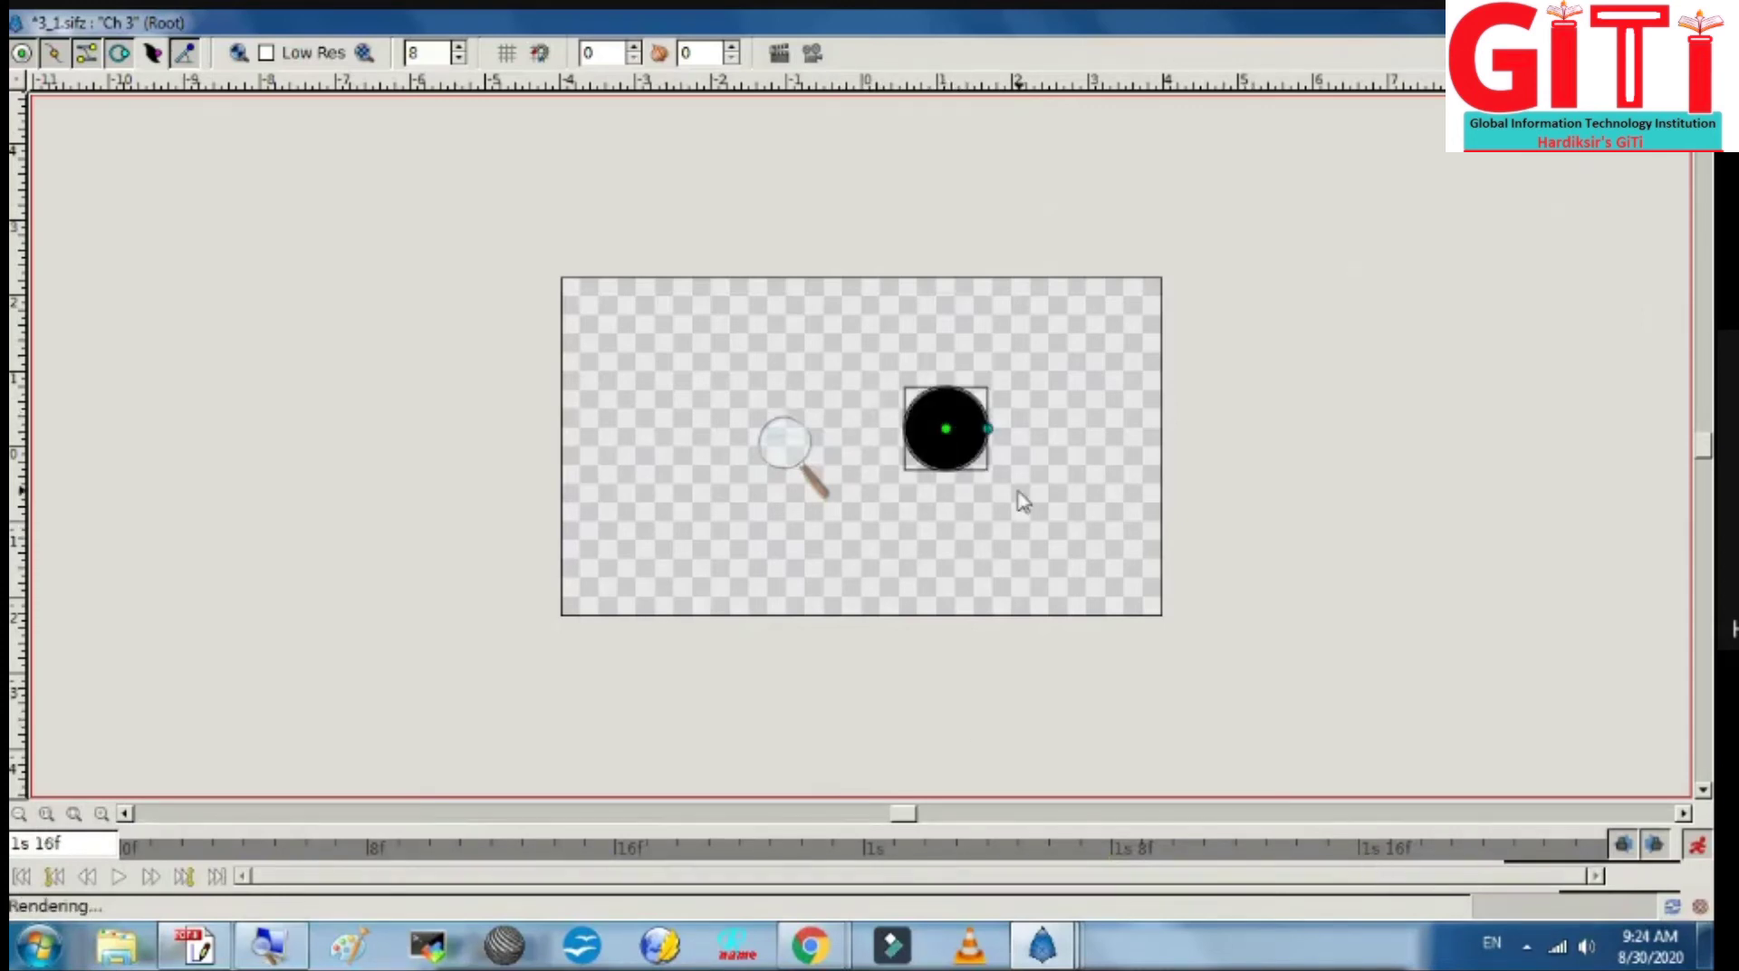
pyautogui.moveTo(949, 430); pyautogui.dragTo(1022, 429)
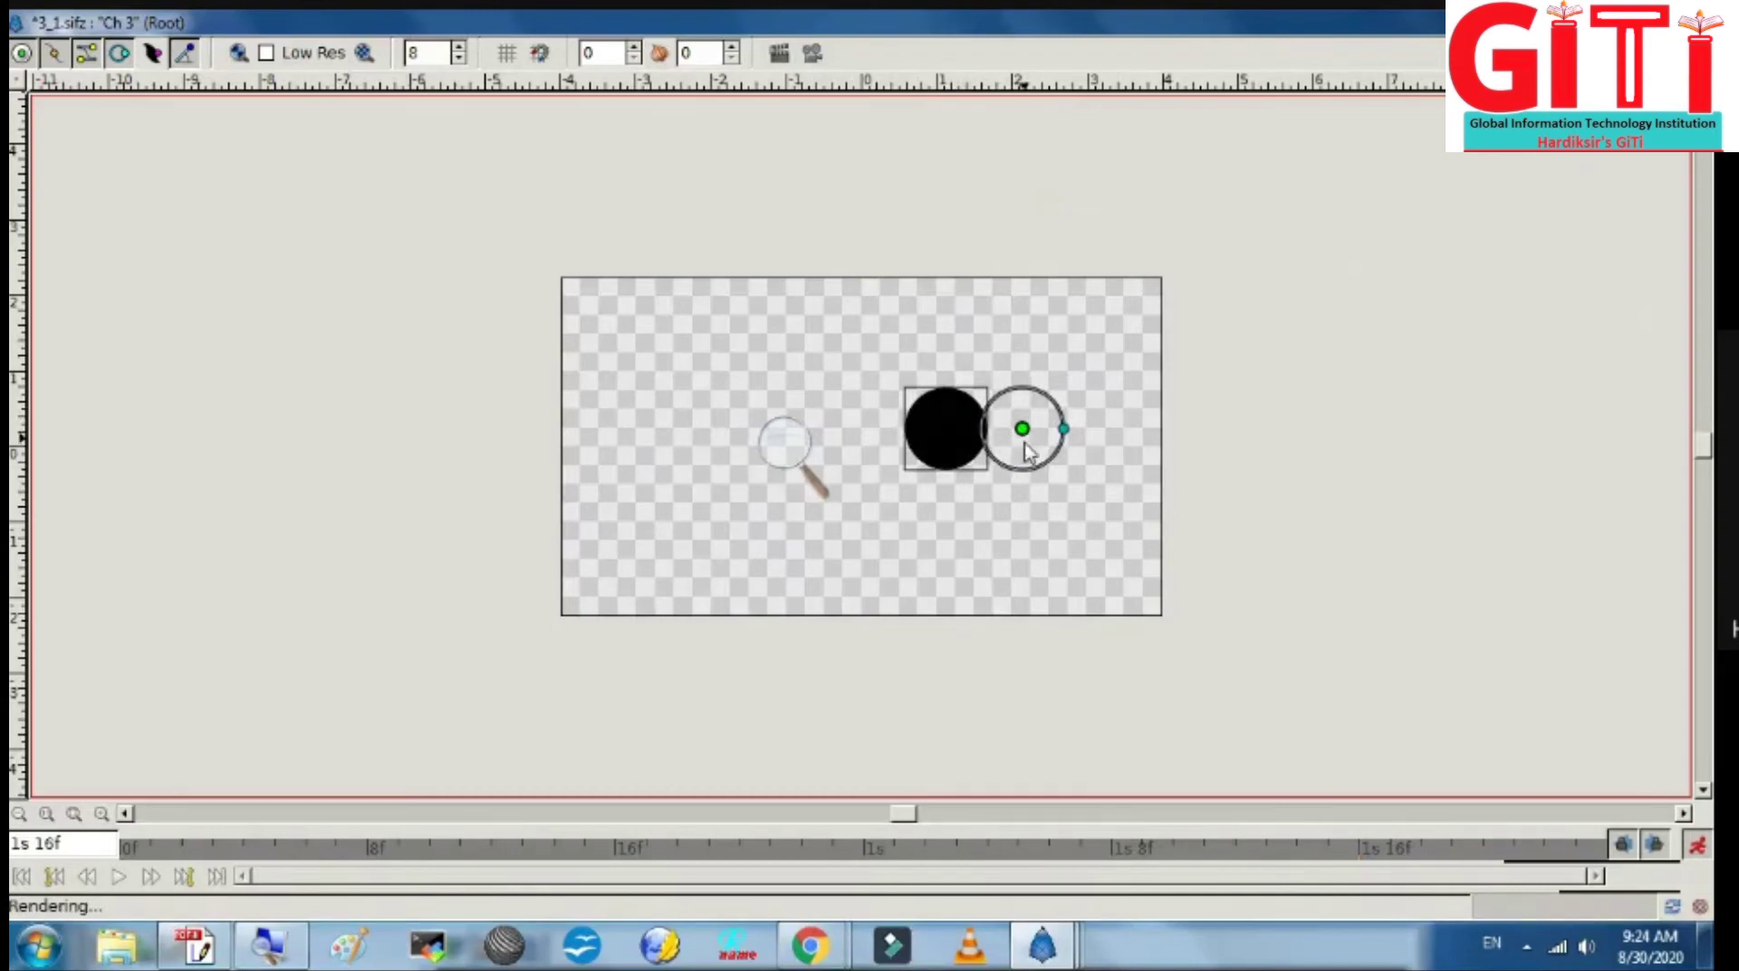
pyautogui.click(1606, 855)
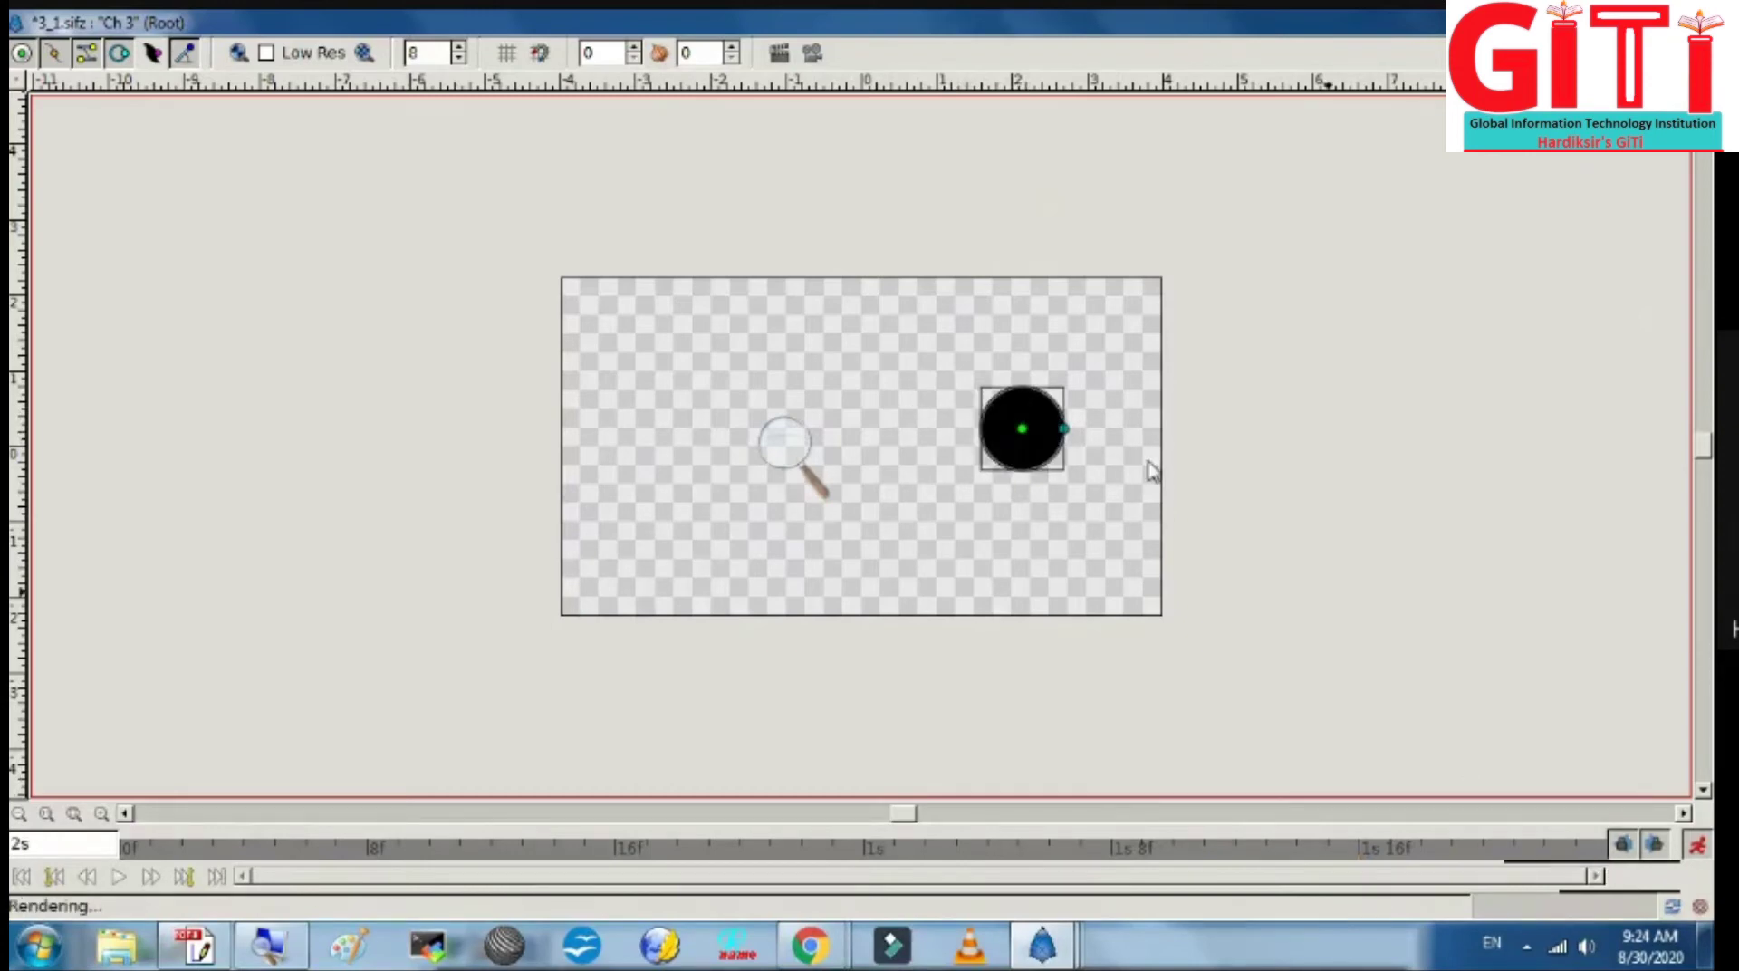
pyautogui.moveTo(1021, 430); pyautogui.dragTo(1114, 435)
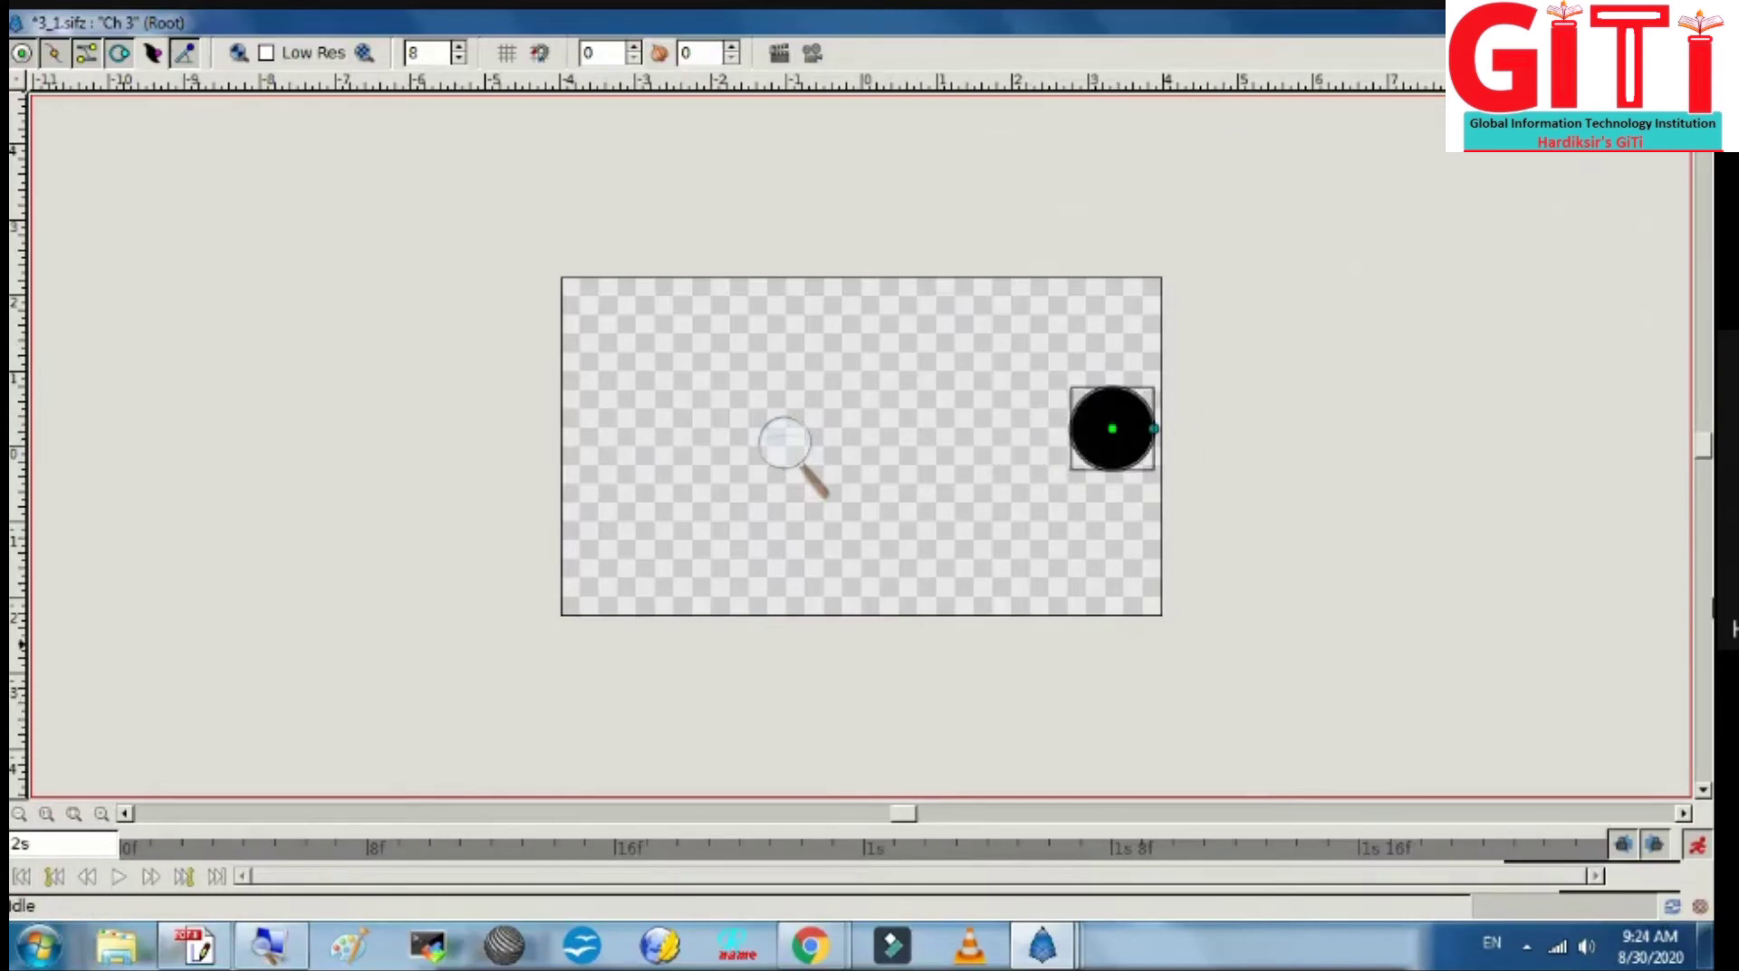
pyautogui.click(1699, 846)
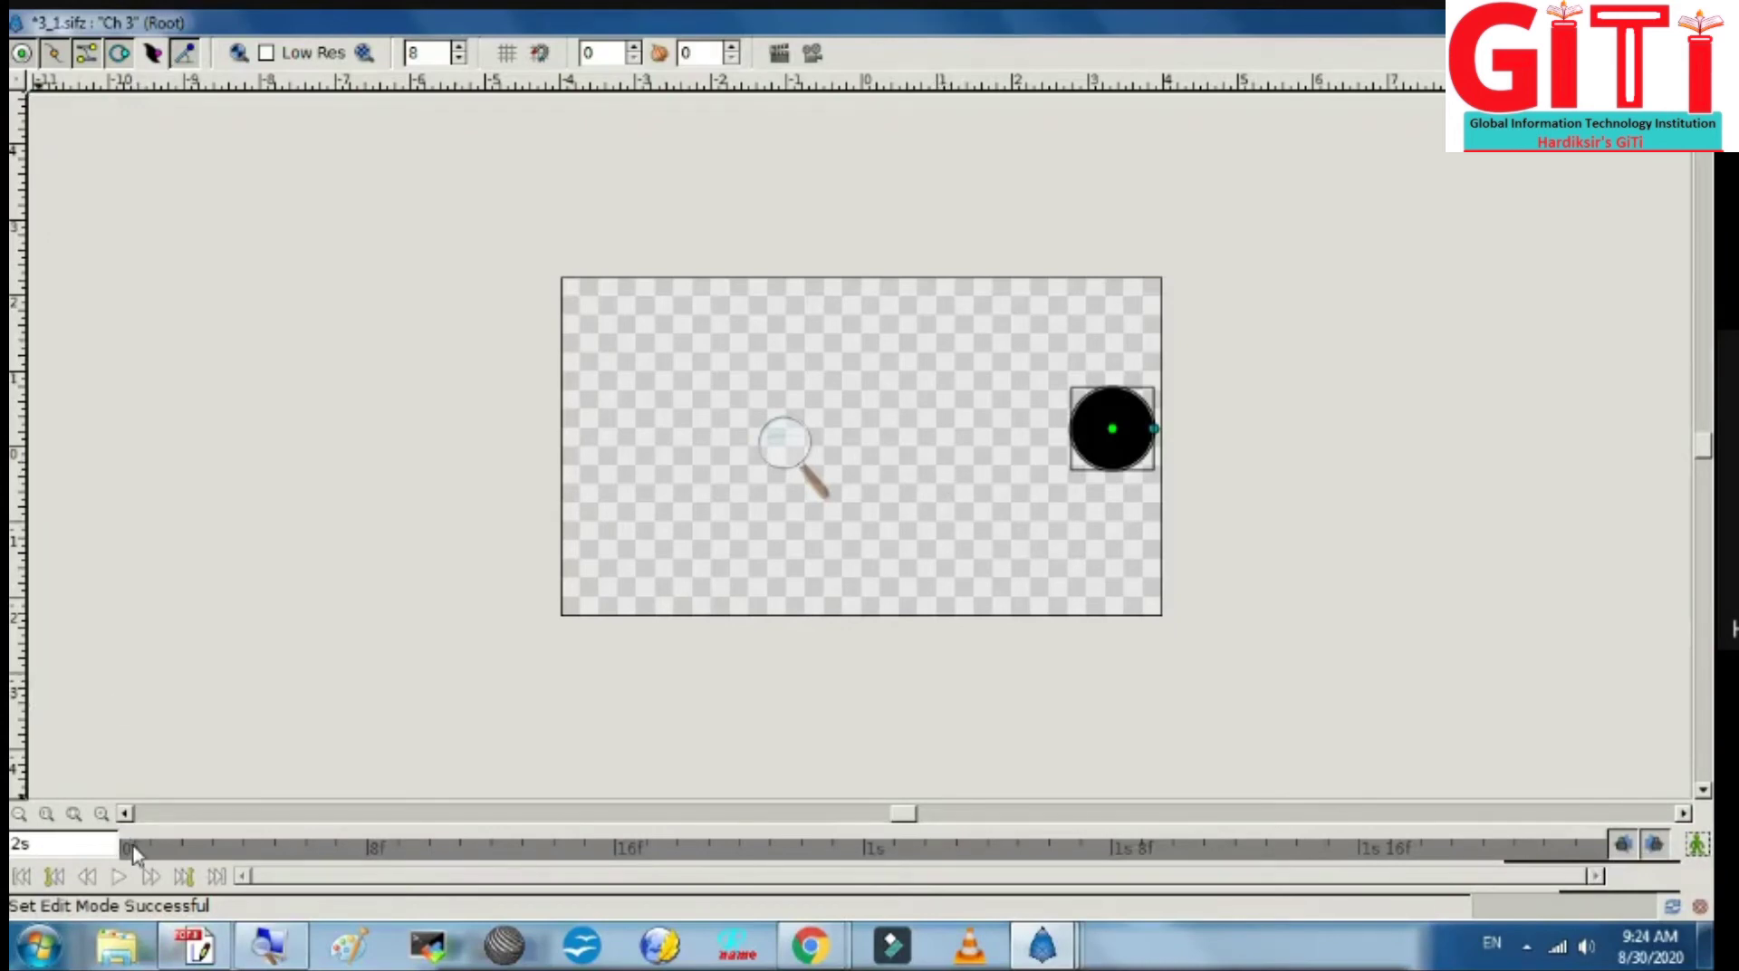
# Step: Return to frame 0f, step a few frames forward and back, and play the circle's motion on the canvas
pyautogui.click(133, 850)
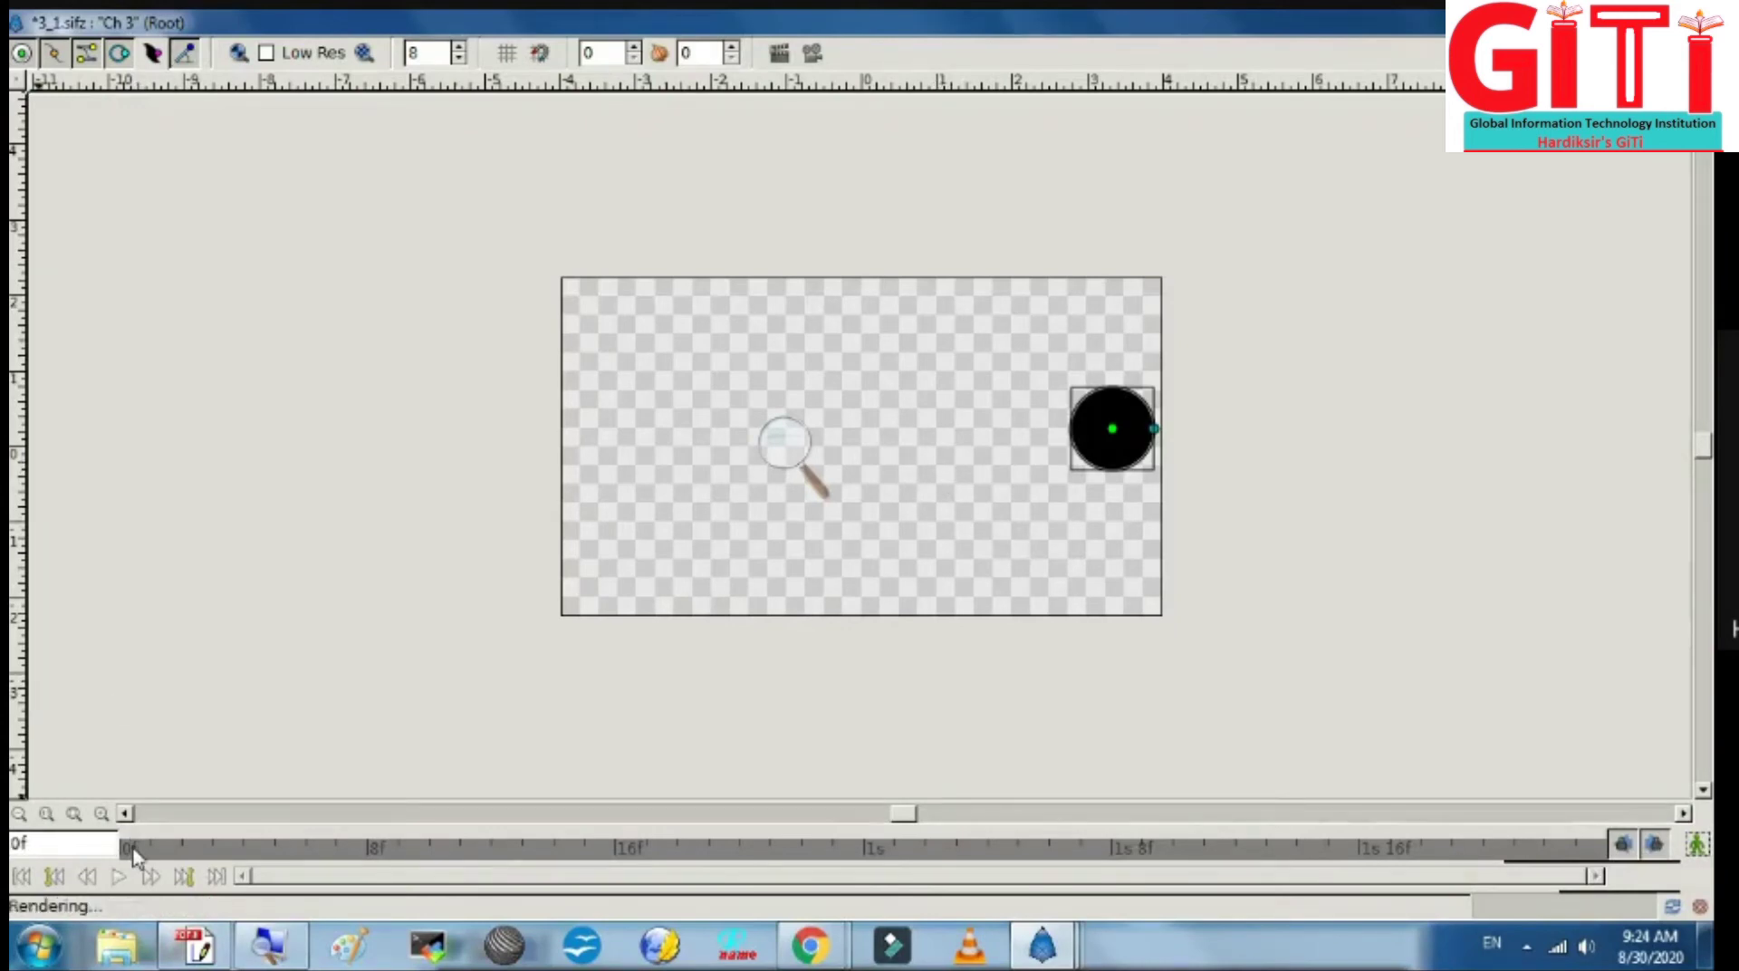
pyautogui.click(150, 877)
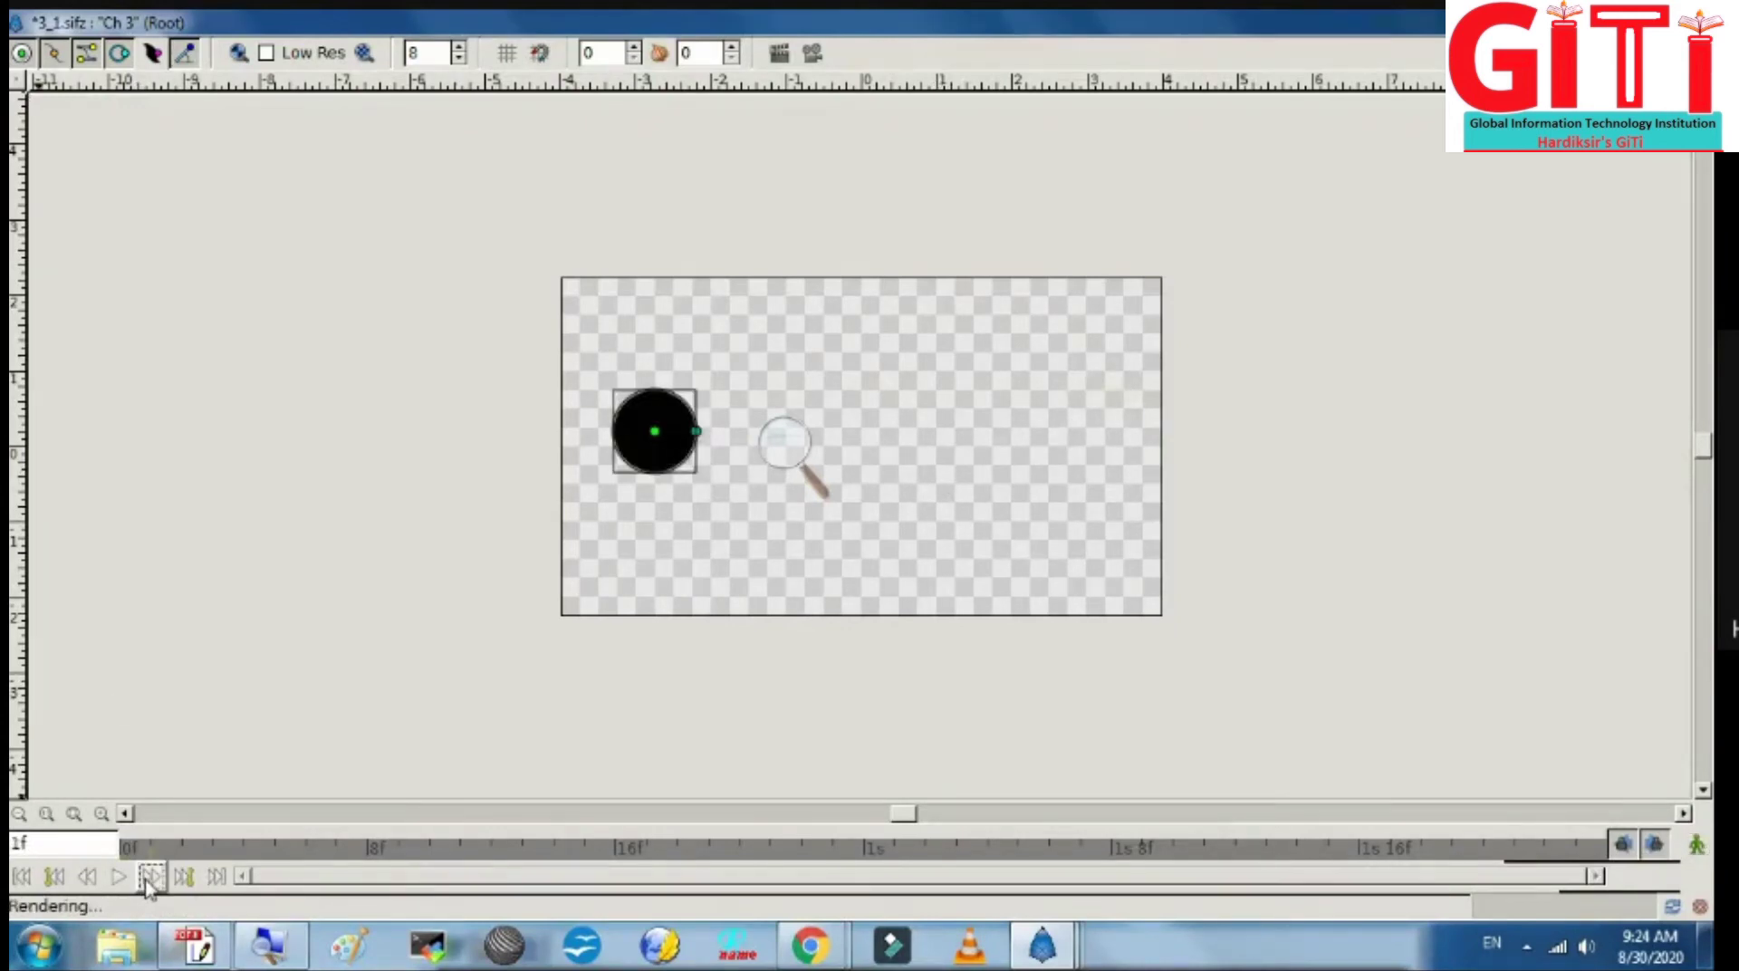
pyautogui.click(150, 877)
pyautogui.click(149, 877)
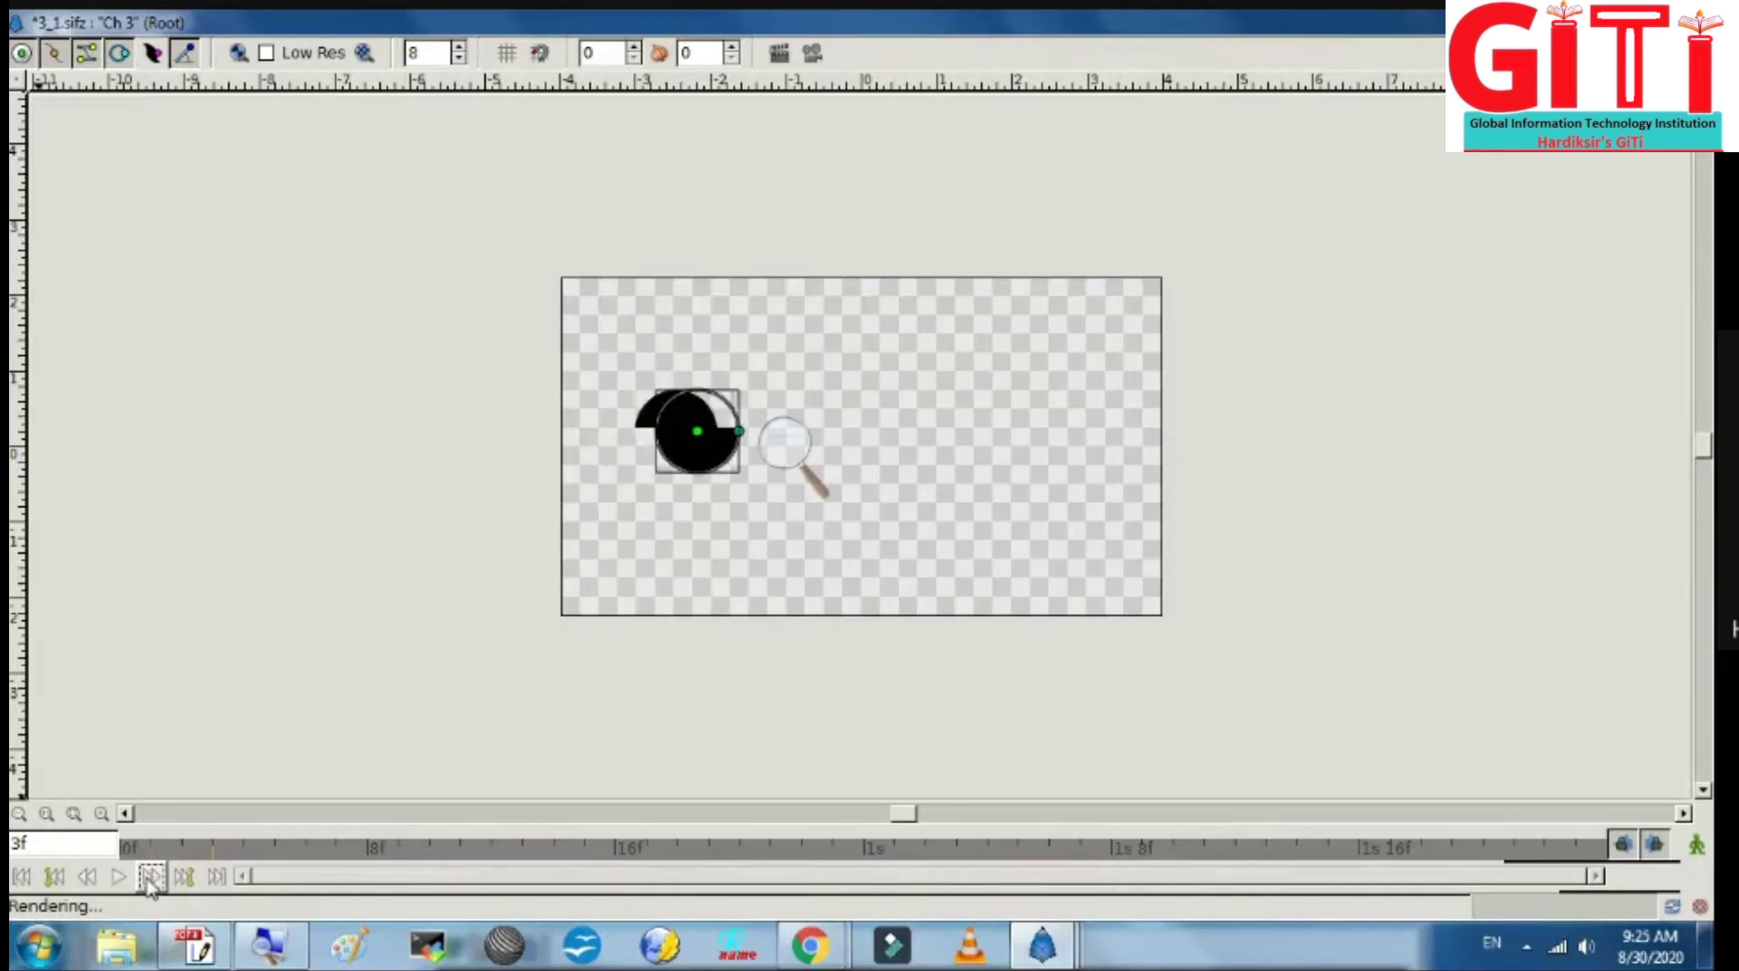
pyautogui.click(88, 877)
pyautogui.click(88, 877)
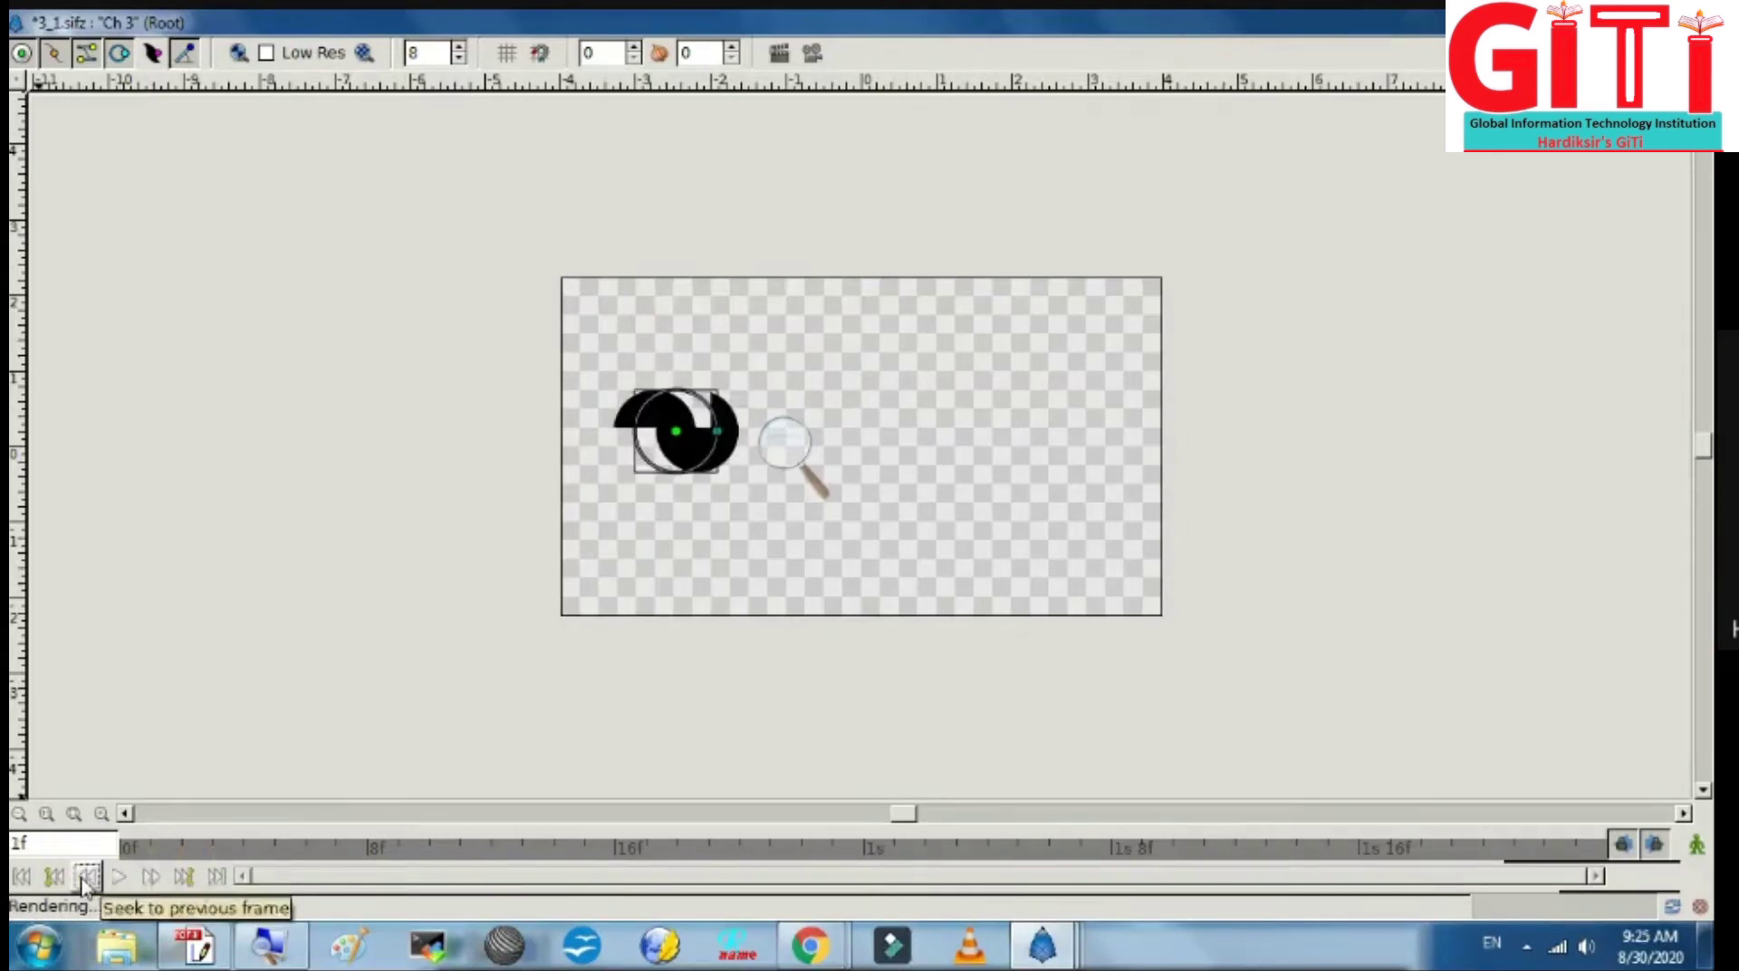
pyautogui.click(87, 878)
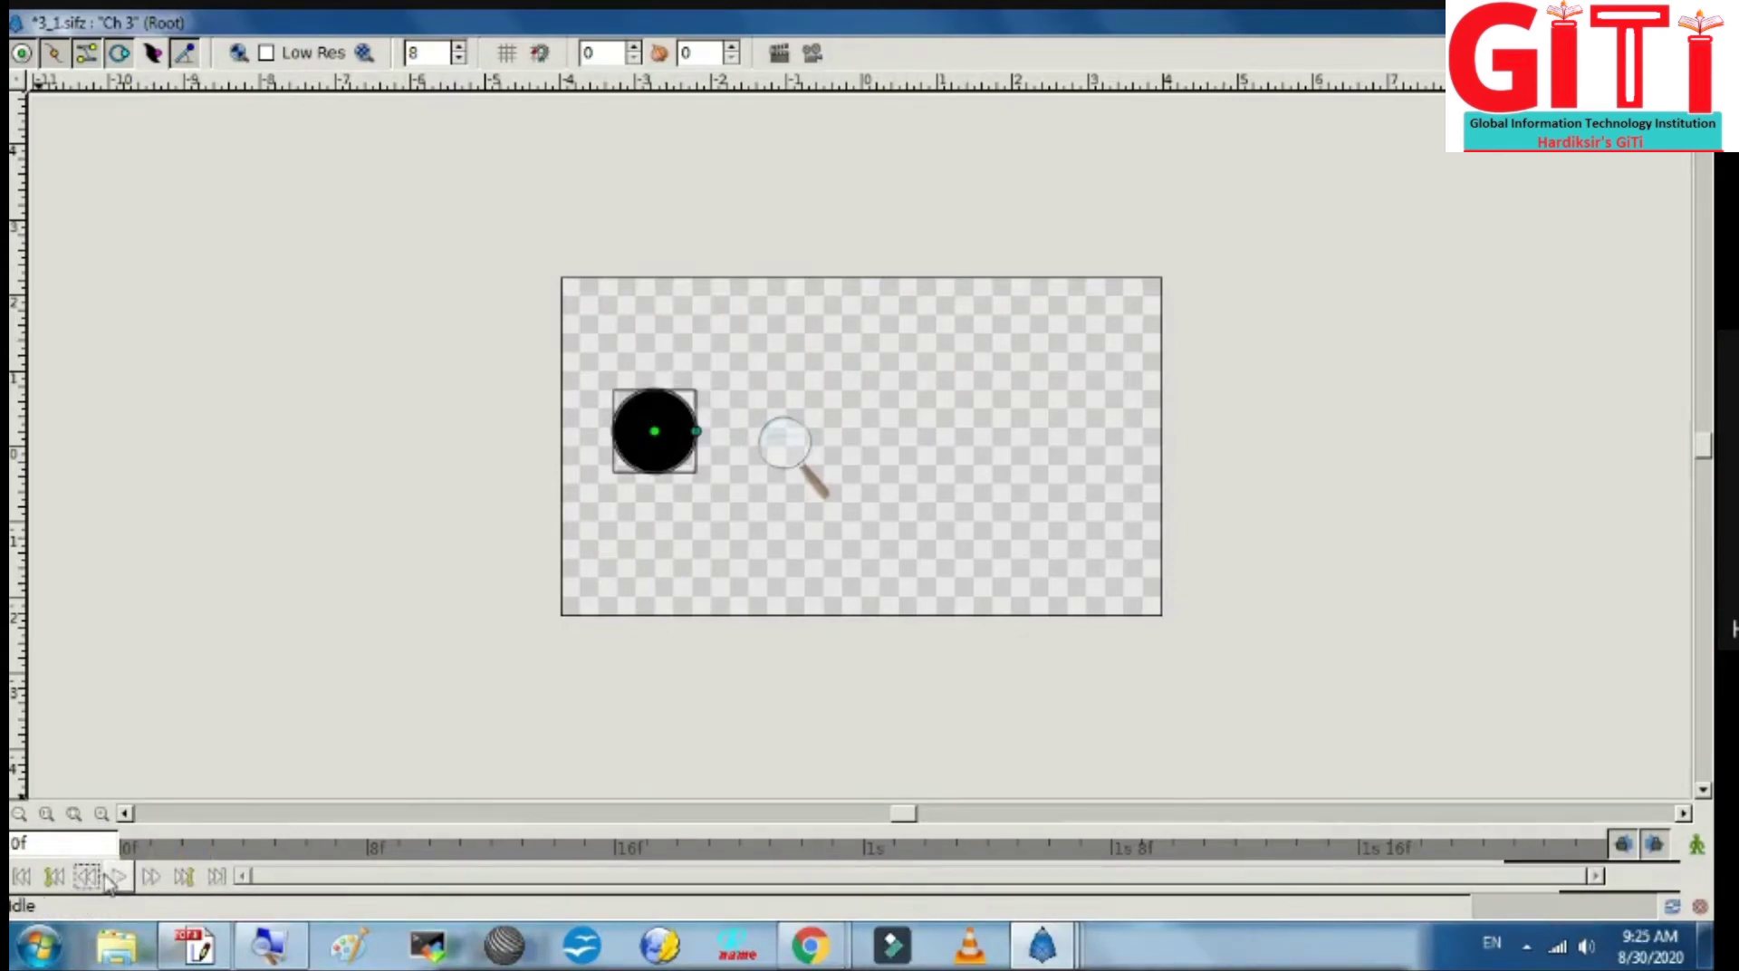
pyautogui.click(117, 877)
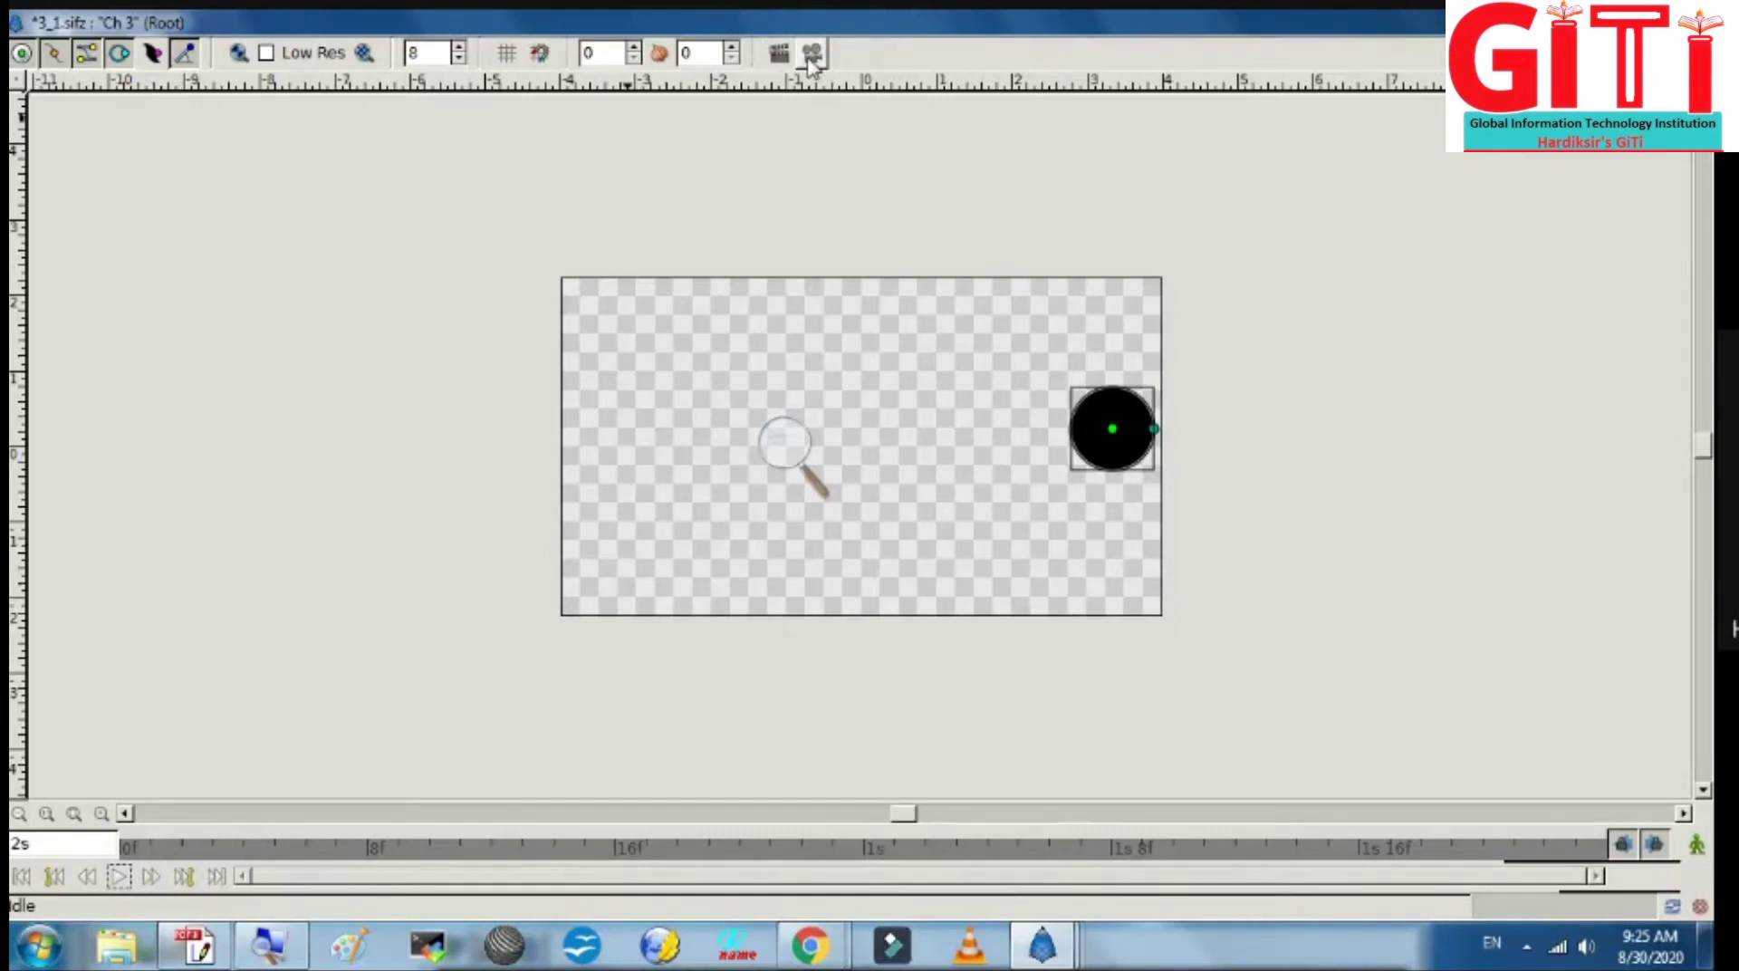
pyautogui.press('Escape')
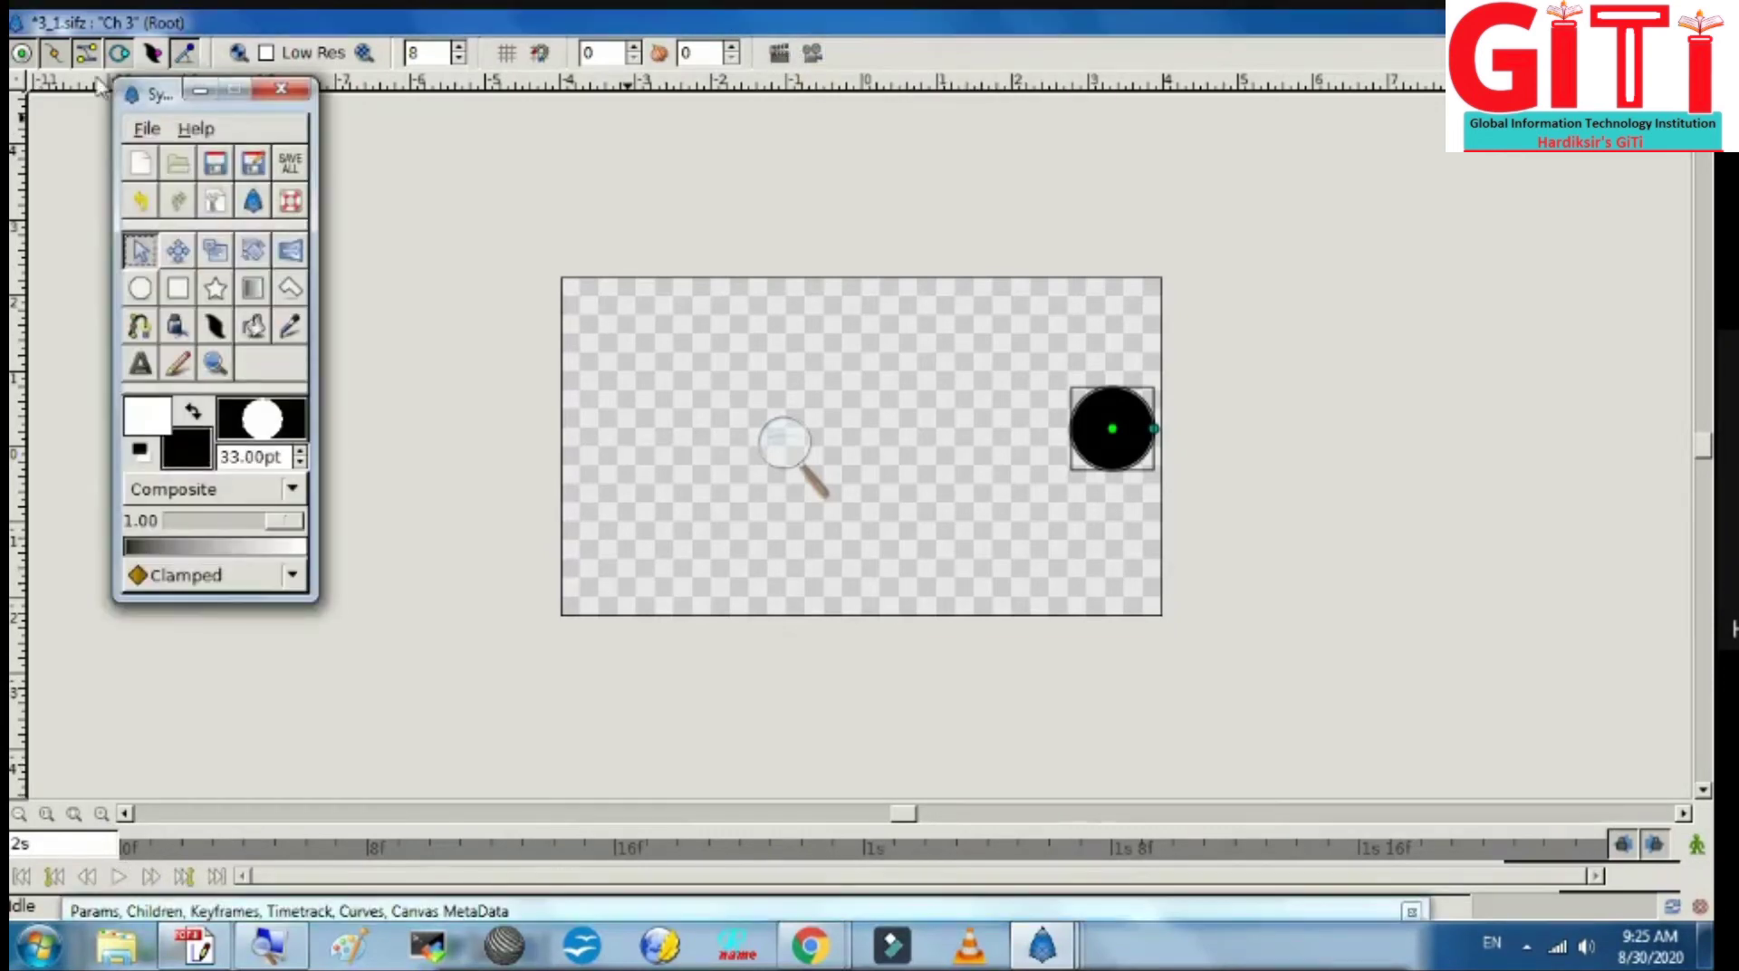
pyautogui.click(147, 133)
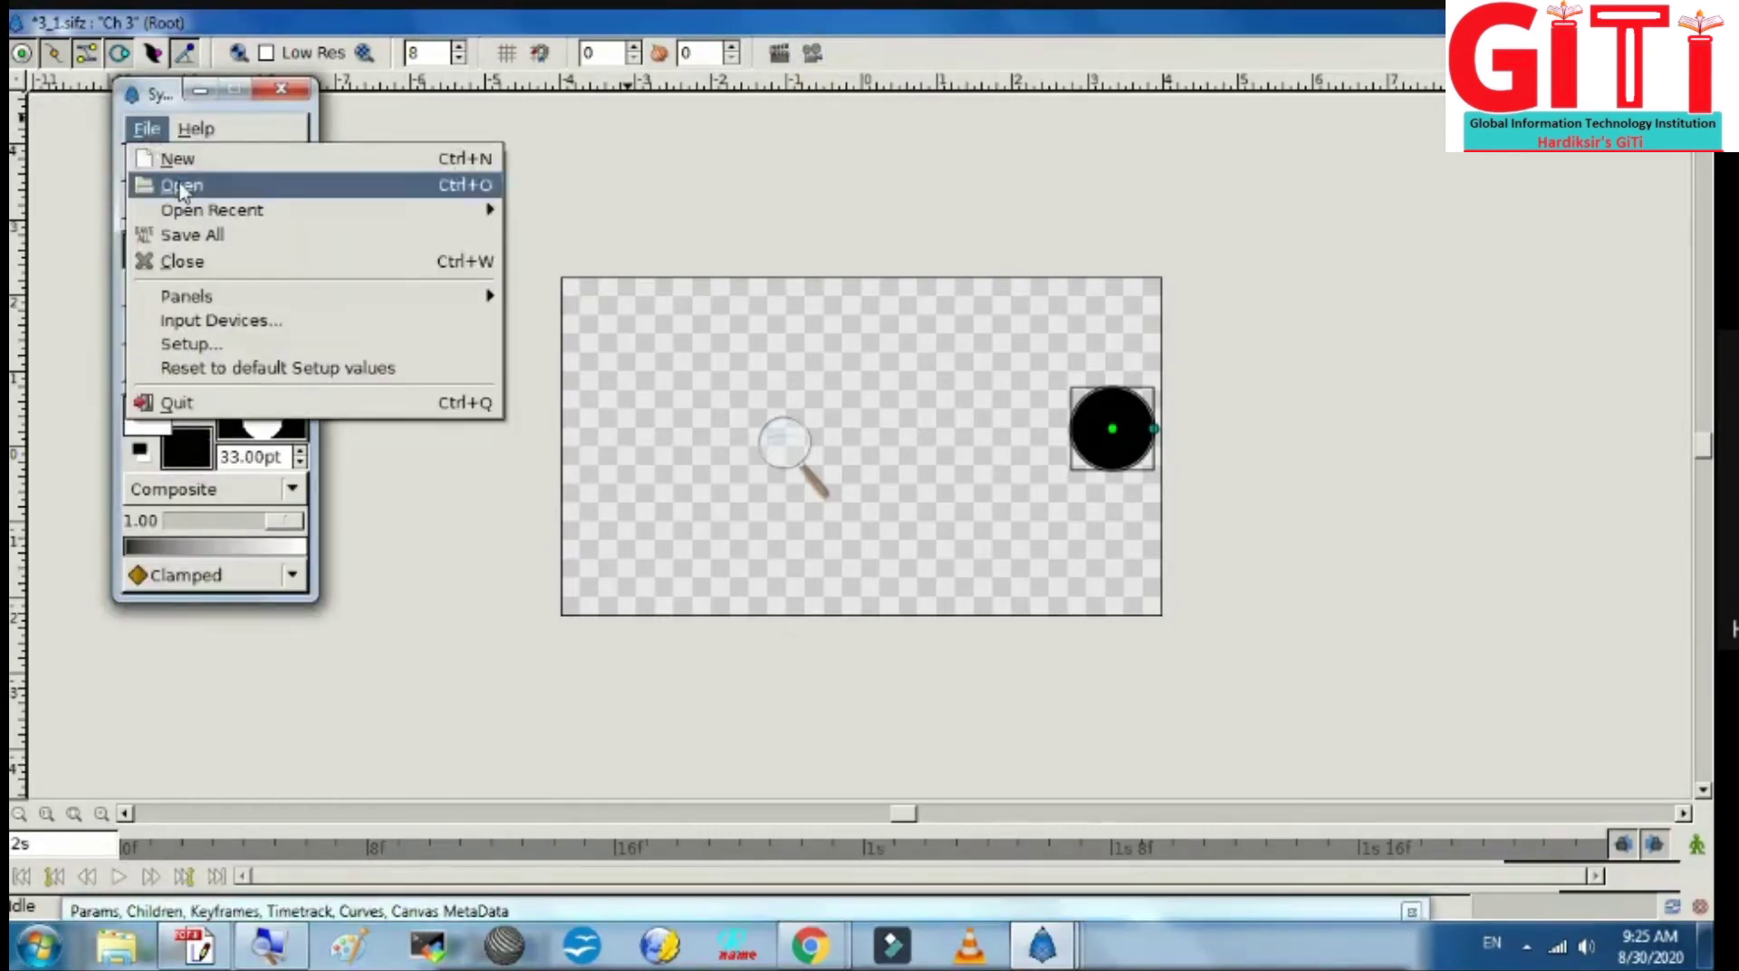
pyautogui.click(27, 86)
pyautogui.moveTo(95, 95)
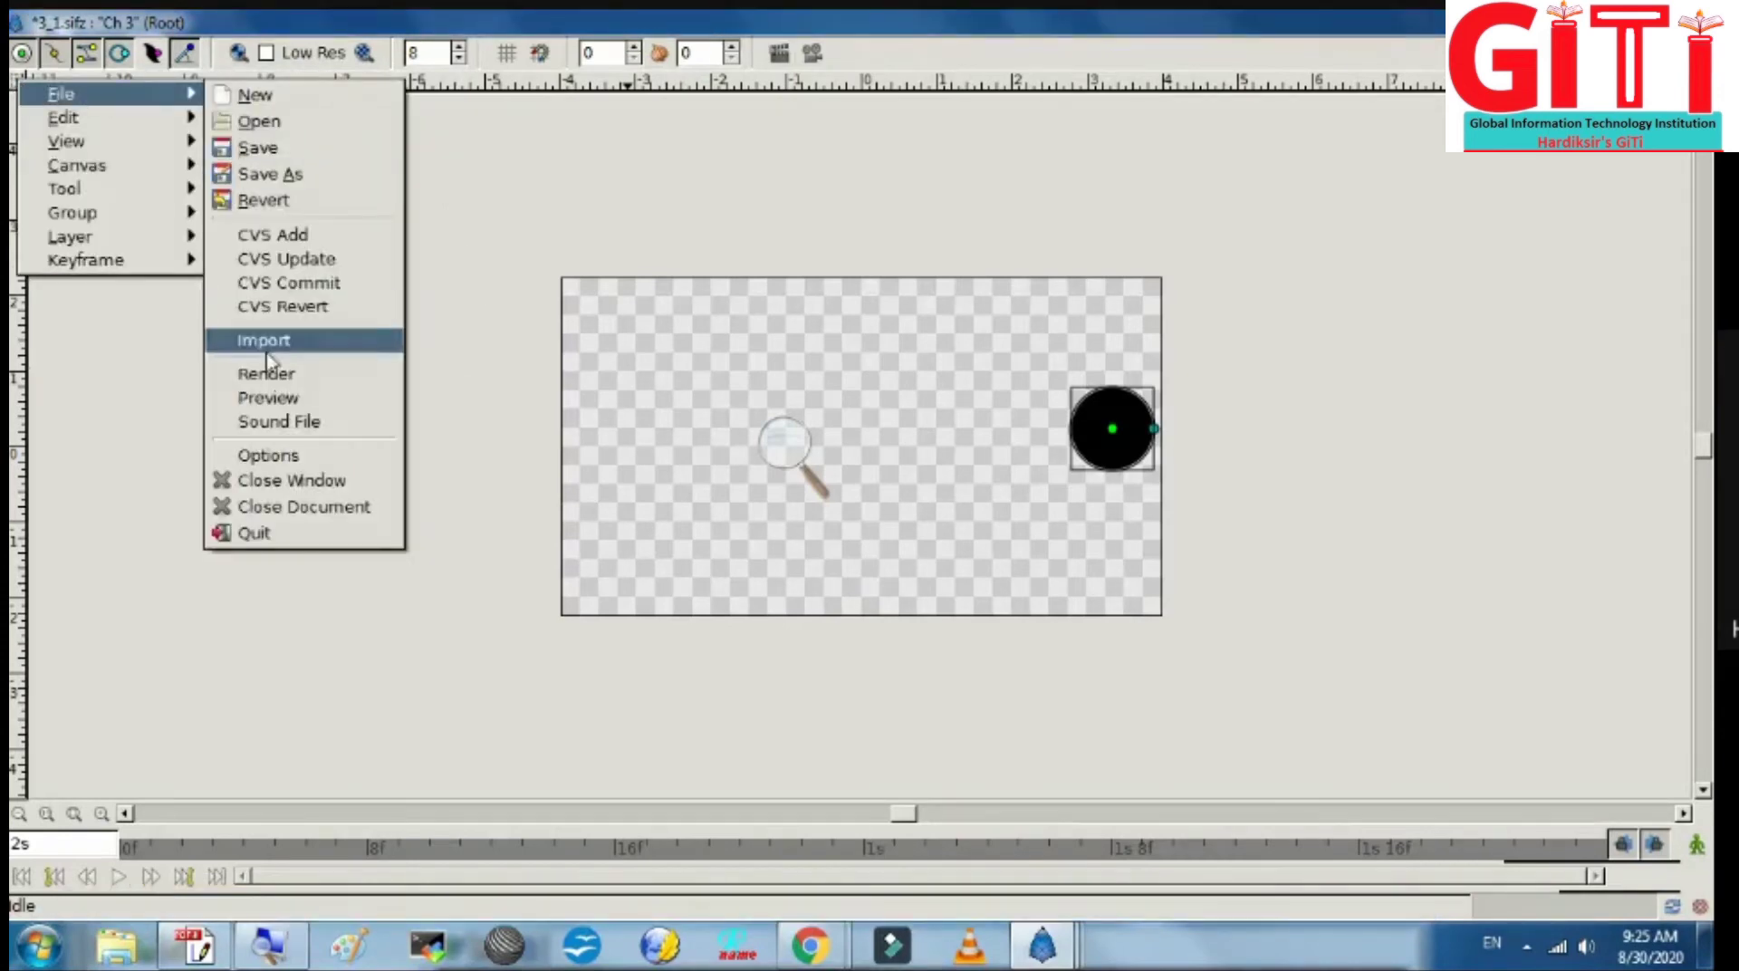
pyautogui.click(271, 399)
pyautogui.click(576, 213)
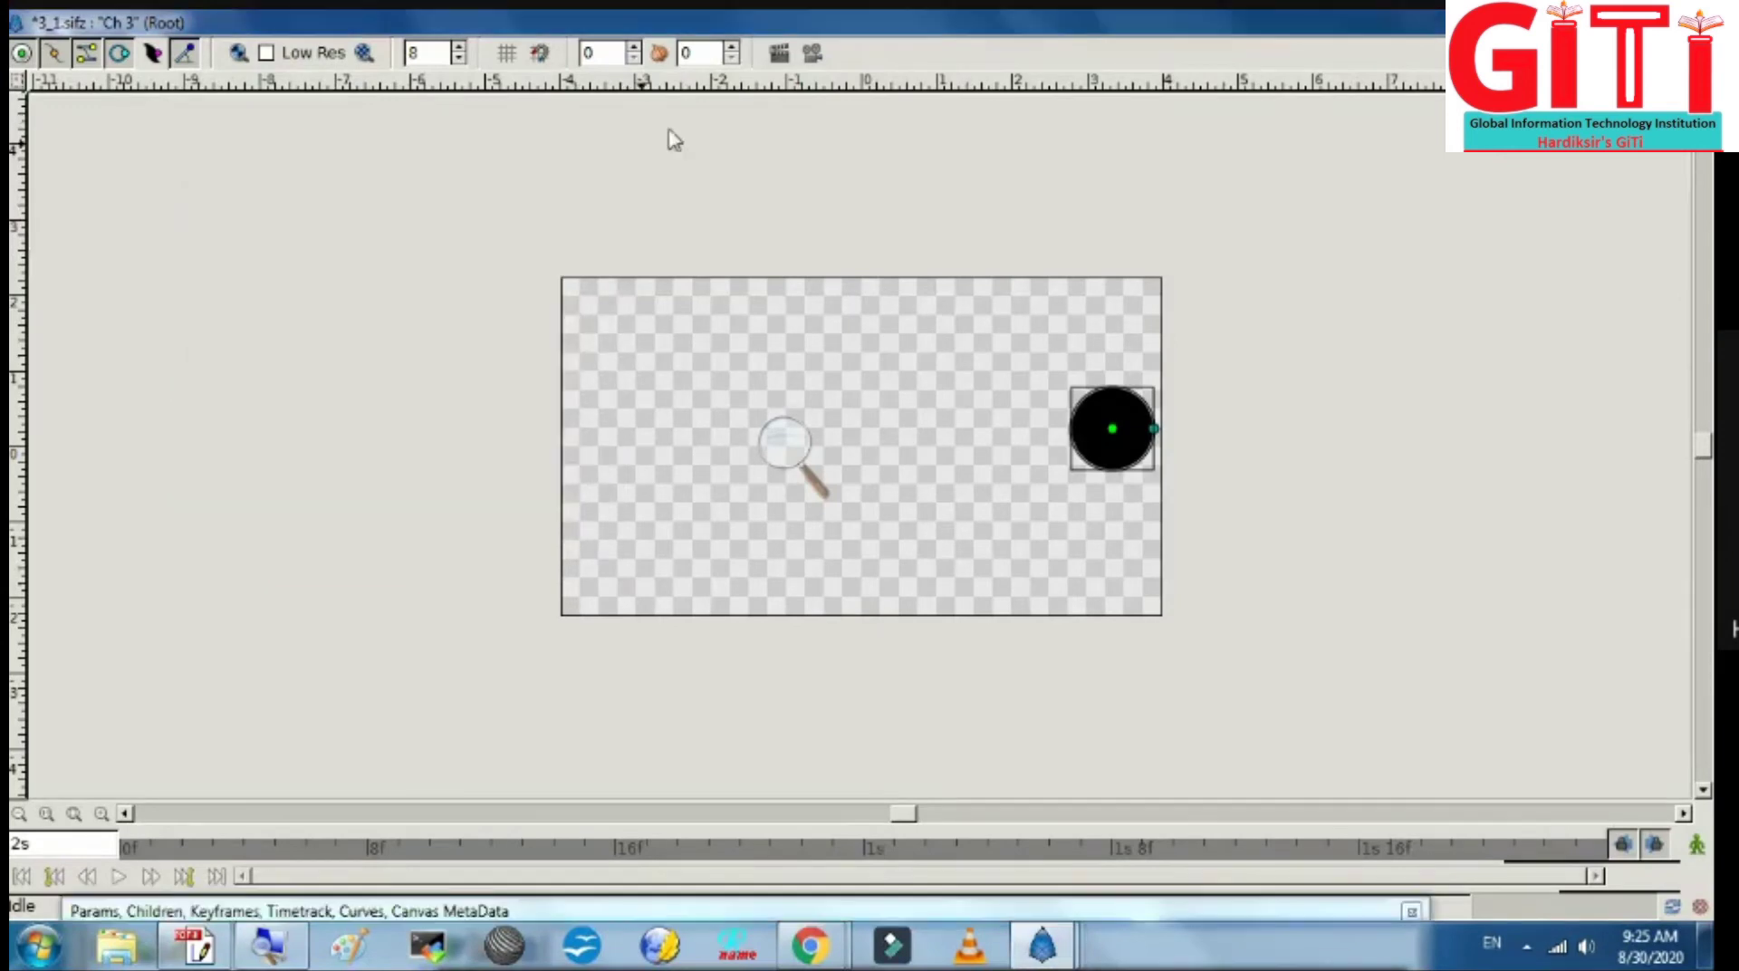
# Step: Generate a preview with the default options, play it in a maximized preview window, and close the preview
pyautogui.click(812, 57)
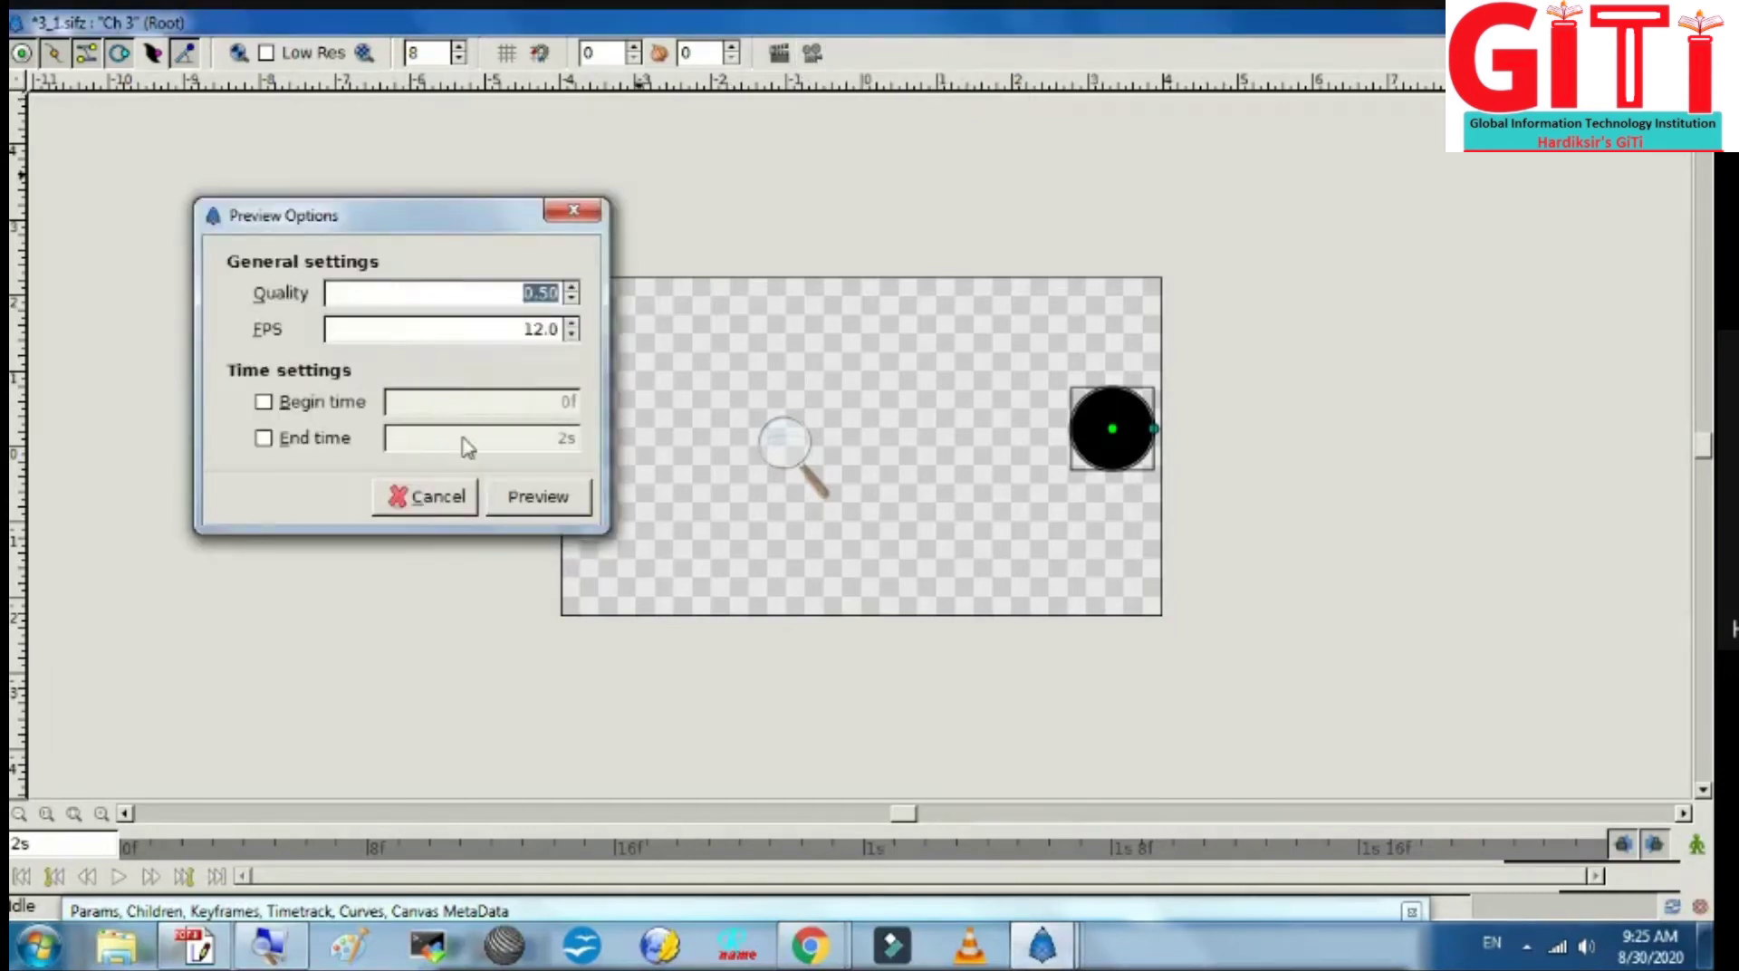
pyautogui.click(499, 508)
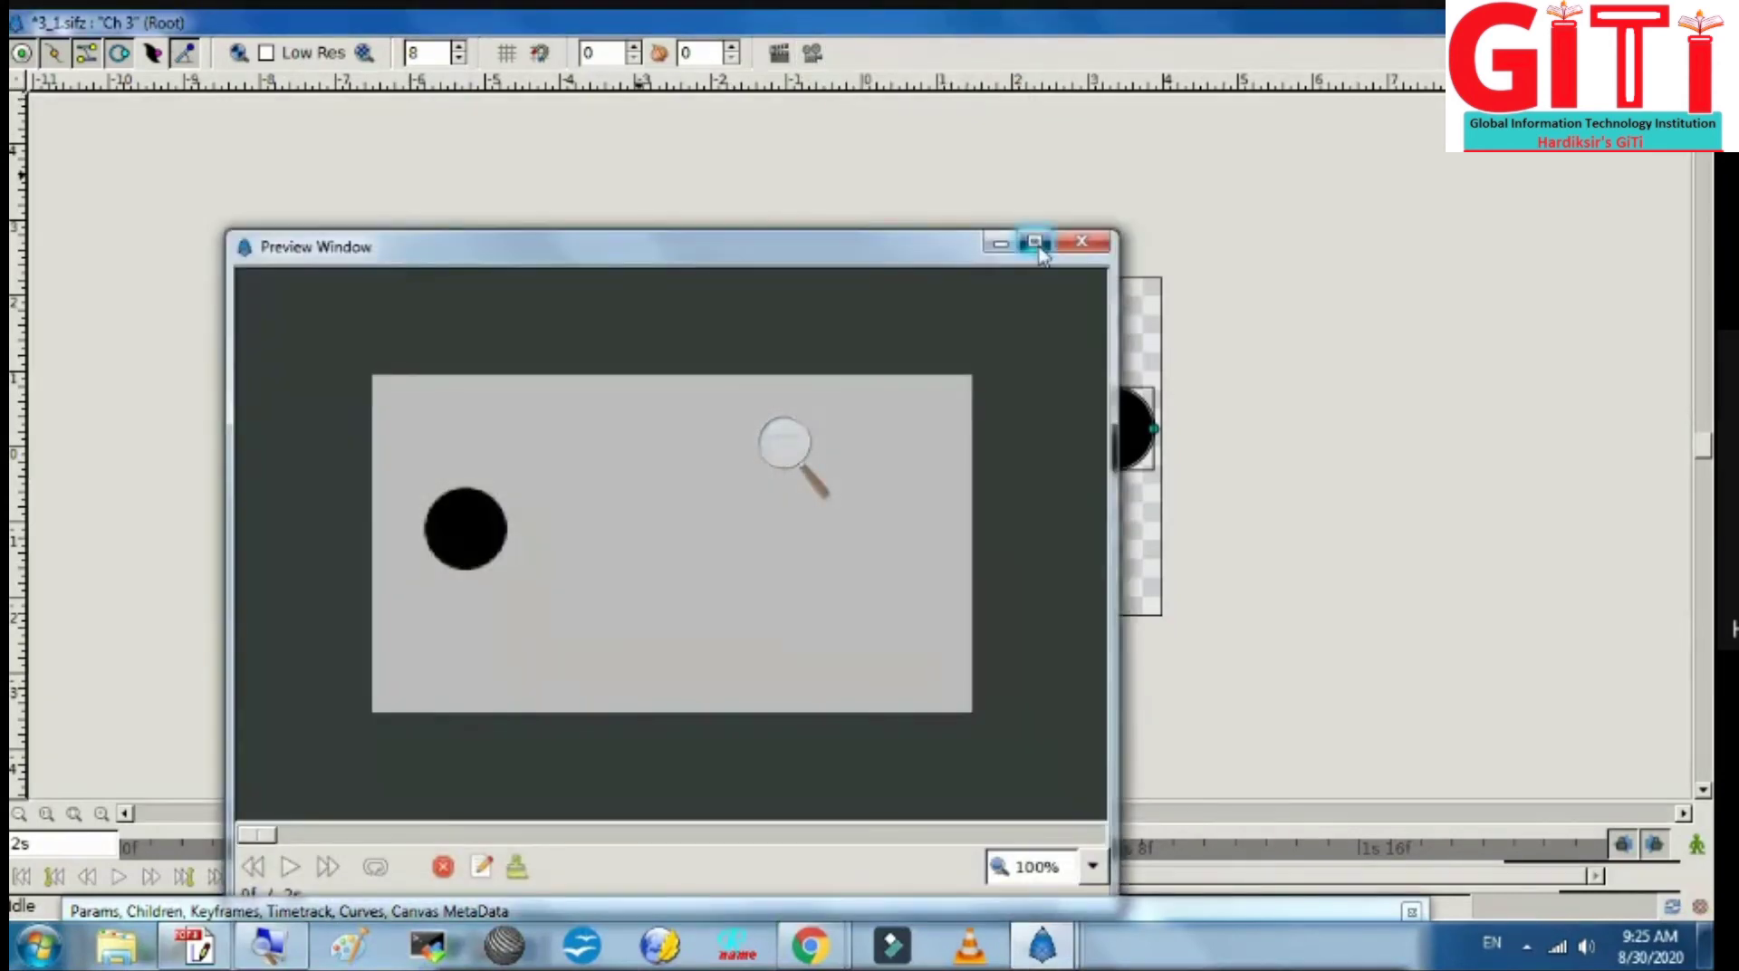
pyautogui.click(1030, 246)
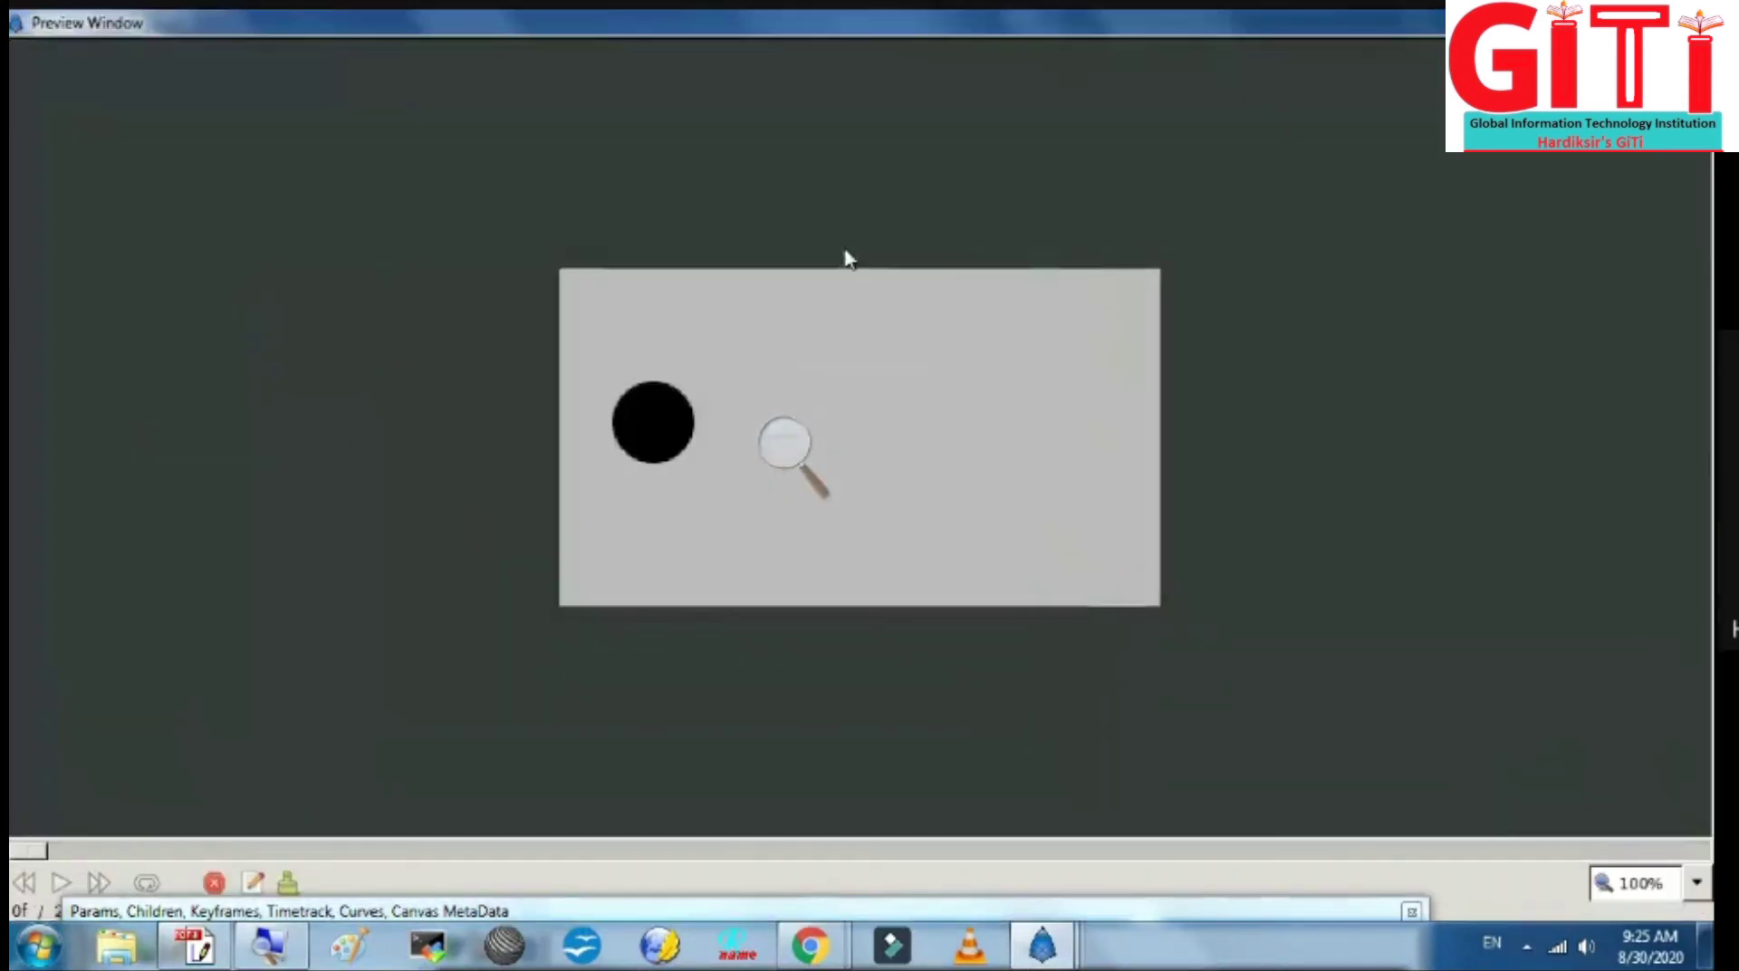
pyautogui.click(64, 883)
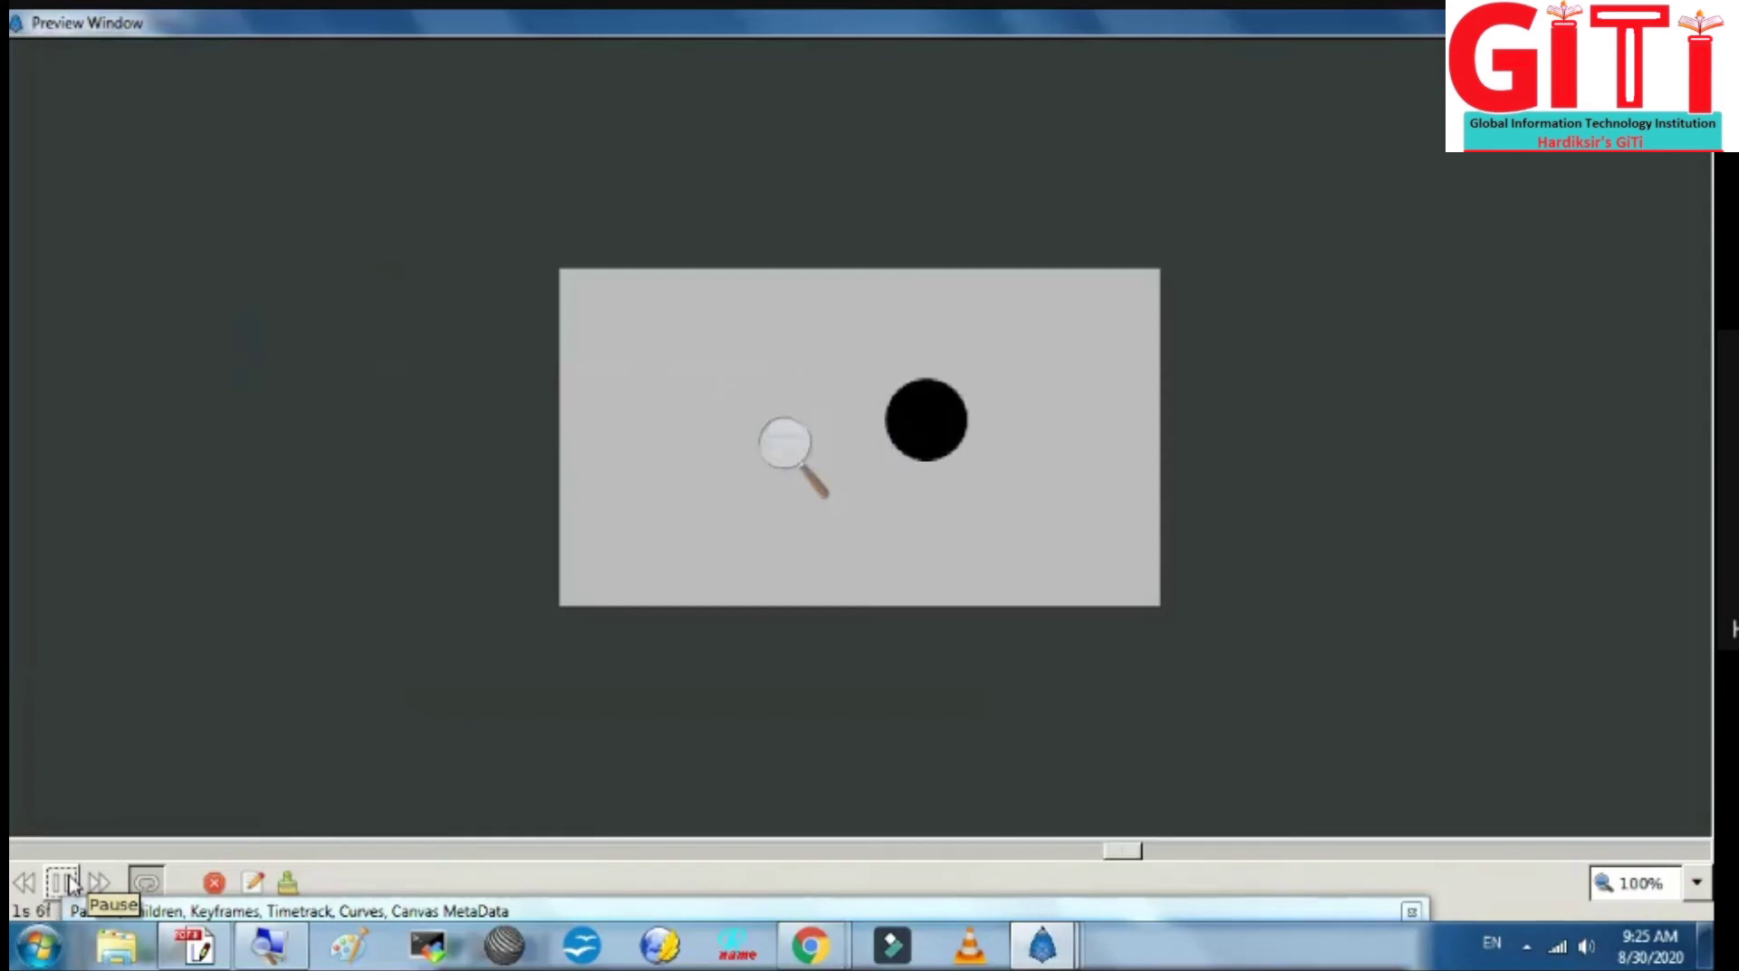
pyautogui.click(1692, 20)
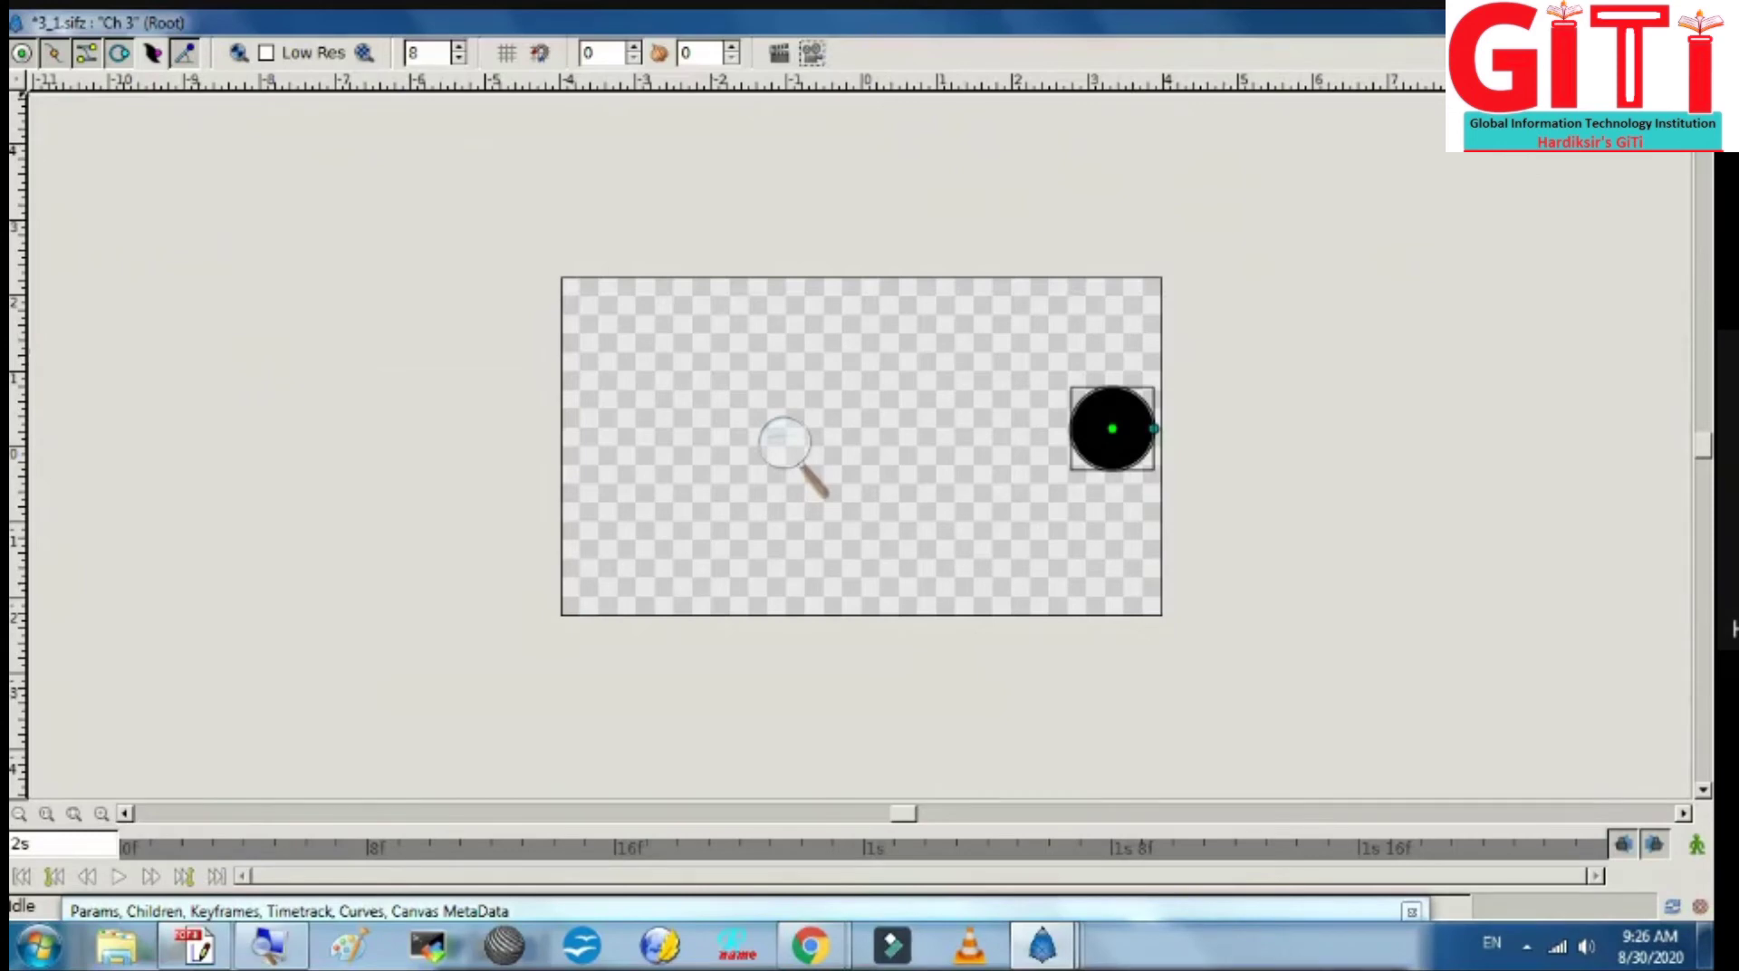
# Step: Switch to the textbook in PDFill PDF Editor and go to page 7 for the next instructions
pyautogui.hotkey('alt', 'Tab')
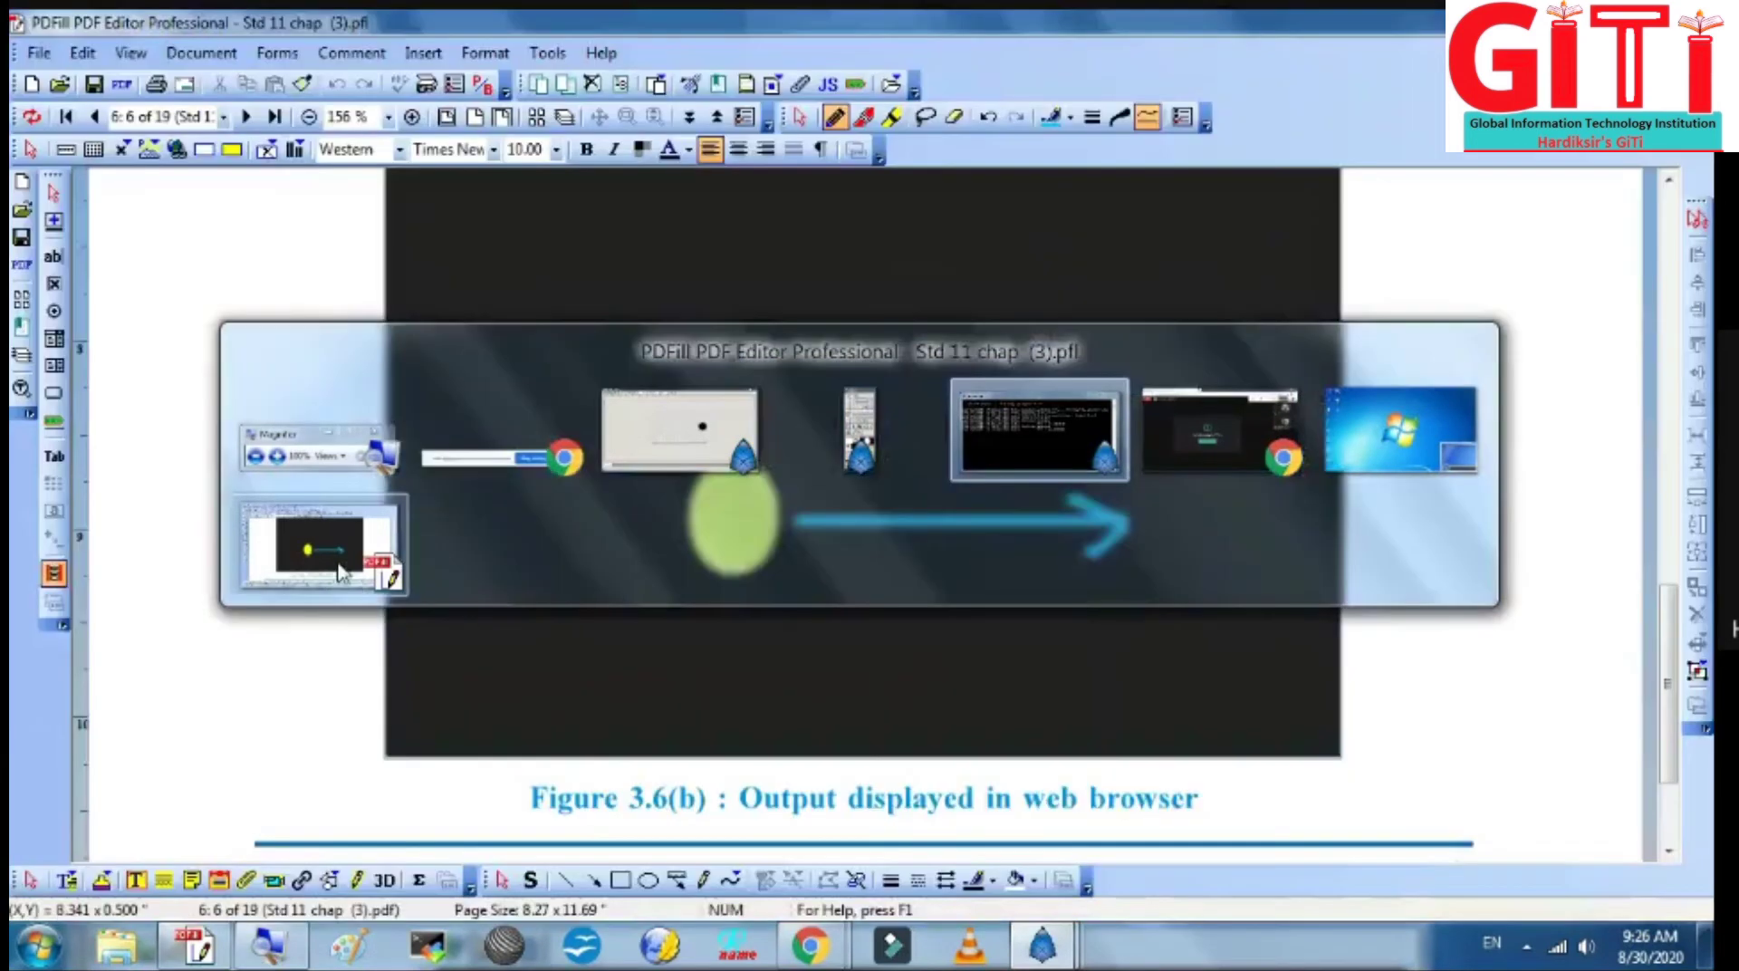
pyautogui.click(356, 579)
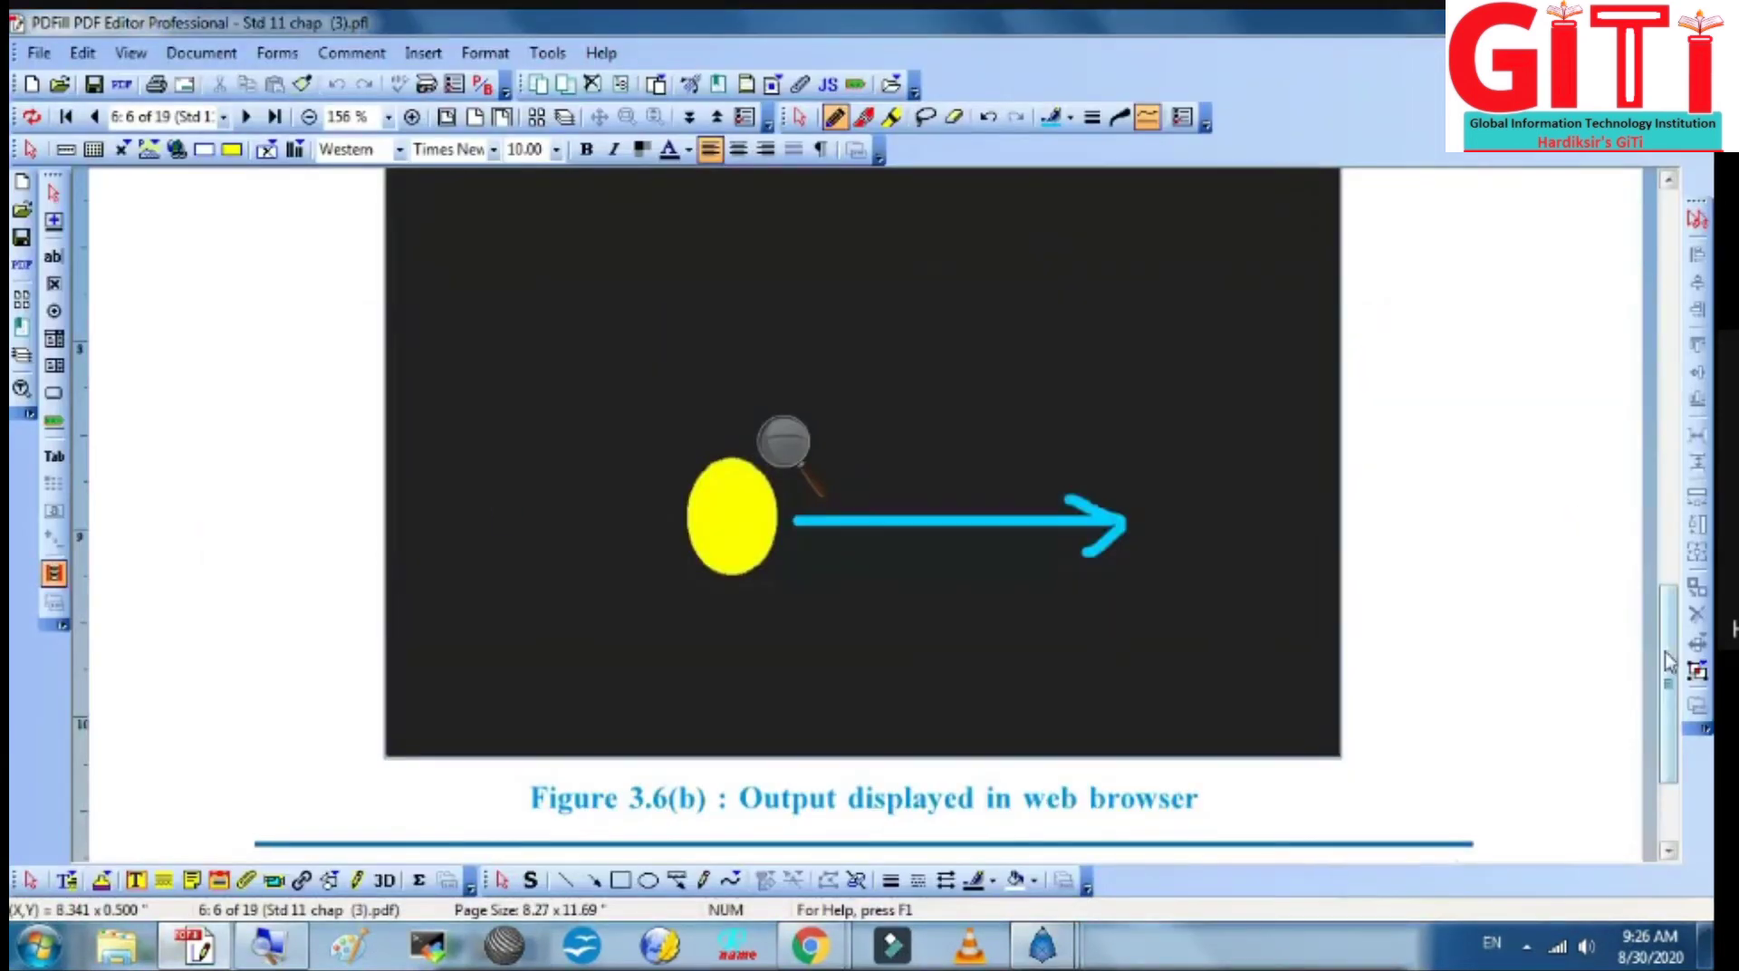
pyautogui.moveTo(1669, 661); pyautogui.dragTo(1662, 754)
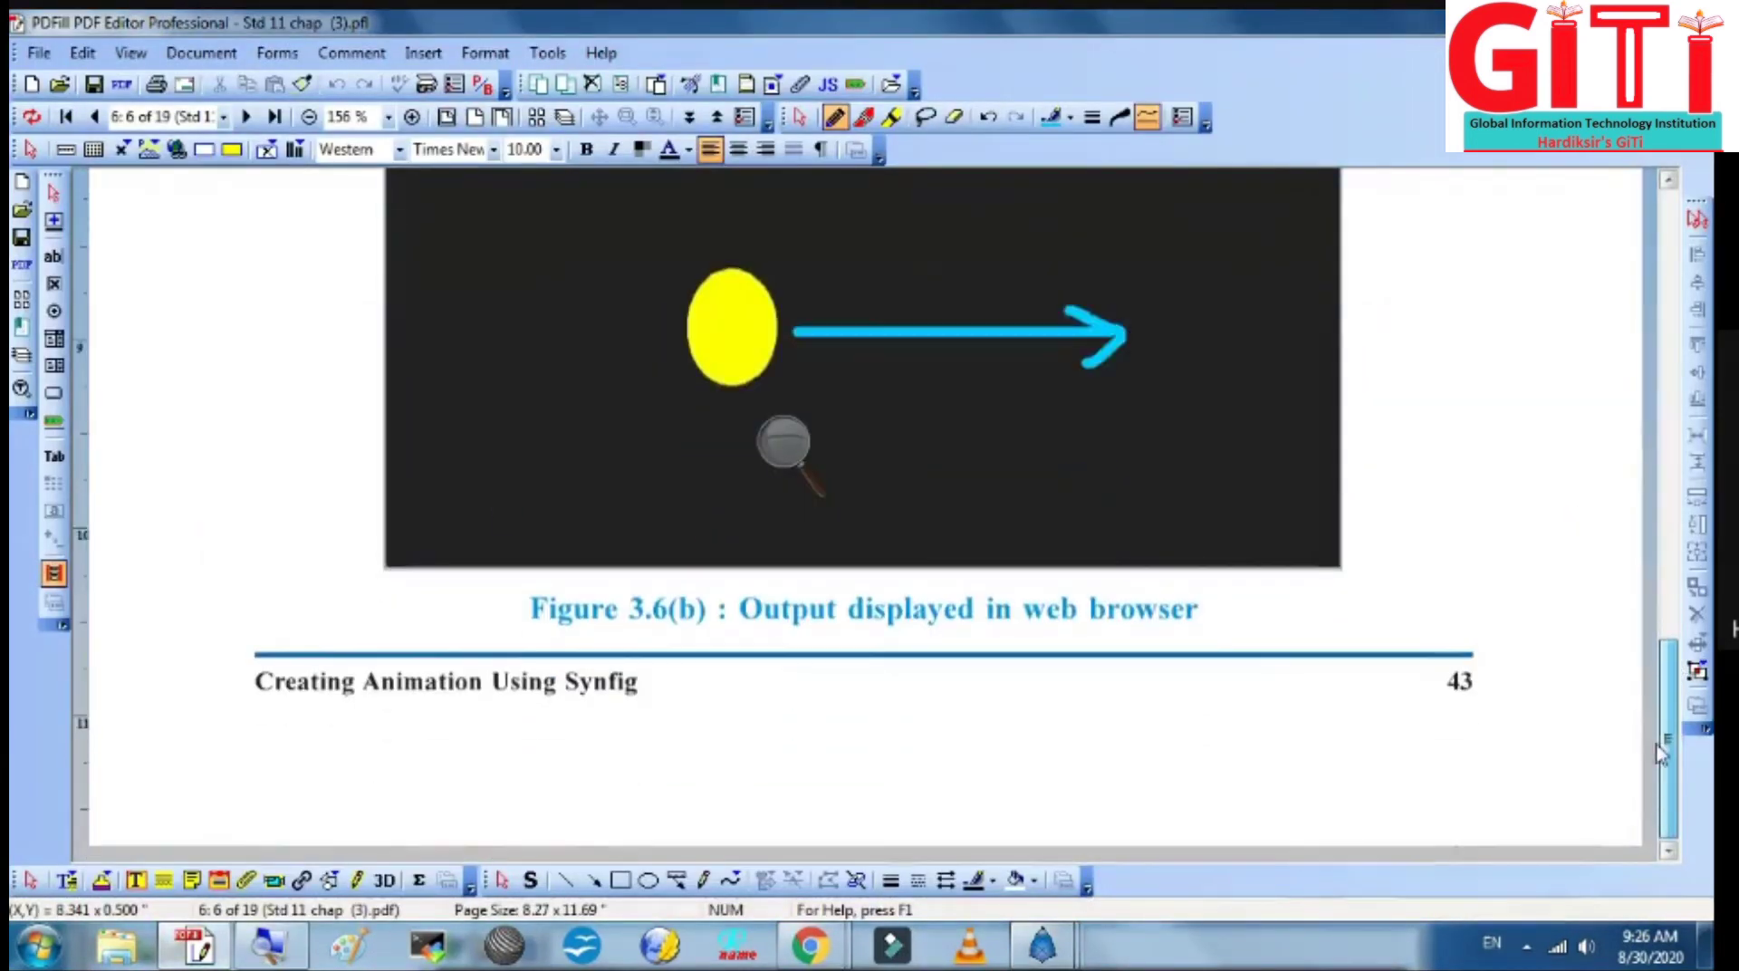
pyautogui.click(246, 116)
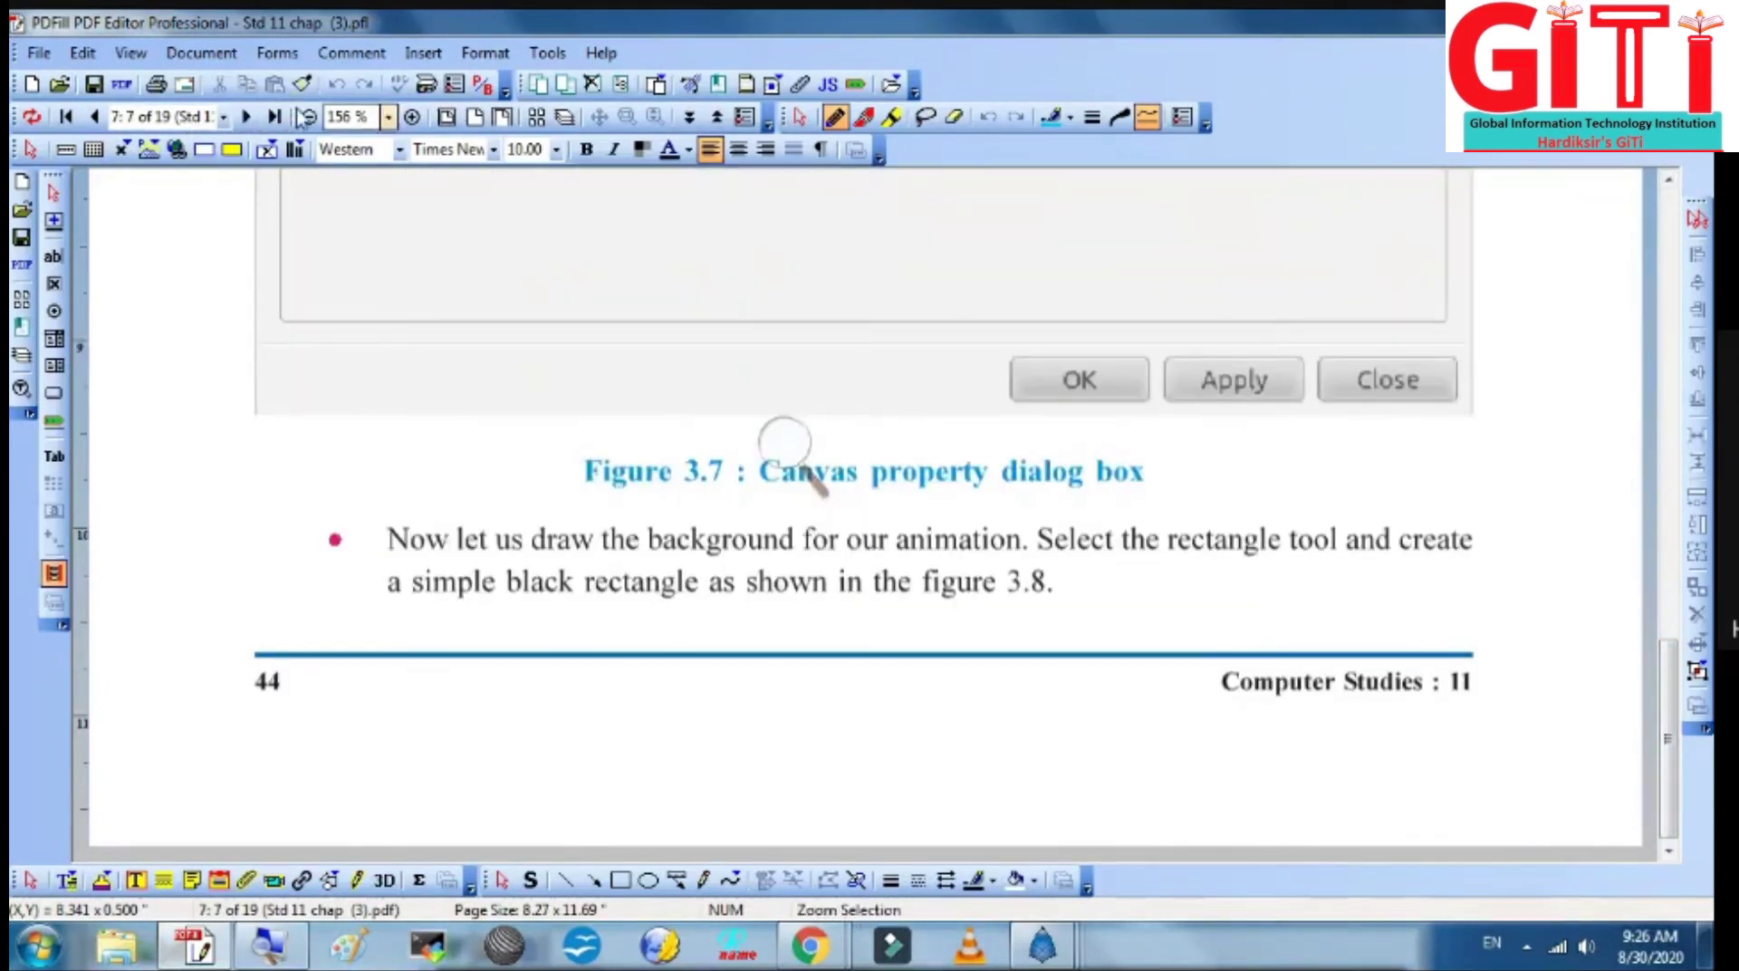
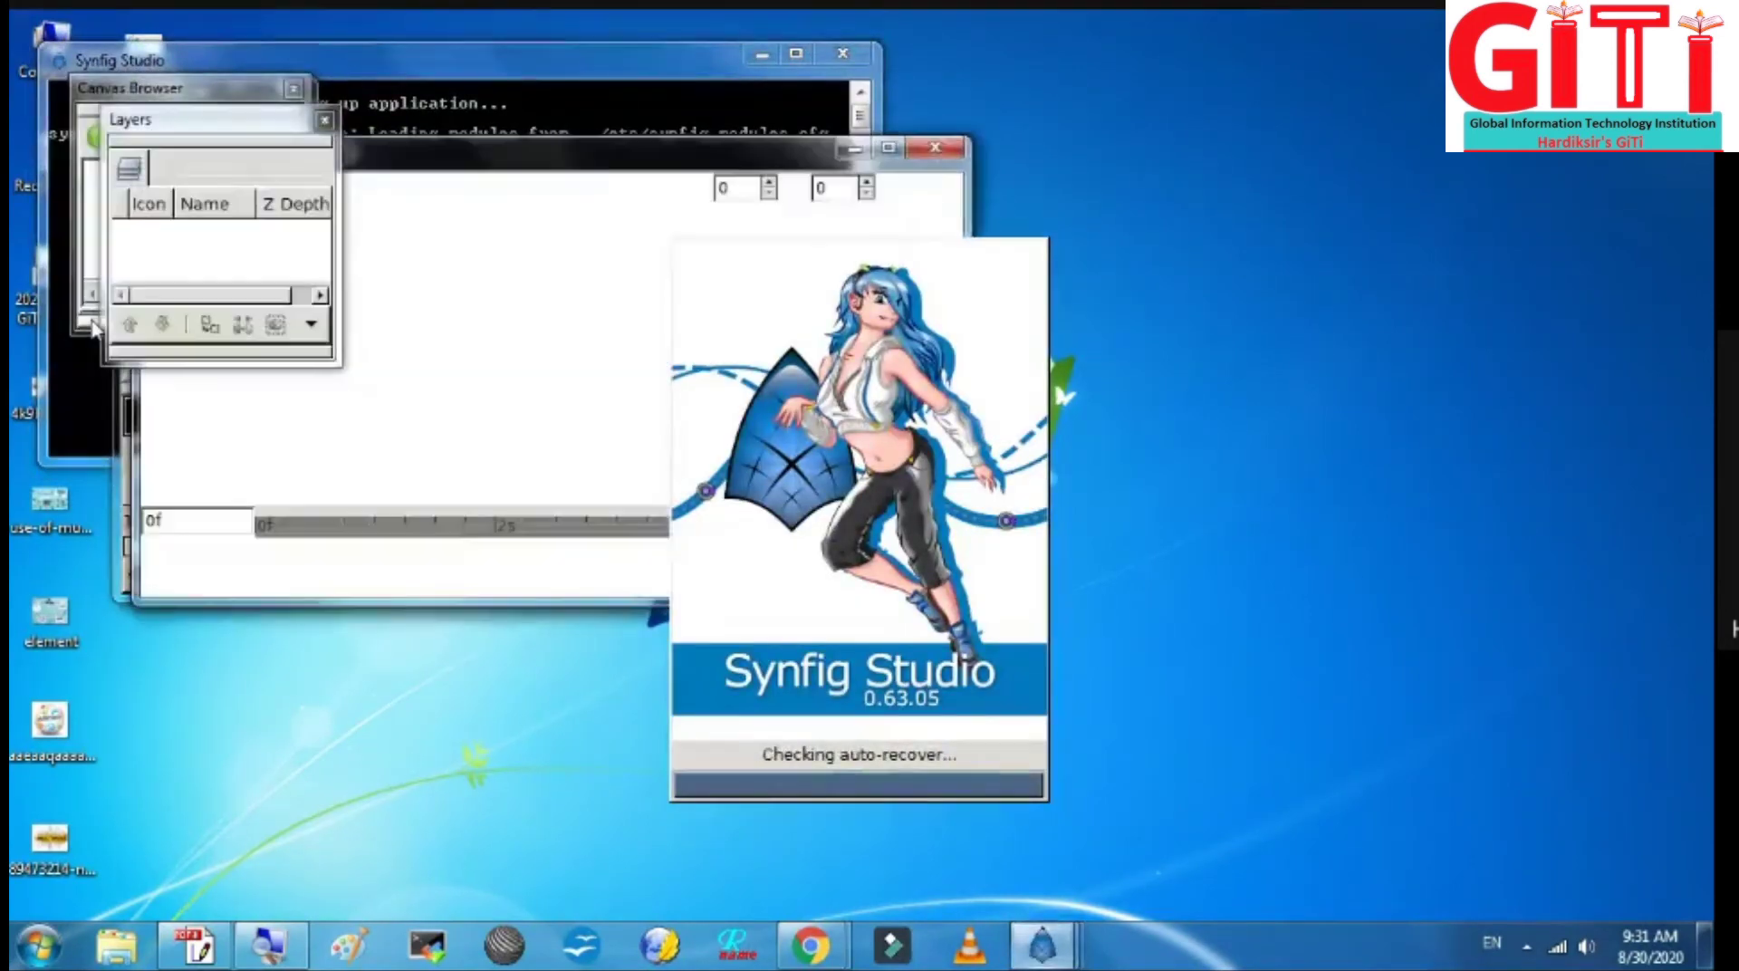
# Step: Close the Layers panel, save the new animation as 3_2 on the Desktop, and maximize its canvas window
pyautogui.click(325, 119)
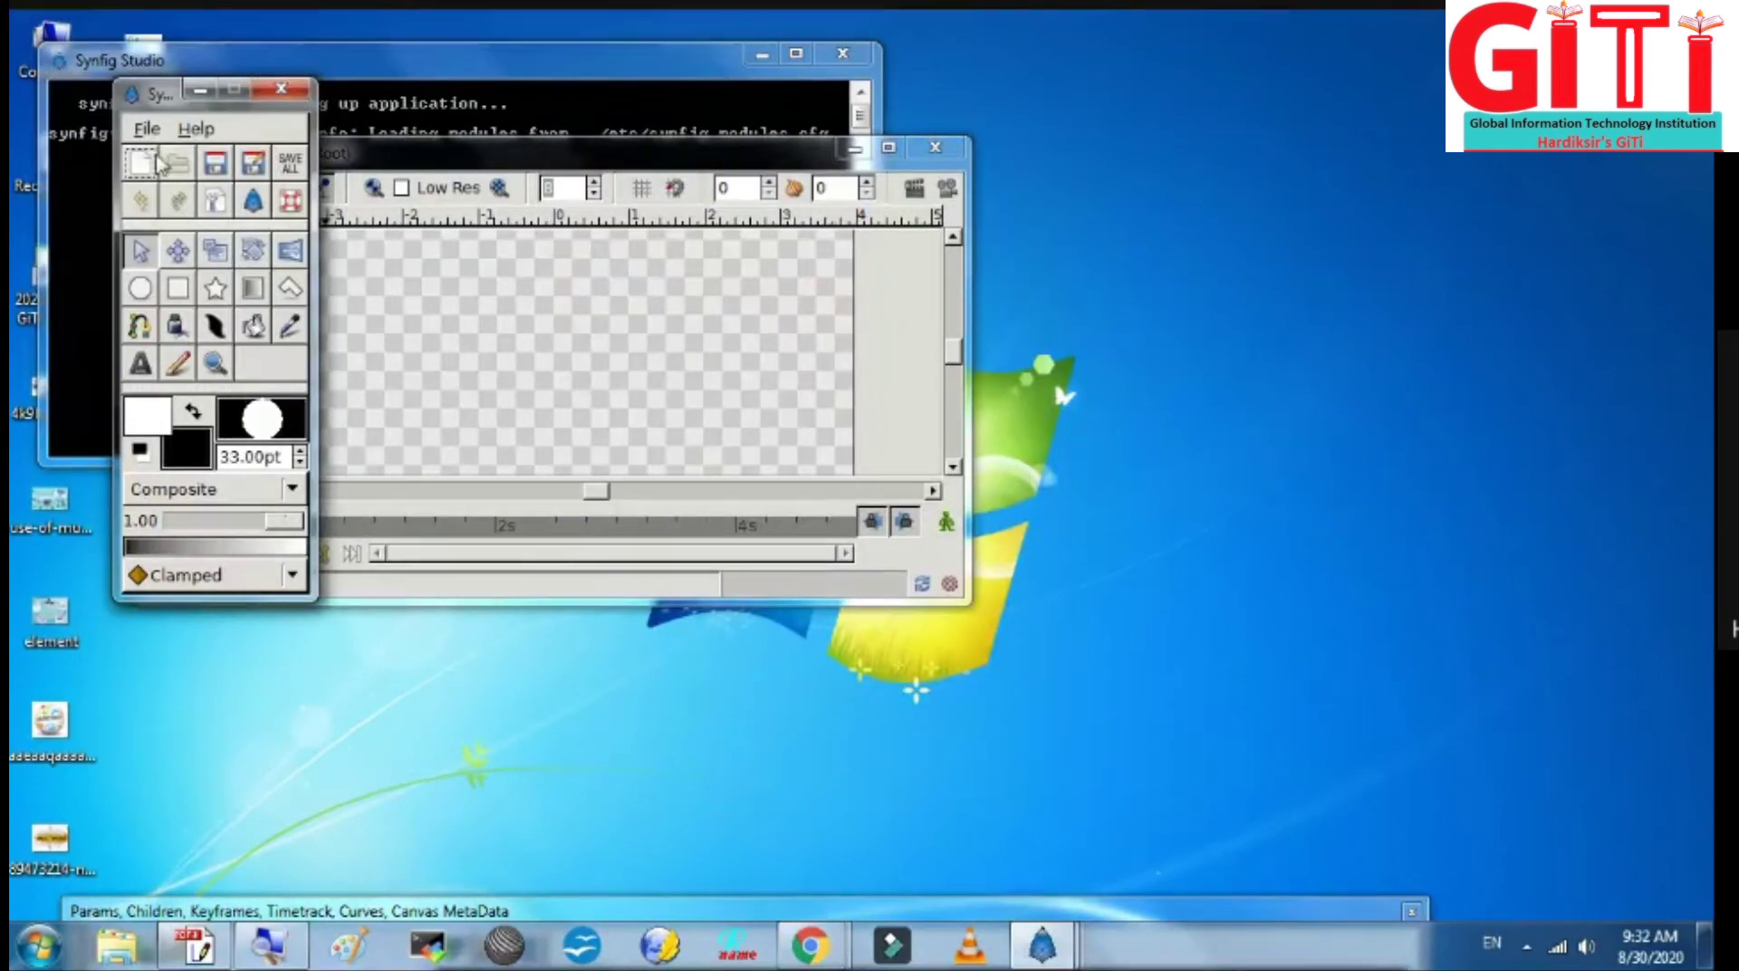
pyautogui.click(216, 162)
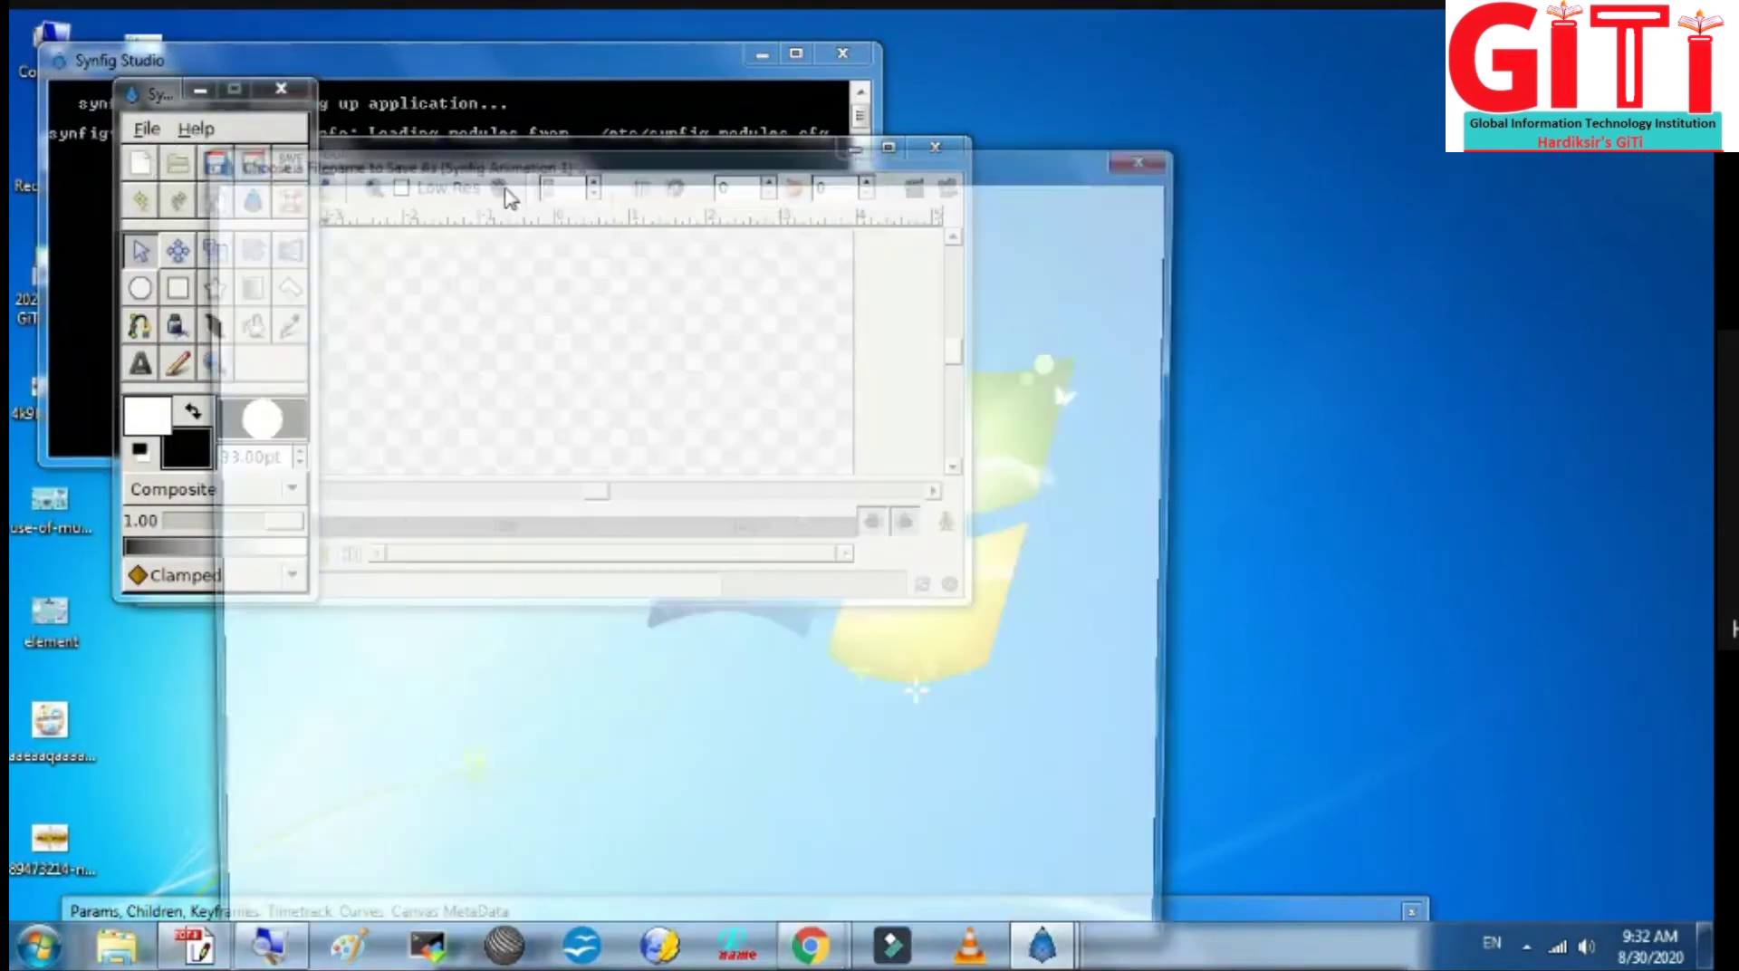
pyautogui.press('BackSpace')
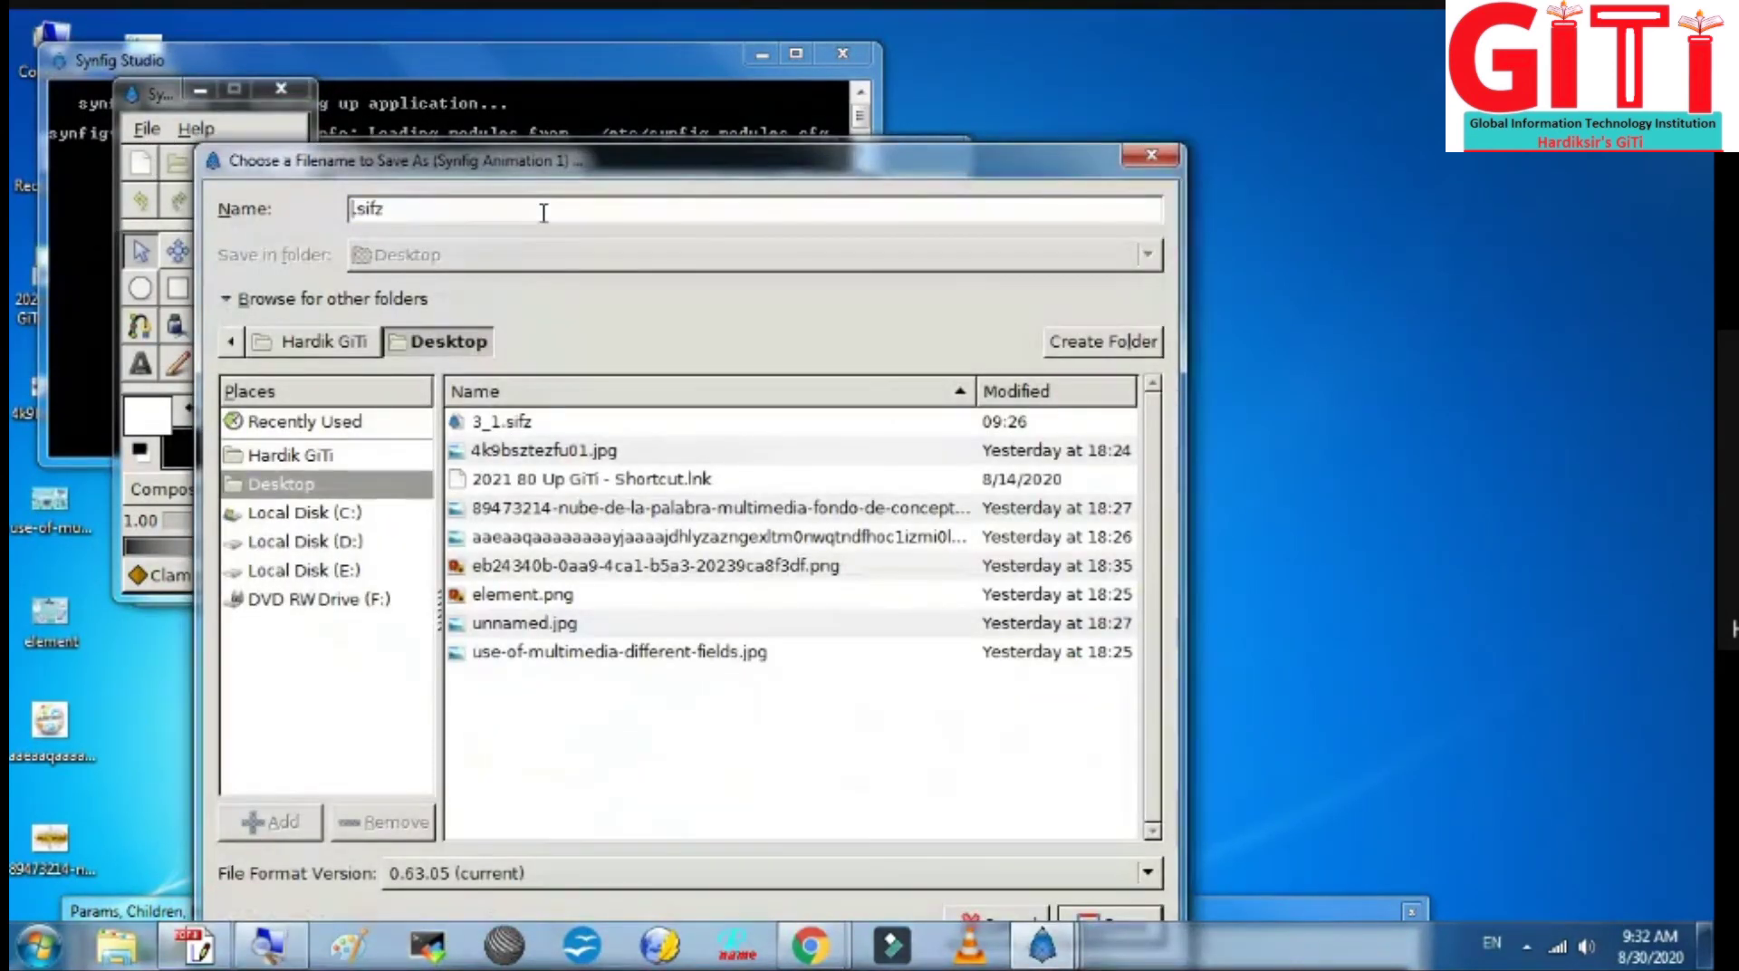
pyautogui.write('3_2')
pyautogui.press('Return')
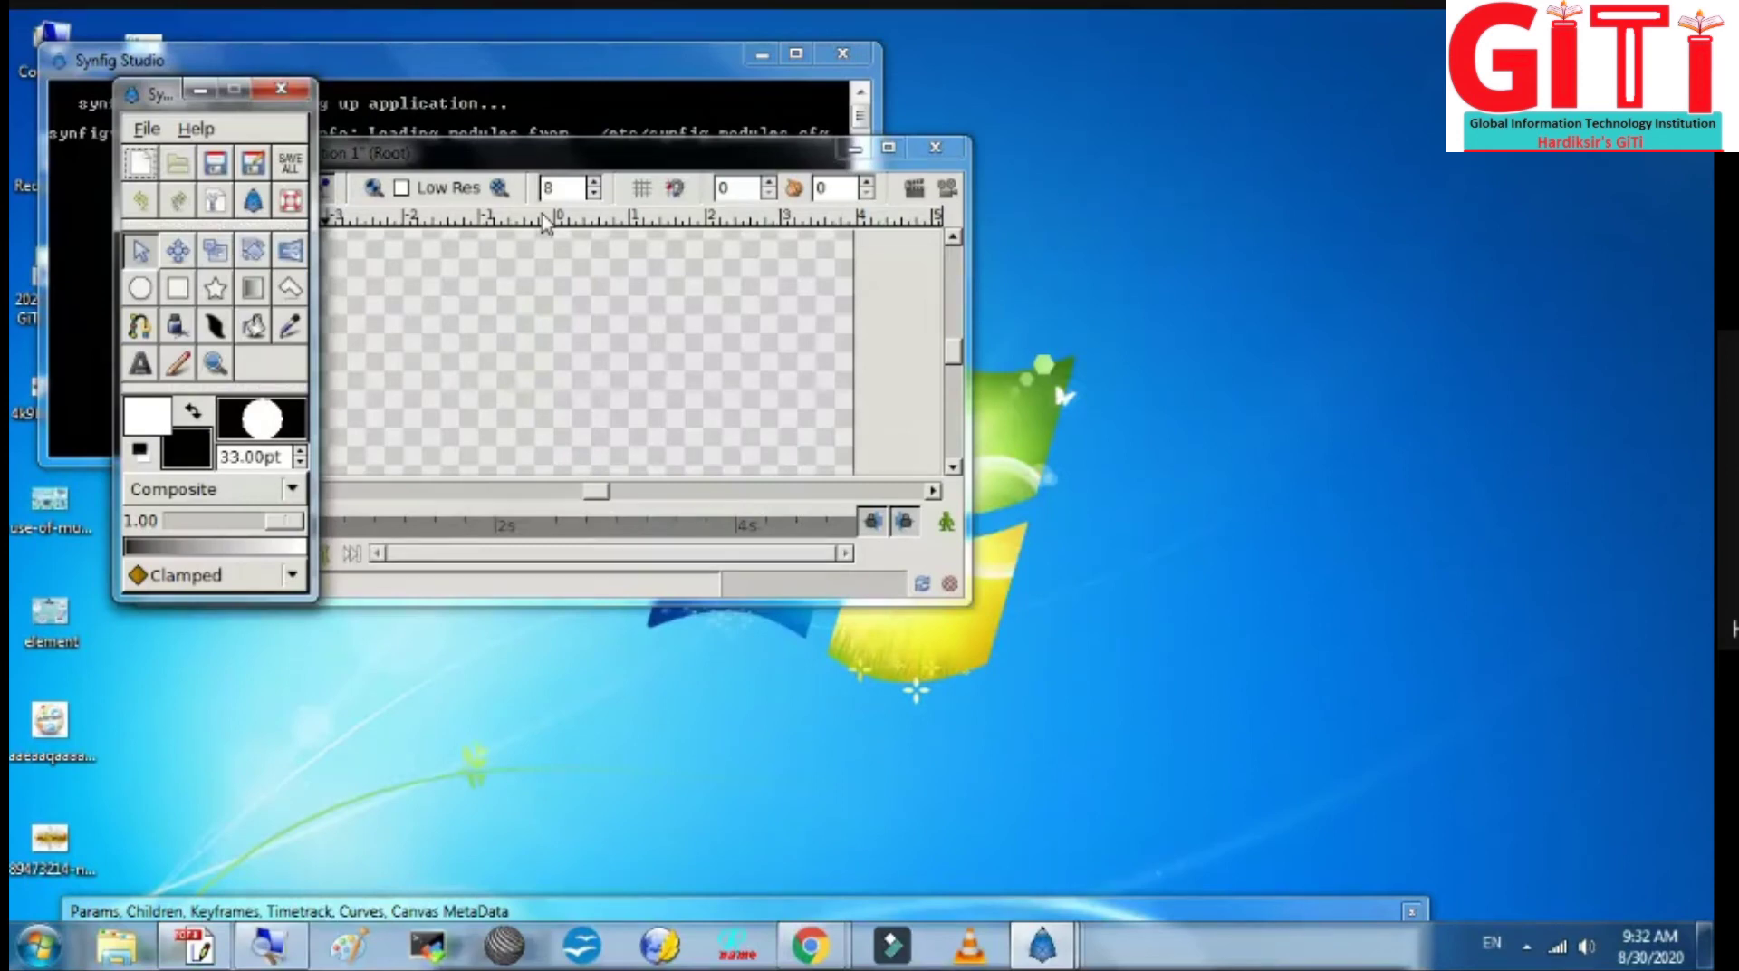
pyautogui.click(888, 148)
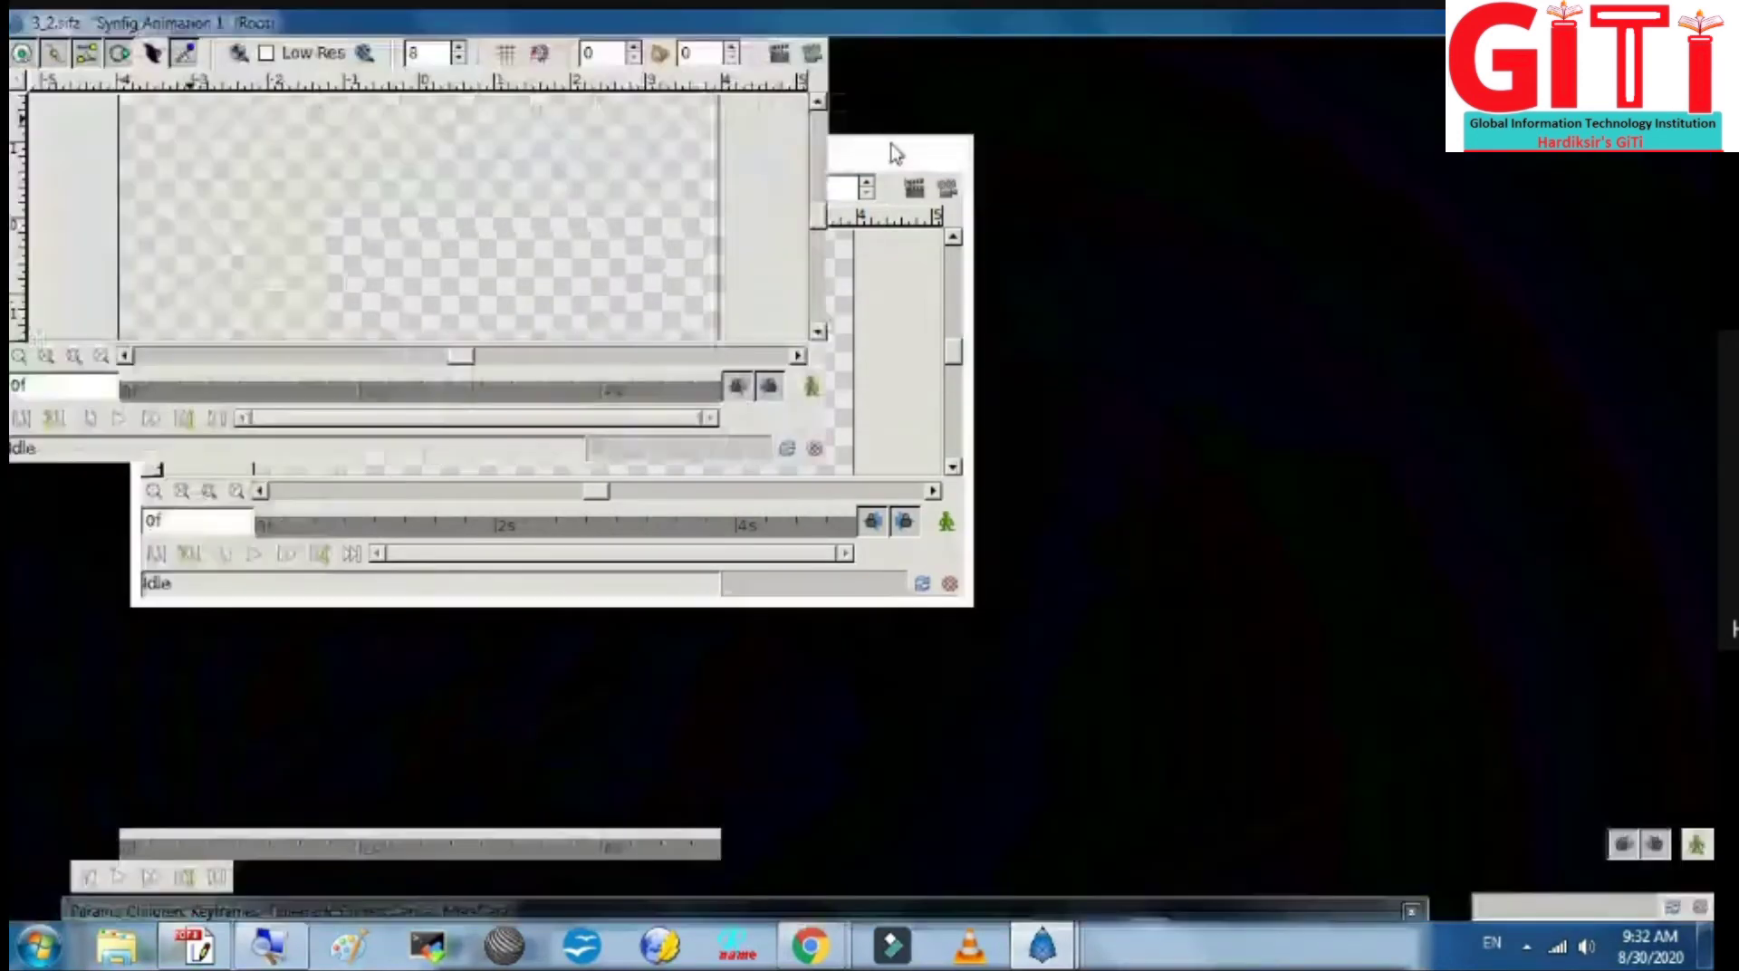
pyautogui.hotkey('alt', 'Tab')
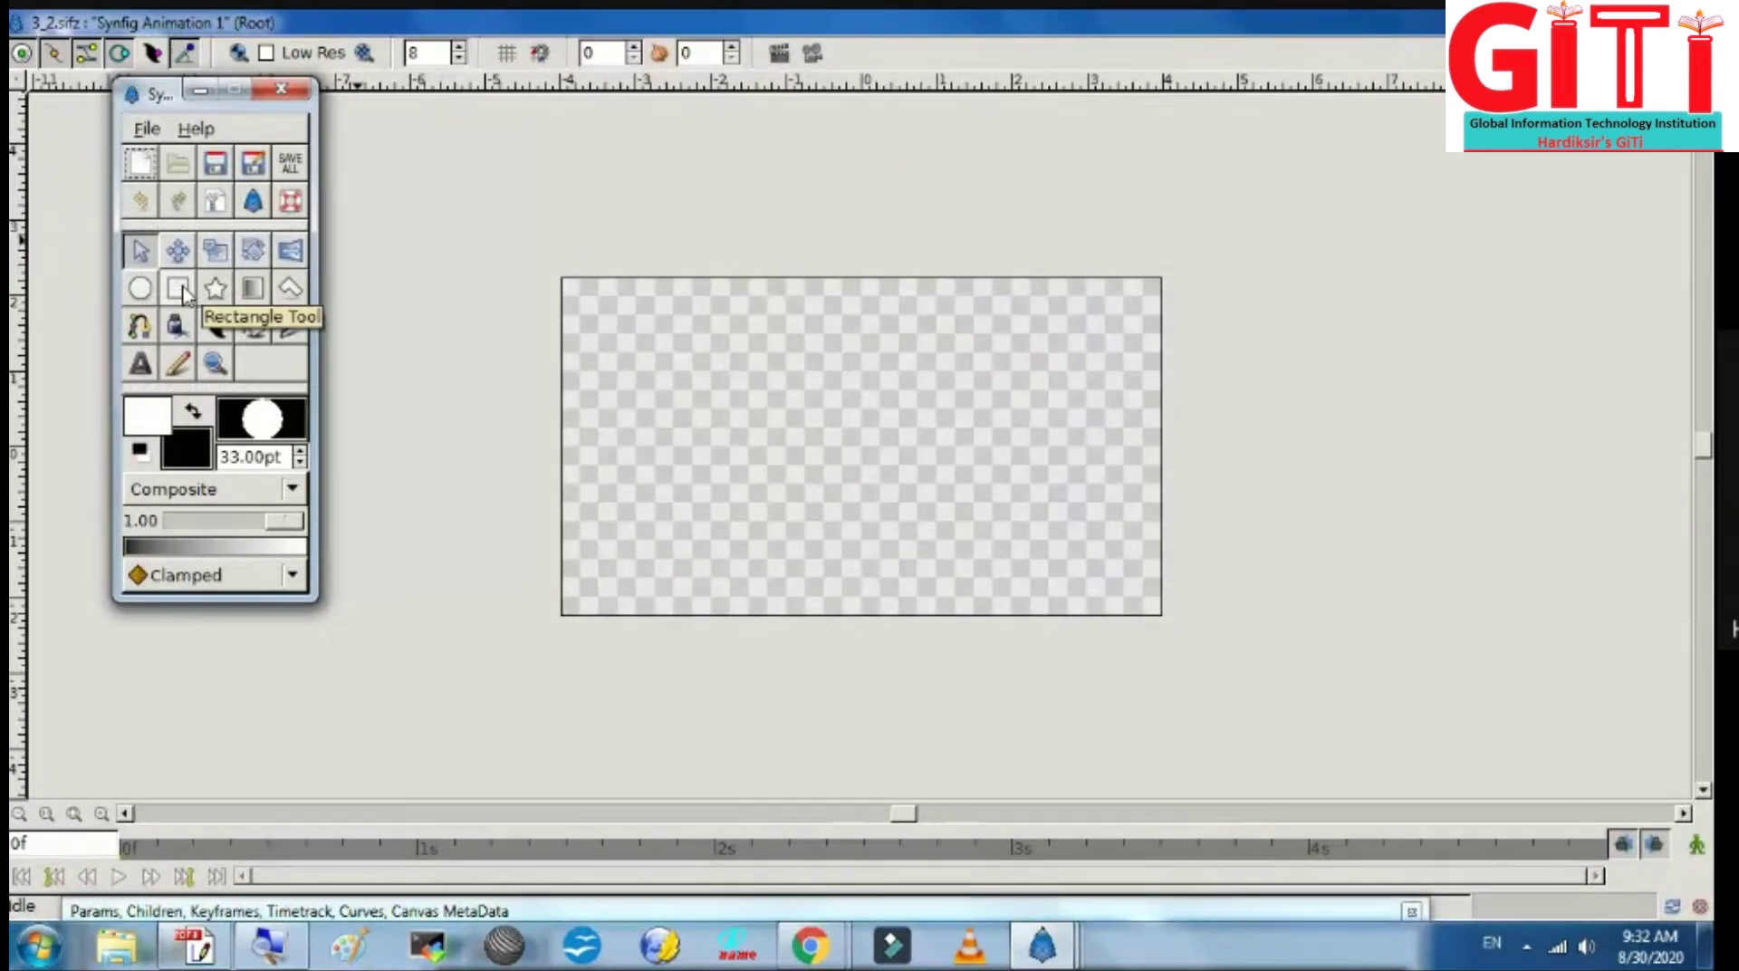
# Step: Swap the outline and fill colours so the fill is white, and reset the panels to their original layout
pyautogui.click(192, 410)
pyautogui.click(177, 288)
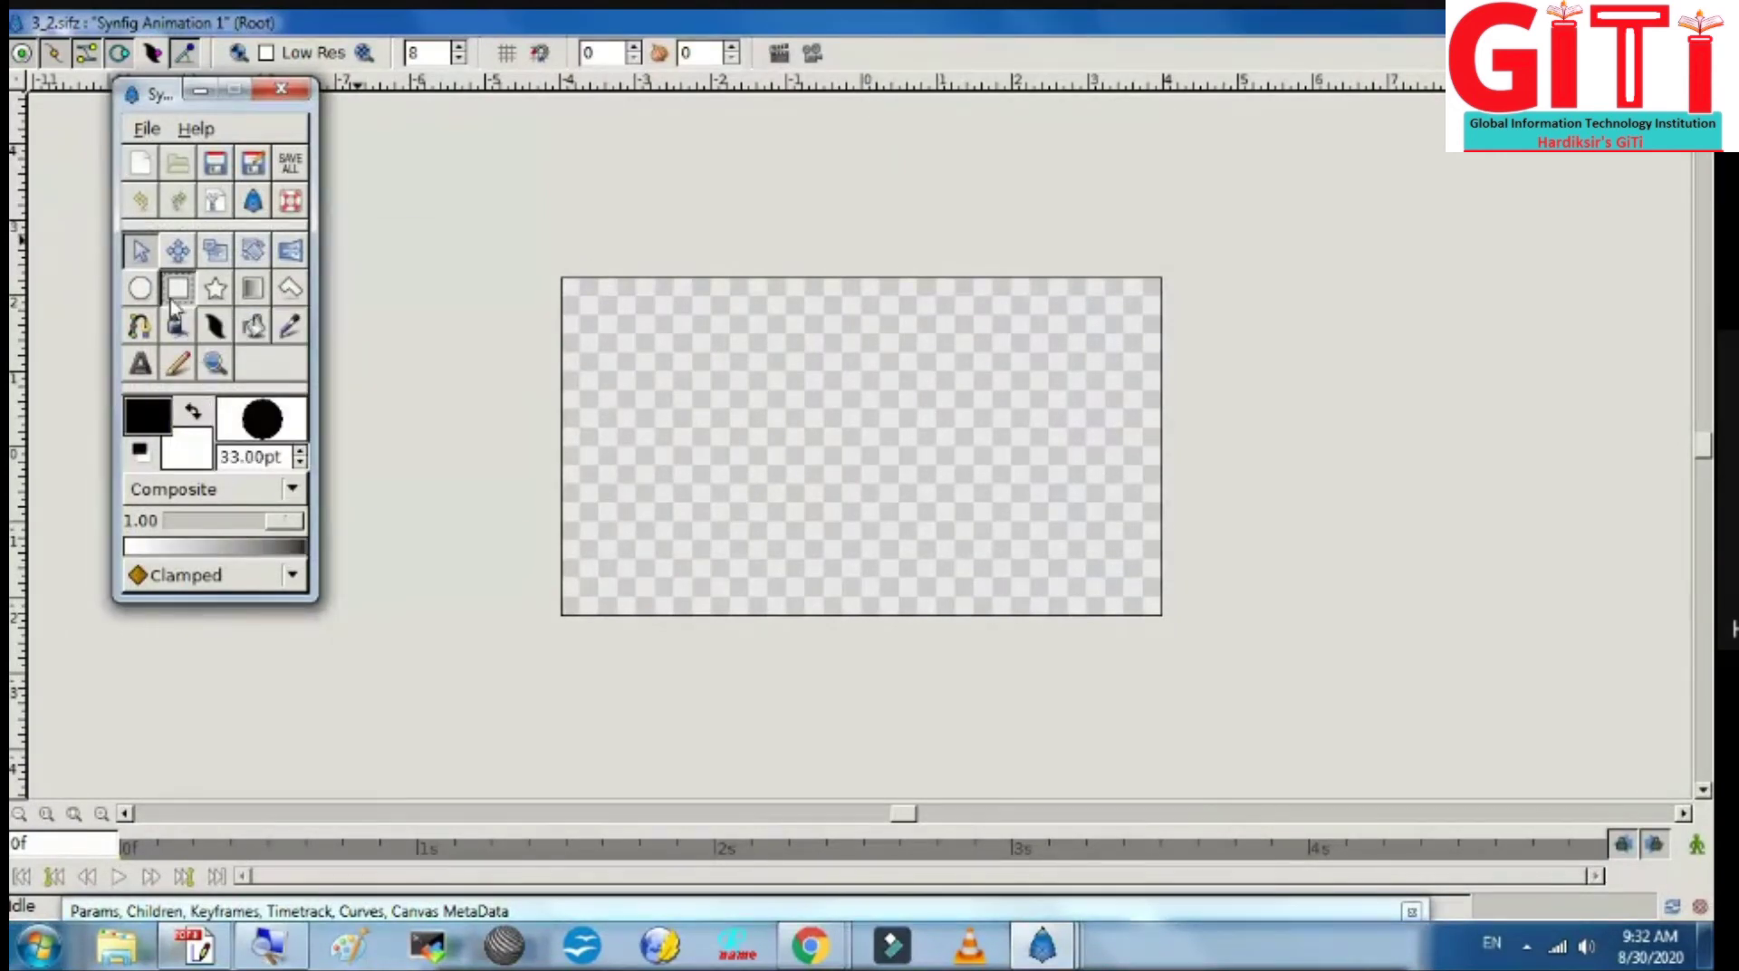
pyautogui.click(450, 244)
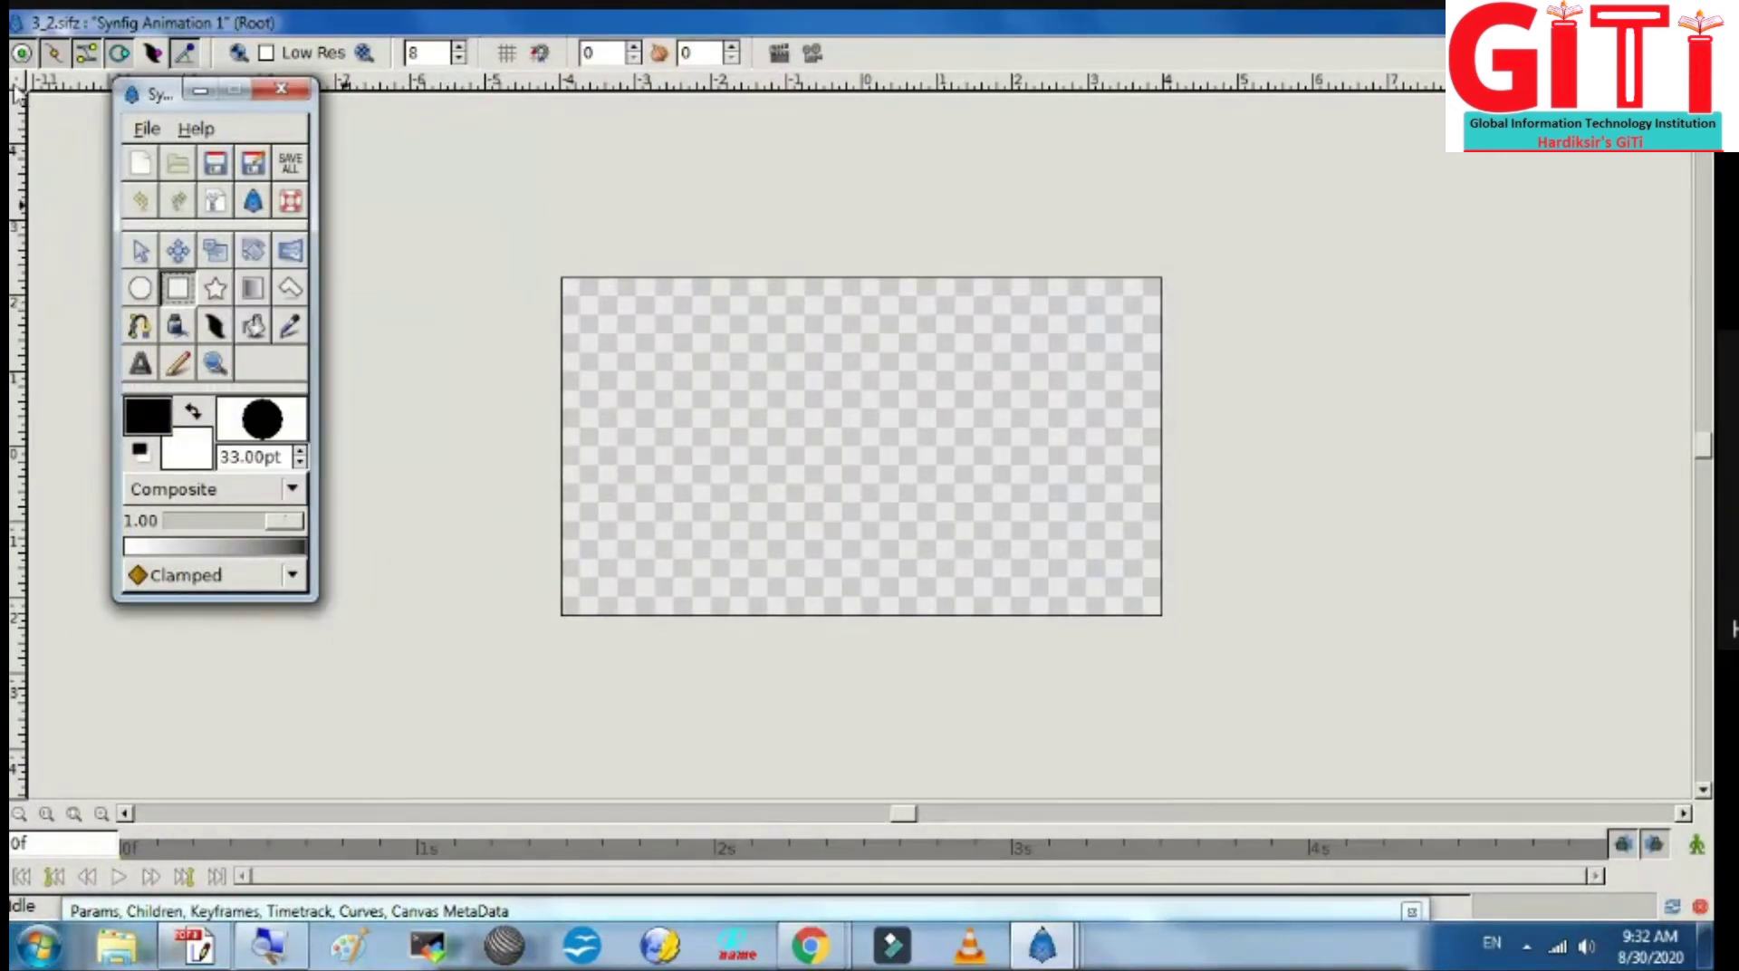
pyautogui.click(147, 129)
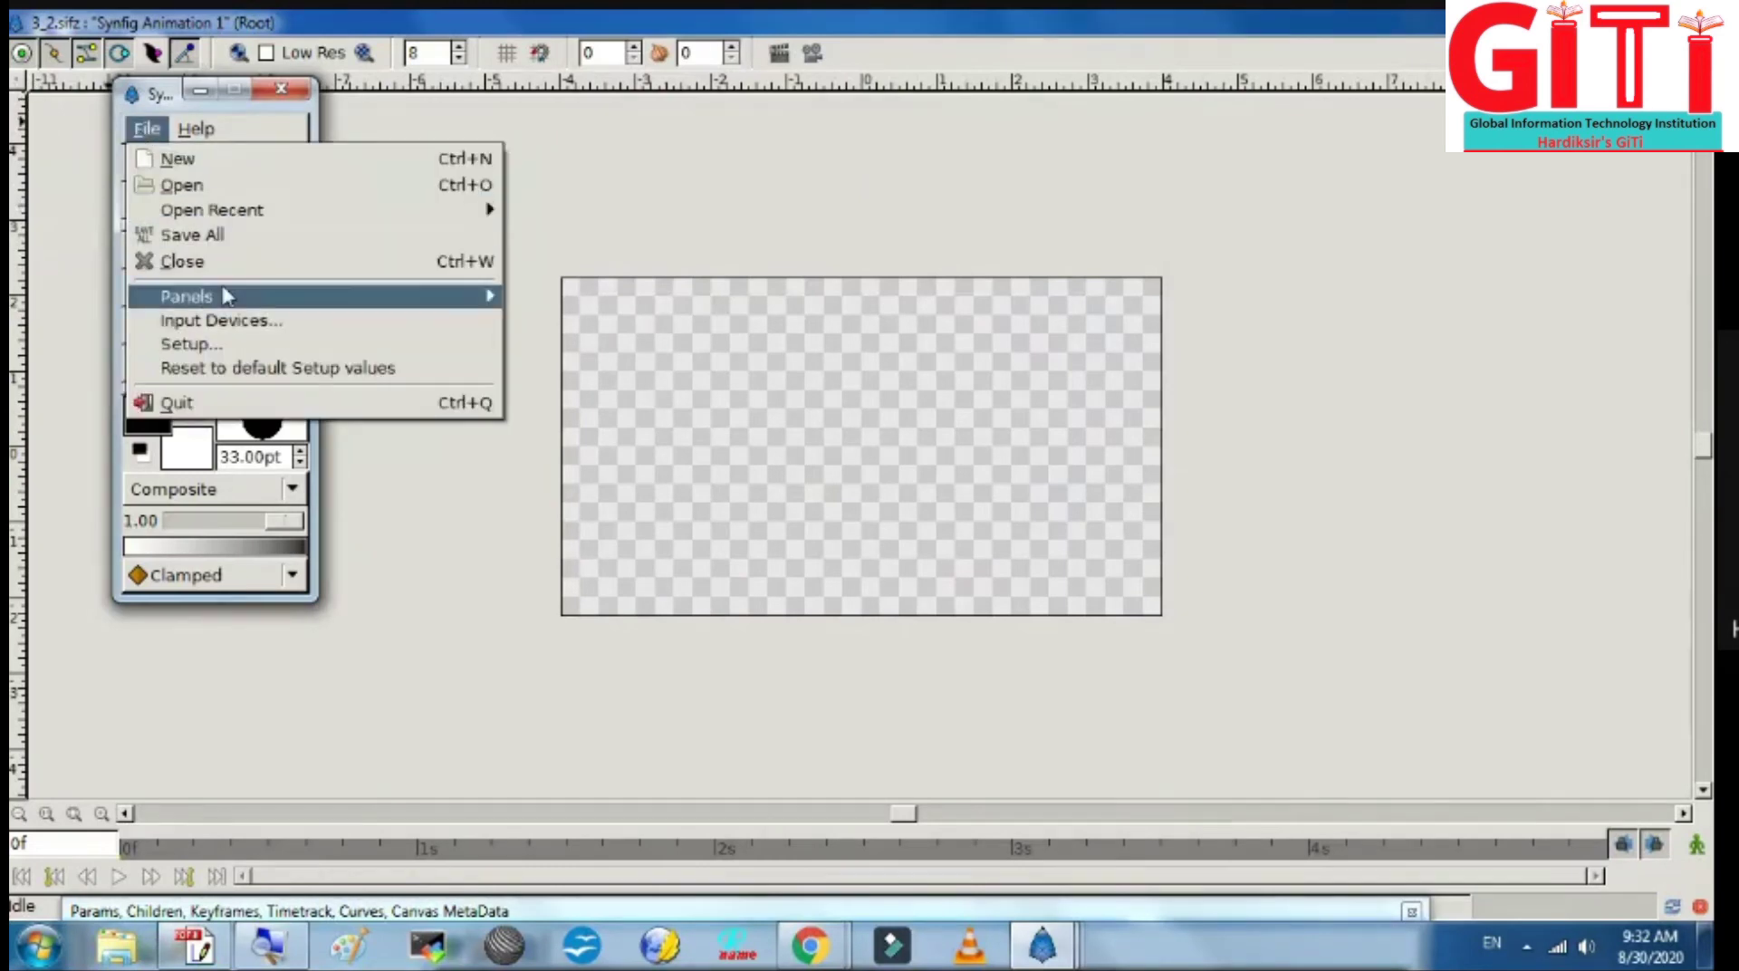
pyautogui.moveTo(231, 298)
pyautogui.click(528, 352)
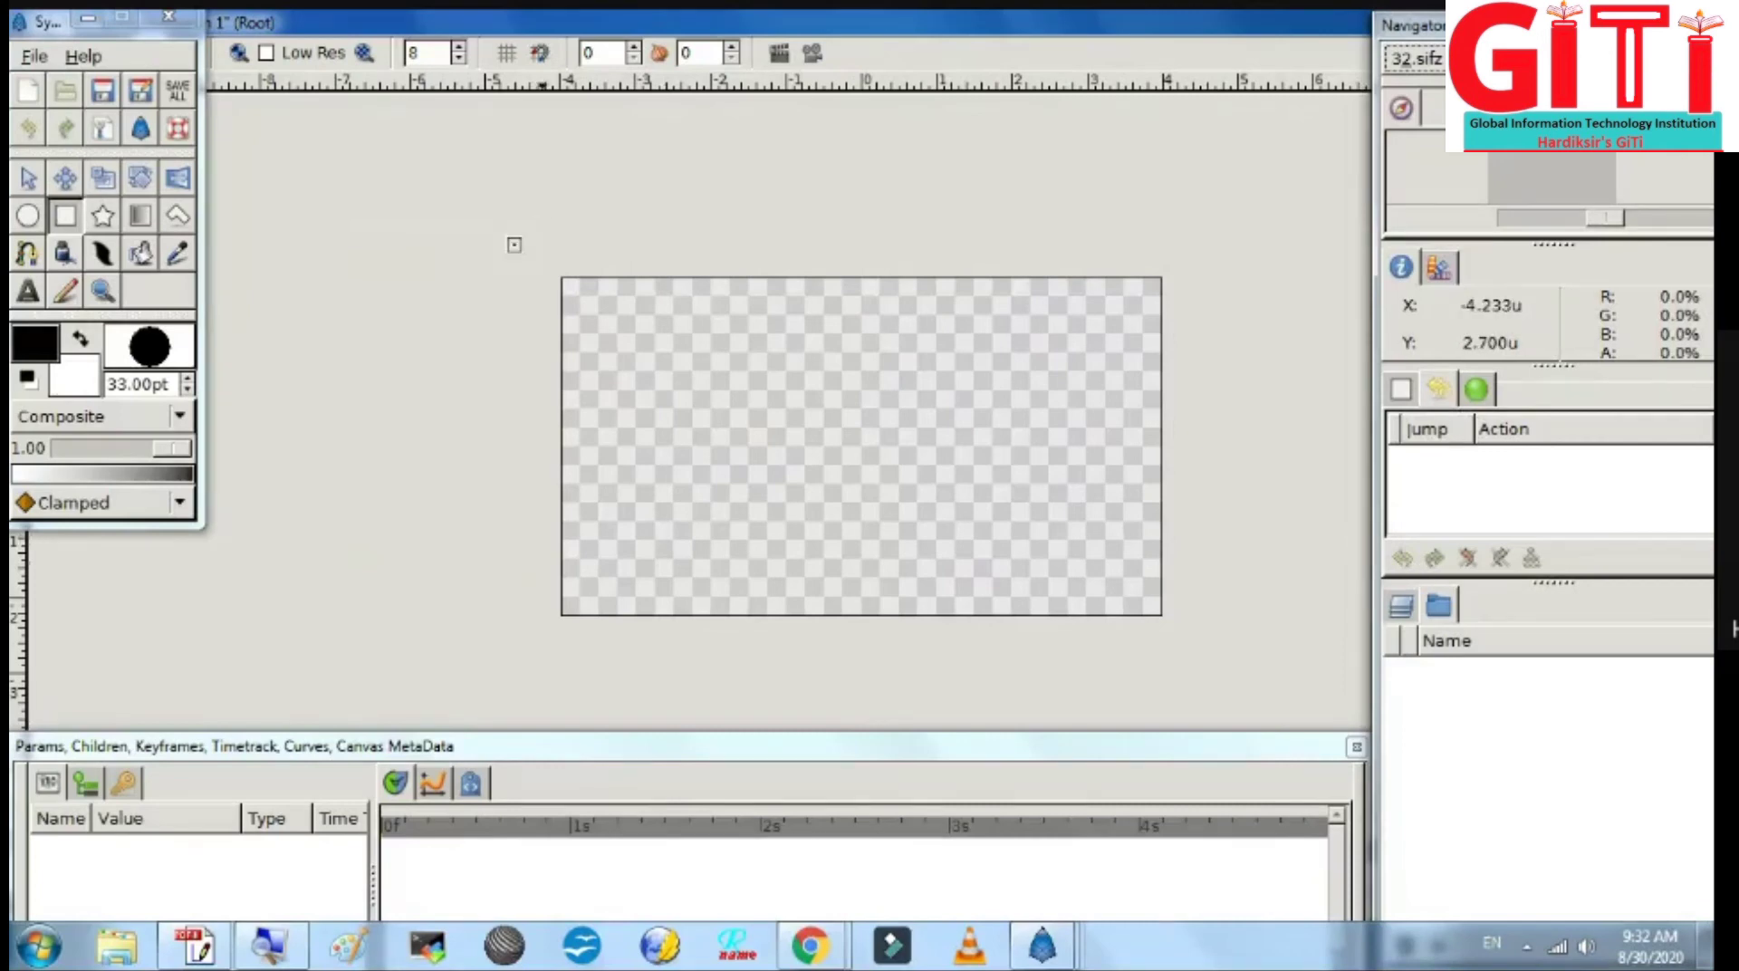
# Step: Draw a white rectangle across the canvas's middle, about 8 units wide and 3 units high, and nudge its upper-left corner outward
pyautogui.click(76, 228)
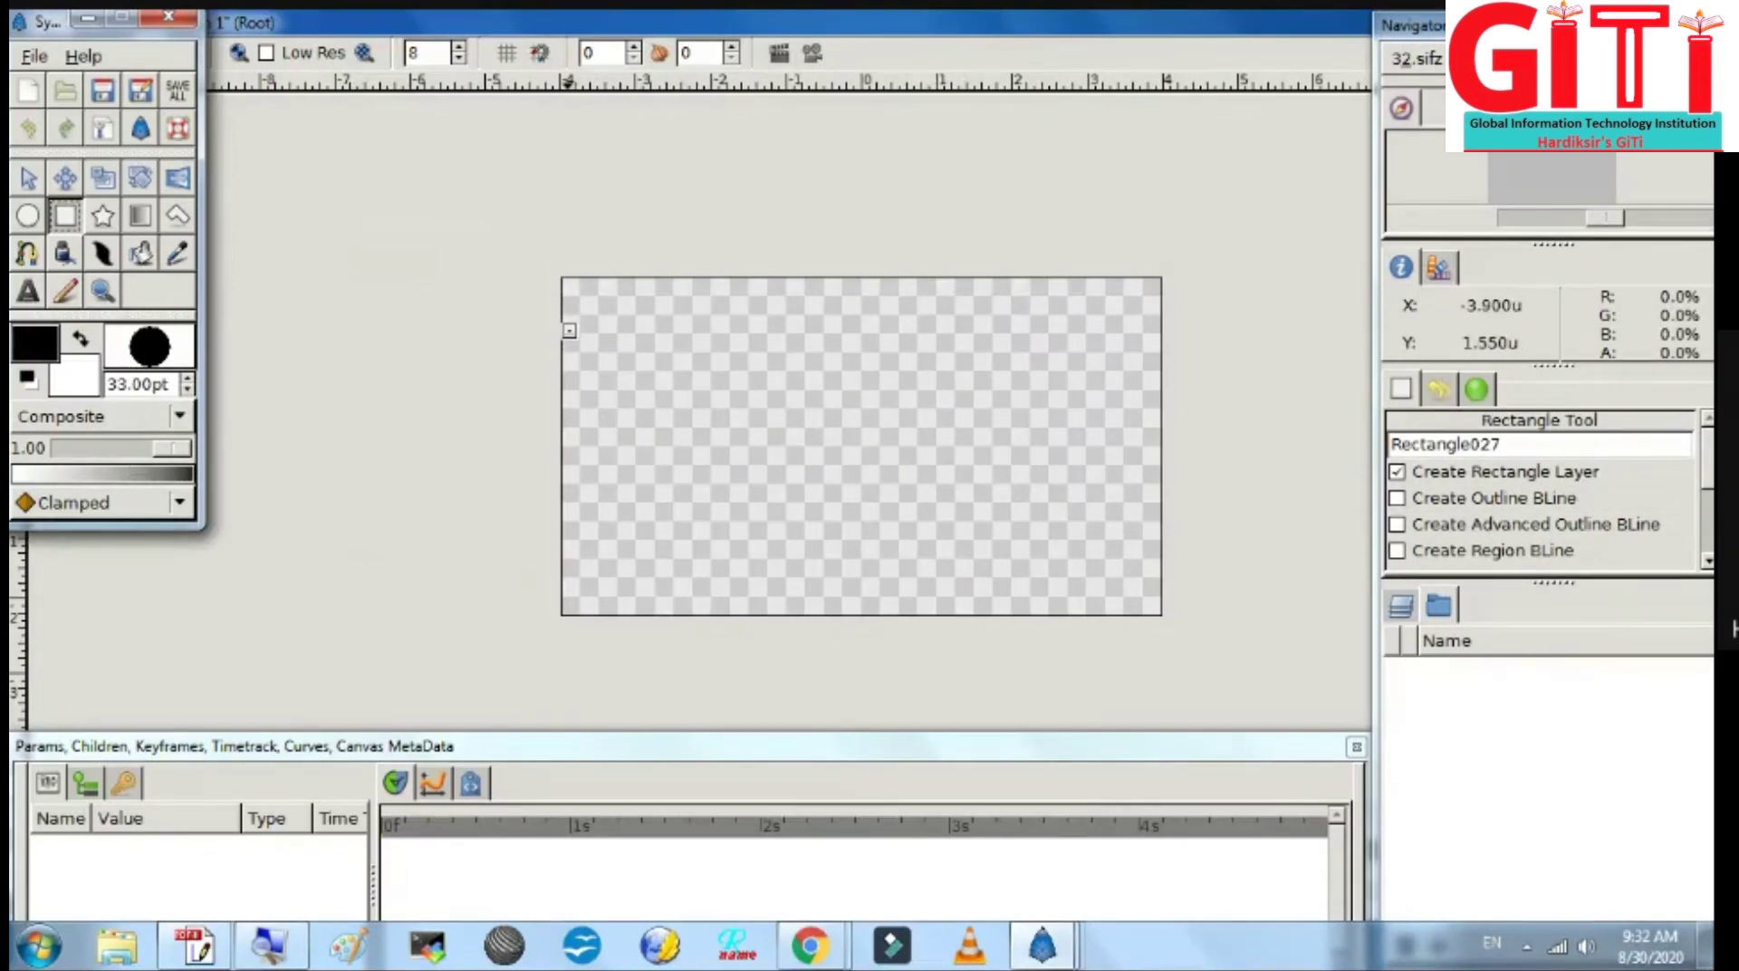
pyautogui.moveTo(572, 333); pyautogui.dragTo(1164, 557)
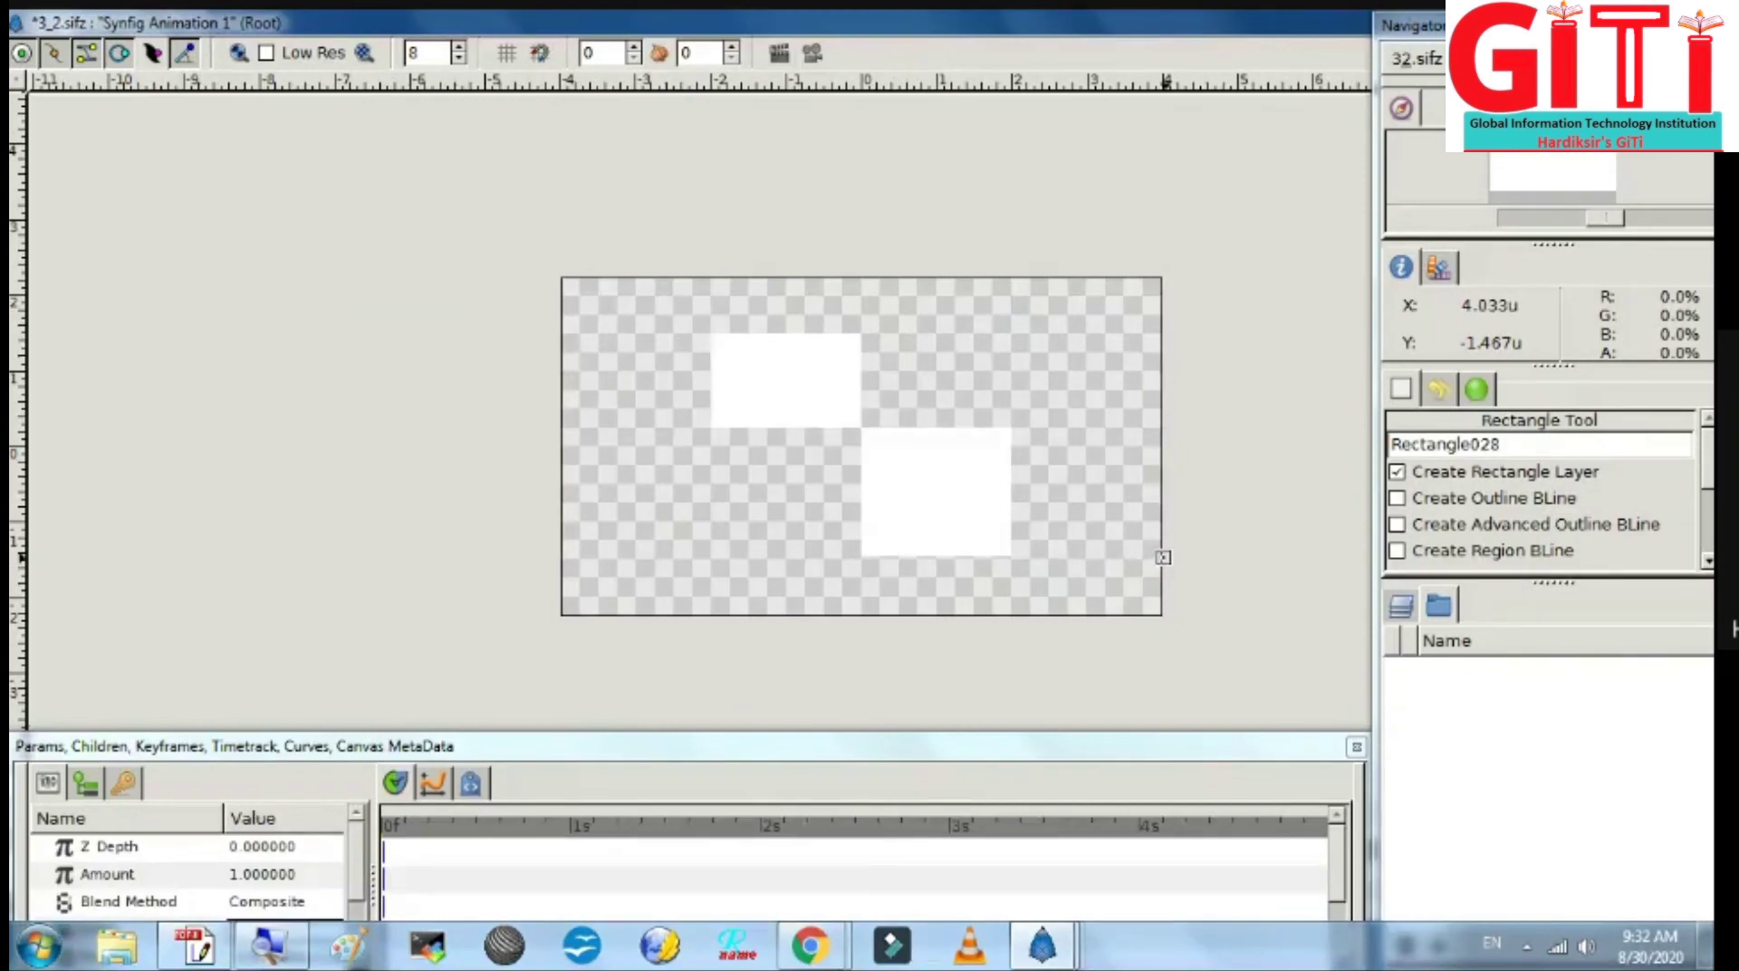
pyautogui.hotkey('alt', 'Tab')
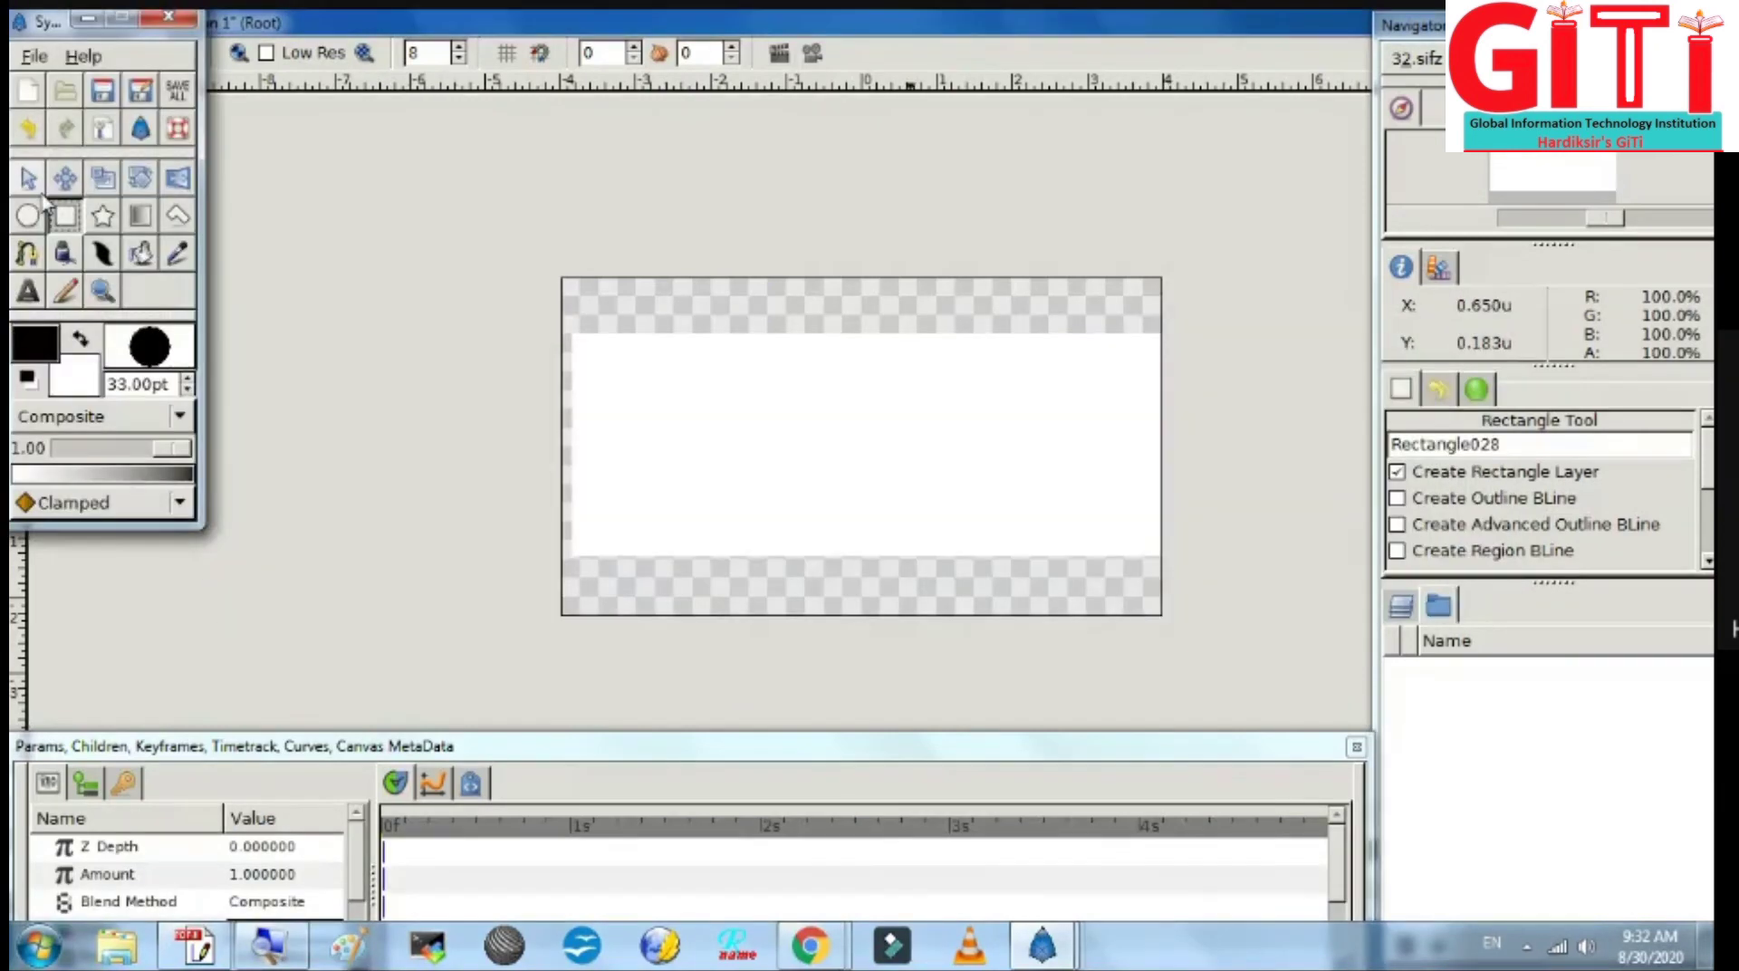
pyautogui.click(28, 179)
pyautogui.moveTo(570, 335); pyautogui.dragTo(565, 331)
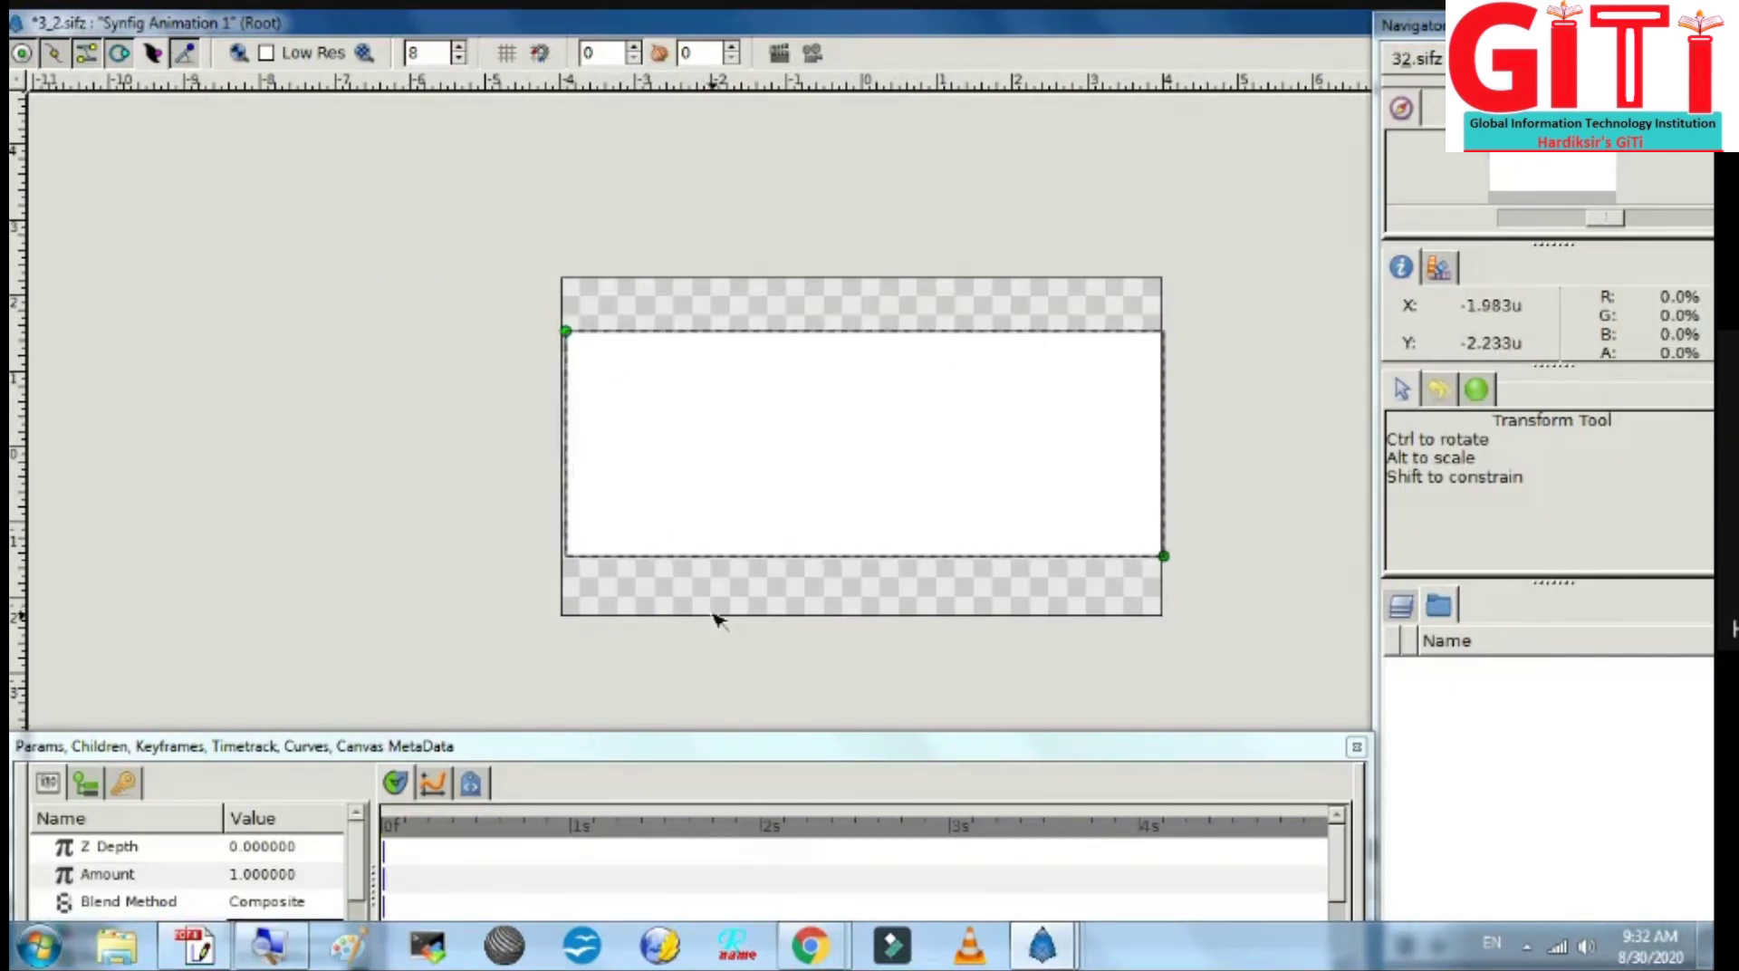
pyautogui.click(711, 587)
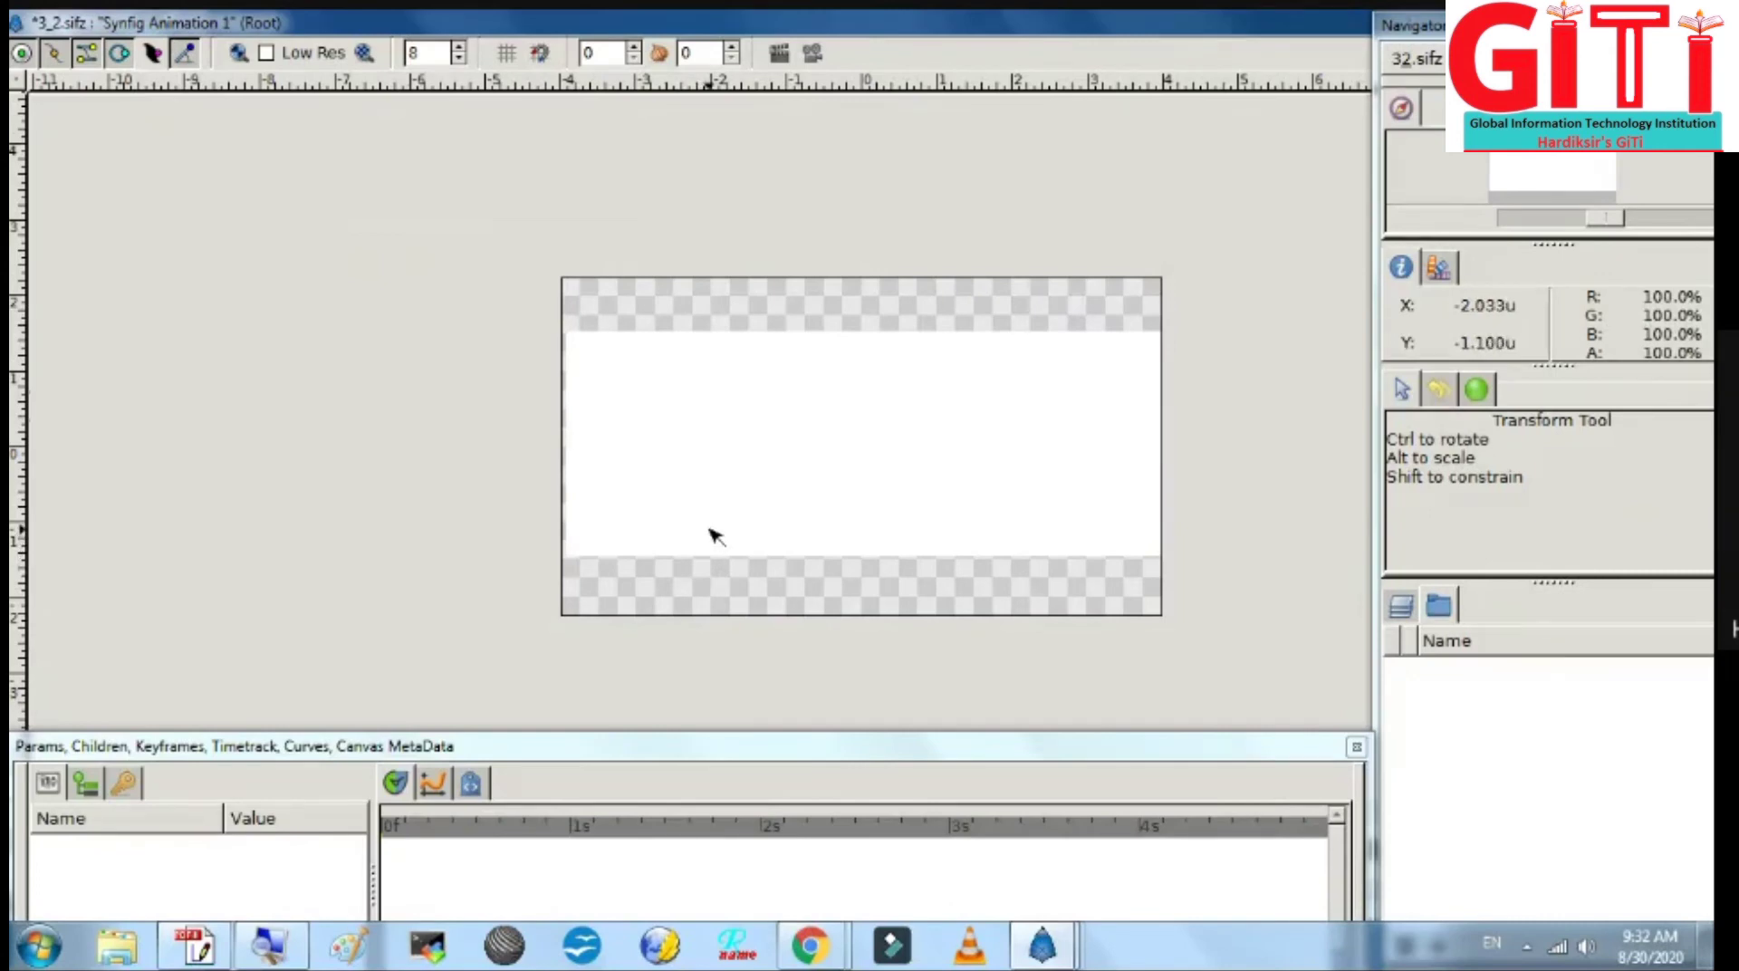
# Step: Swap the colours back to a black fill and draw a circle of about 0.43u radius near the rectangle's left edge
pyautogui.hotkey('alt', 'Tab')
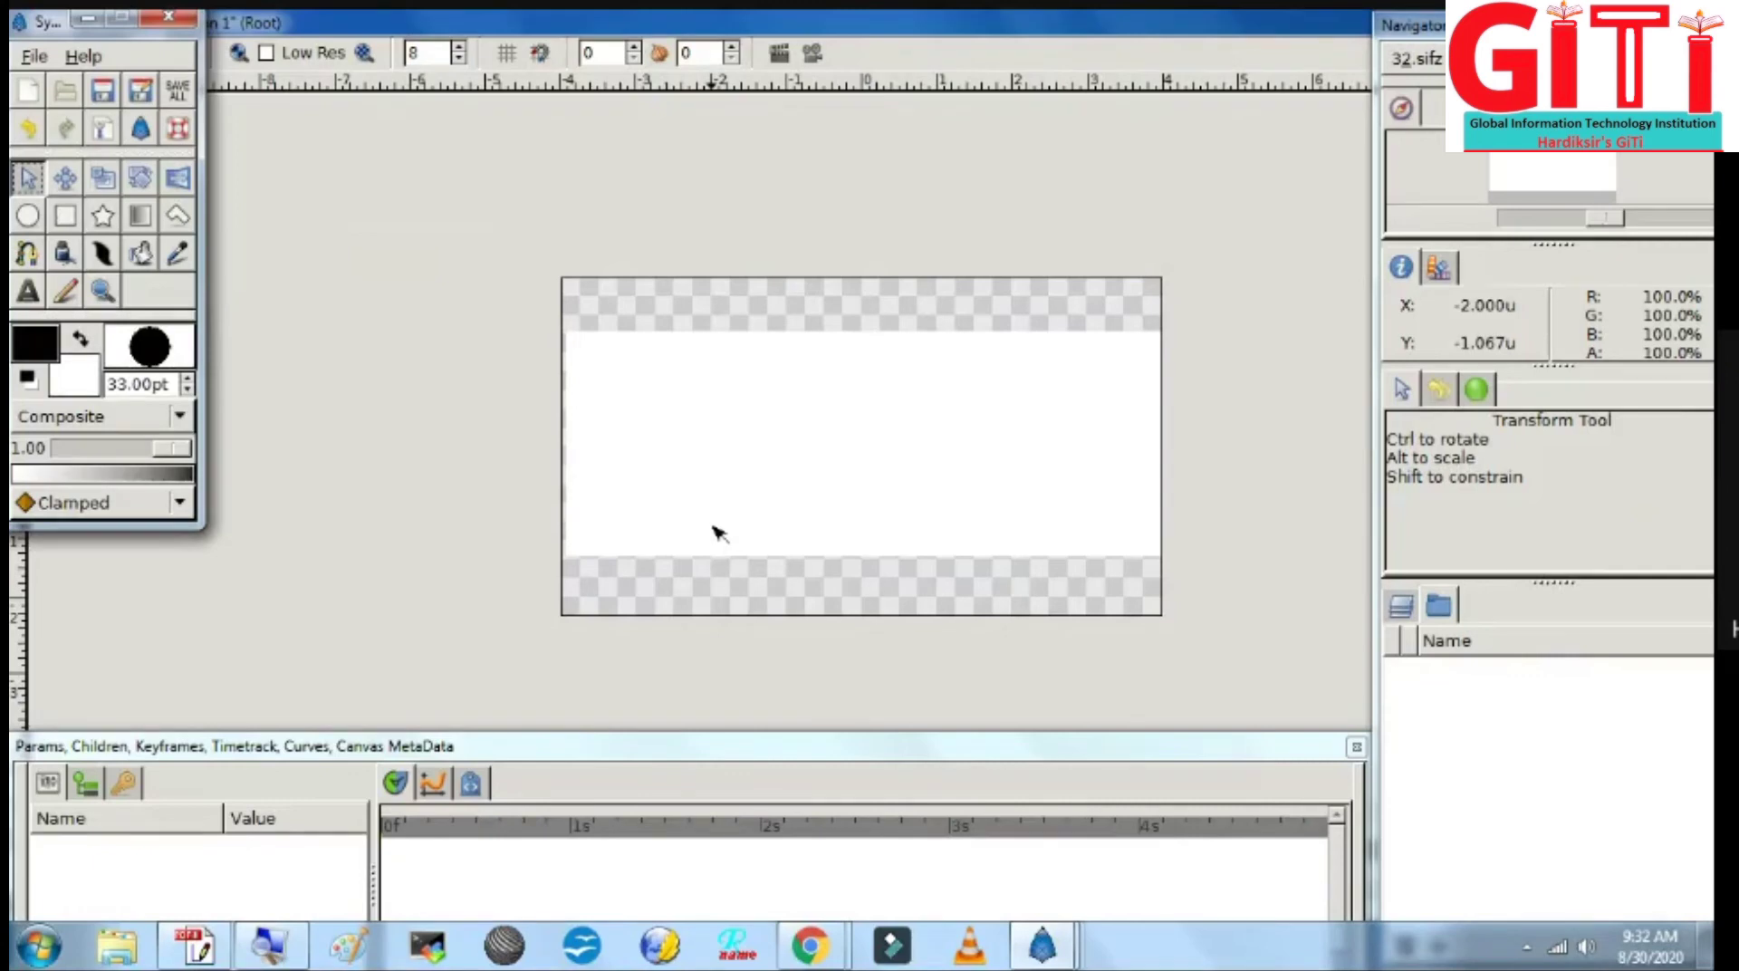
pyautogui.click(81, 338)
pyautogui.click(27, 217)
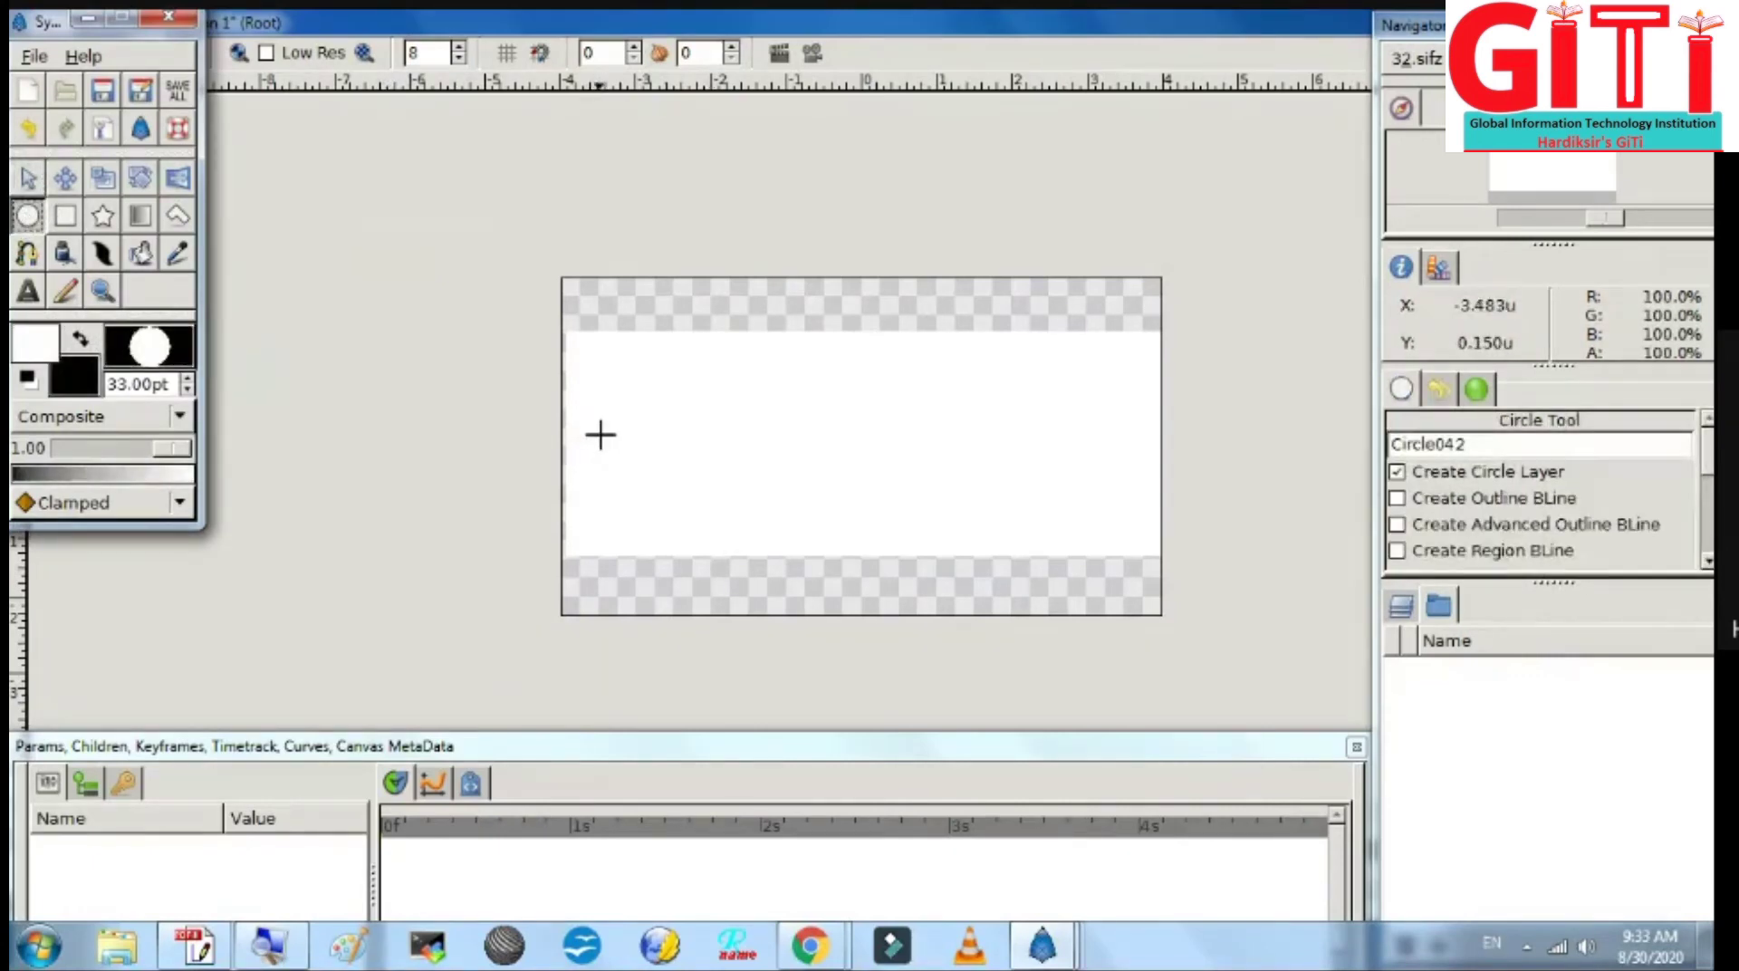
pyautogui.moveTo(602, 434); pyautogui.dragTo(632, 455)
pyautogui.hotkey('alt', 'a')
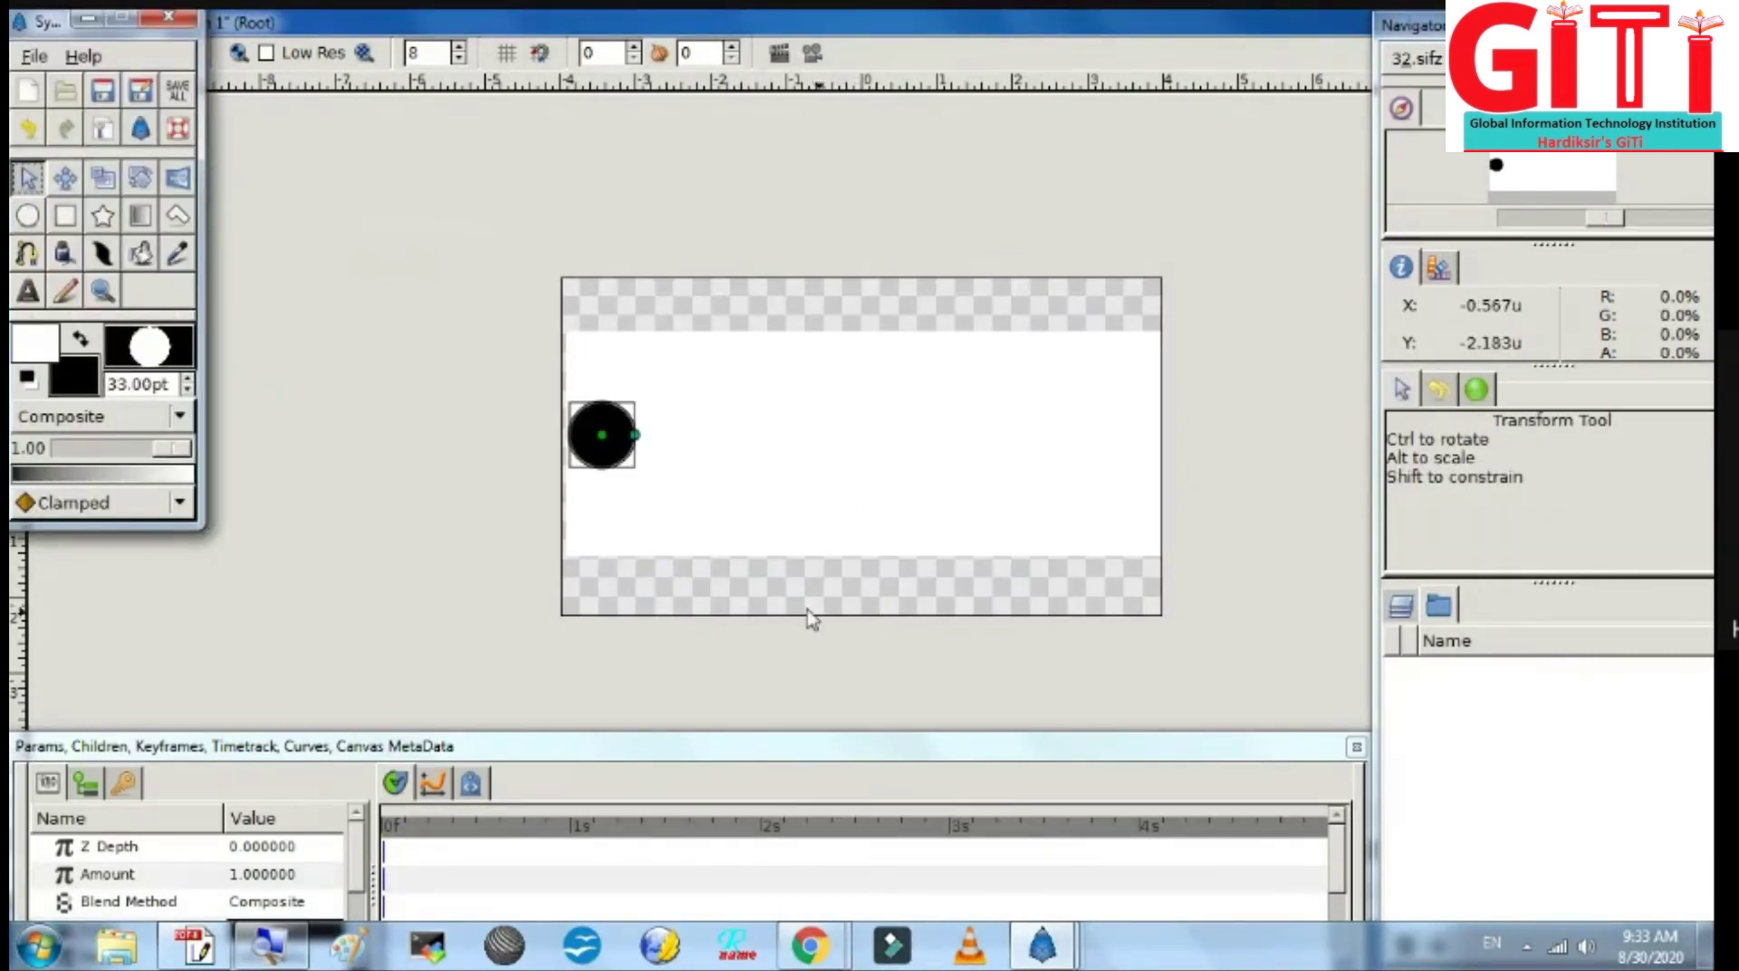
# Step: Close the Navigator panel group, move the Params panel clear of the timeline, and turn on animate editing mode
pyautogui.moveTo(1587, 25); pyautogui.dragTo(1485, 121)
pyautogui.click(1628, 115)
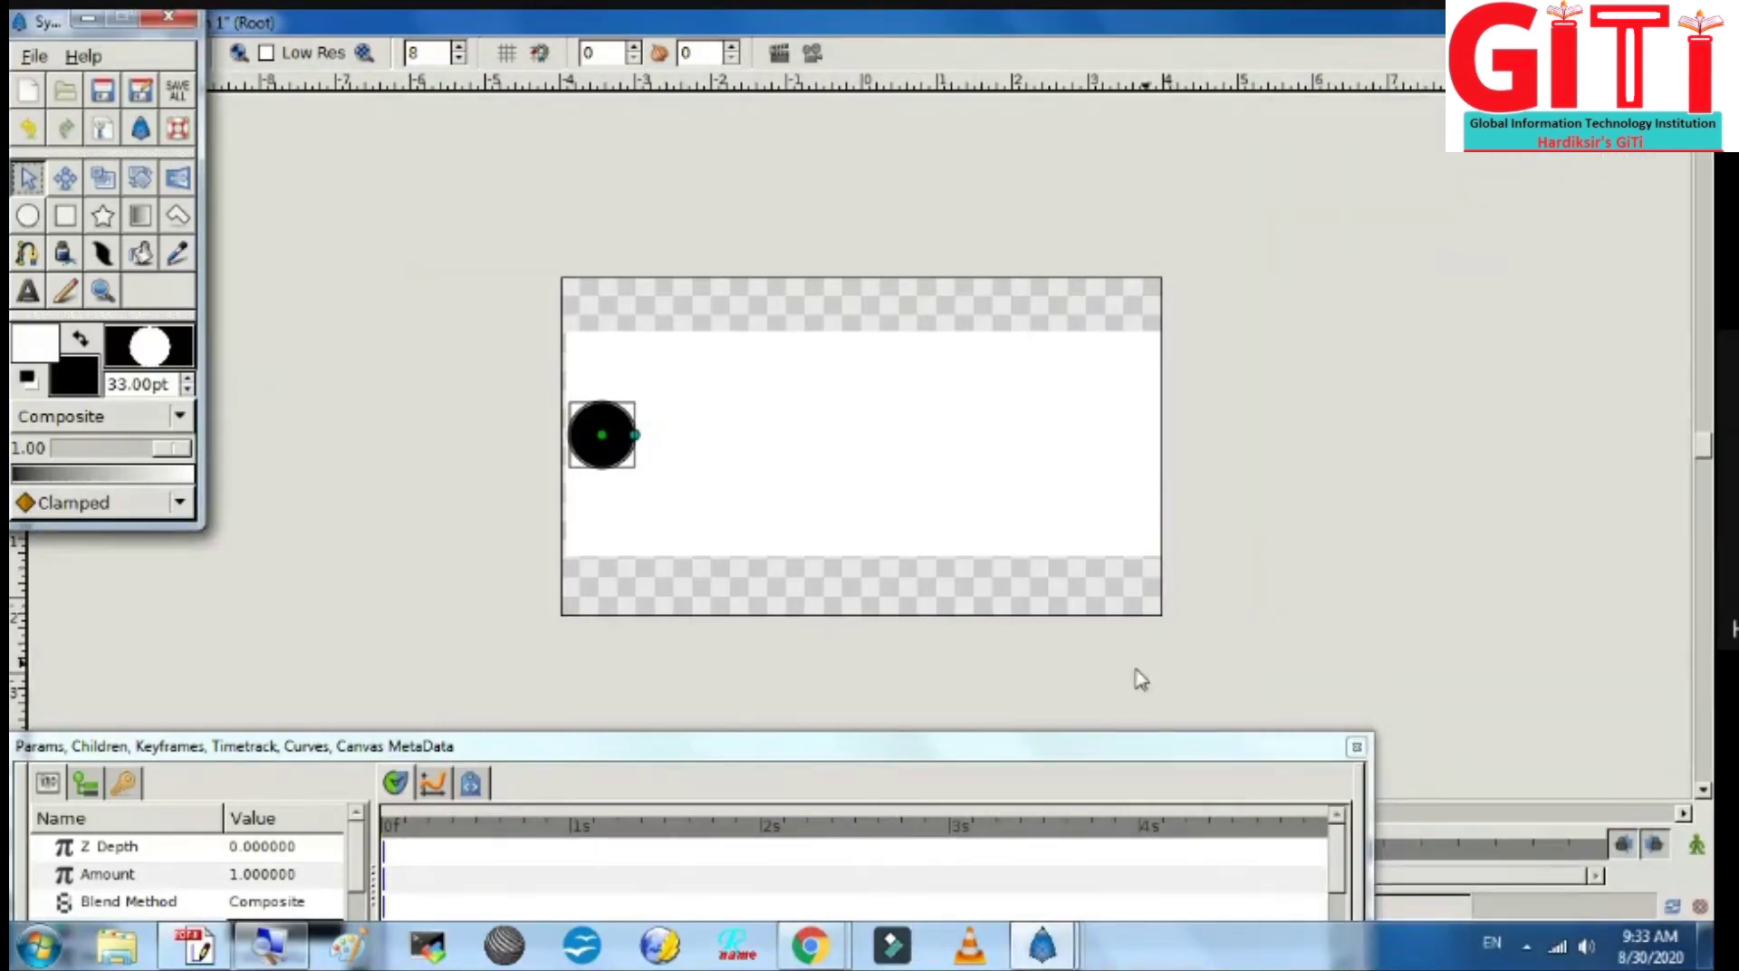
pyautogui.moveTo(1107, 745); pyautogui.dragTo(1217, 583)
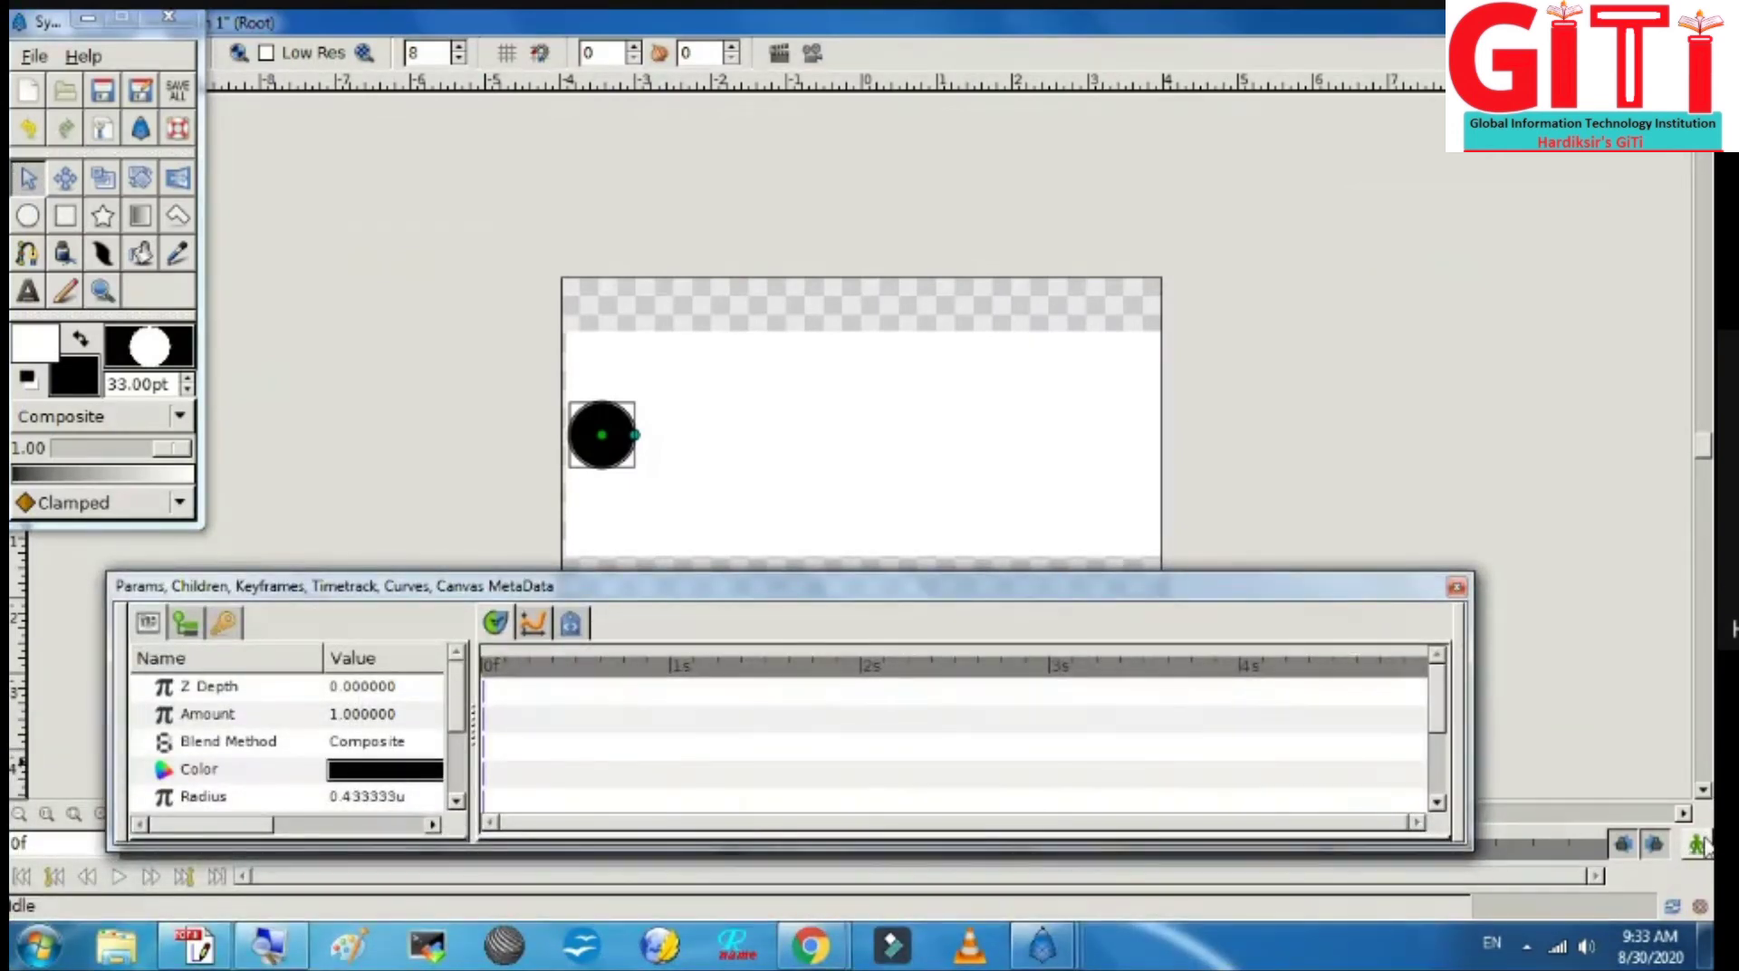
pyautogui.click(1698, 845)
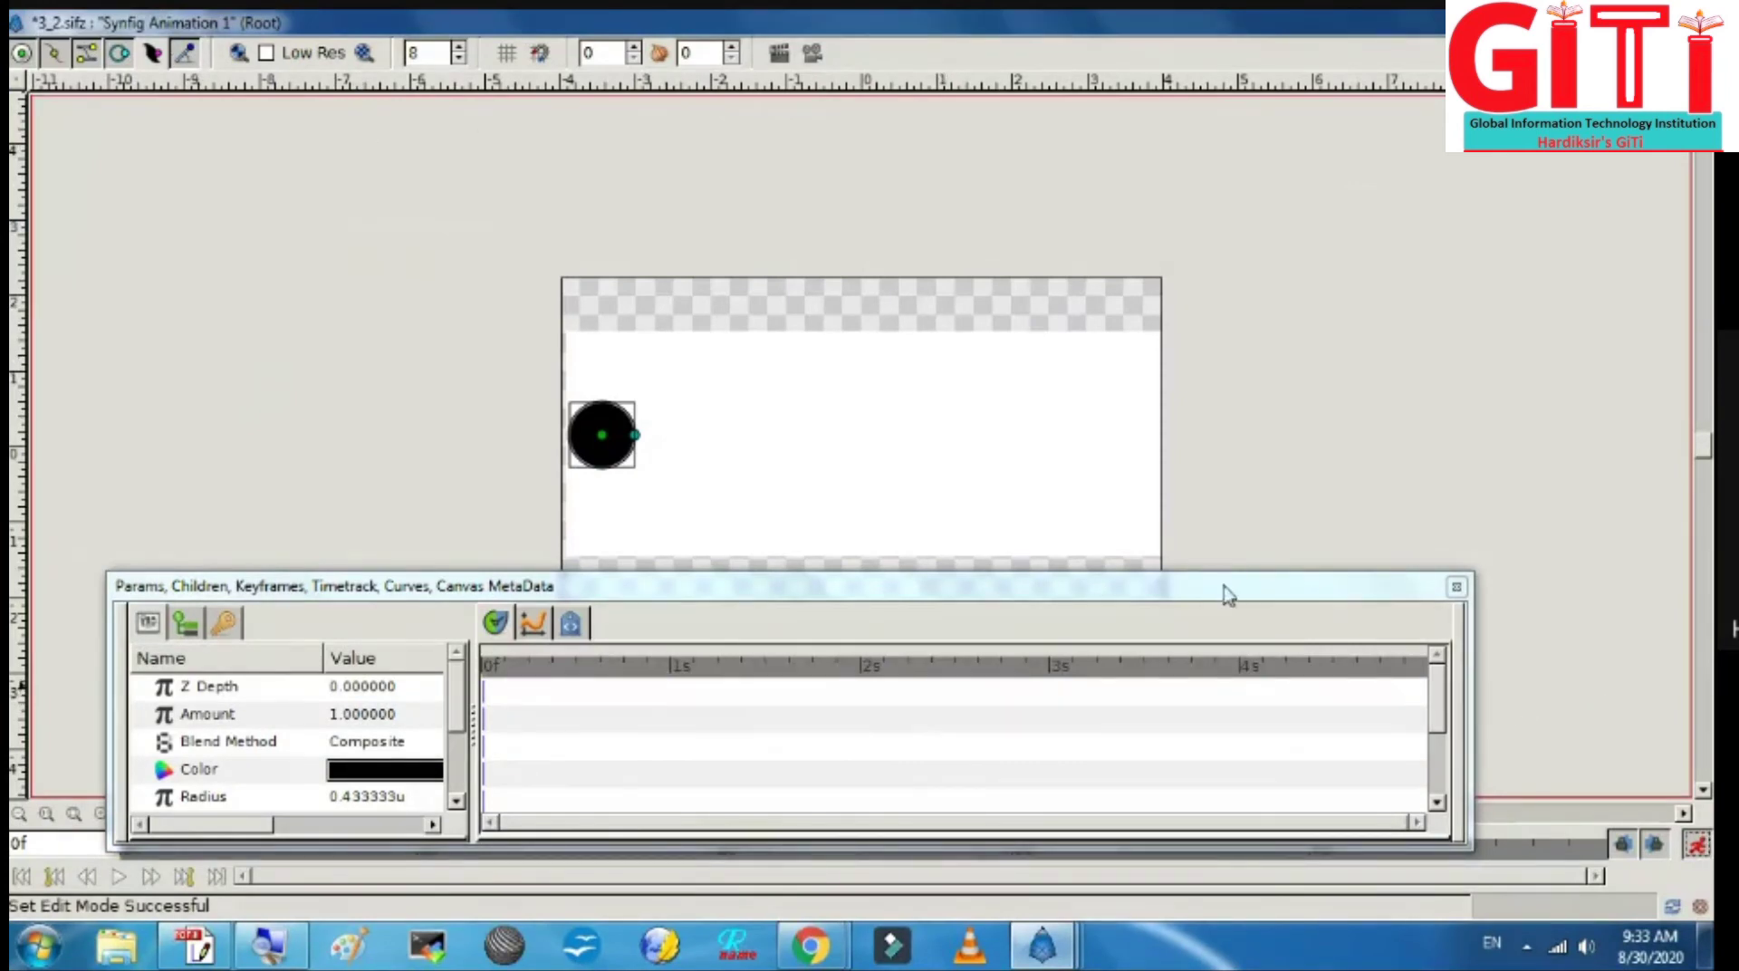
# Step: Reposition and heighten the Params and Keyframes panel below the circle, and widen its parameter list to show the Type column
pyautogui.moveTo(1703, 452); pyautogui.dragTo(1624, 581)
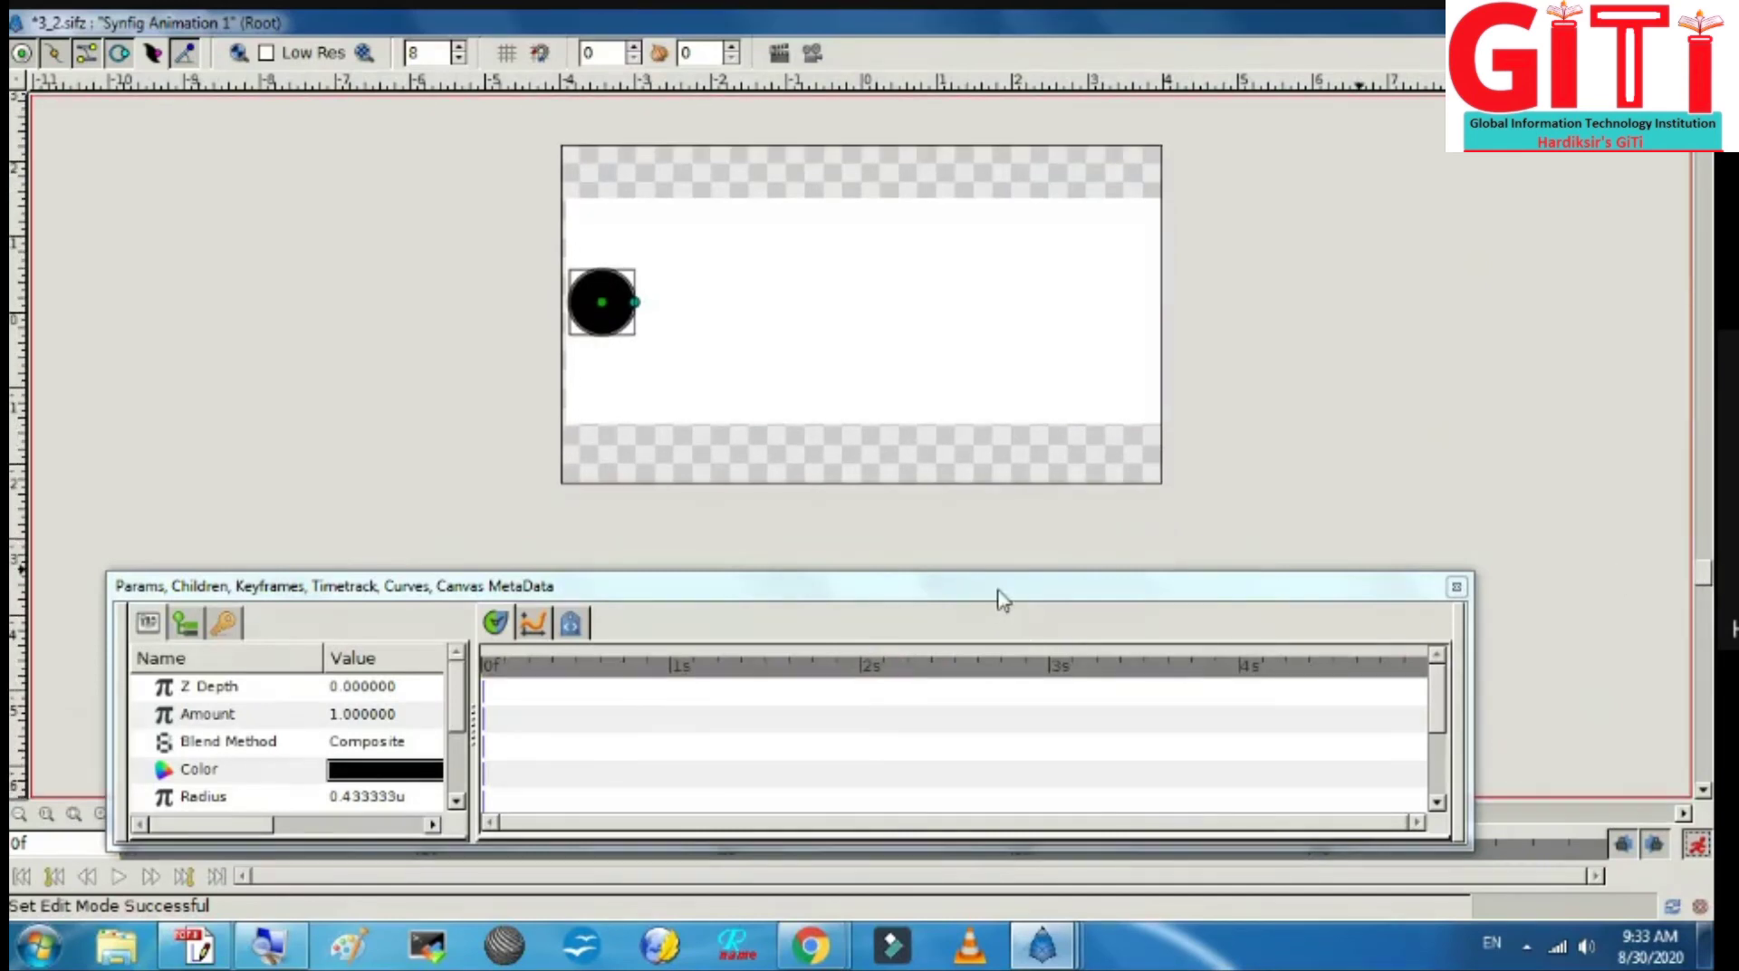
pyautogui.moveTo(1000, 590); pyautogui.dragTo(1037, 474)
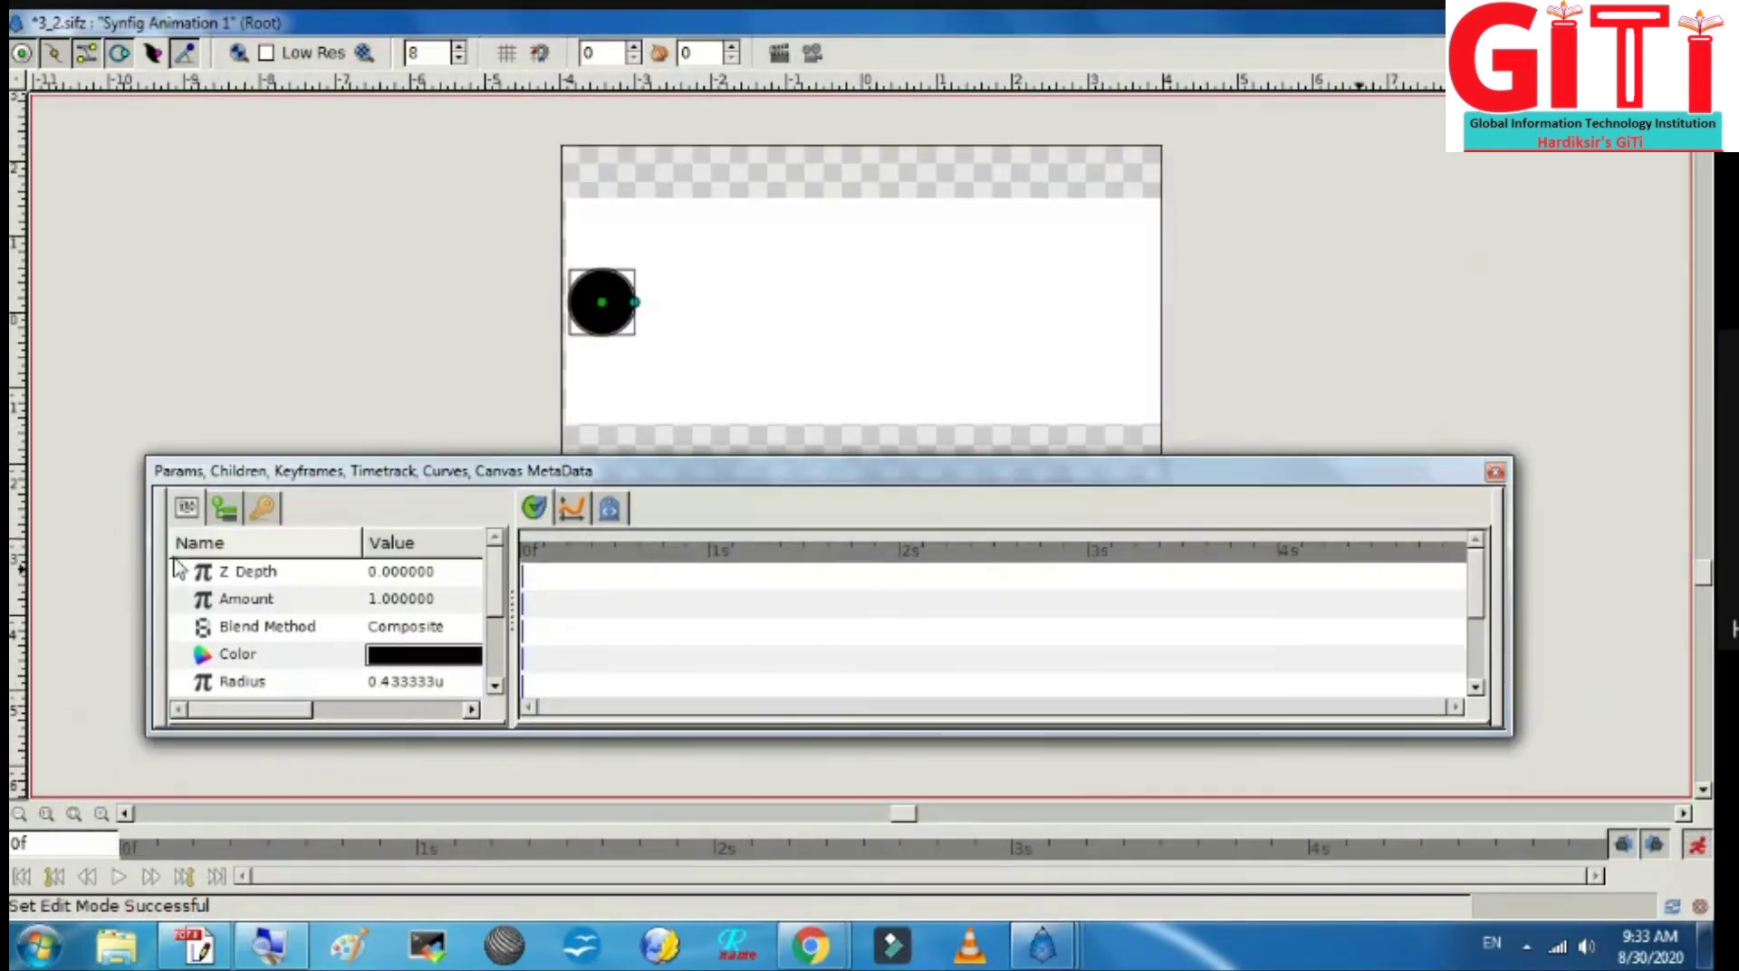
pyautogui.moveTo(431, 453); pyautogui.dragTo(440, 405)
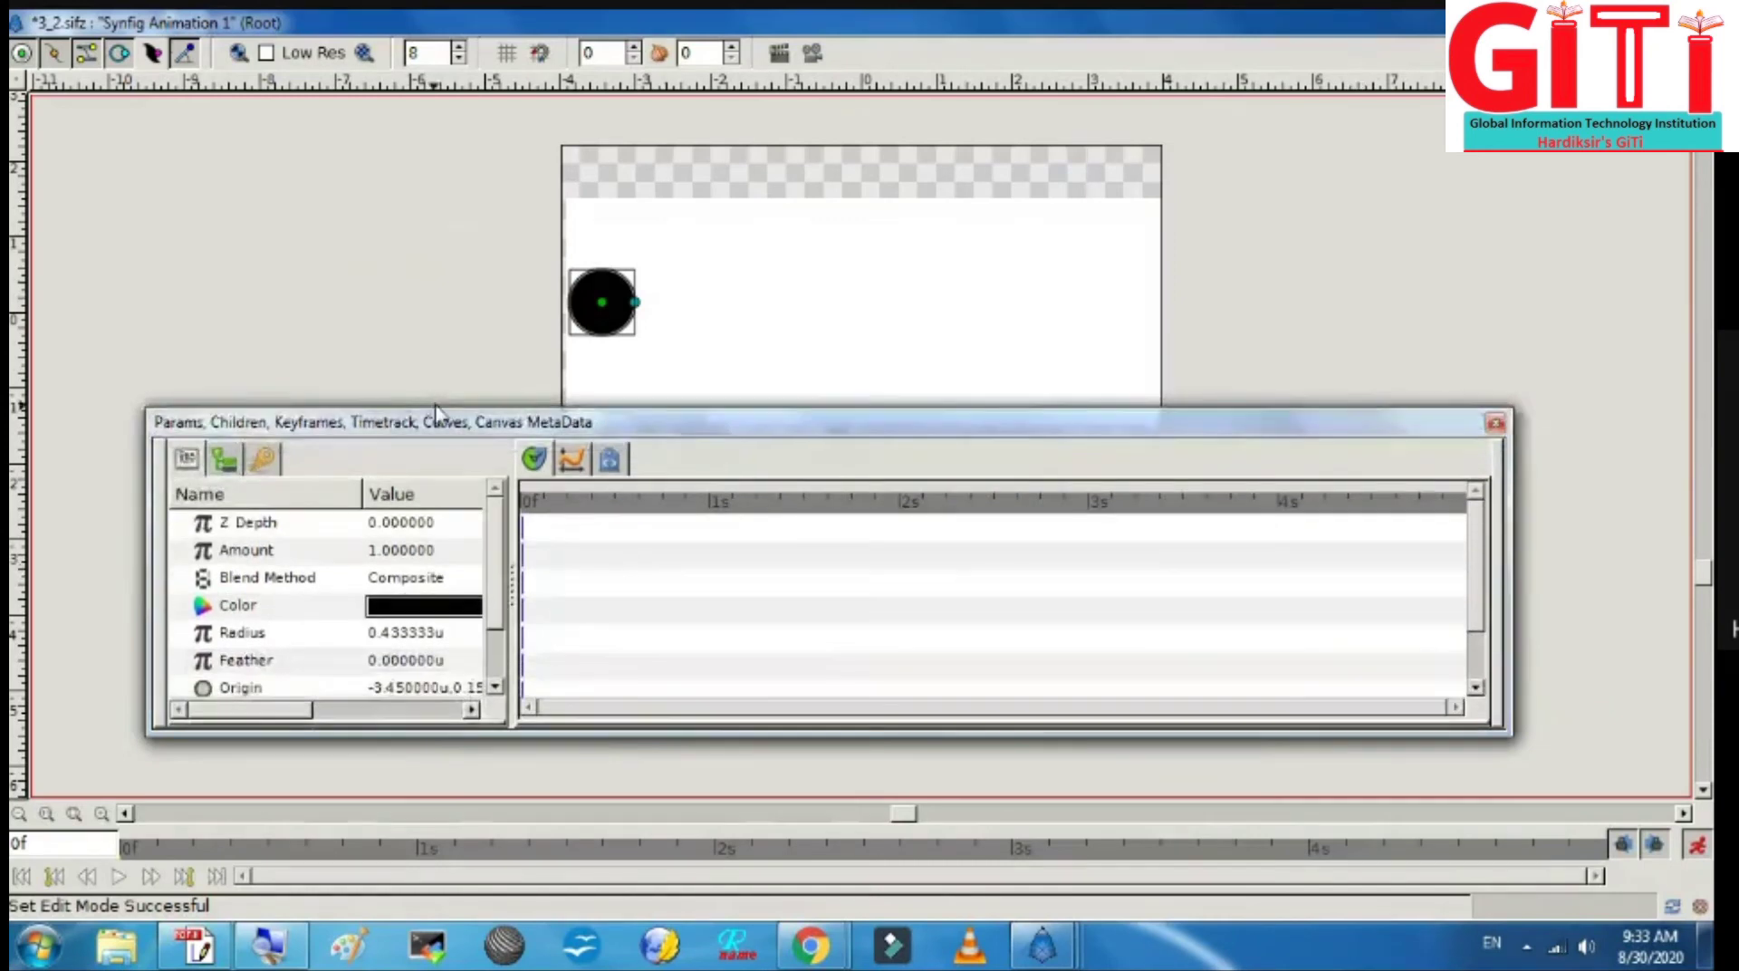
pyautogui.moveTo(507, 723); pyautogui.dragTo(501, 779)
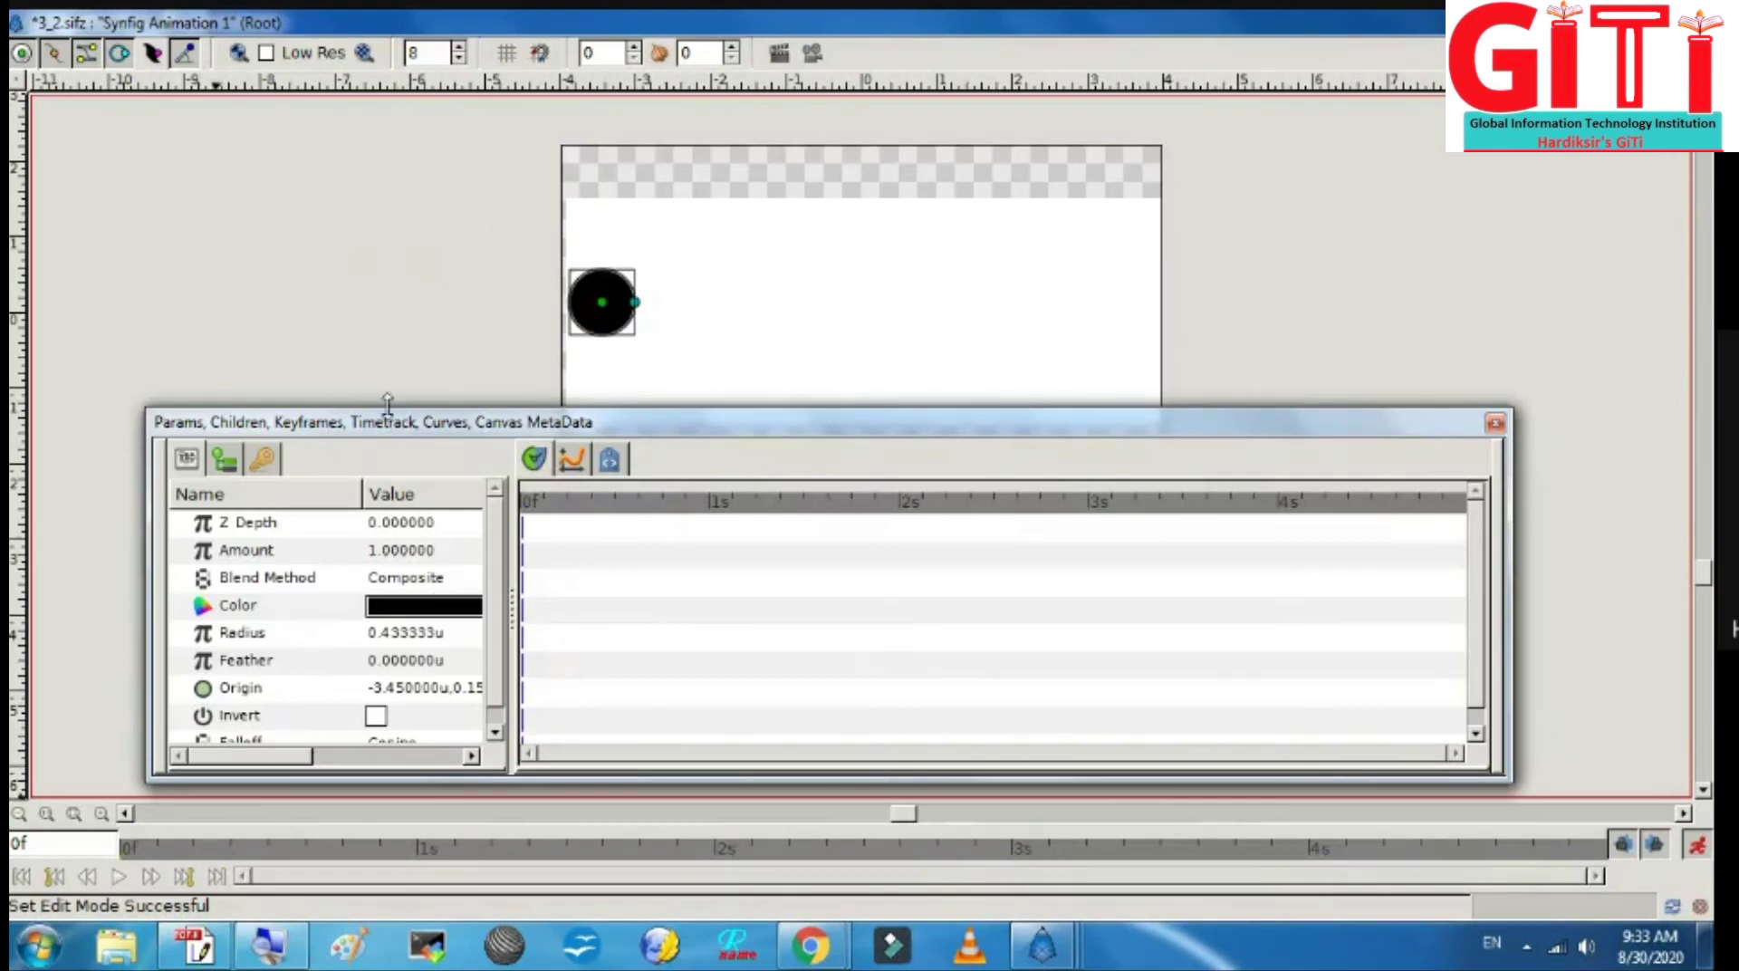
pyautogui.moveTo(514, 623); pyautogui.dragTo(613, 605)
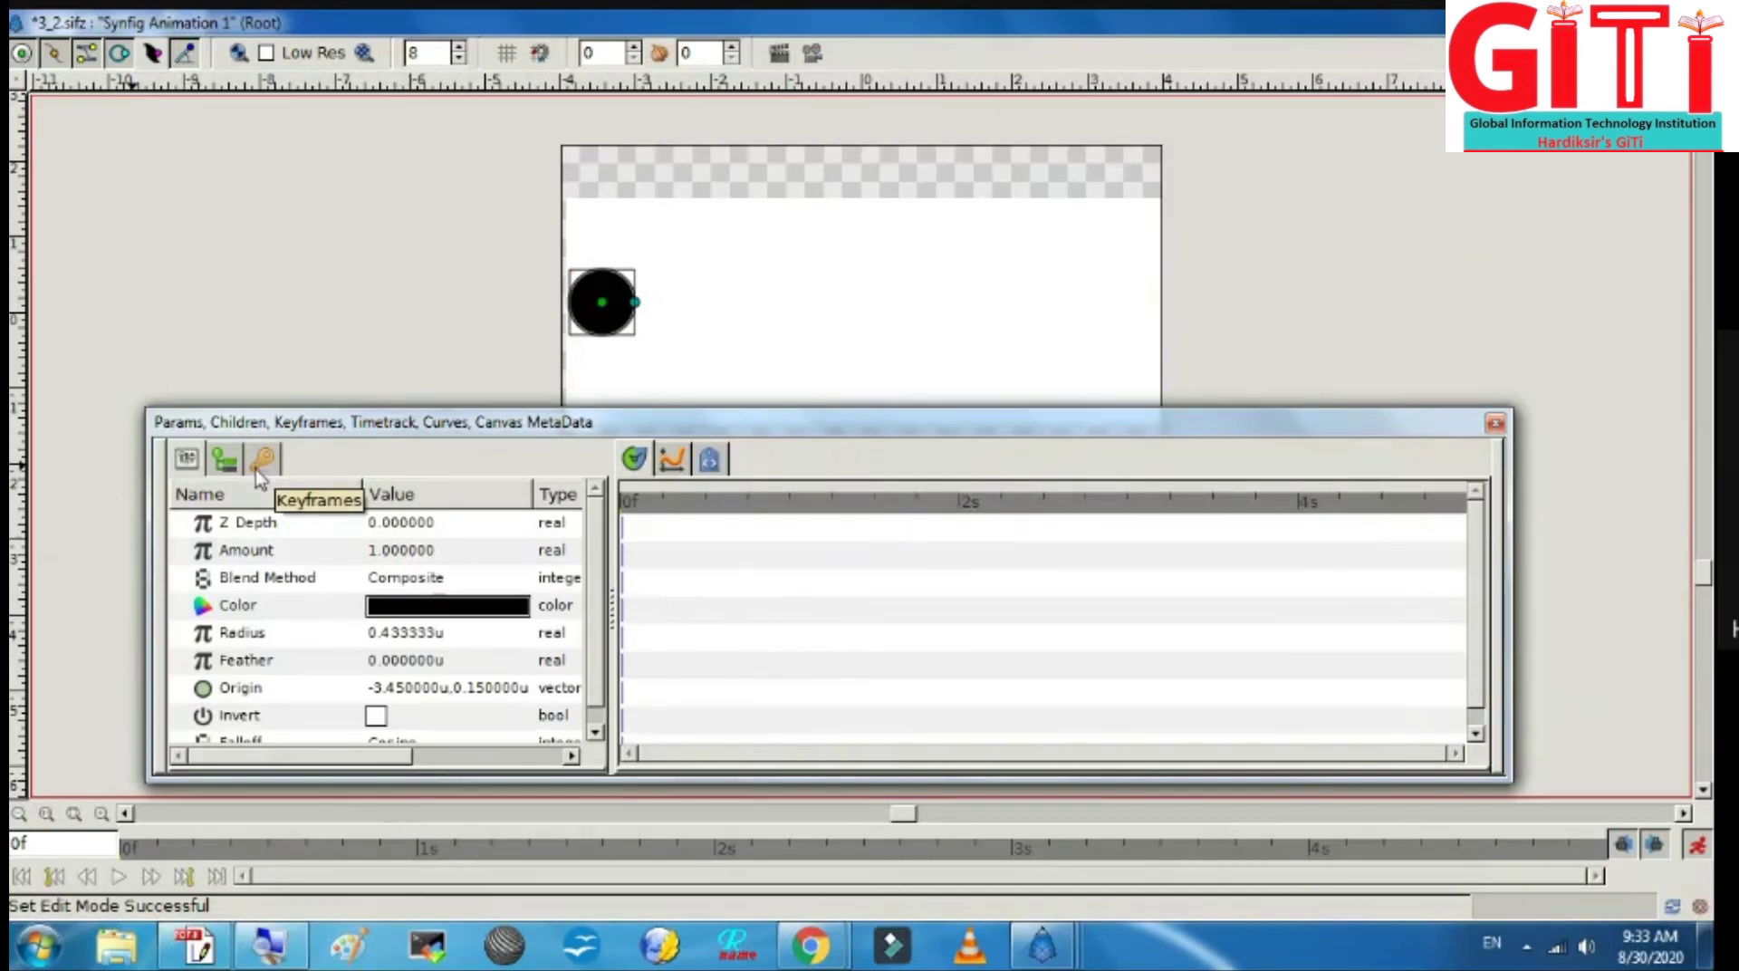
# Step: Enlarge the screen to 150% with Magnifier, show the keyframe list, and add a keyframe at 0f
pyautogui.click(269, 946)
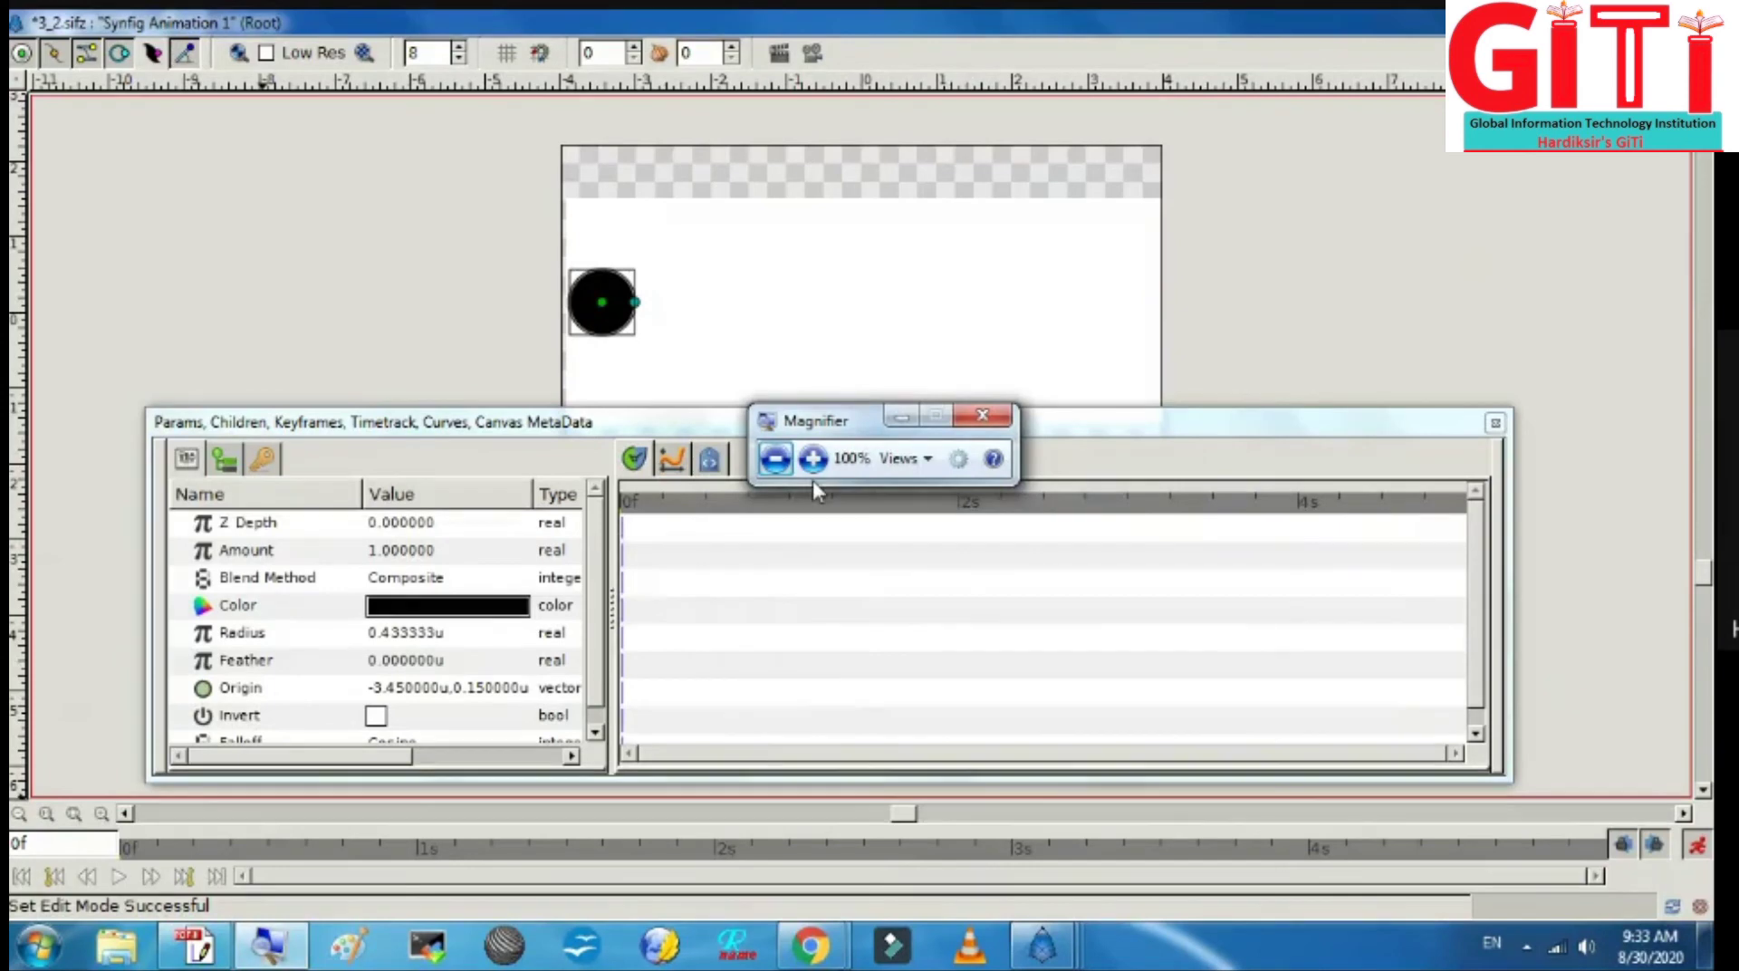
pyautogui.click(813, 460)
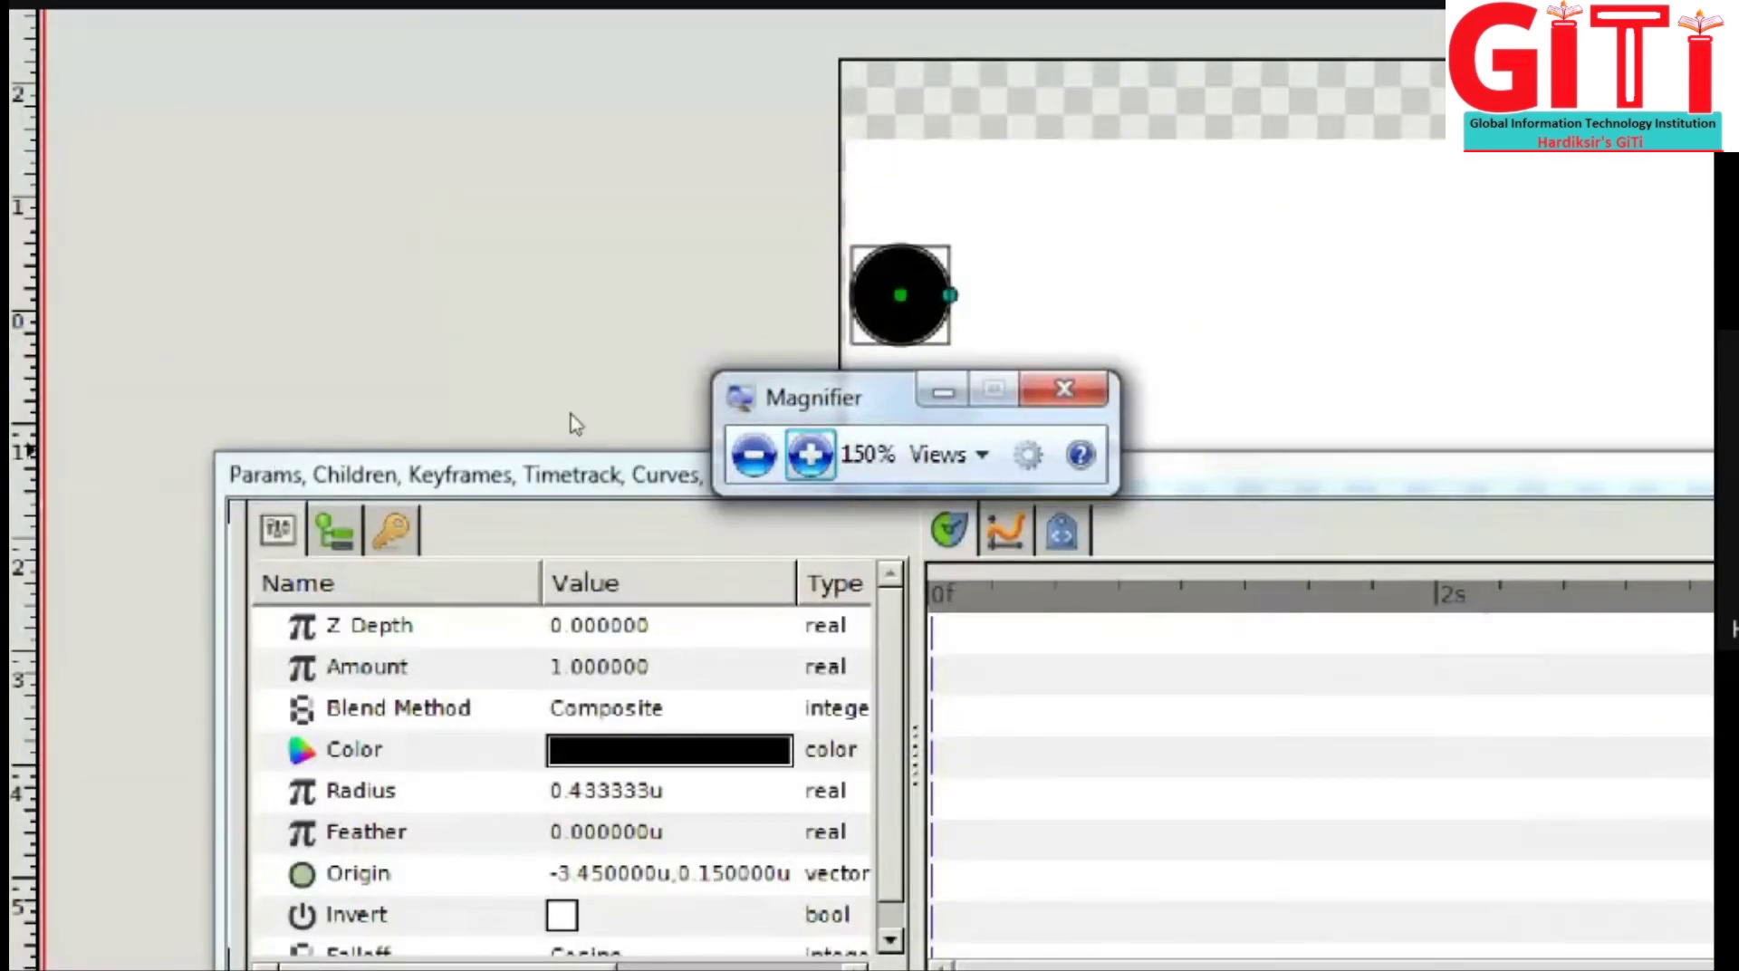
pyautogui.press('super+plus')
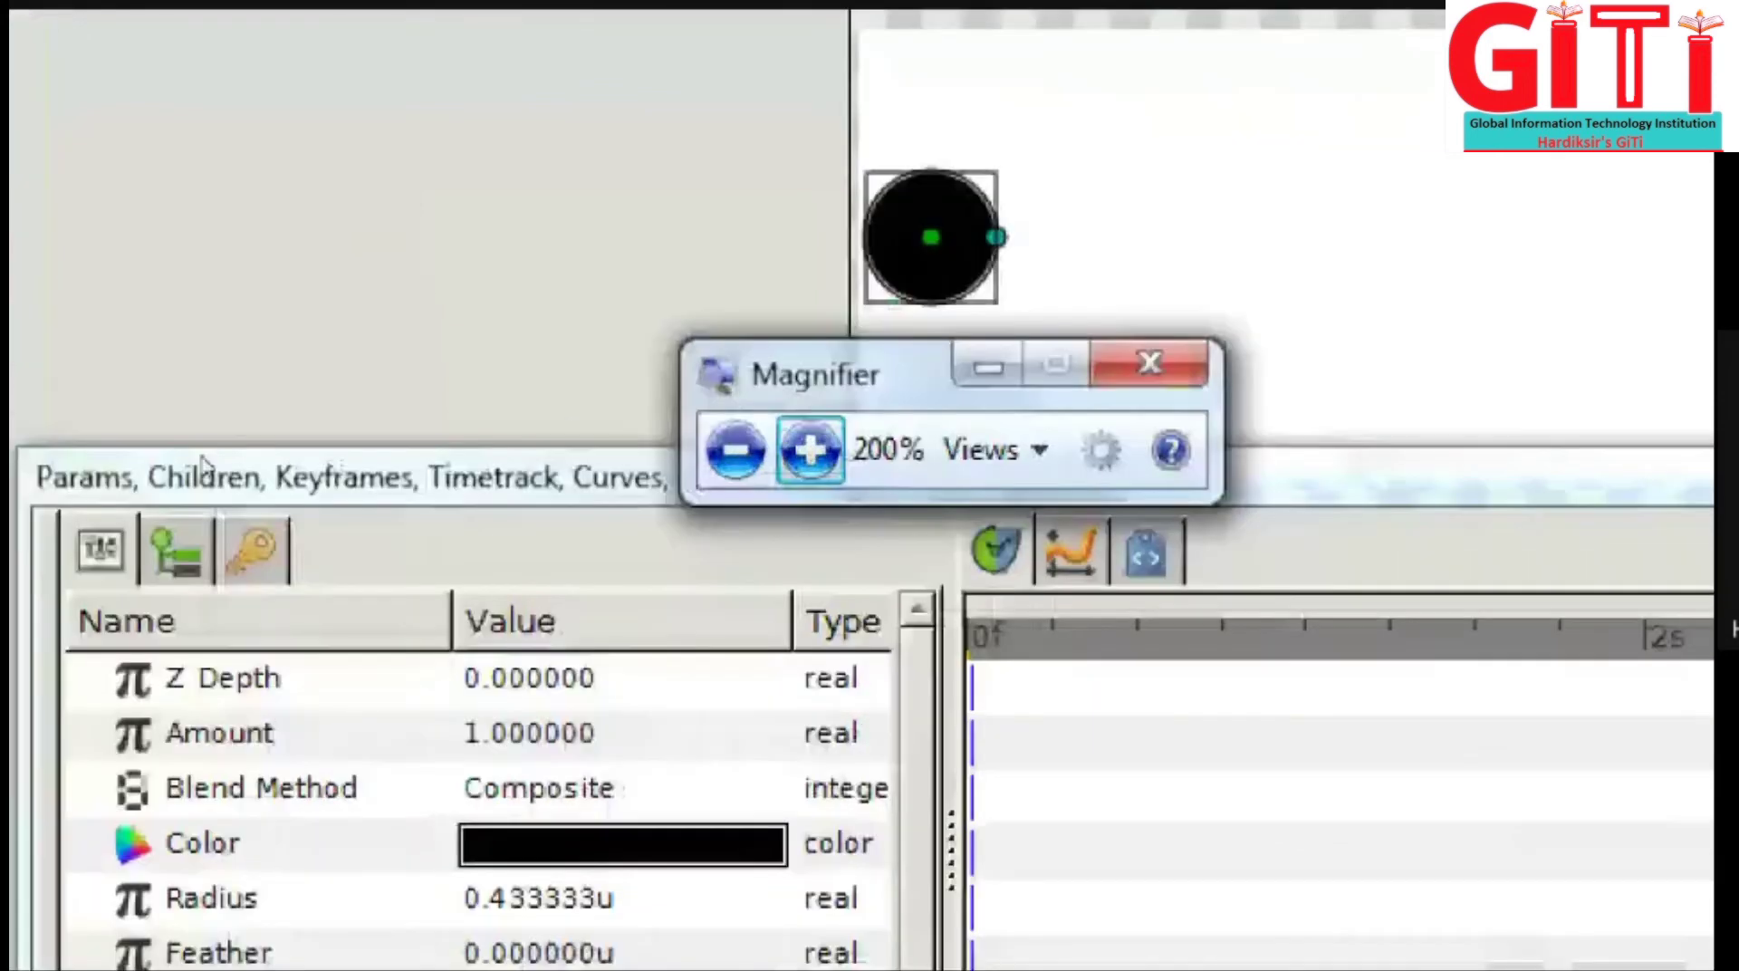
pyautogui.press('super+minus')
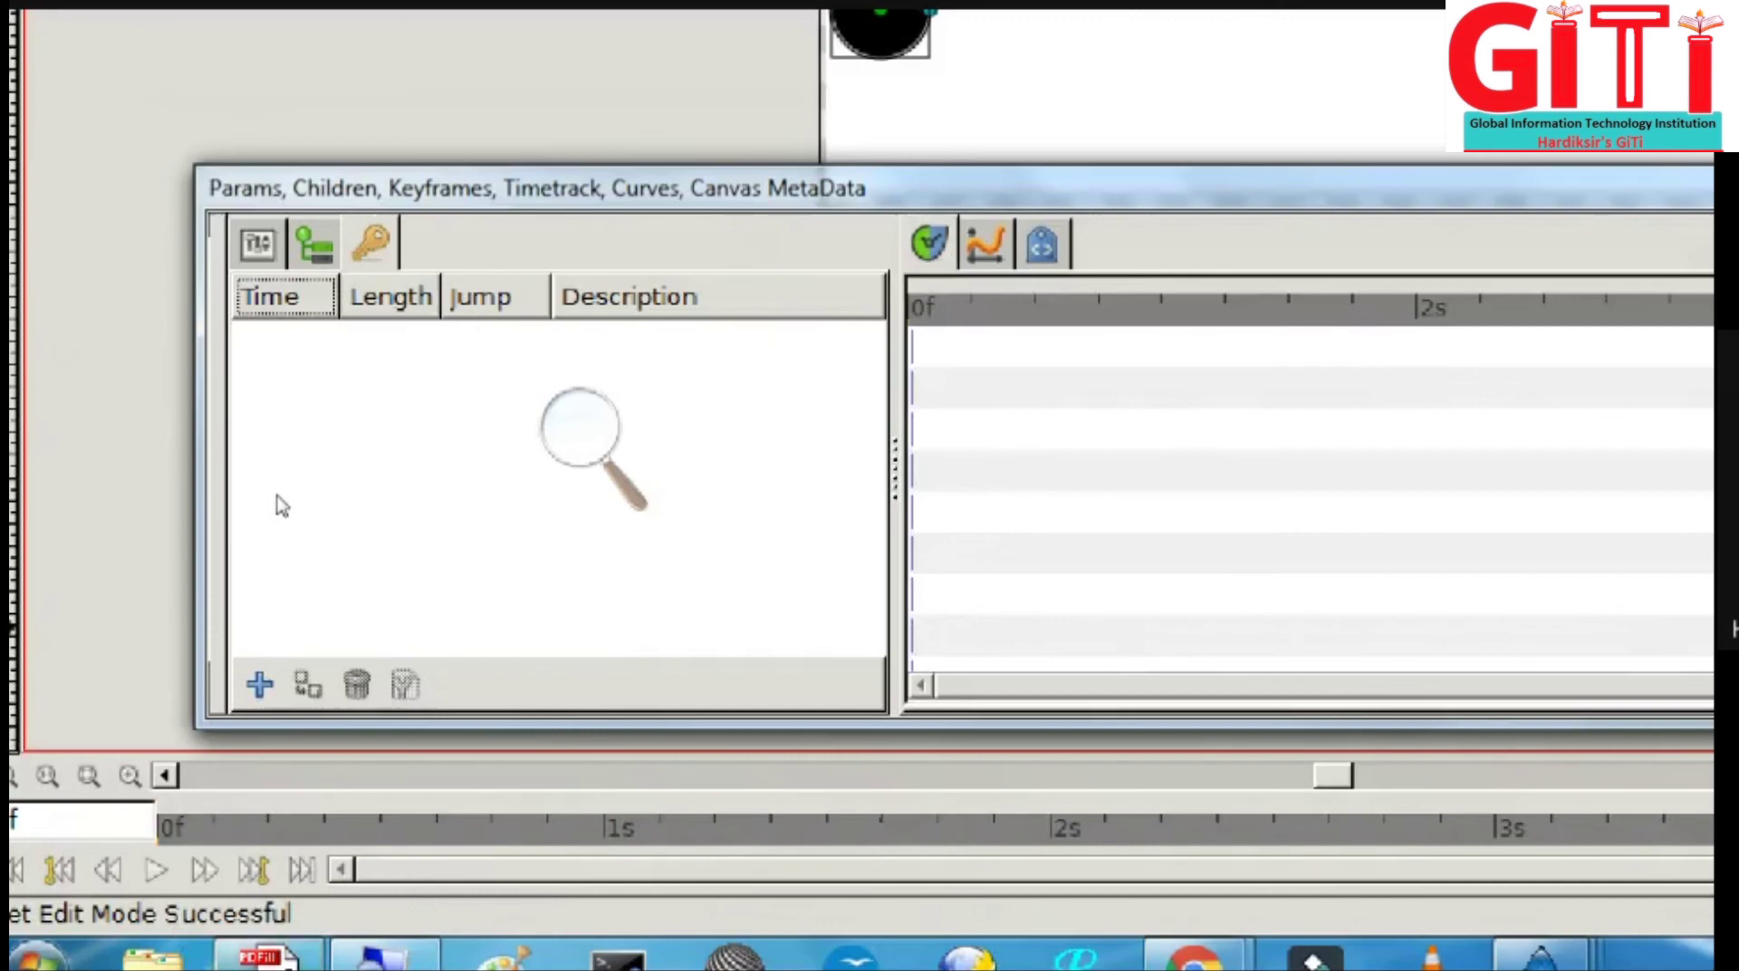
pyautogui.click(260, 684)
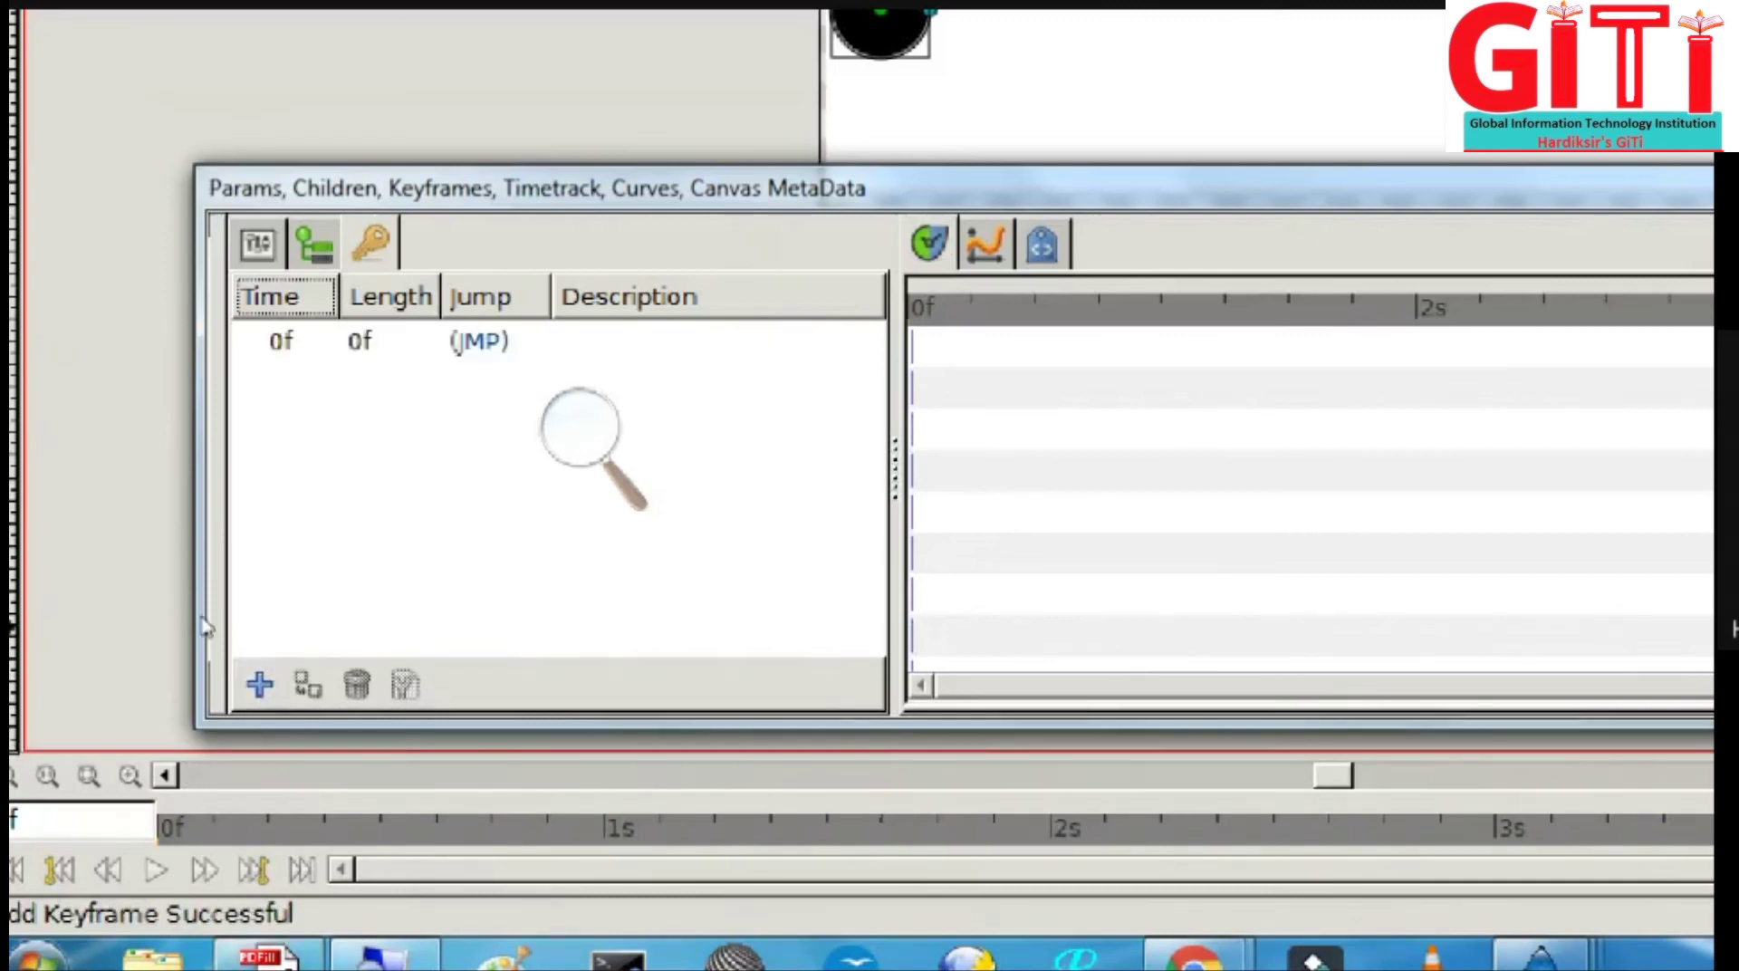
# Step: Magnify the keyframe list further to examine the 0f keyframe's time, length and jump entries, and reduce the magnification again
pyautogui.click(580, 426)
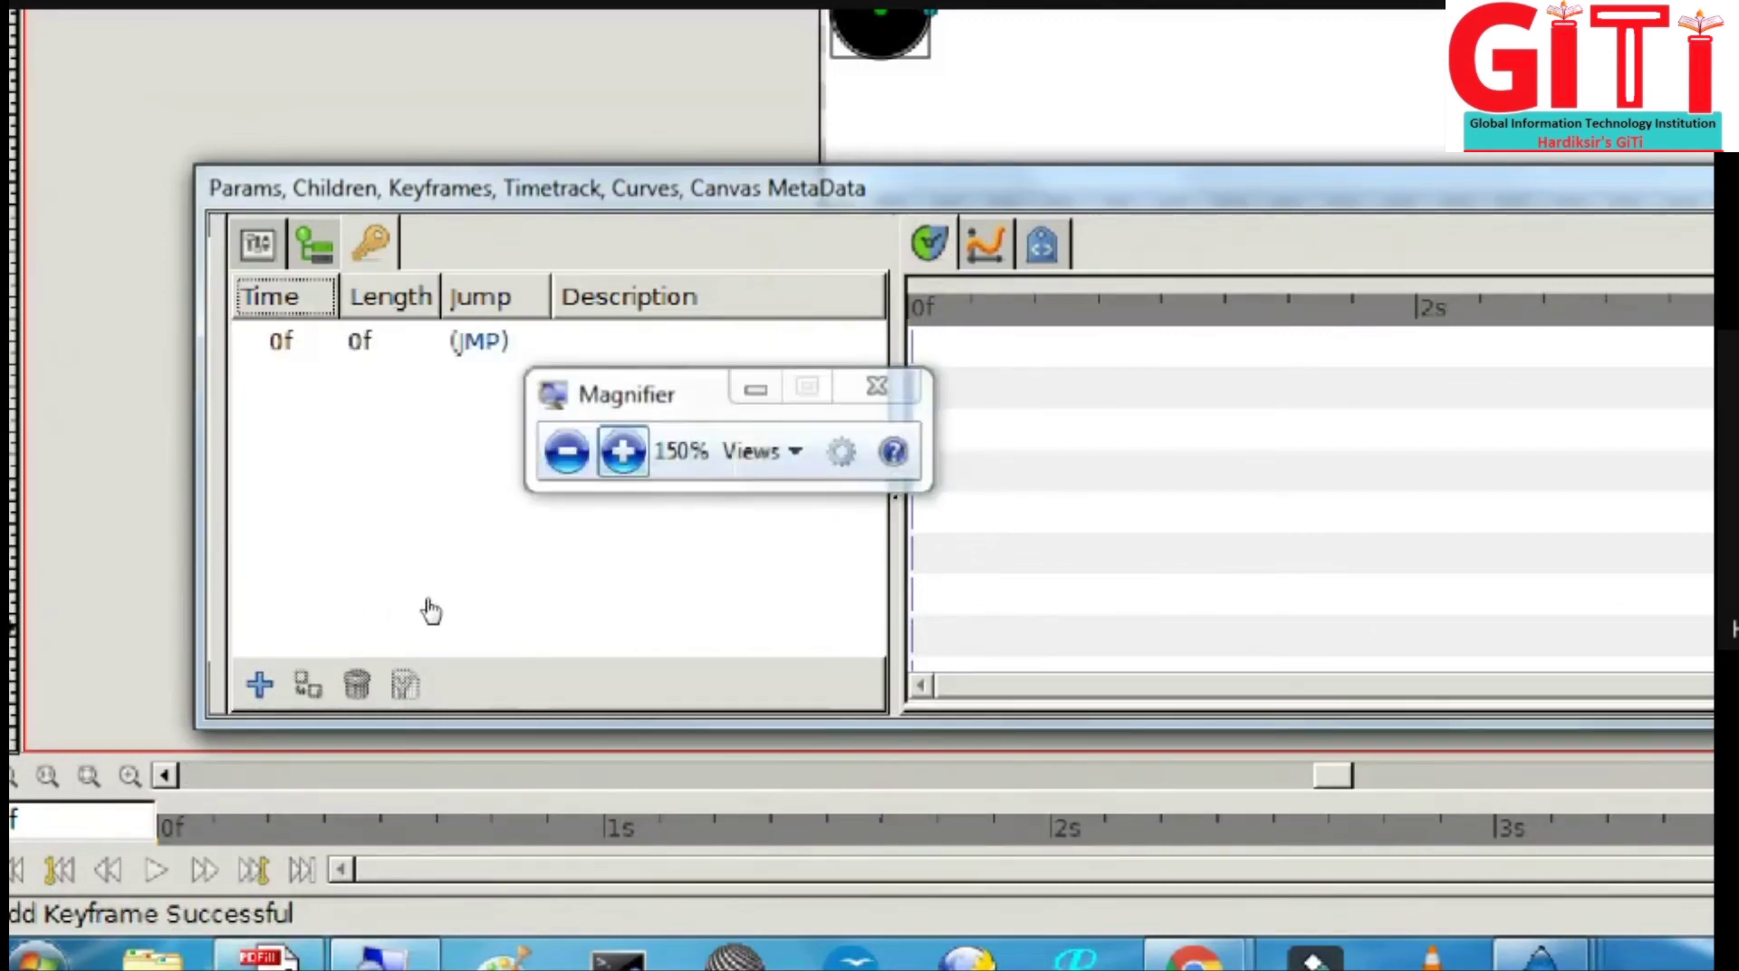
pyautogui.click(623, 450)
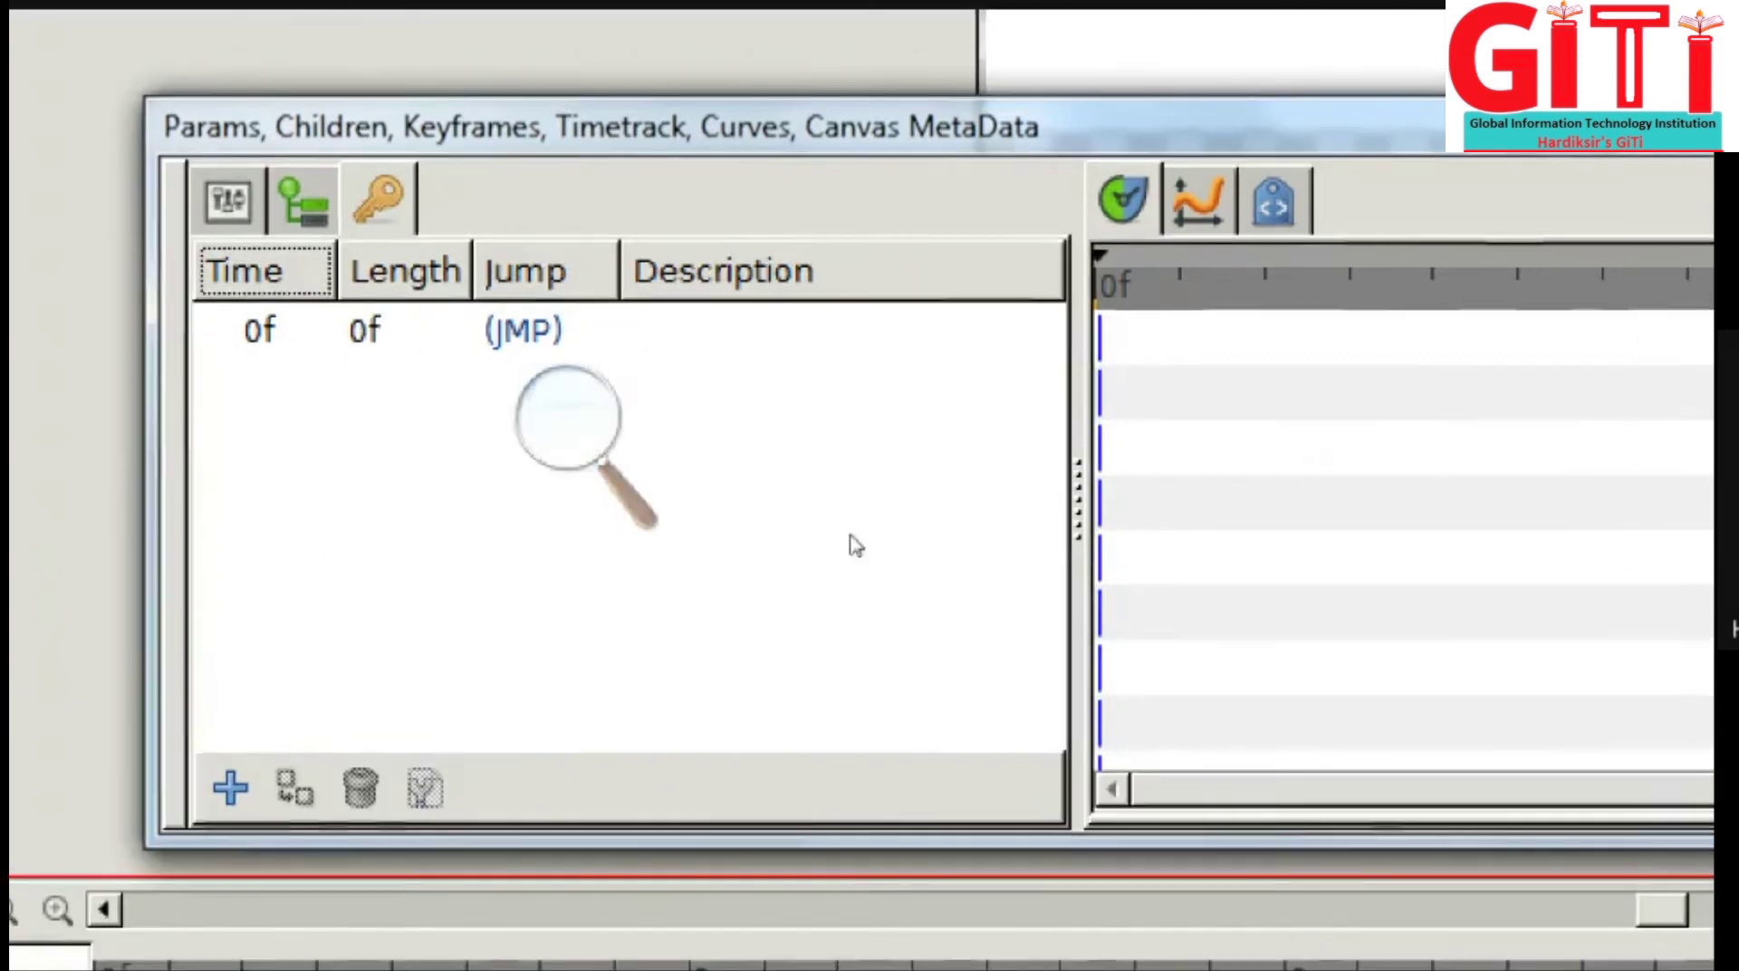
pyautogui.click(349, 578)
pyautogui.click(349, 591)
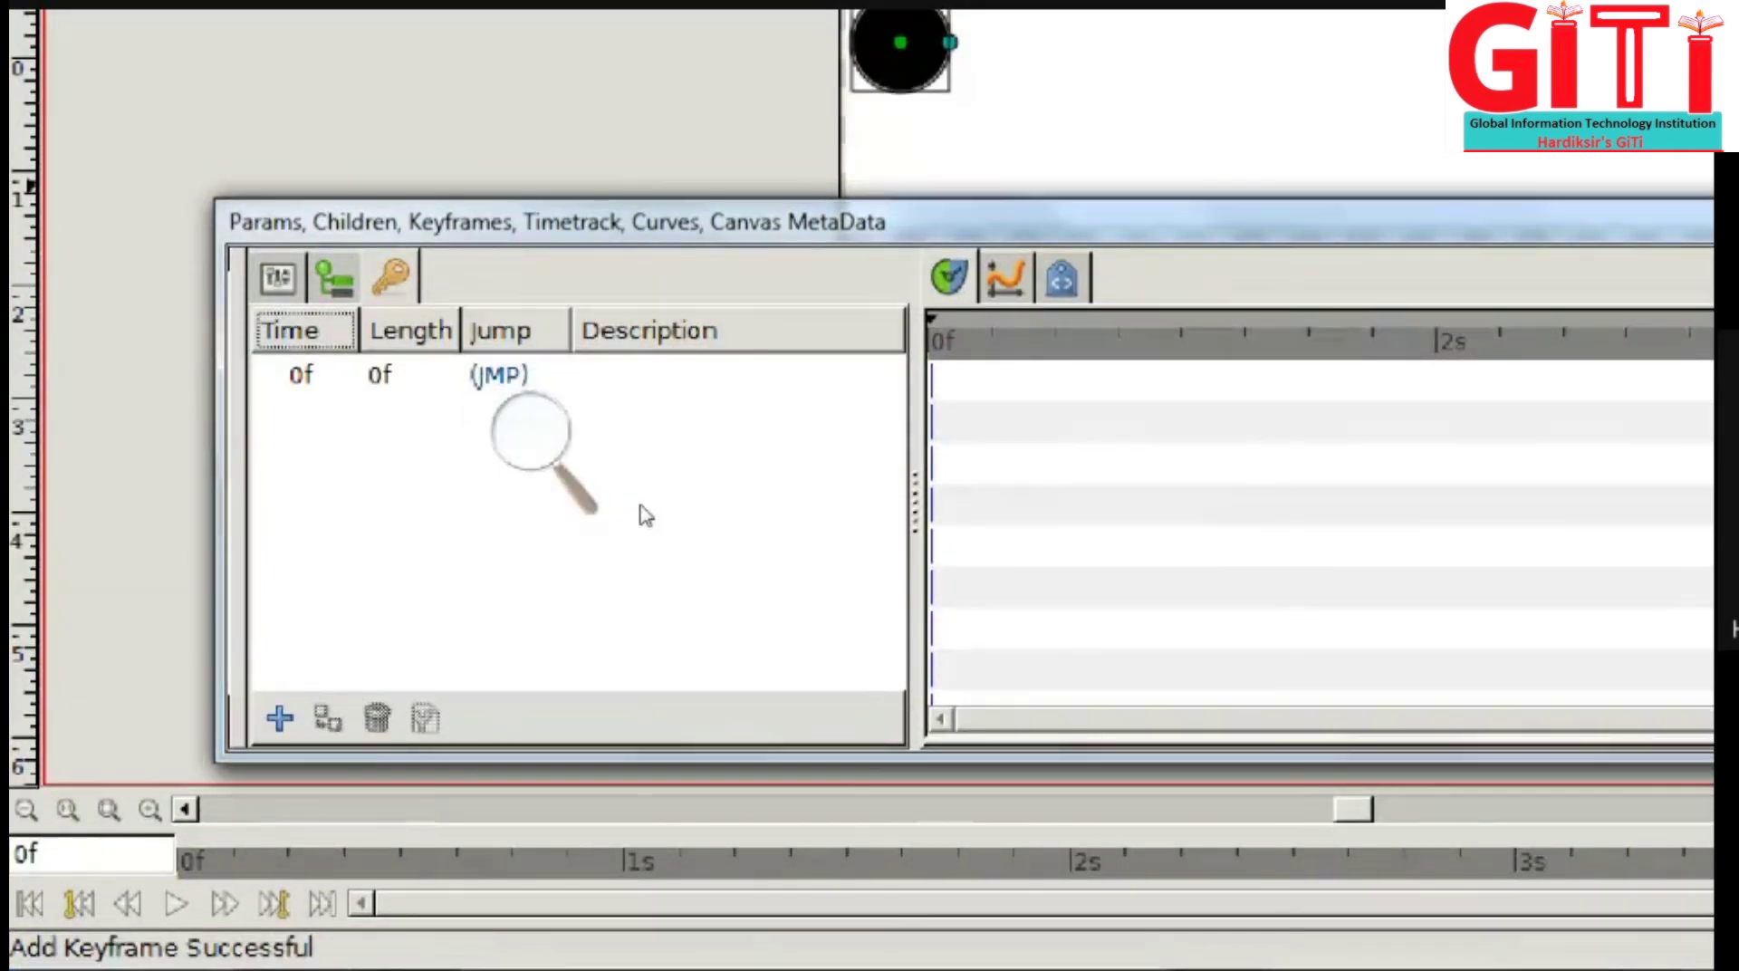
# Step: Go to 3f, move the black circle slightly right along the white rectangle, and add a keyframe there
pyautogui.press('.')
pyautogui.press('.')
pyautogui.press('.')
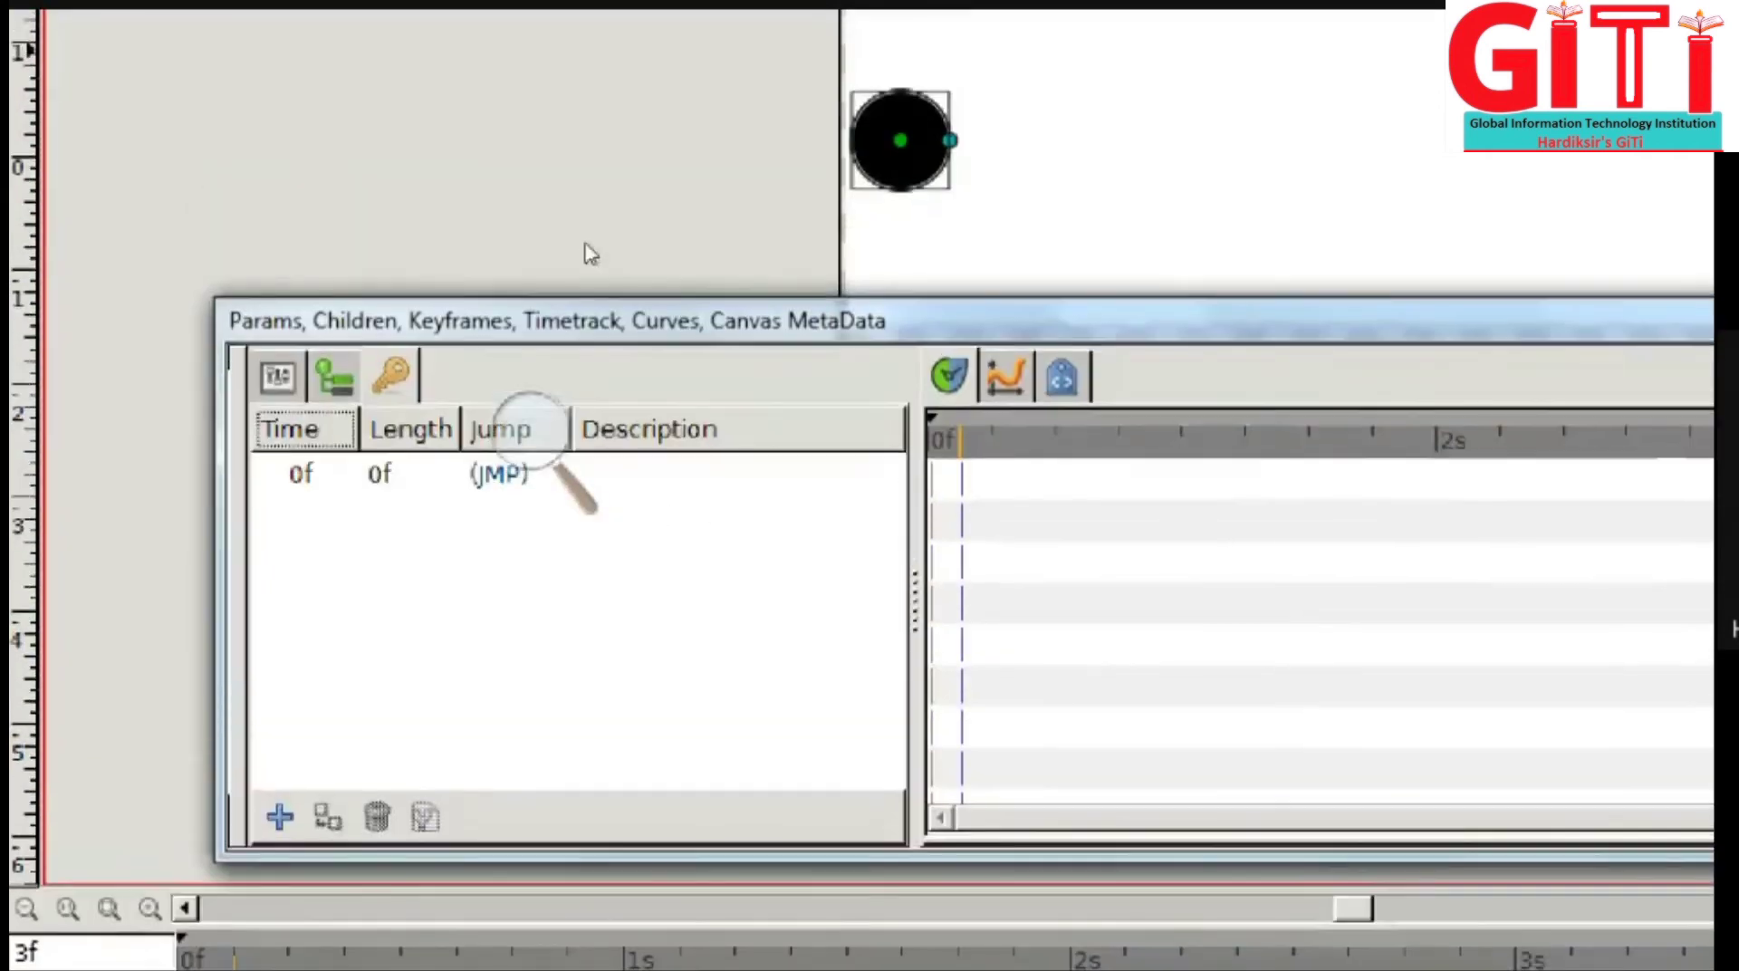
pyautogui.moveTo(910, 138); pyautogui.dragTo(968, 138)
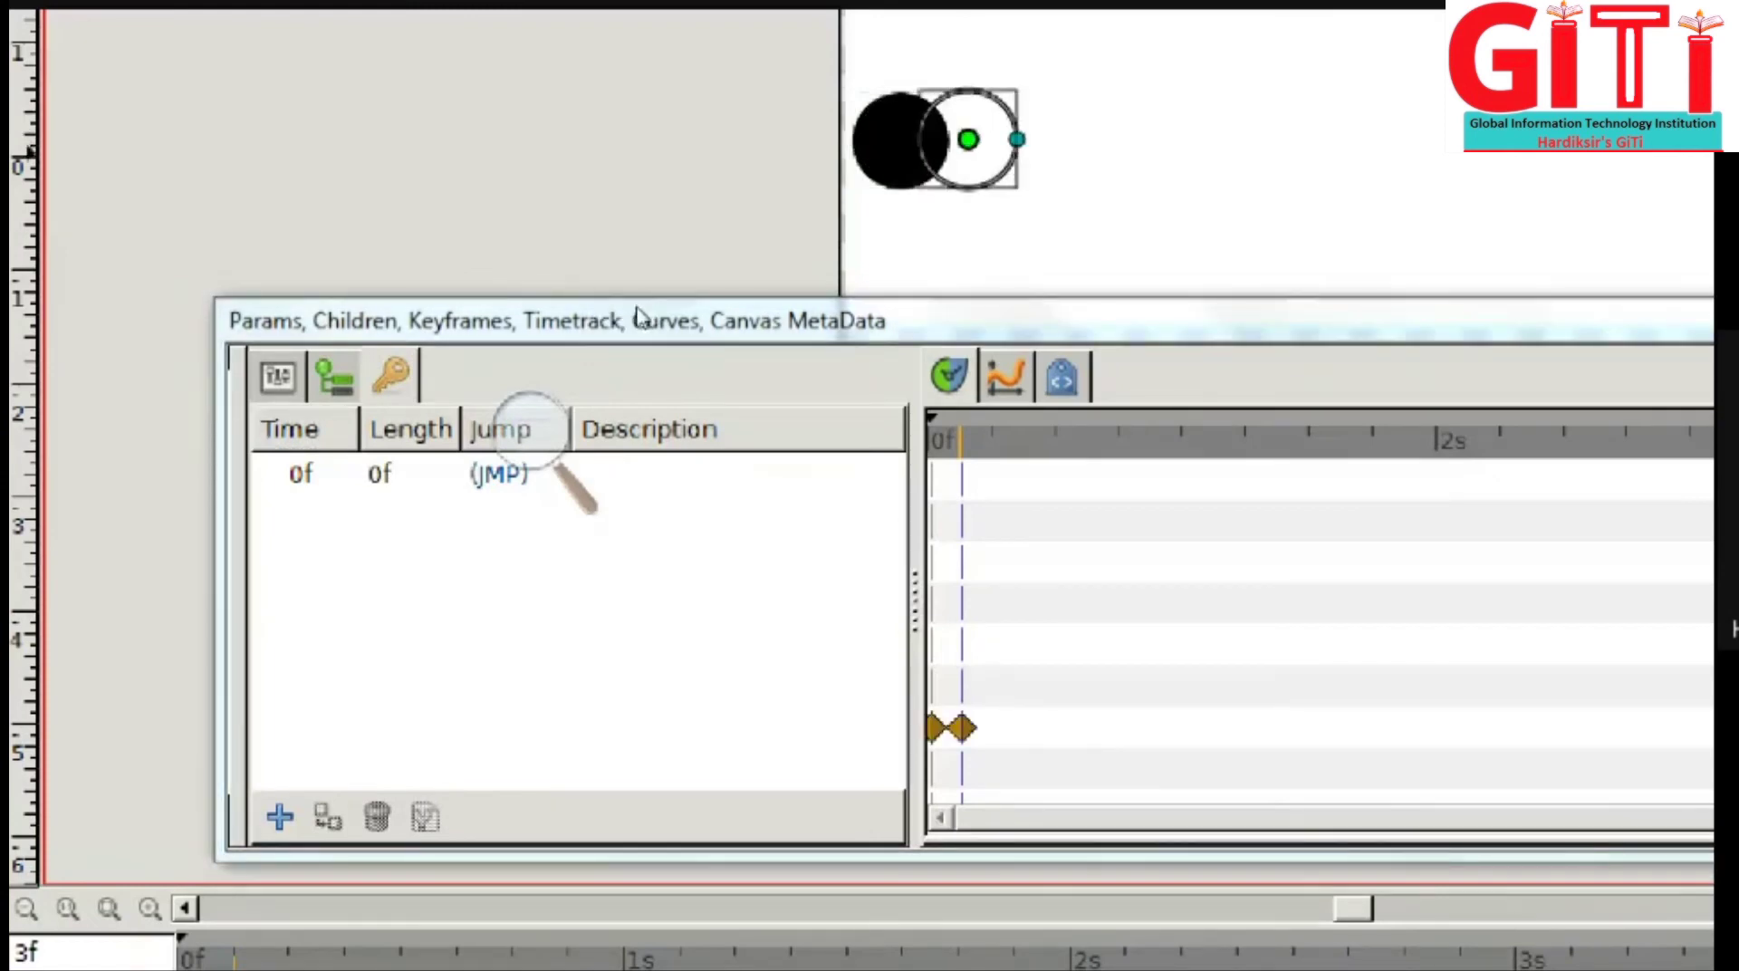
pyautogui.click(280, 817)
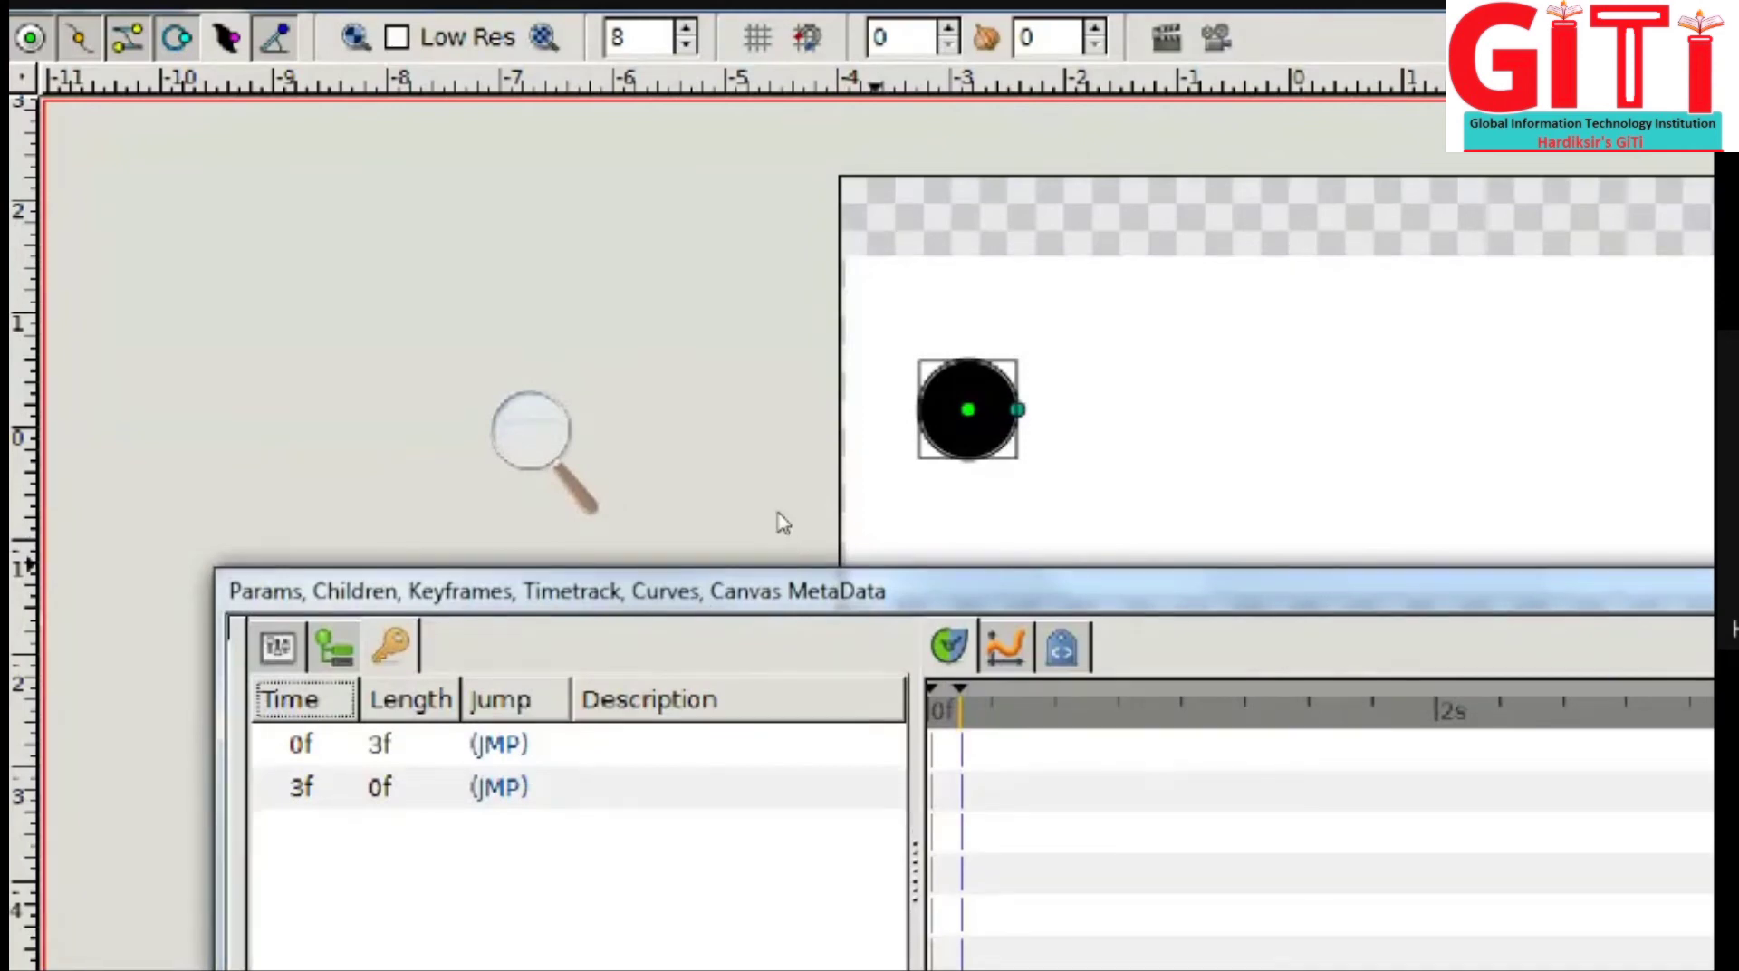
# Step: Move the circle further right at 1s and again at 2s, adding a keyframe at each of these times
pyautogui.press('Return')
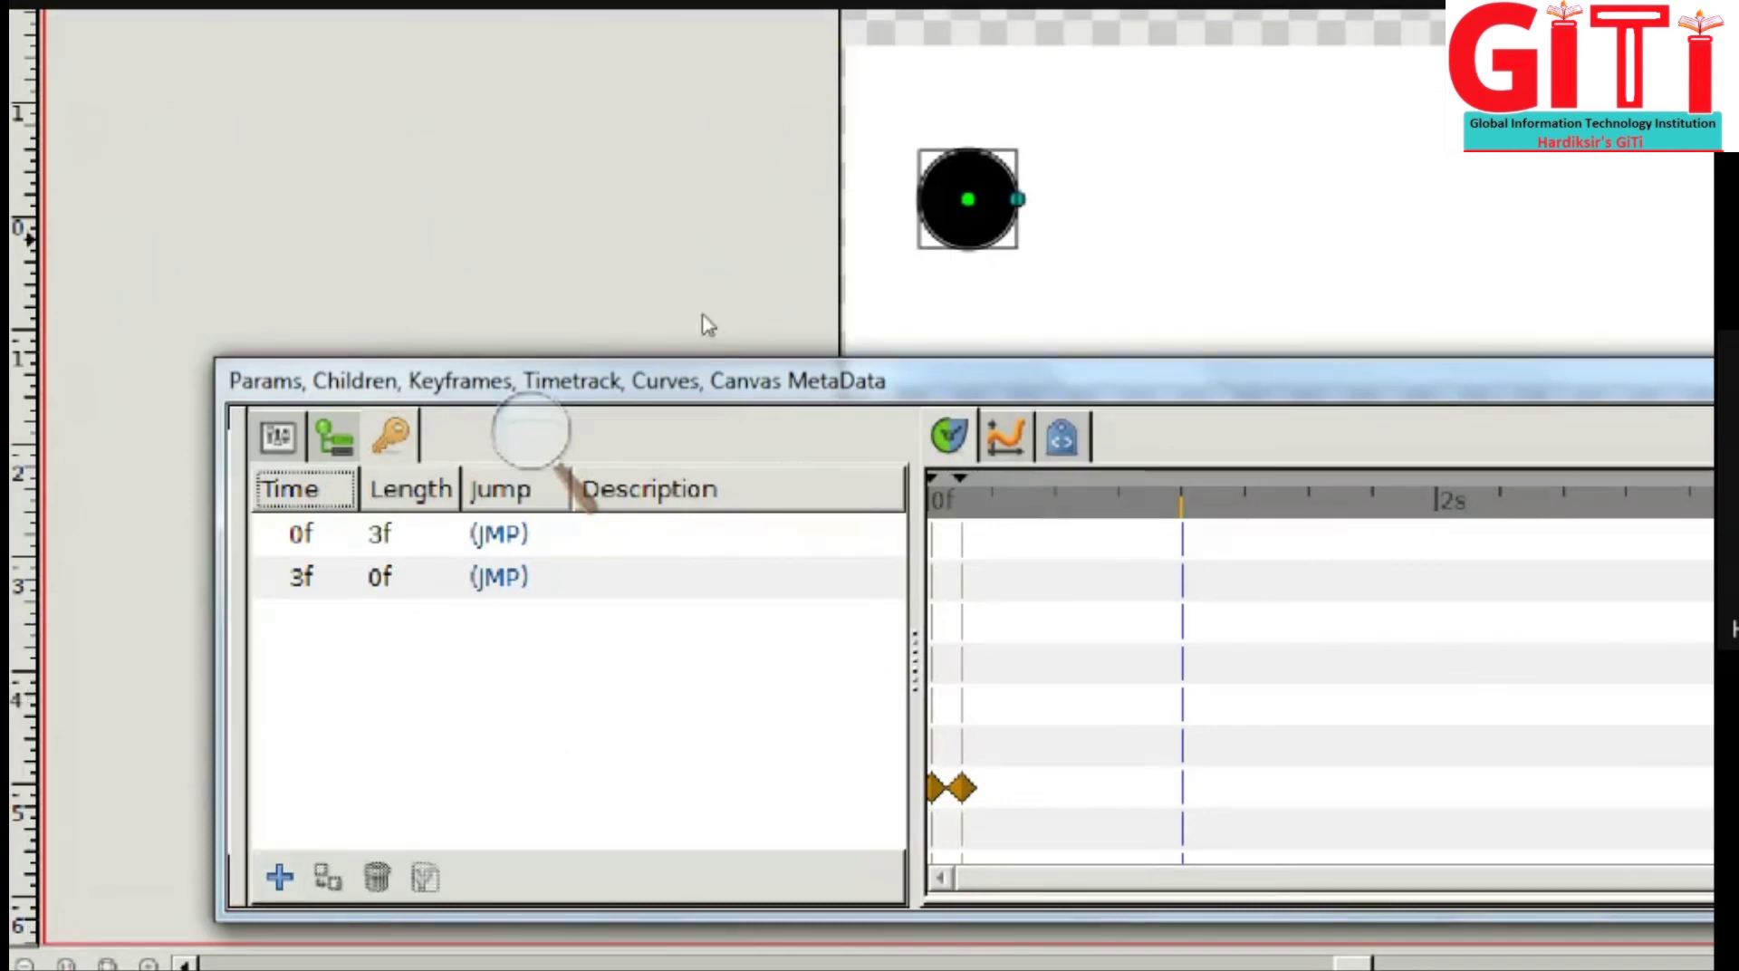
pyautogui.moveTo(968, 198); pyautogui.dragTo(1054, 195)
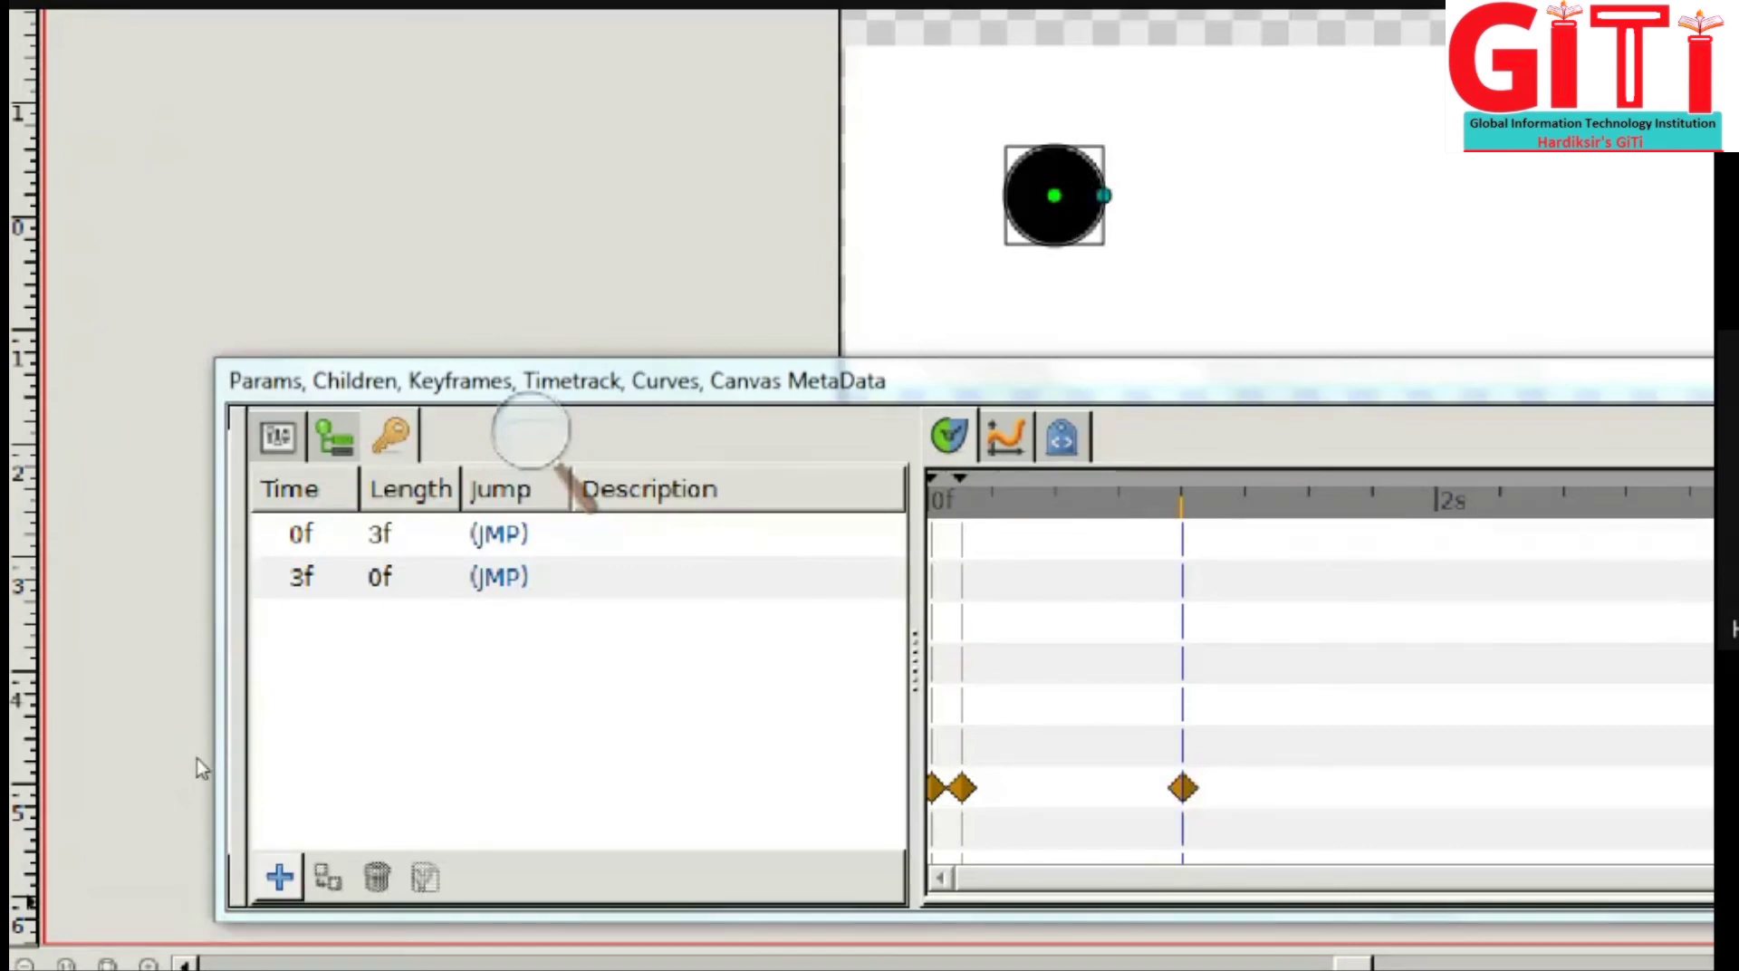
pyautogui.click(279, 876)
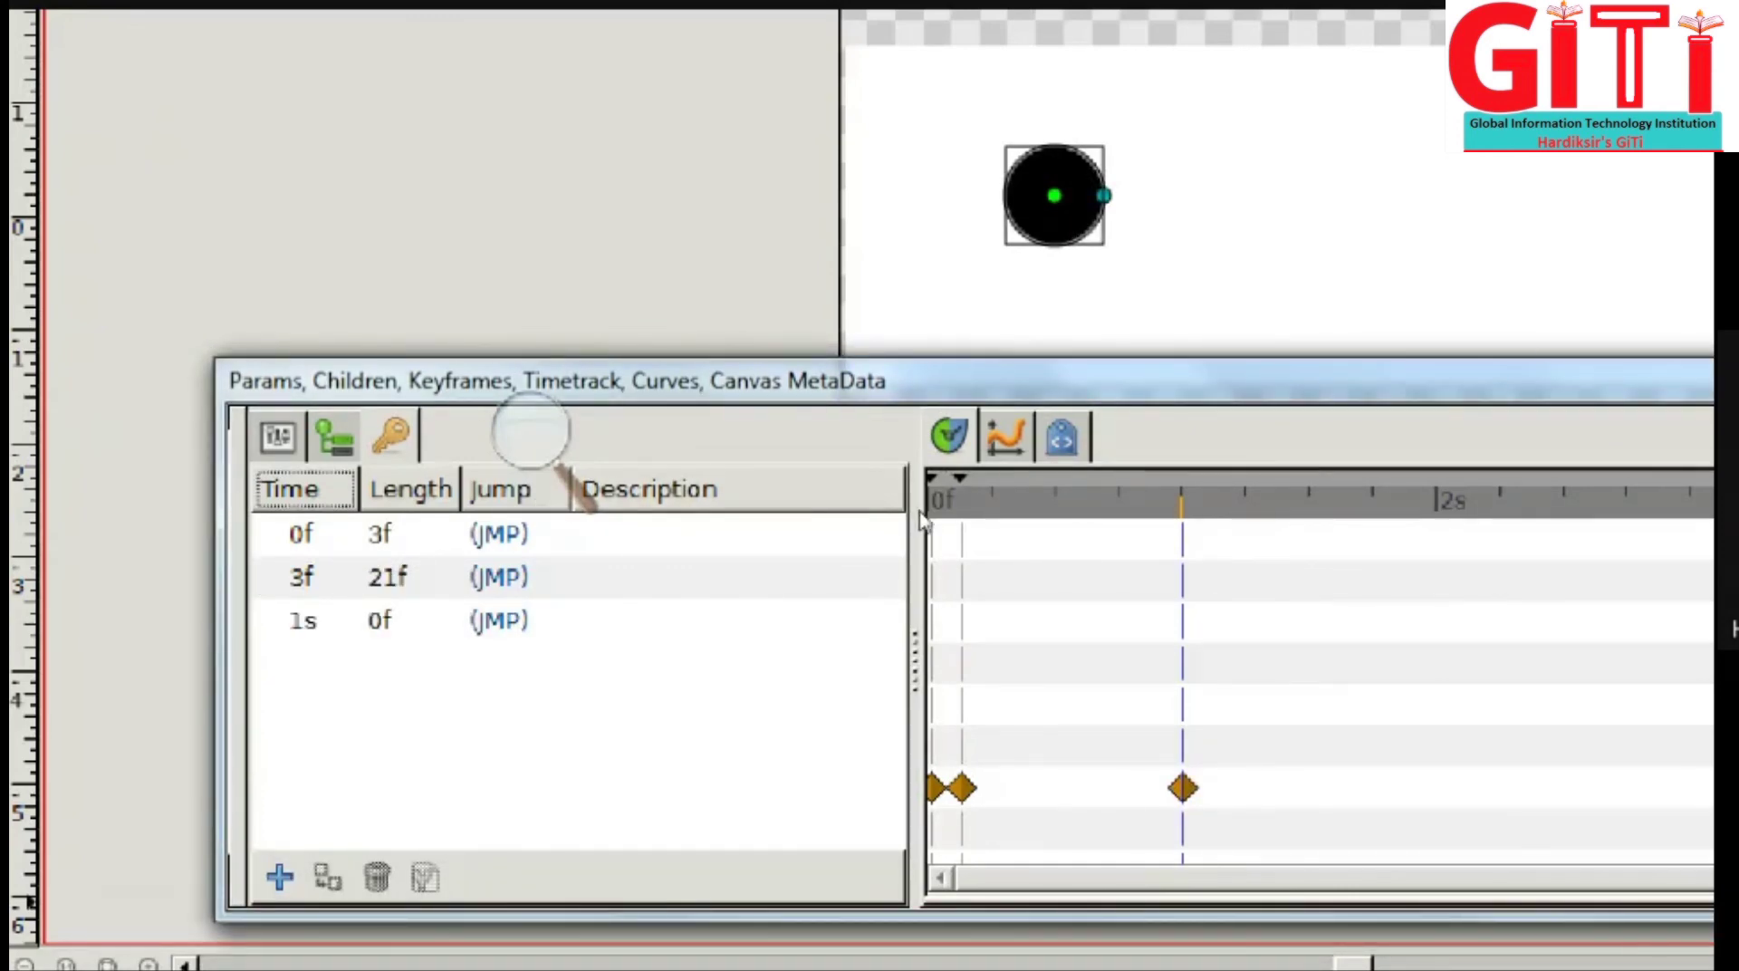
pyautogui.hotkey('ctrl', 'shift', '.')
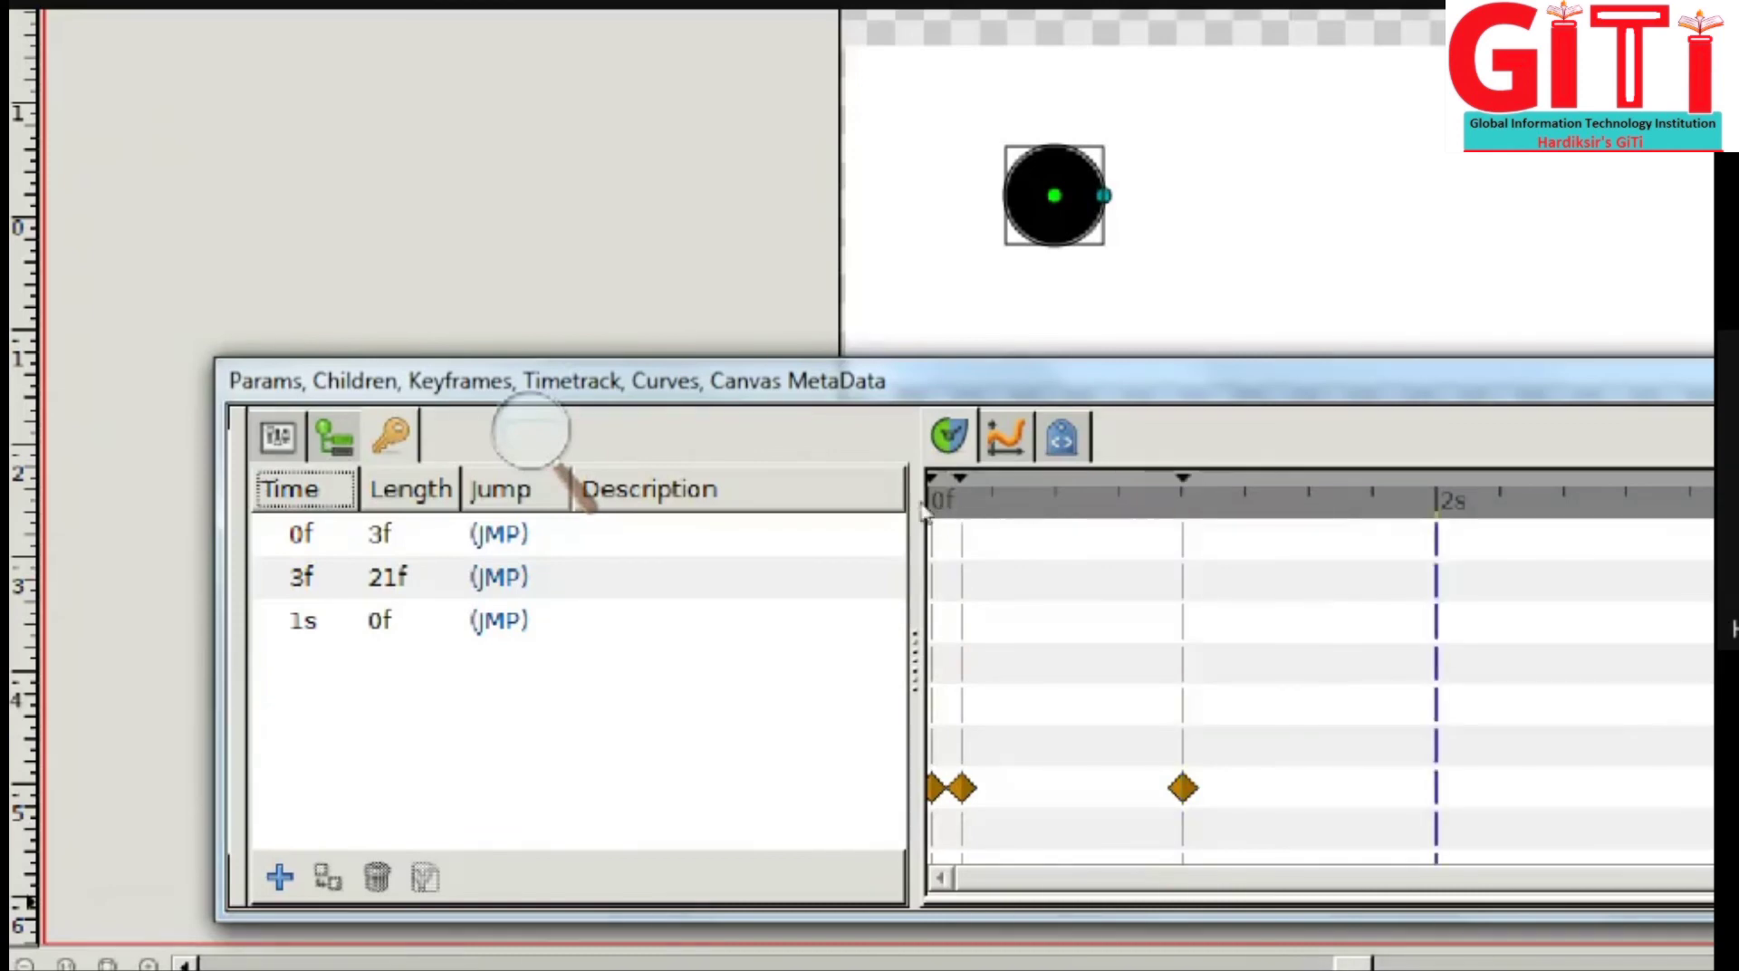
pyautogui.moveTo(1054, 196); pyautogui.dragTo(1197, 203)
pyautogui.click(280, 877)
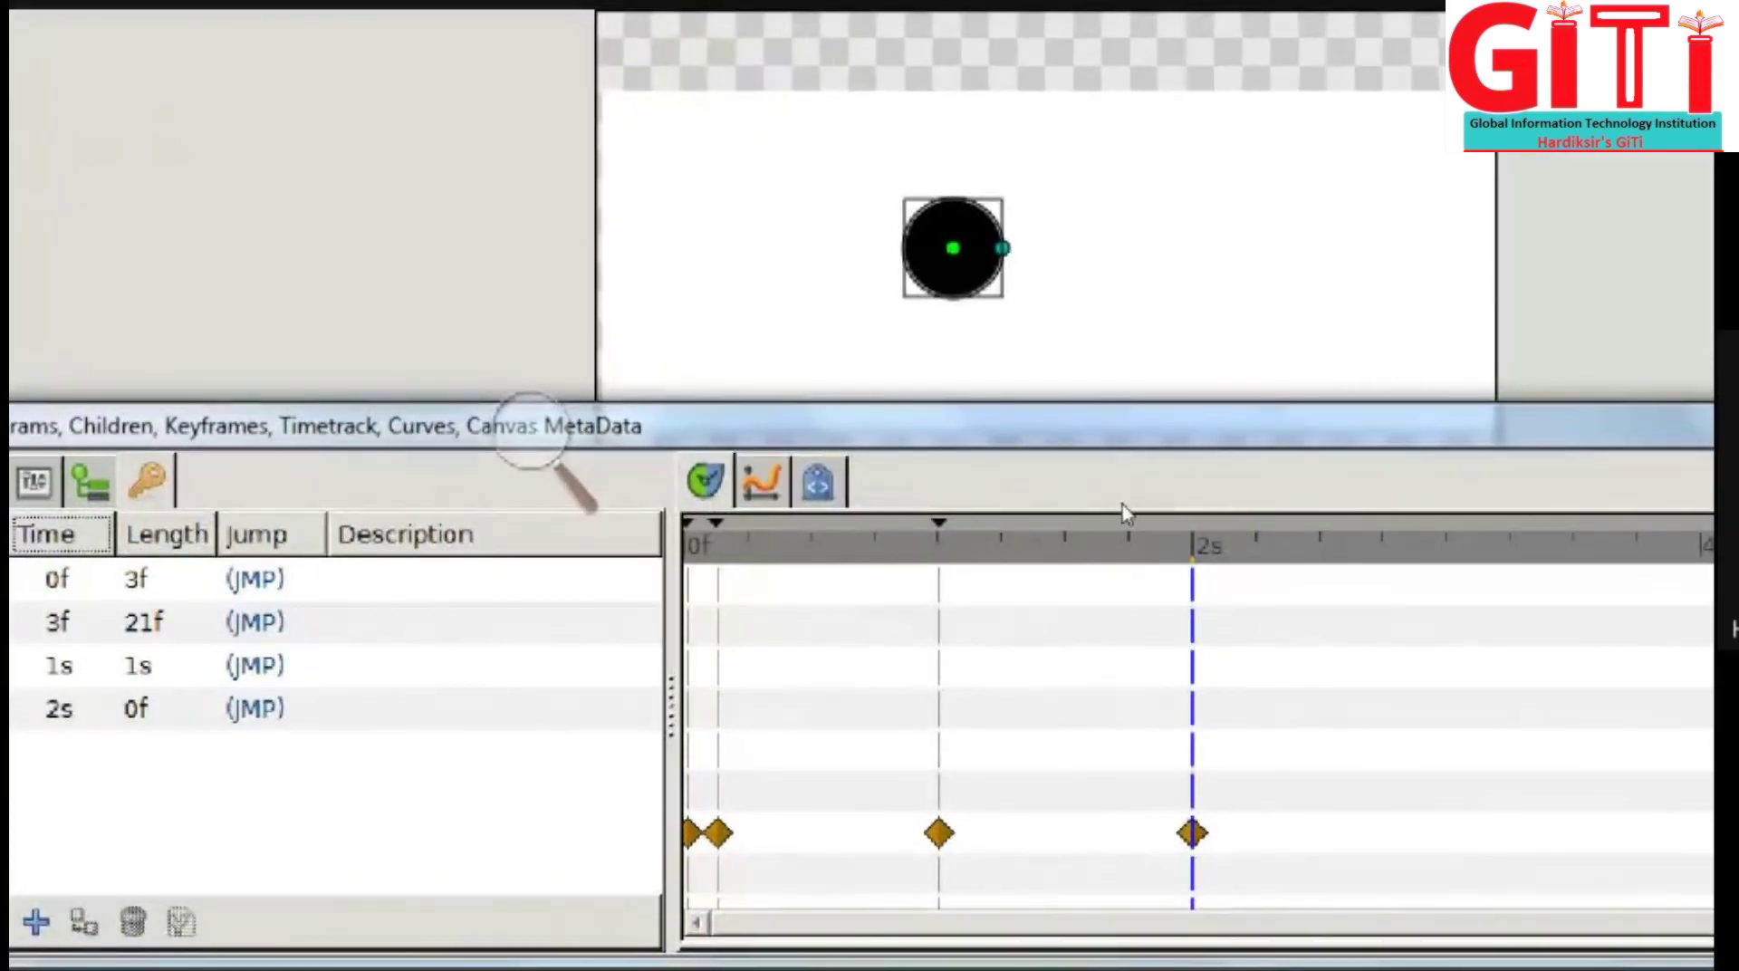
# Step: Move the circle onward at 2s 23f, 4s 1f and 5s, ending at the rectangle's right edge, with a keyframe at each time
pyautogui.click(1435, 547)
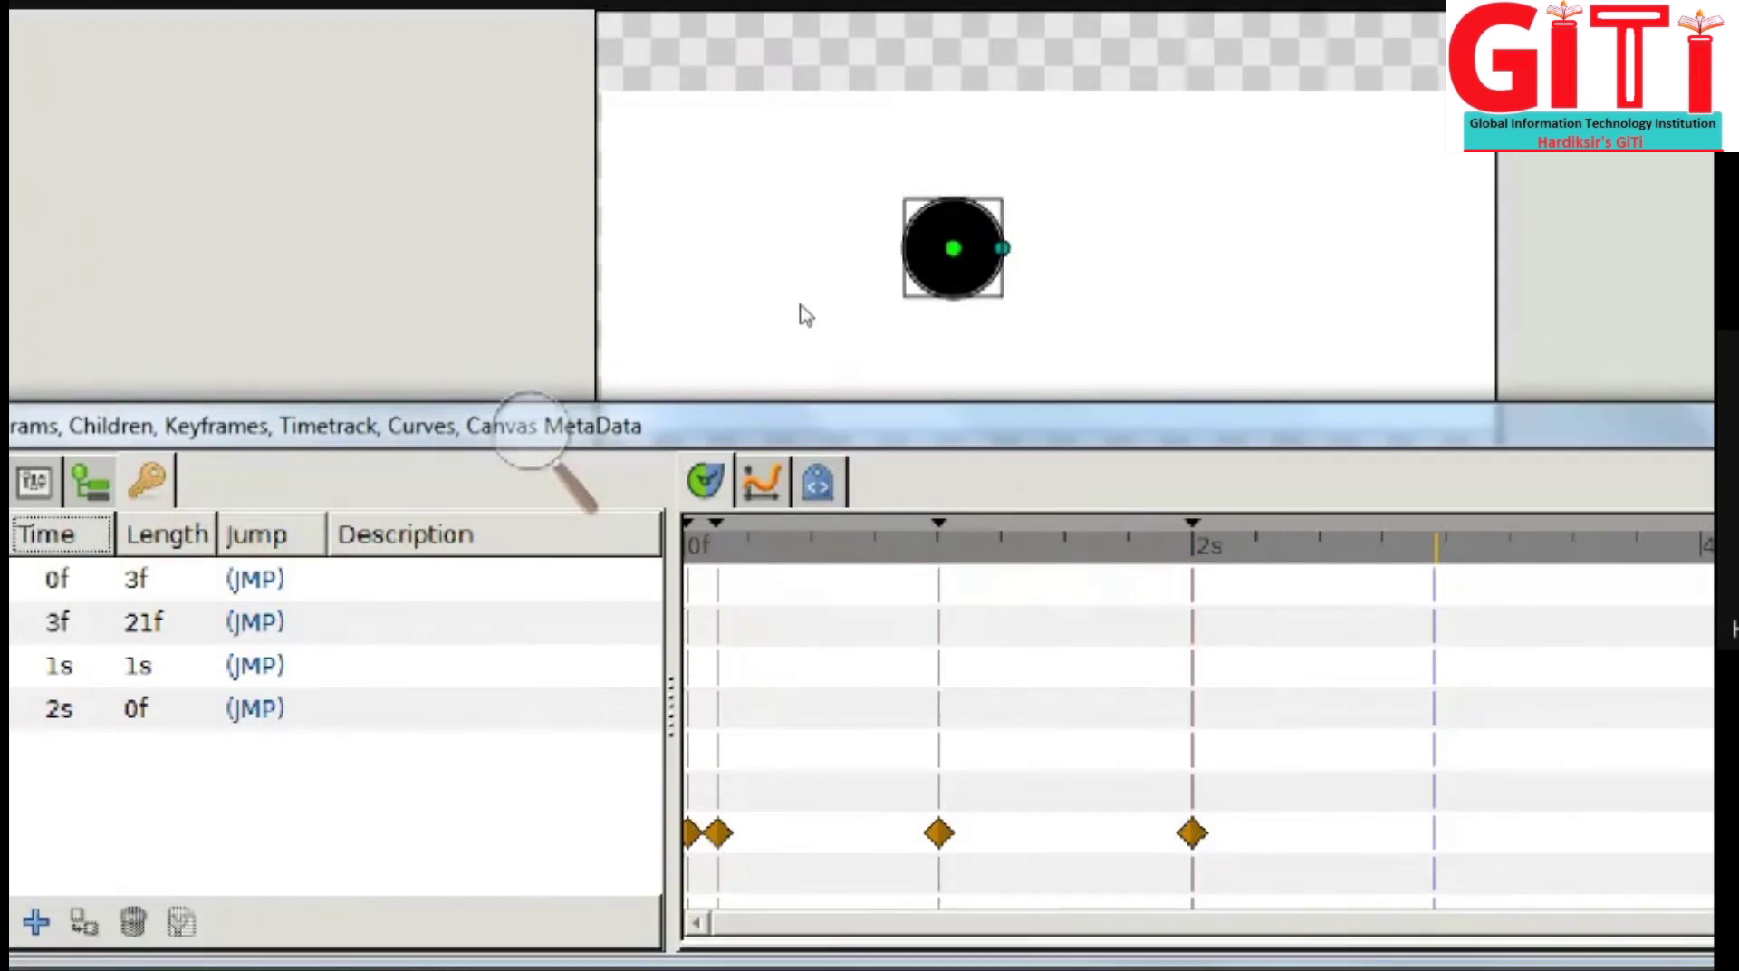
pyautogui.moveTo(806, 315); pyautogui.dragTo(928, 318)
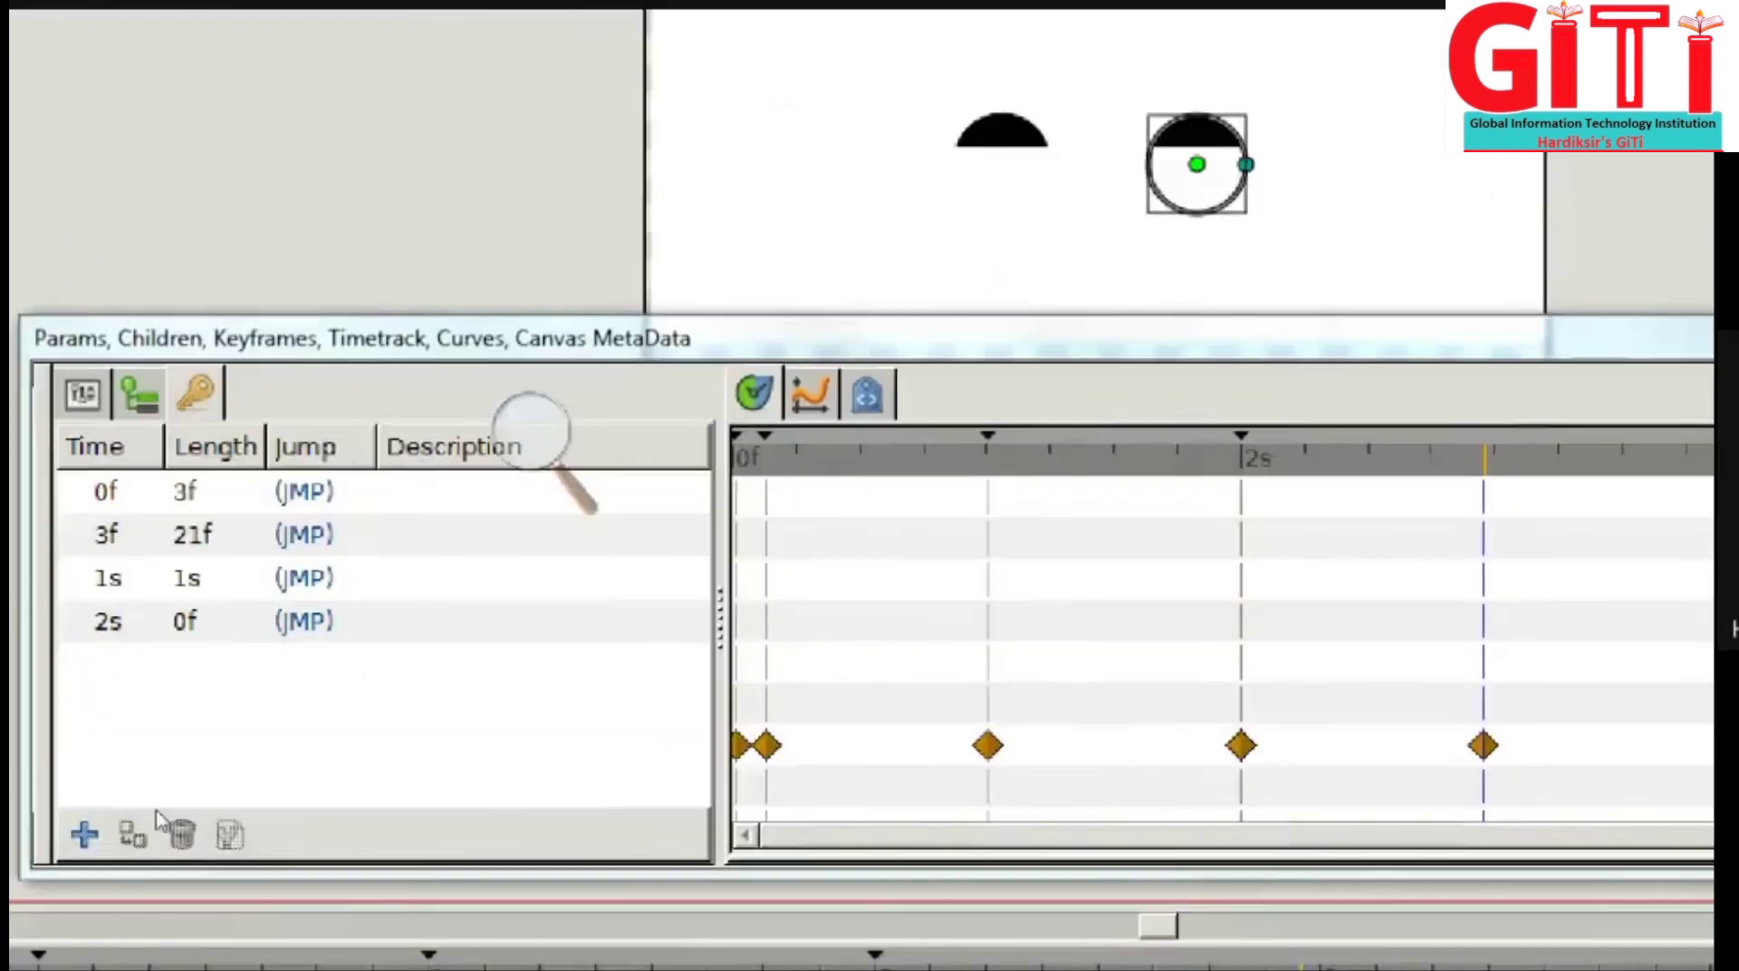
pyautogui.click(36, 922)
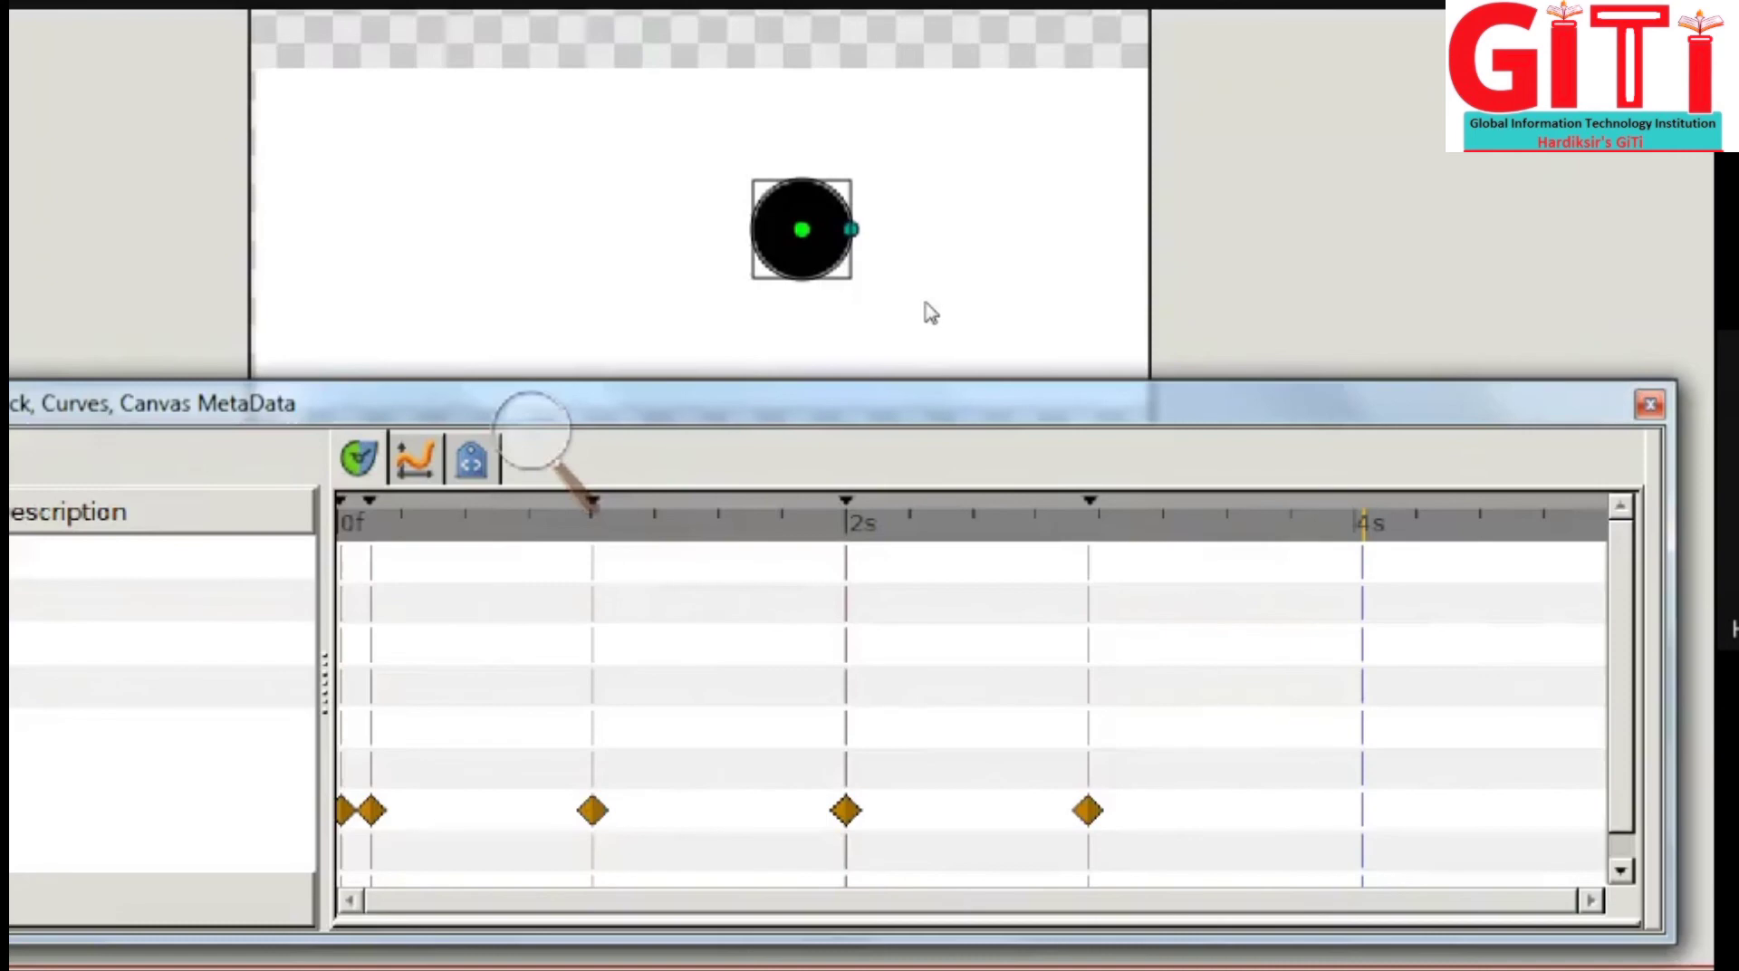
pyautogui.moveTo(801, 229); pyautogui.dragTo(937, 226)
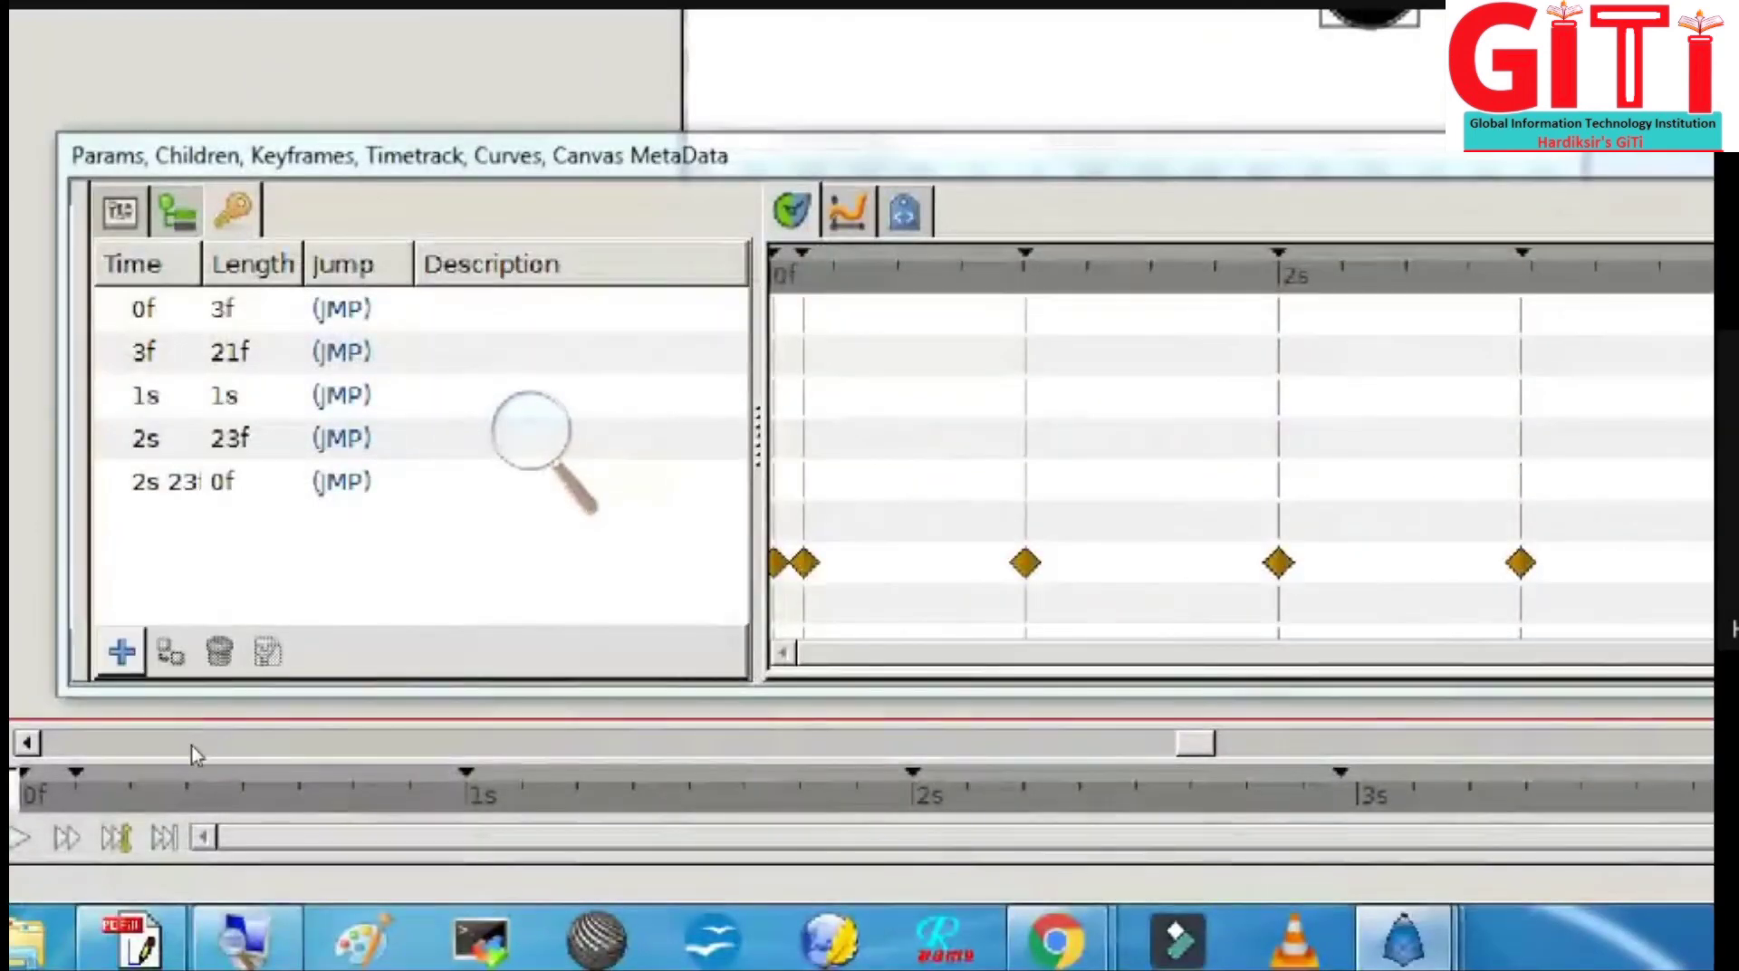
pyautogui.click(122, 652)
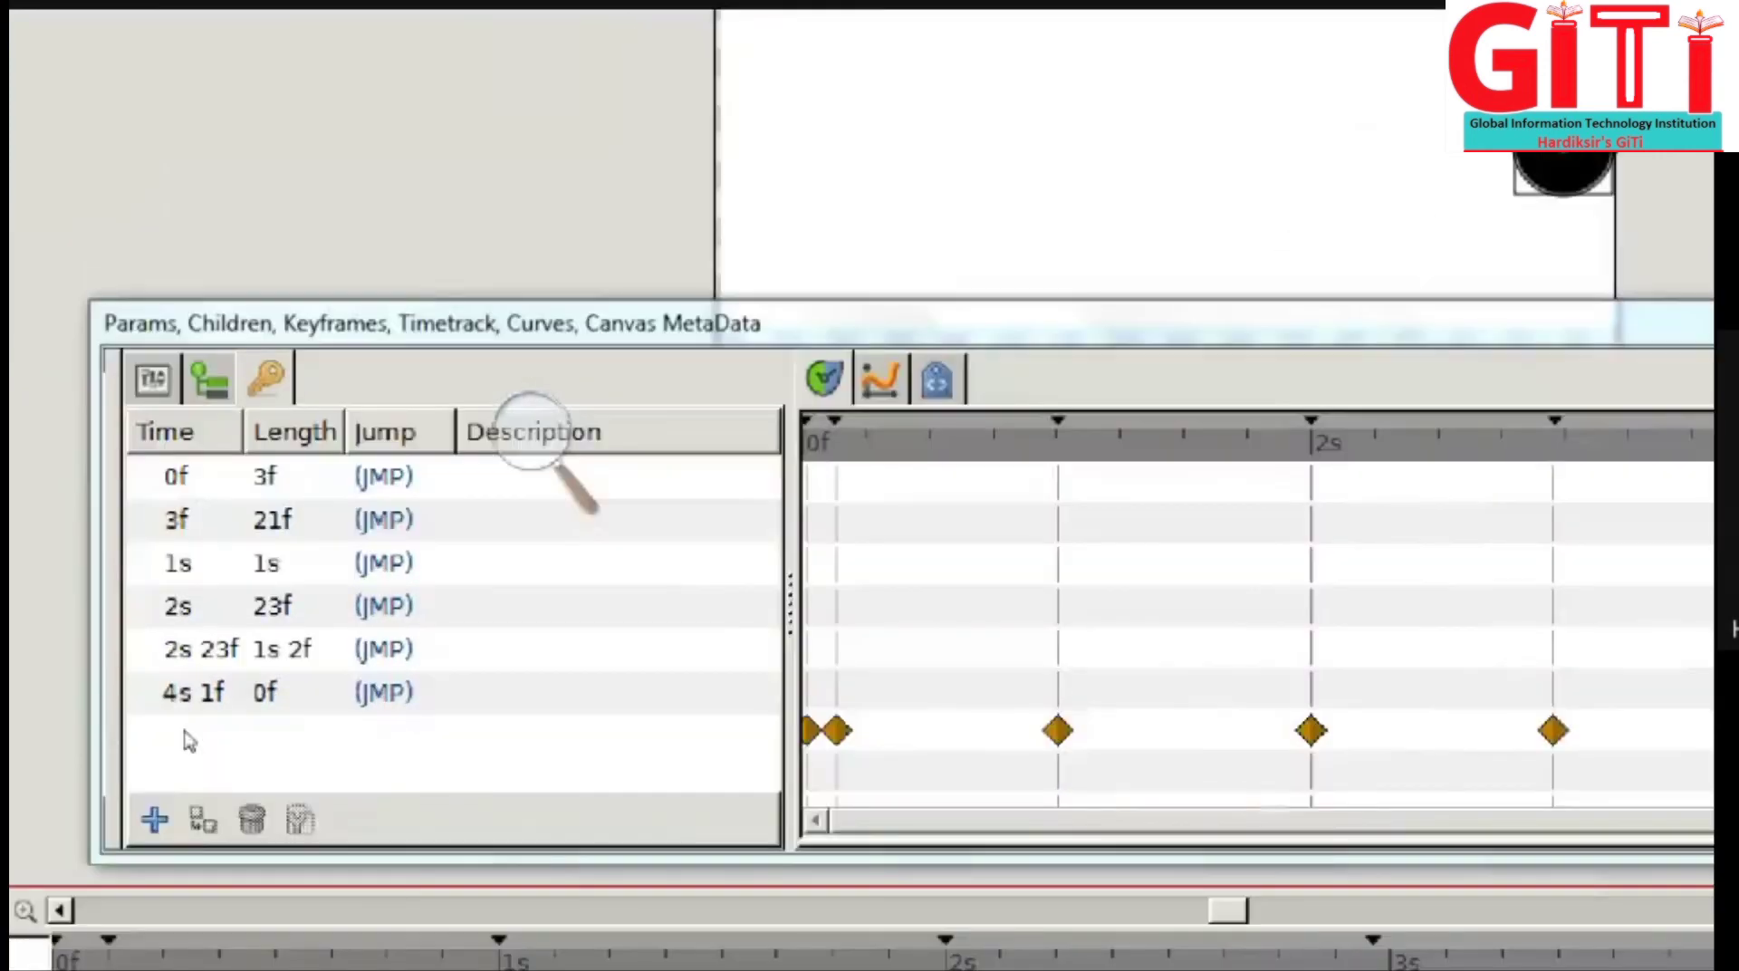
pyautogui.click(154, 819)
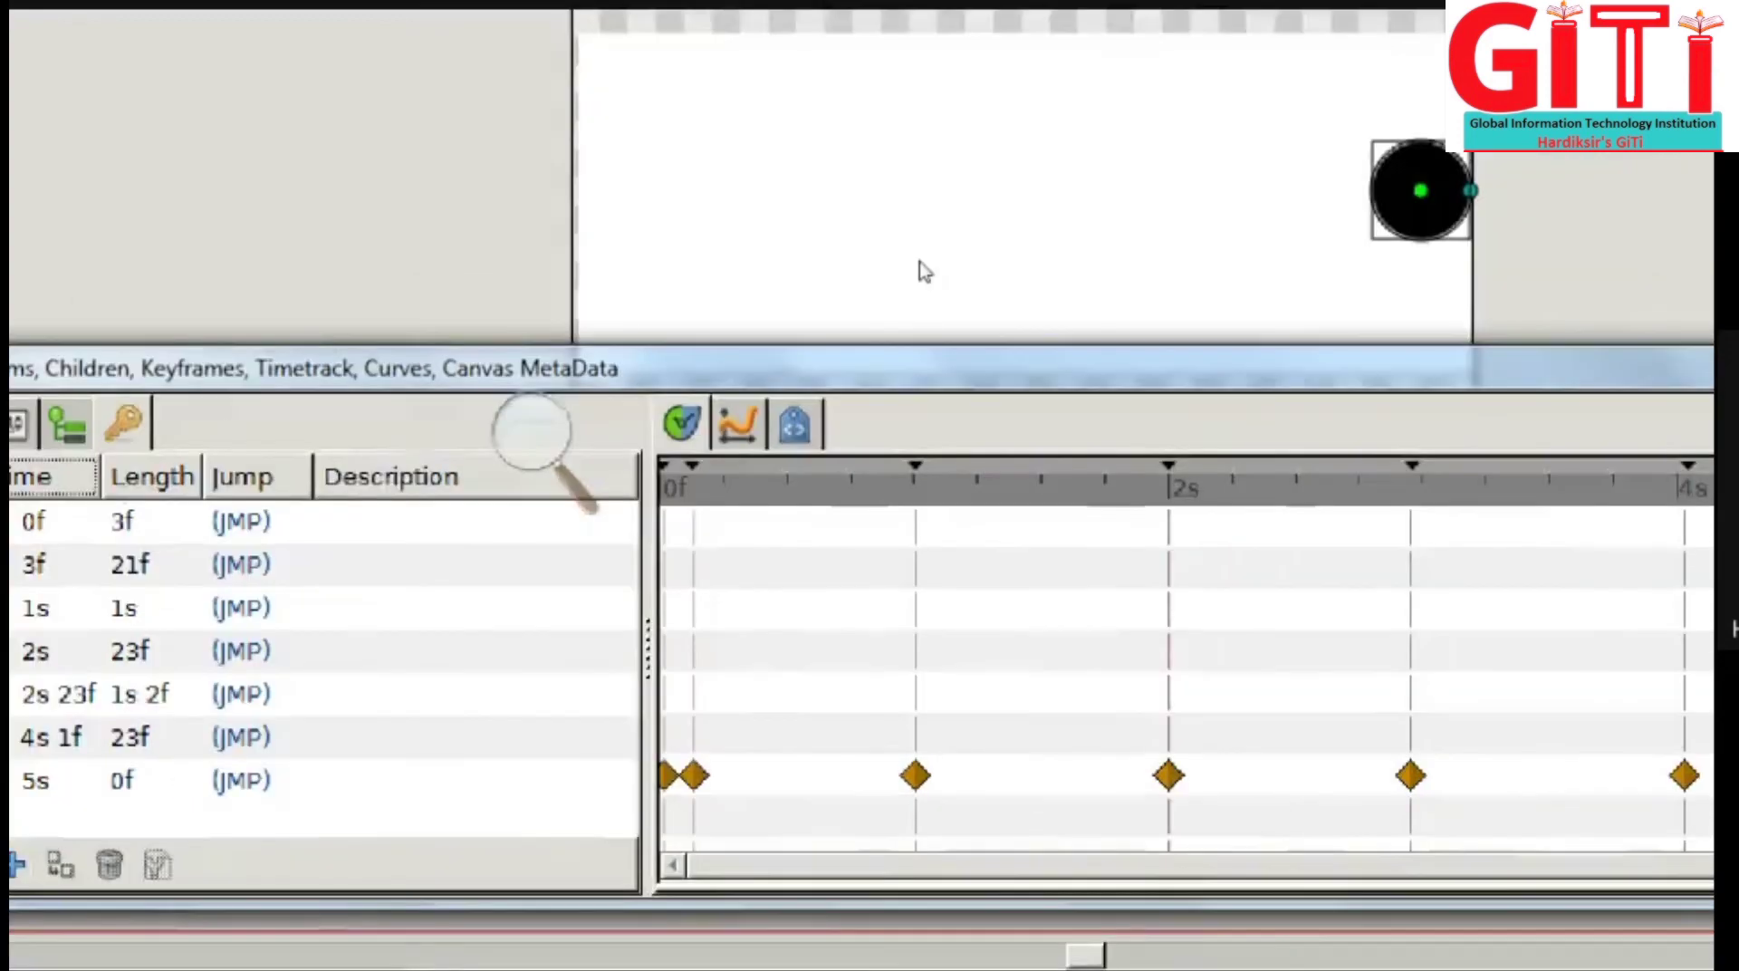
# Step: Turn off animate editing mode and generate a preview at 0.50 quality and 12 FPS, with the screen magnification back at 100%
pyautogui.press('super+minus')
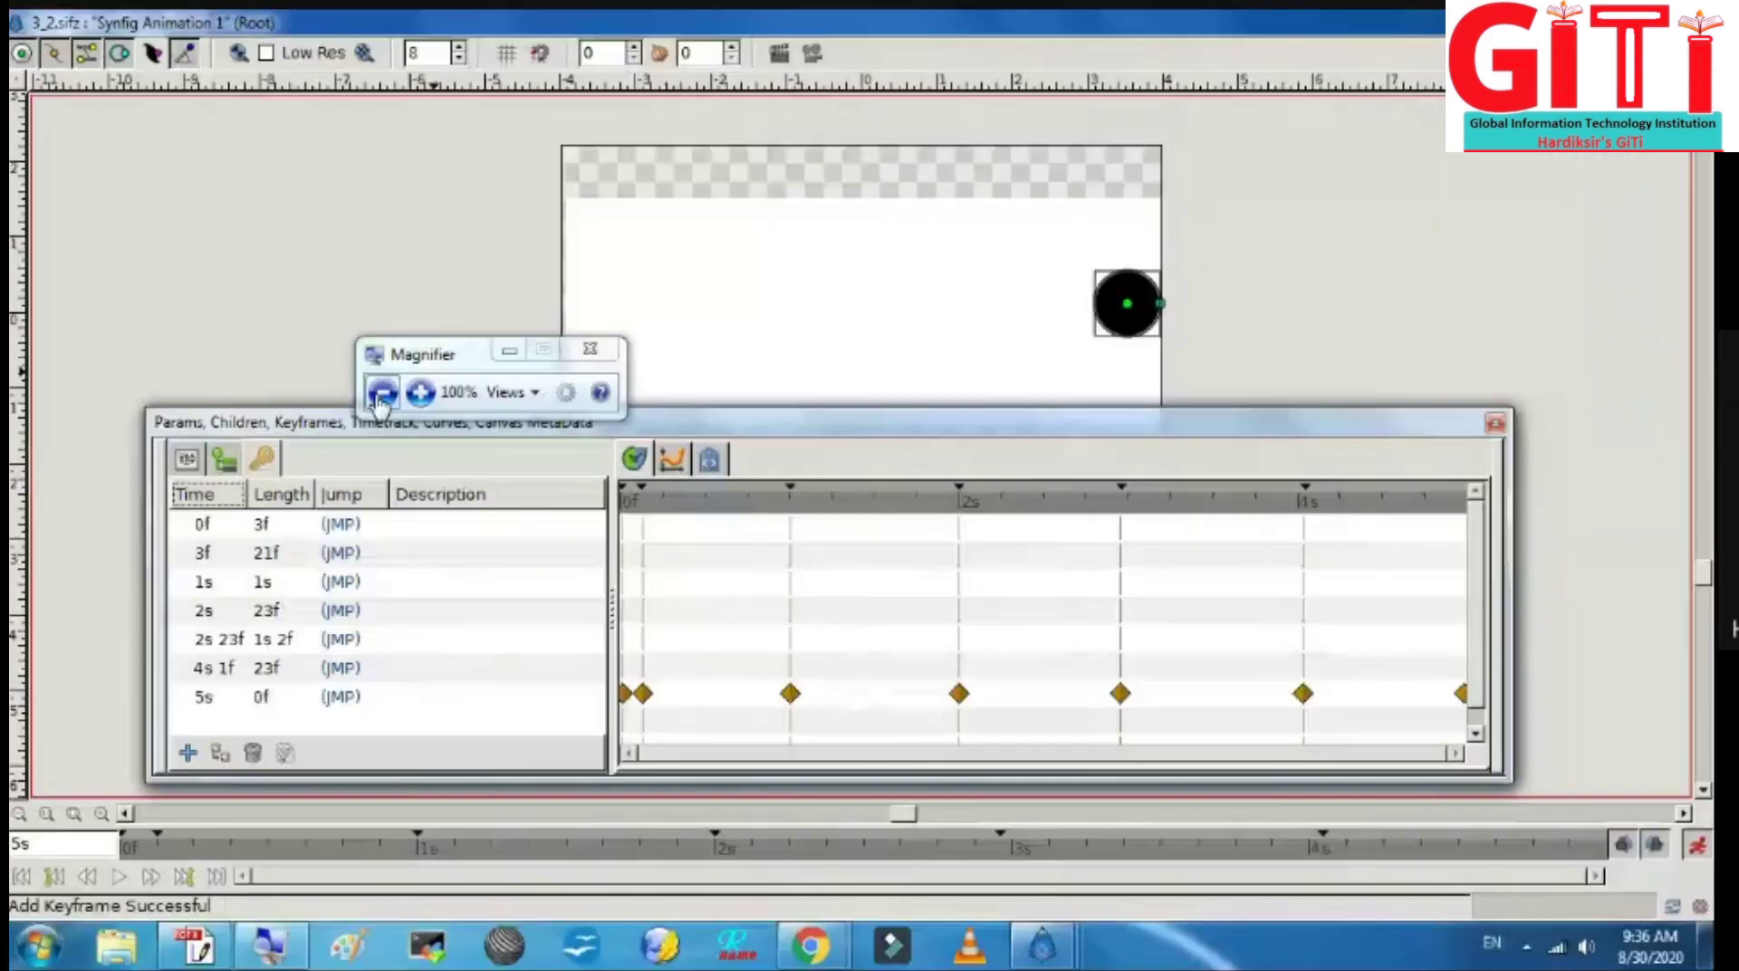
pyautogui.click(1696, 844)
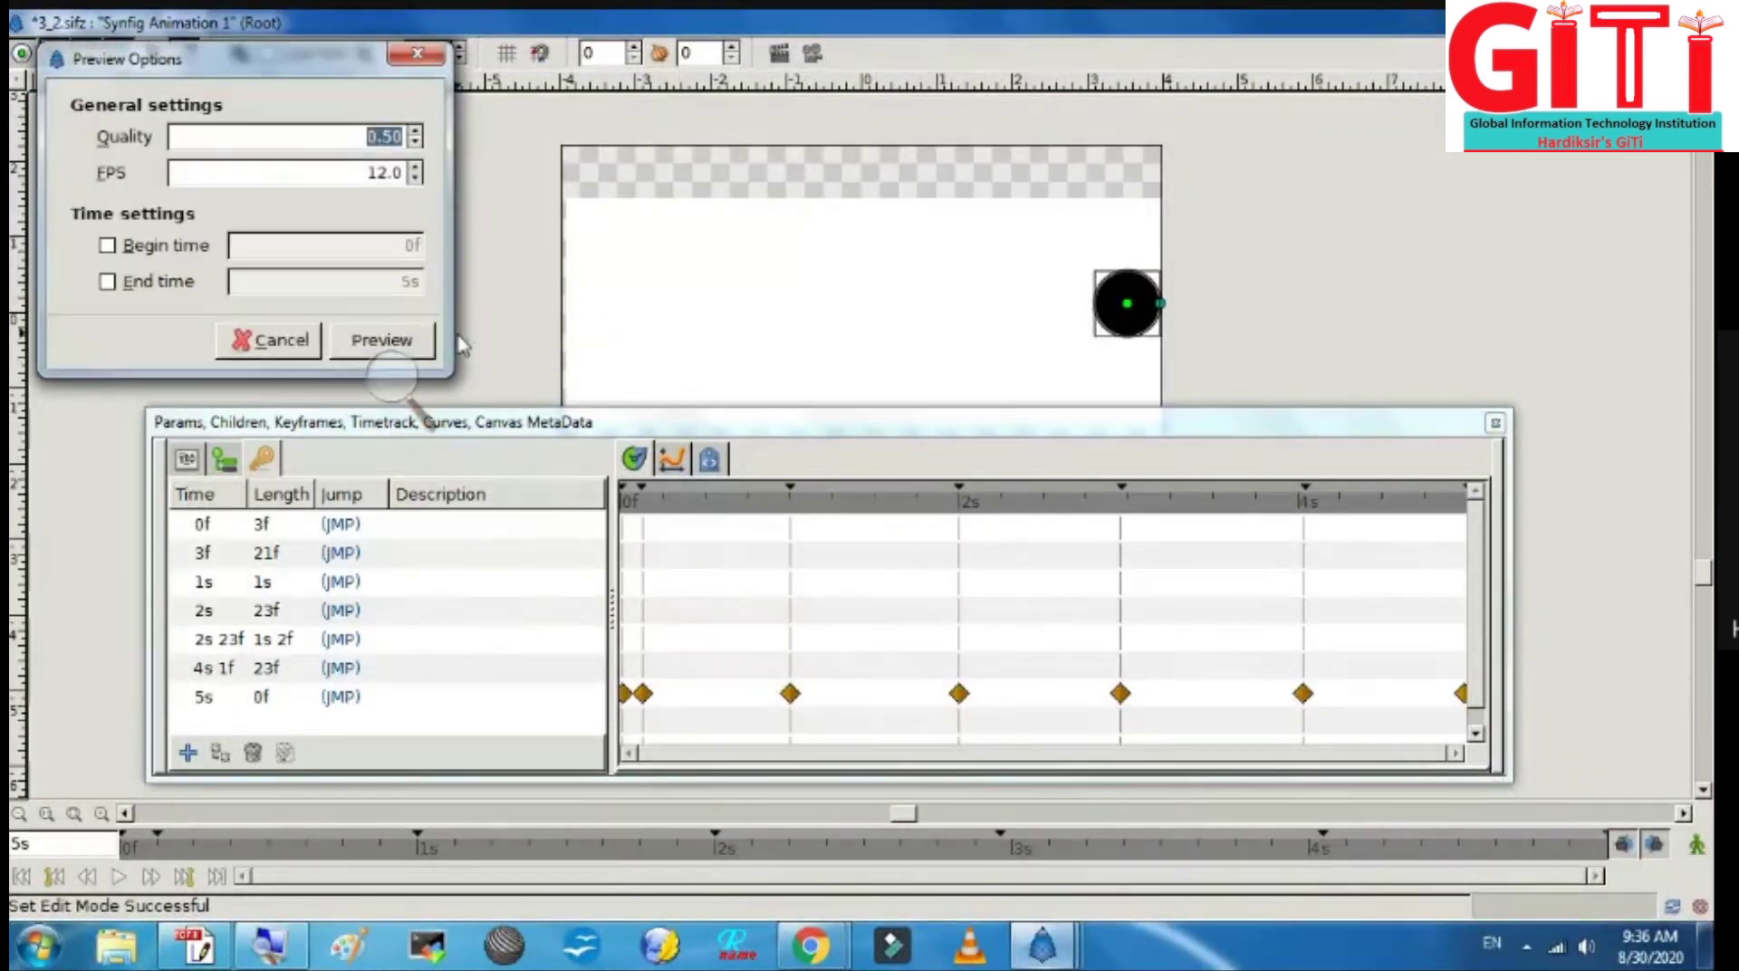
pyautogui.click(381, 339)
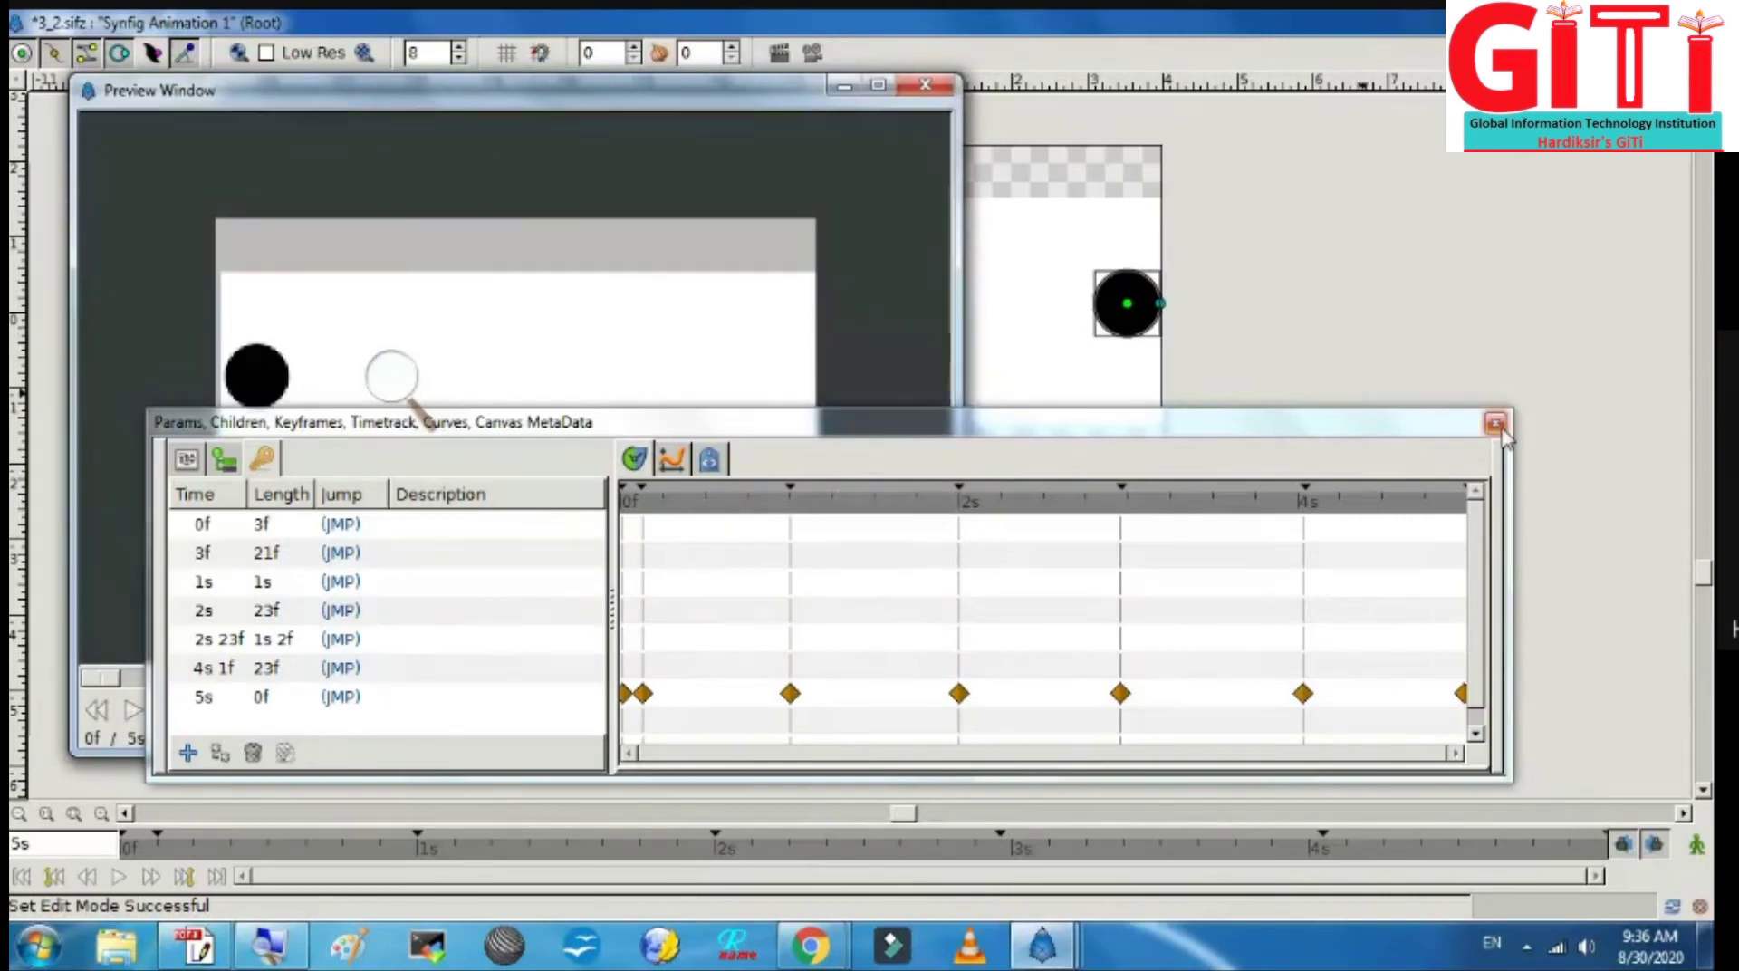
# Step: Move the Params and Keyframes panel clear of the preview, maximize the Preview Window, and set its zoom to 200%
pyautogui.click(1358, 695)
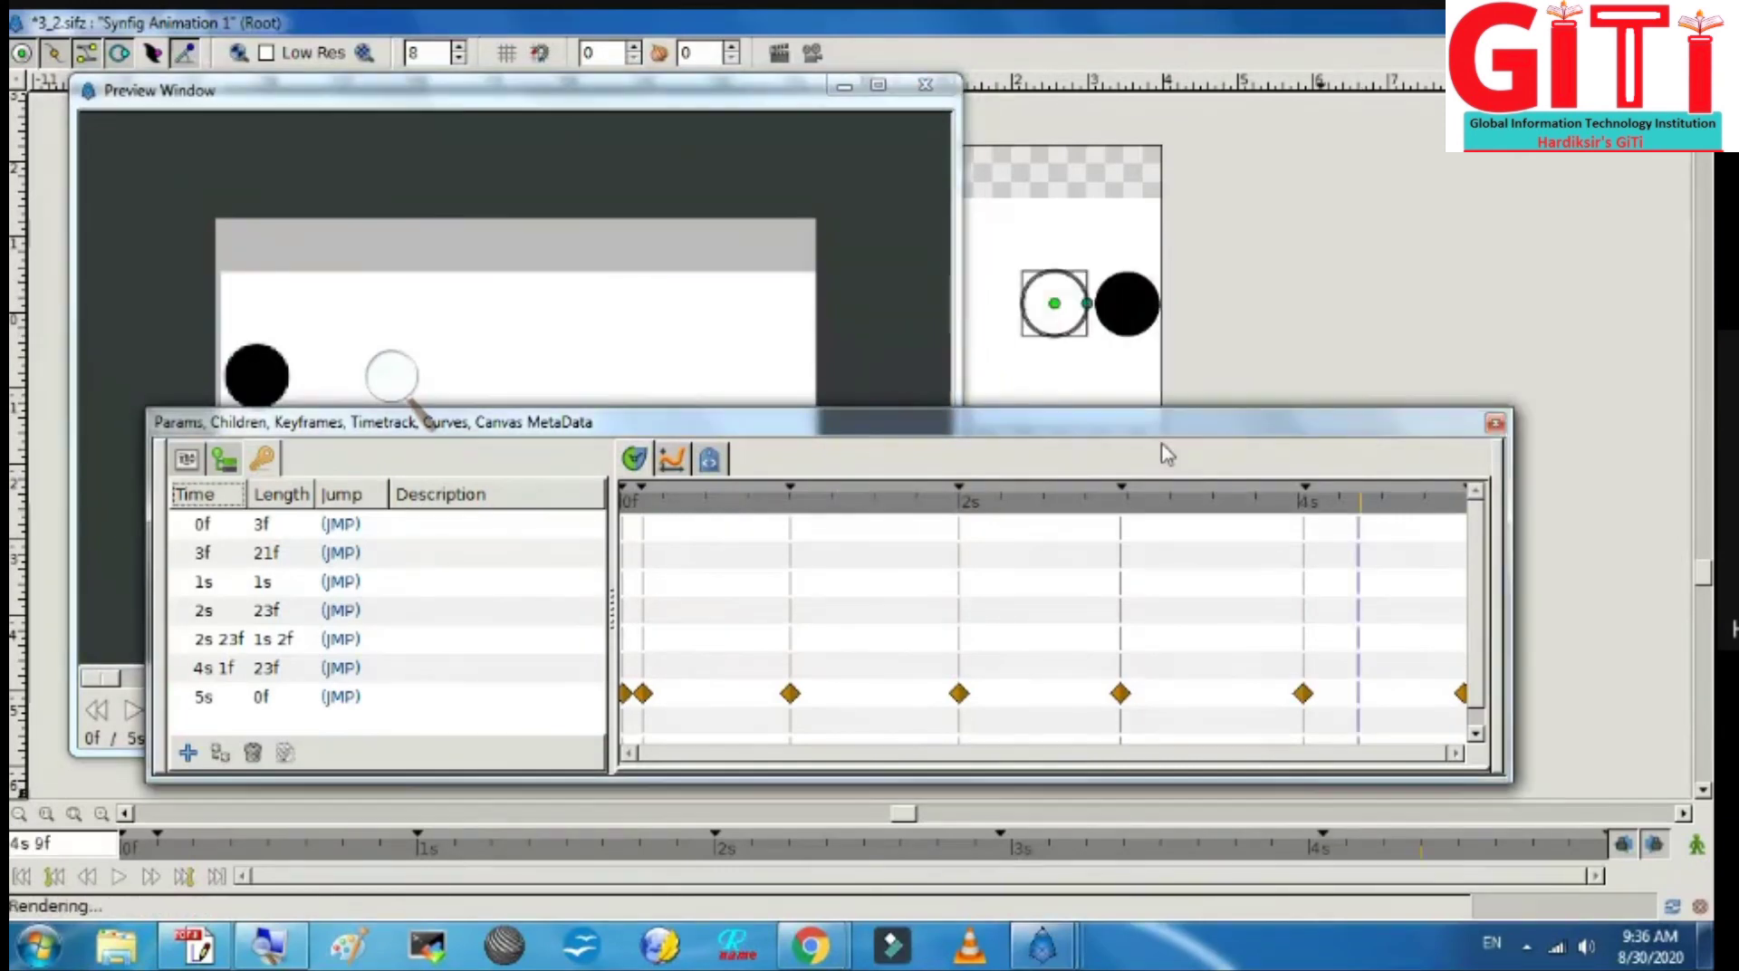
pyautogui.moveTo(1154, 433); pyautogui.dragTo(974, 842)
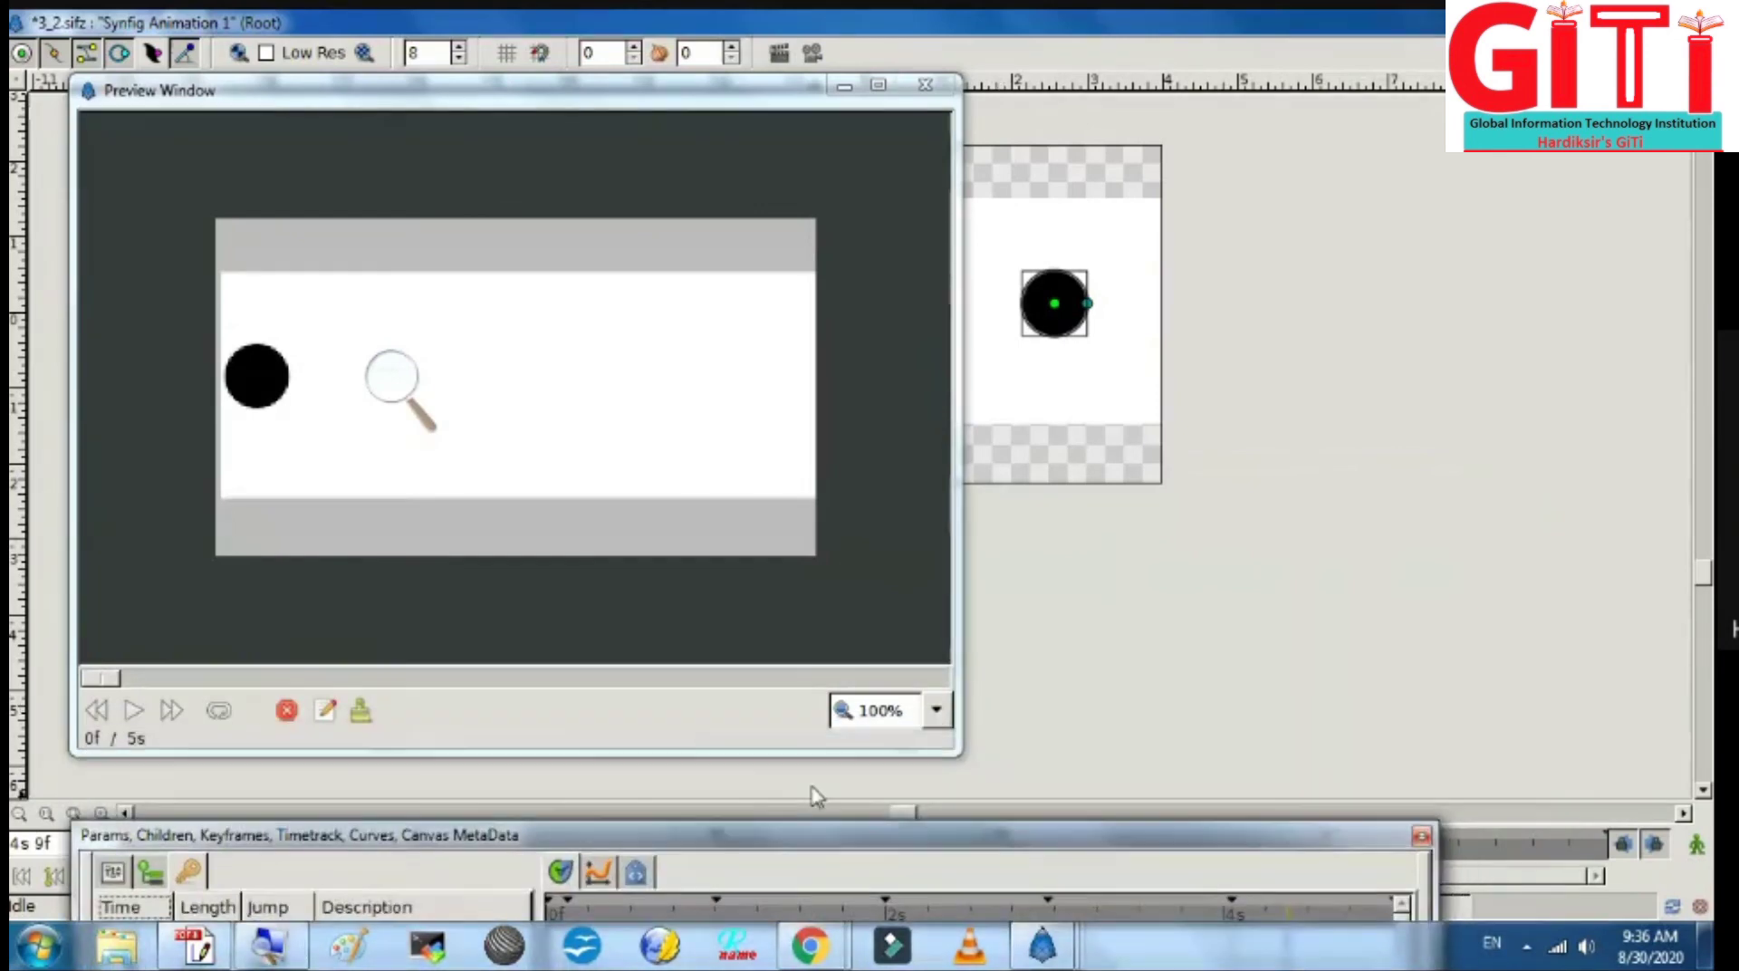
pyautogui.click(878, 84)
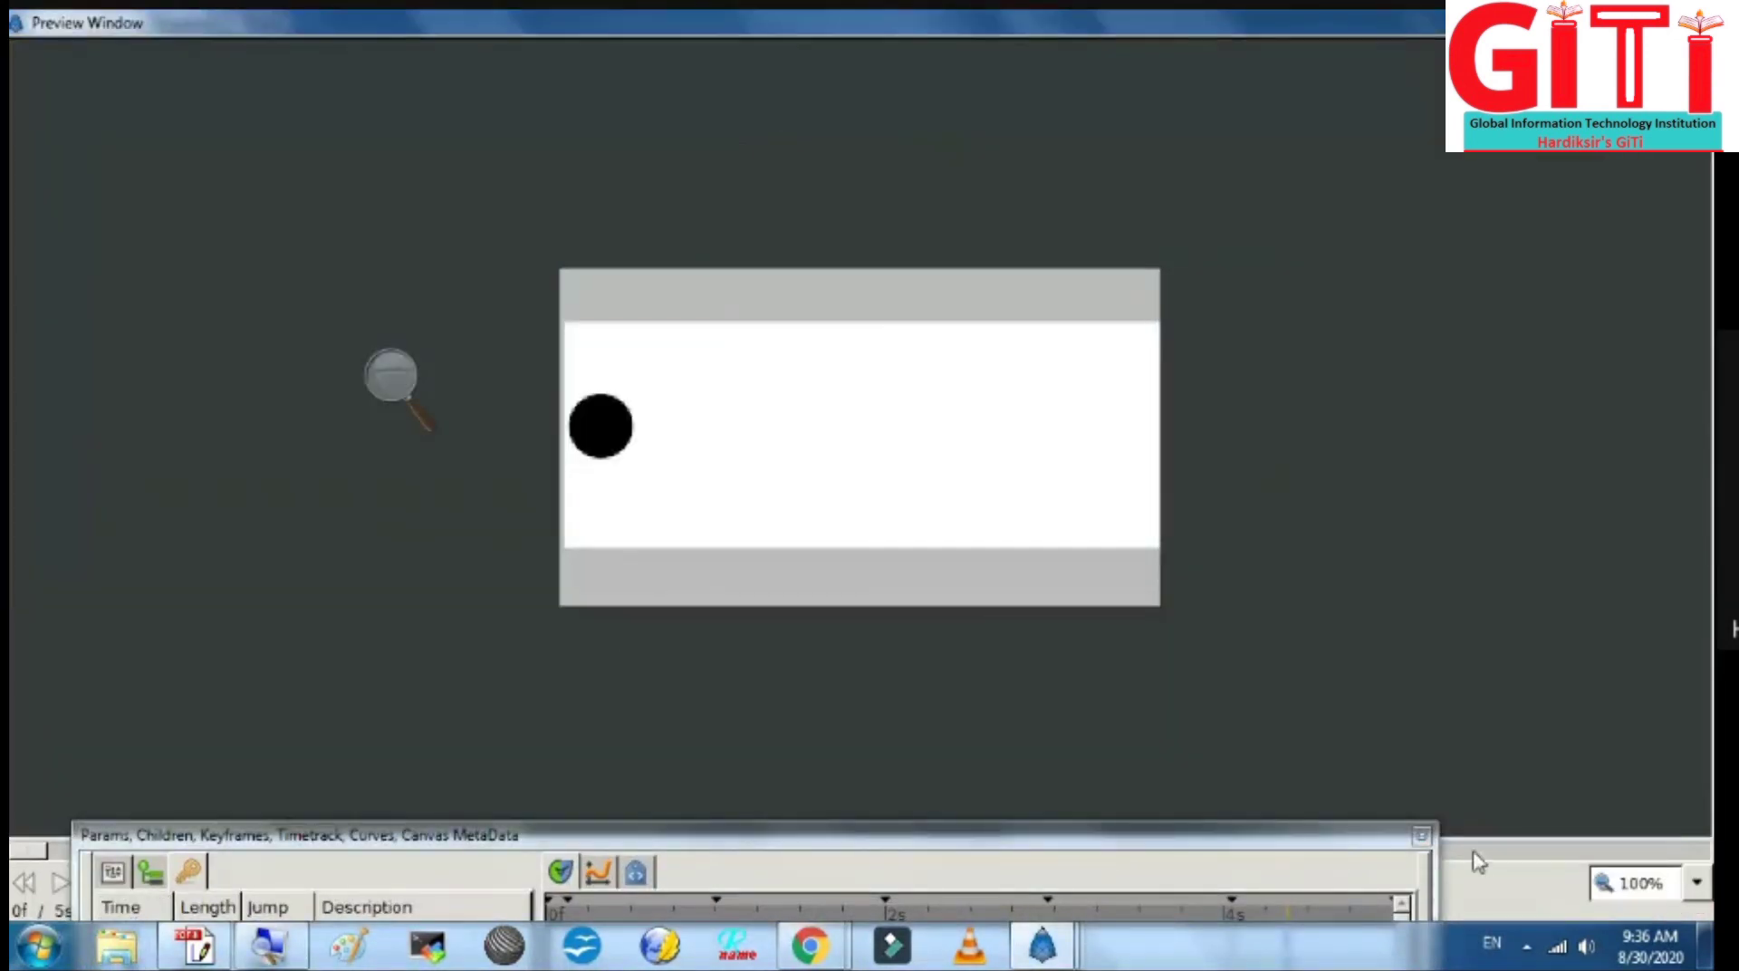
pyautogui.click(1696, 882)
pyautogui.click(1646, 815)
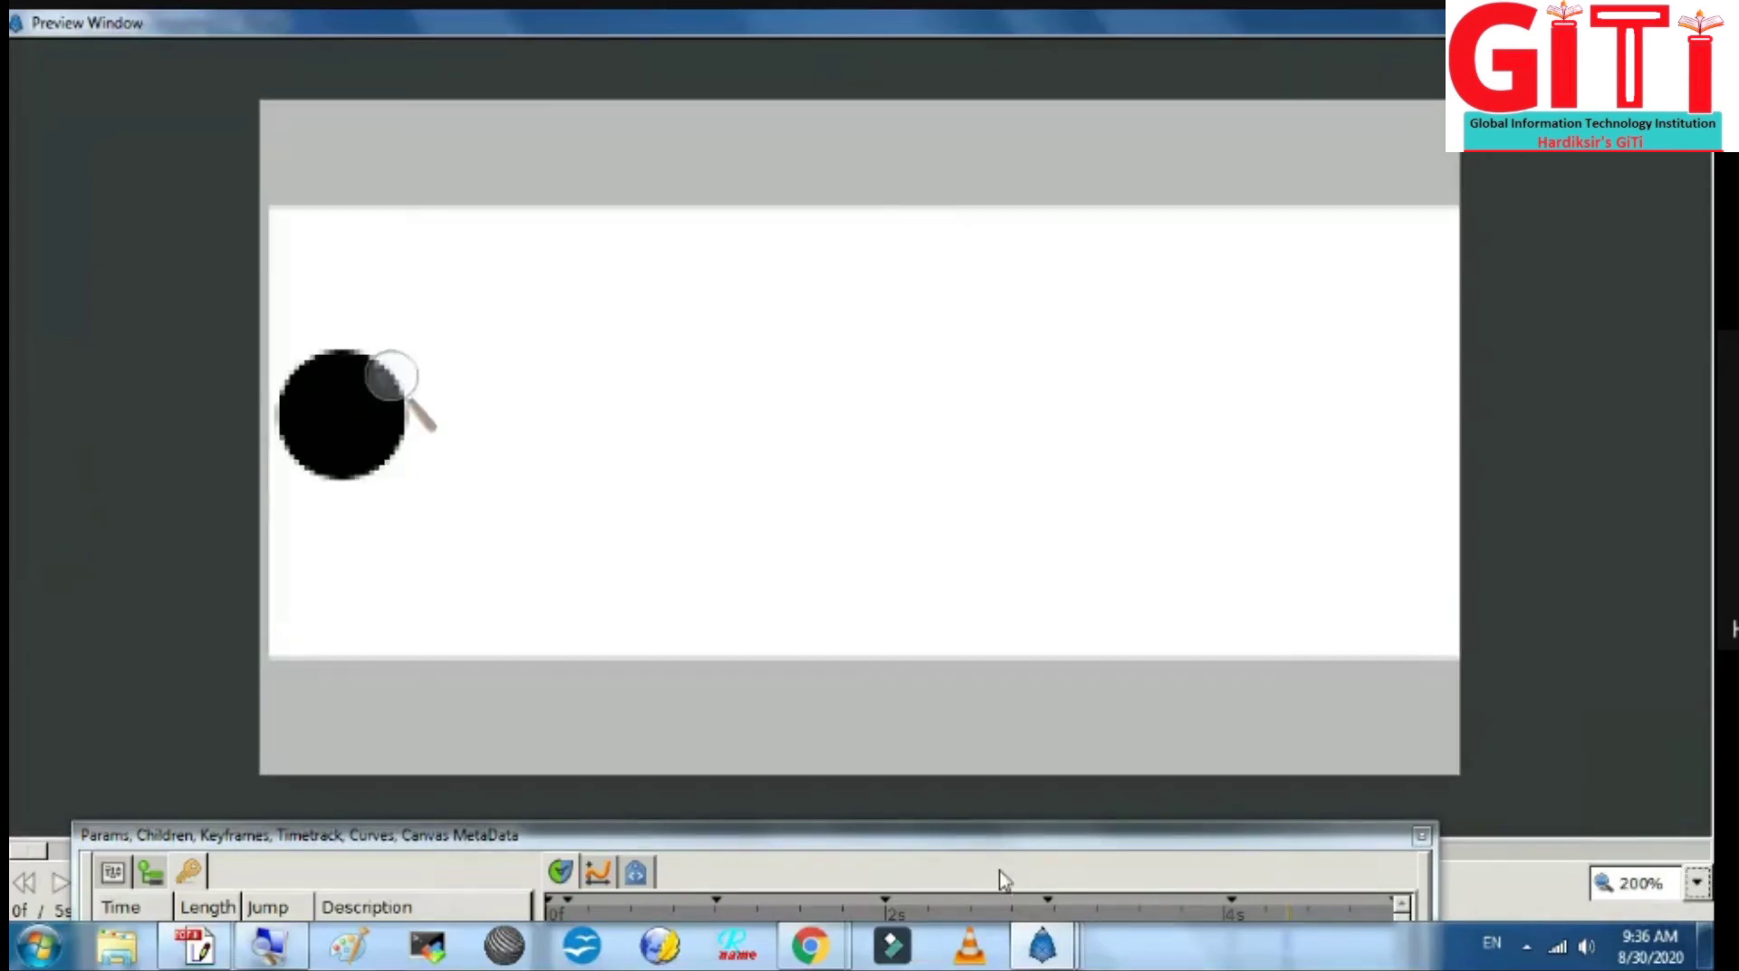
pyautogui.moveTo(990, 847); pyautogui.dragTo(1038, 669)
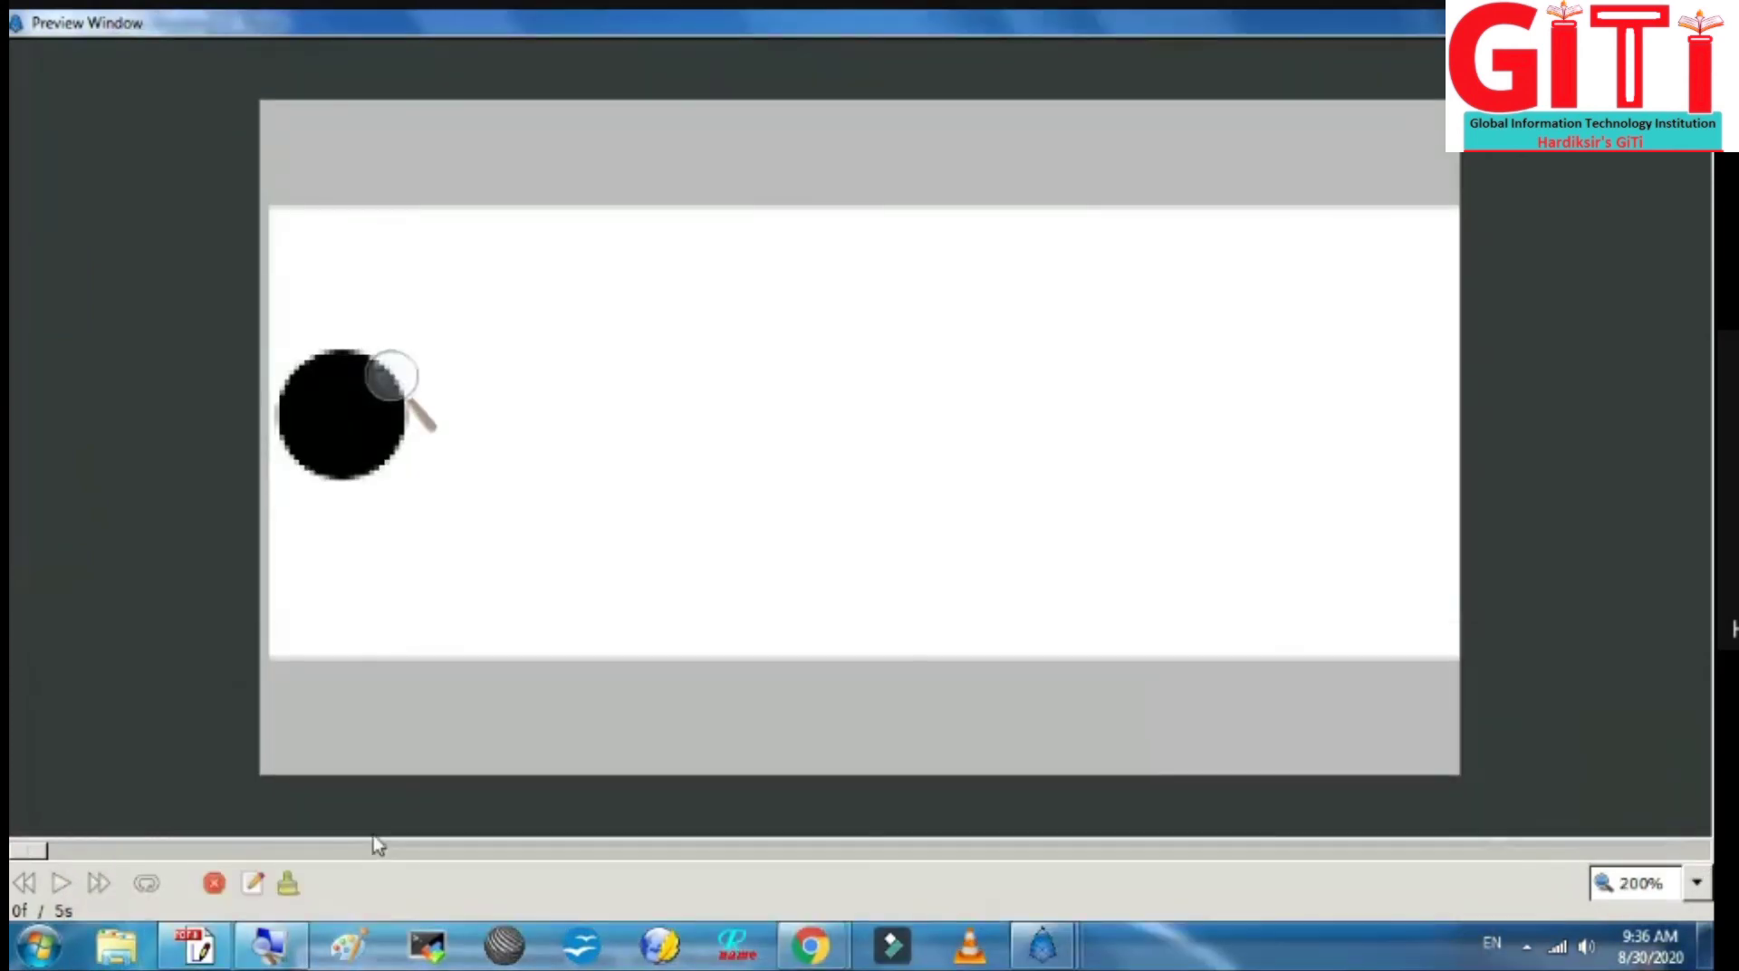
# Step: Play the preview in a loop to check the circle's movement, and close the preview
pyautogui.click(146, 883)
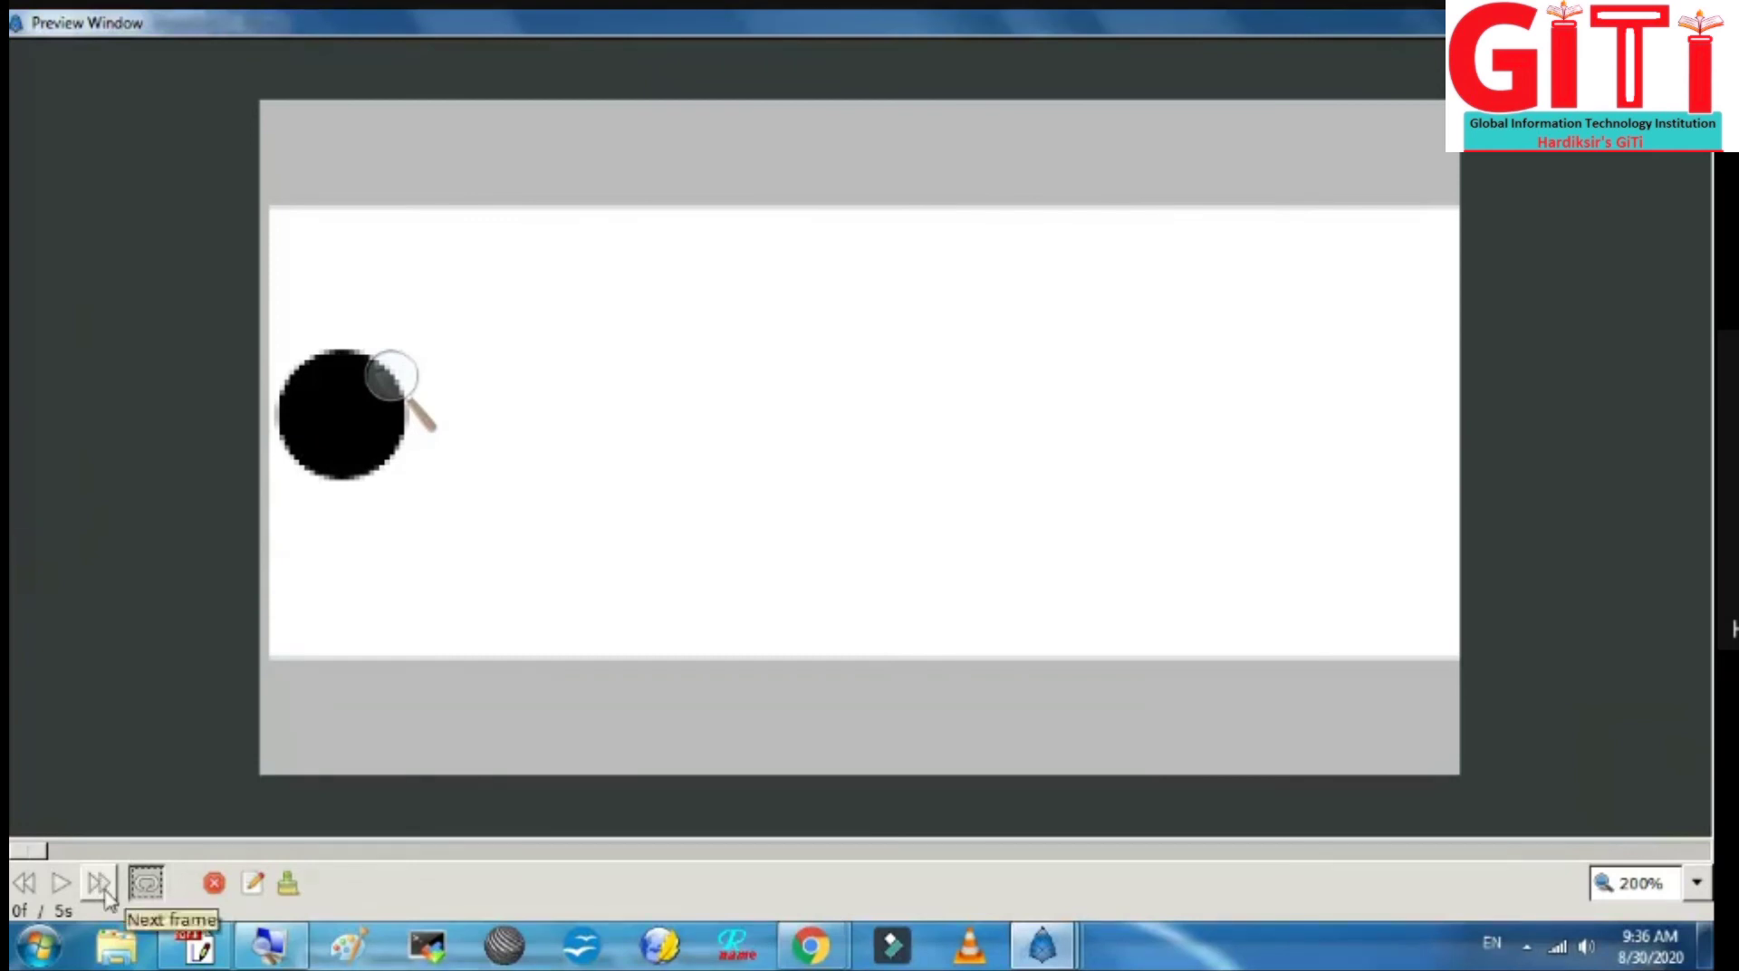
pyautogui.click(62, 885)
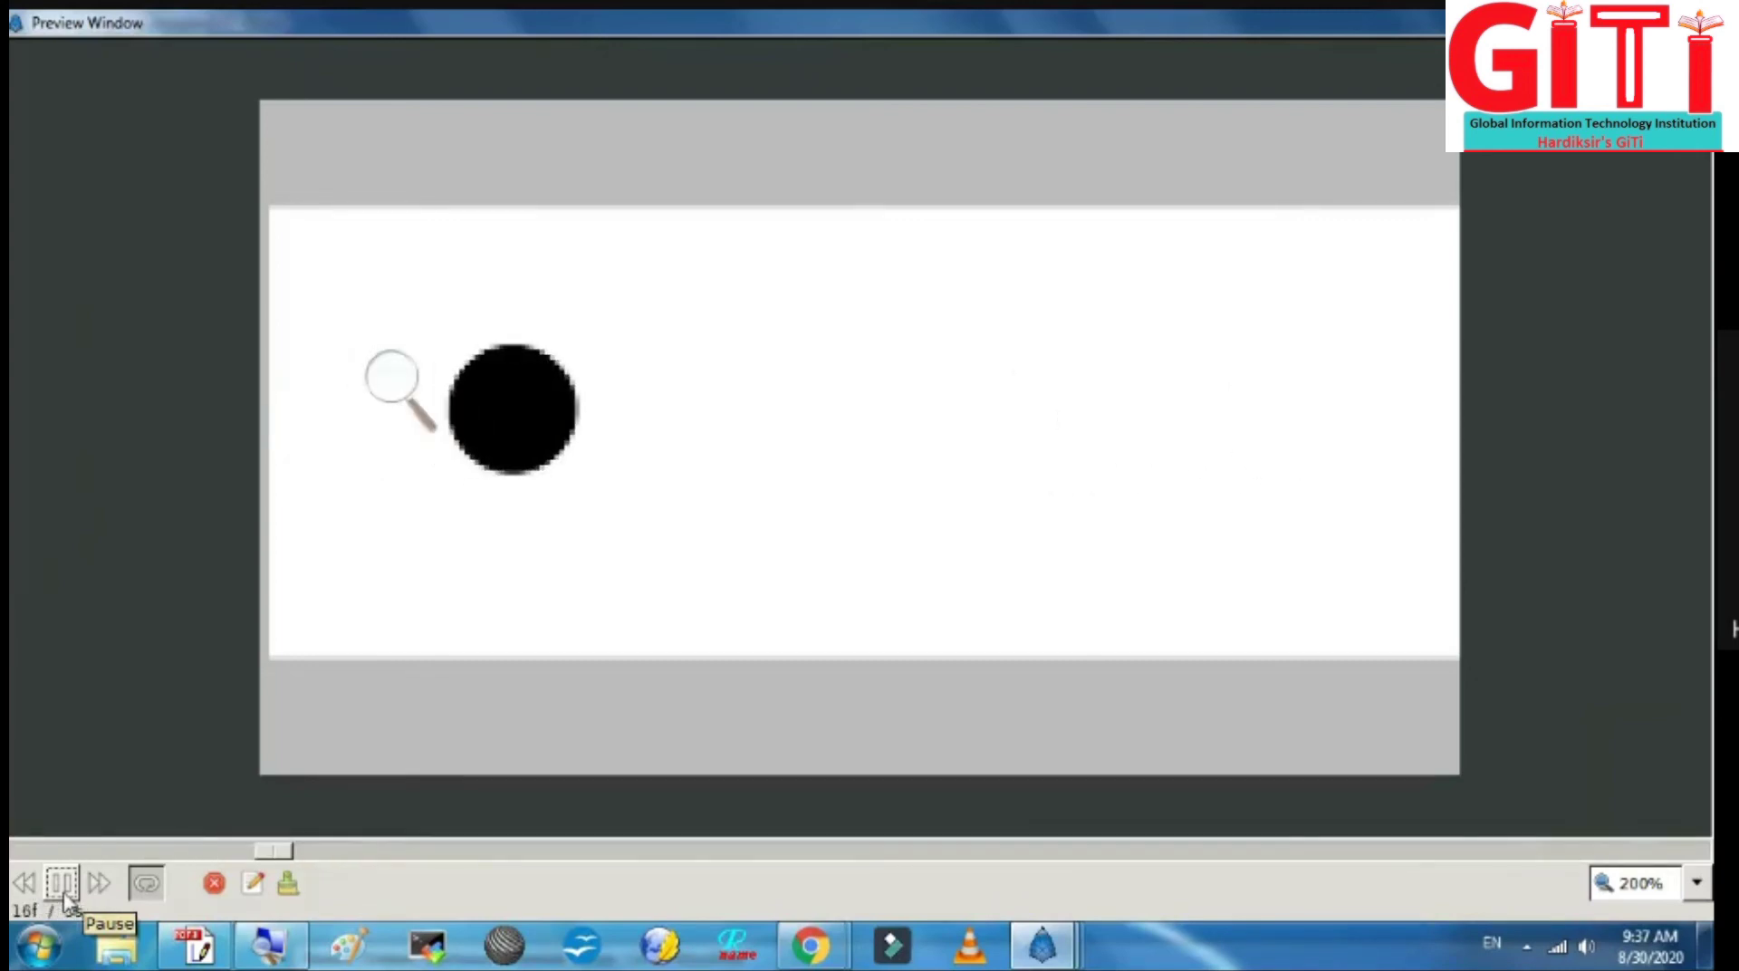
pyautogui.press('Escape')
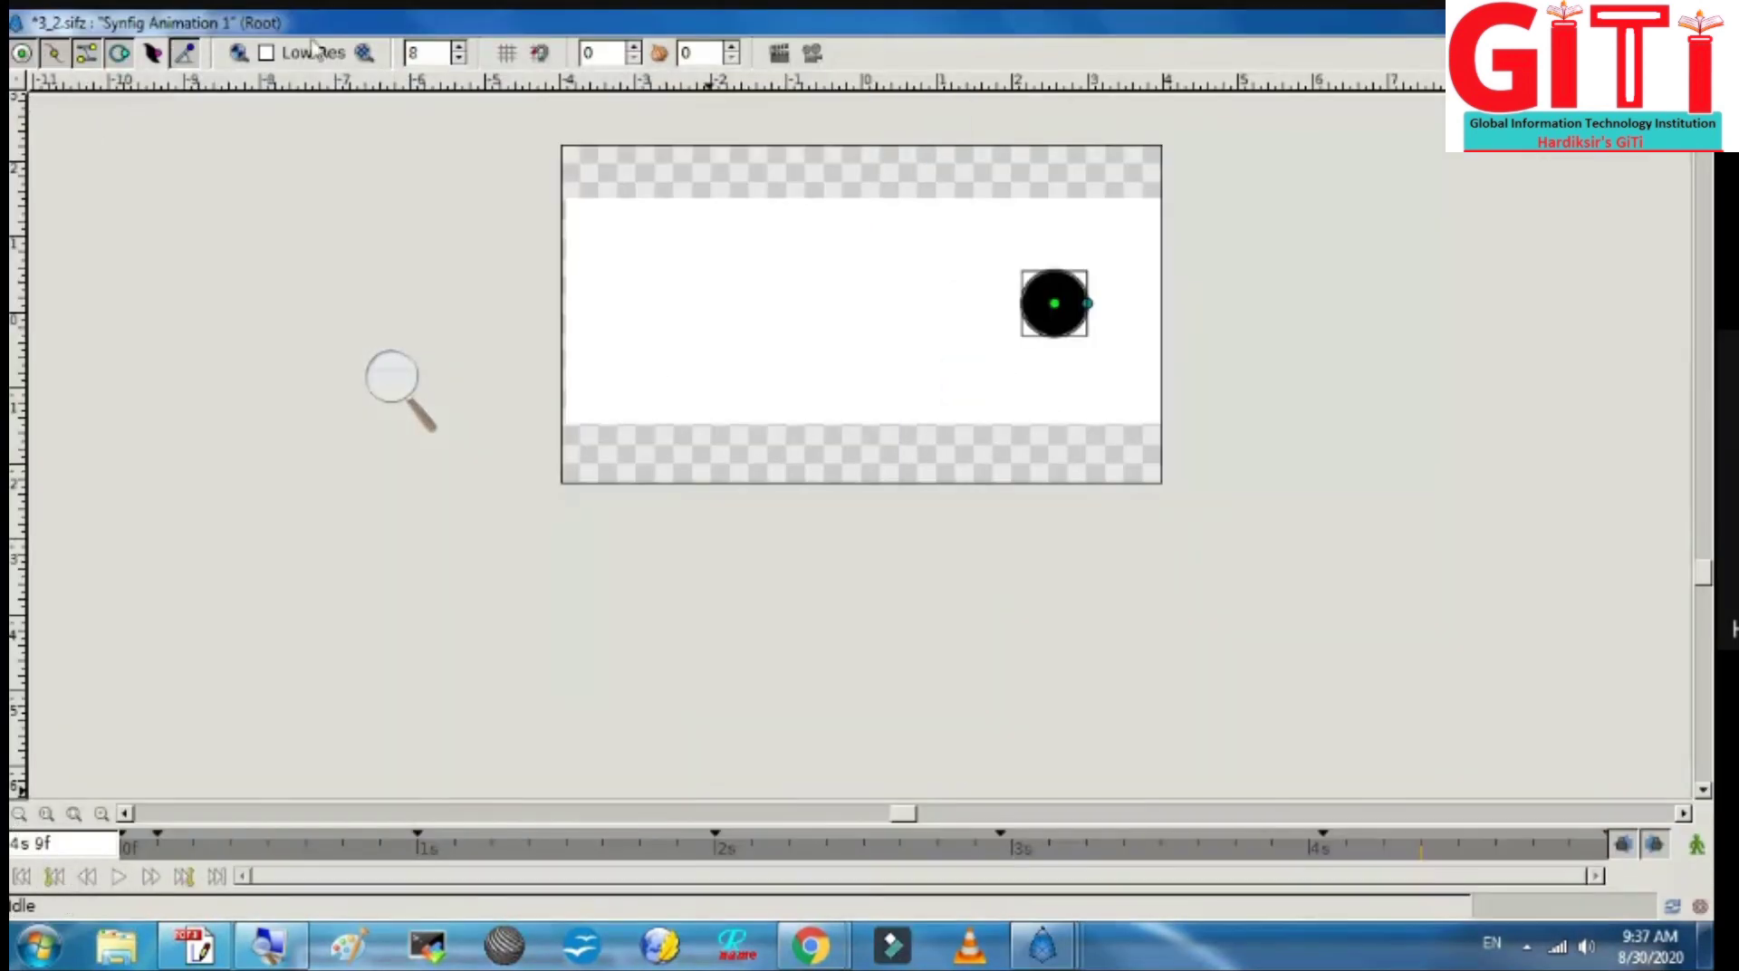
# Step: Bring up the render settings for the animation and magnify the screen around the output filename
pyautogui.click(16, 88)
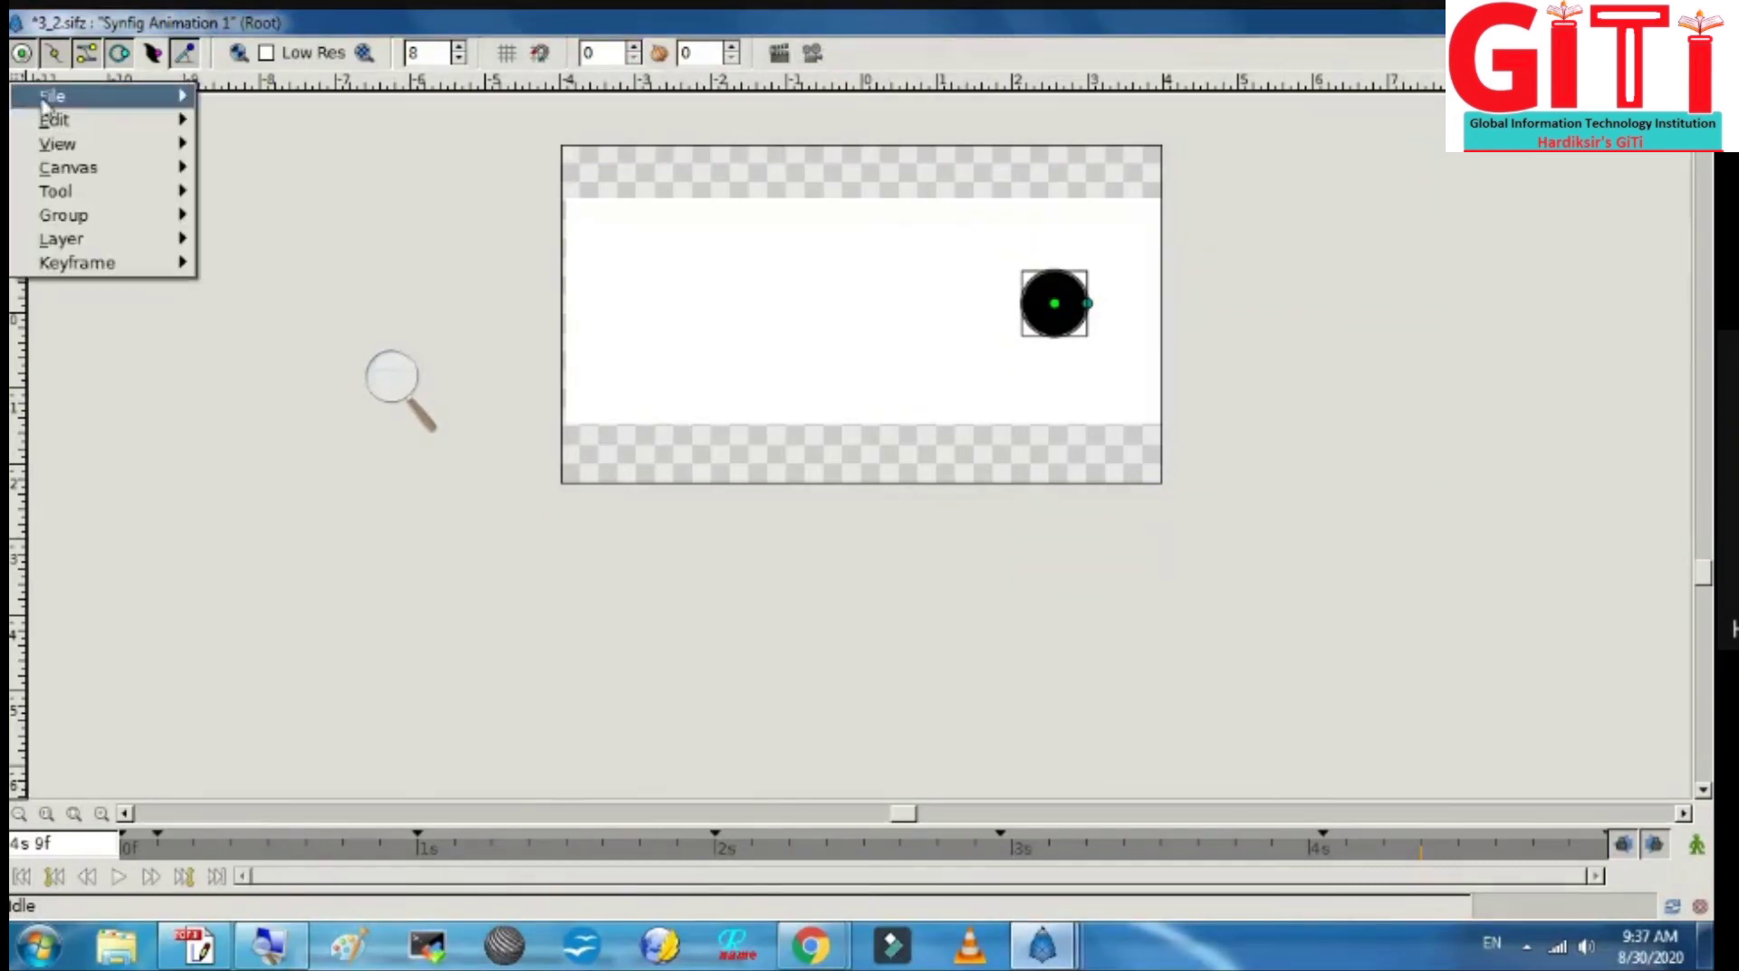
pyautogui.moveTo(52, 96)
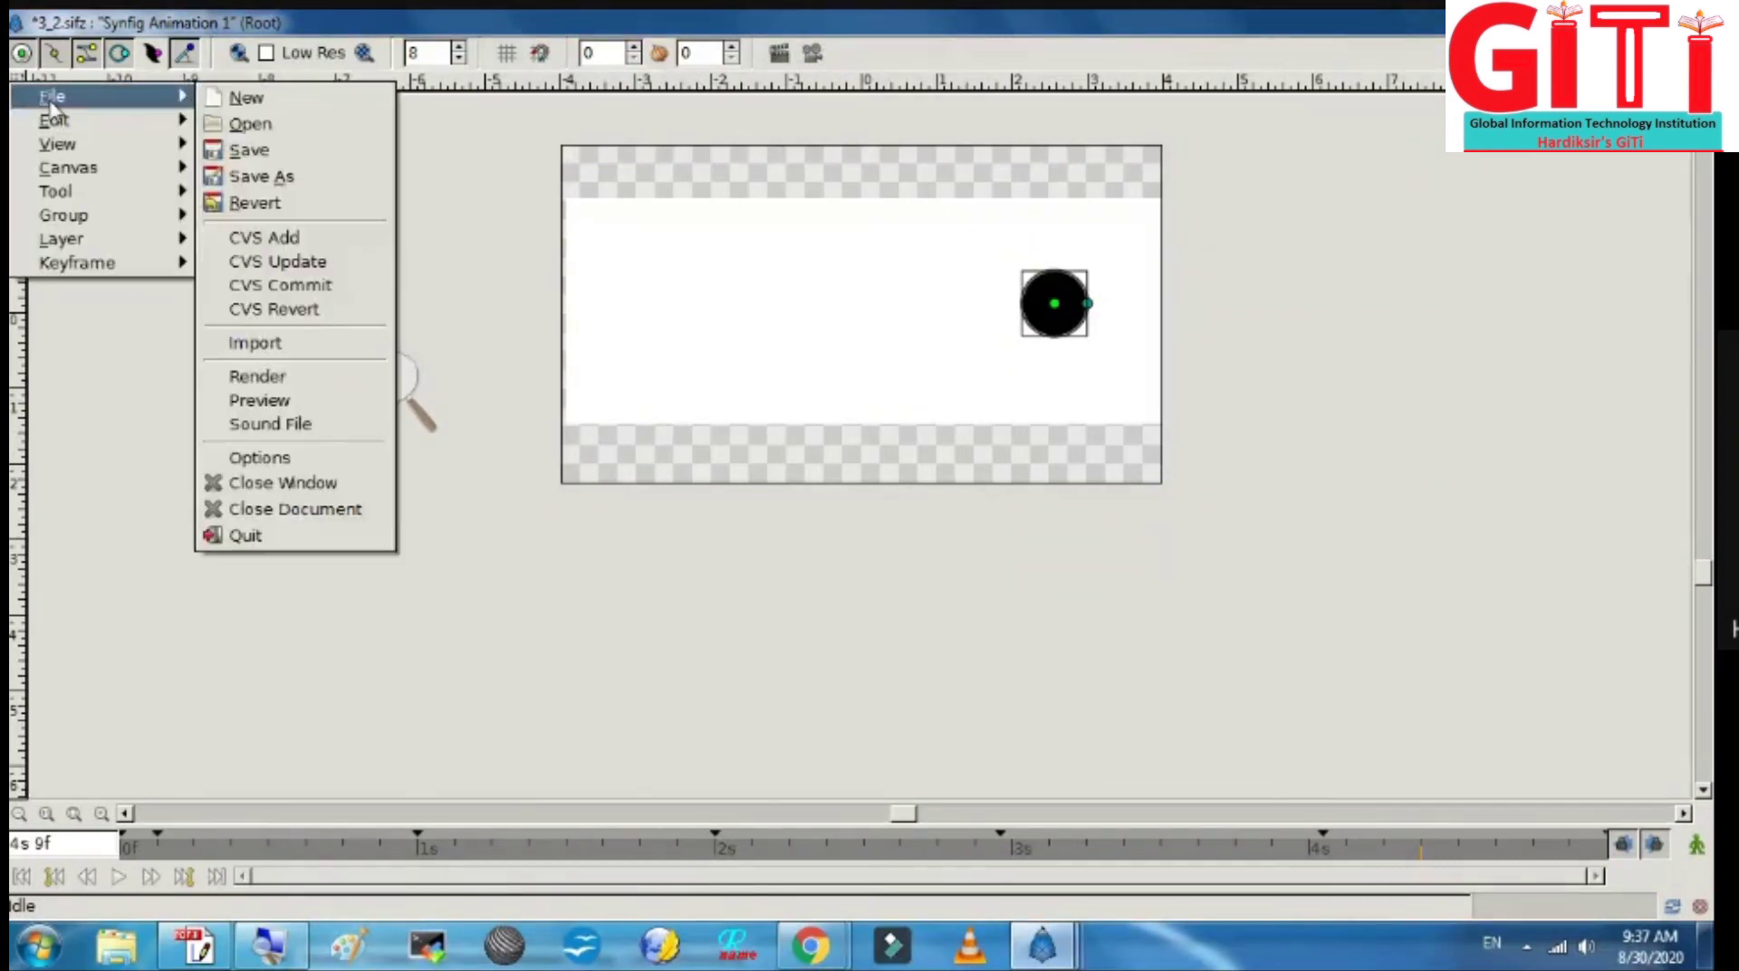
pyautogui.click(274, 377)
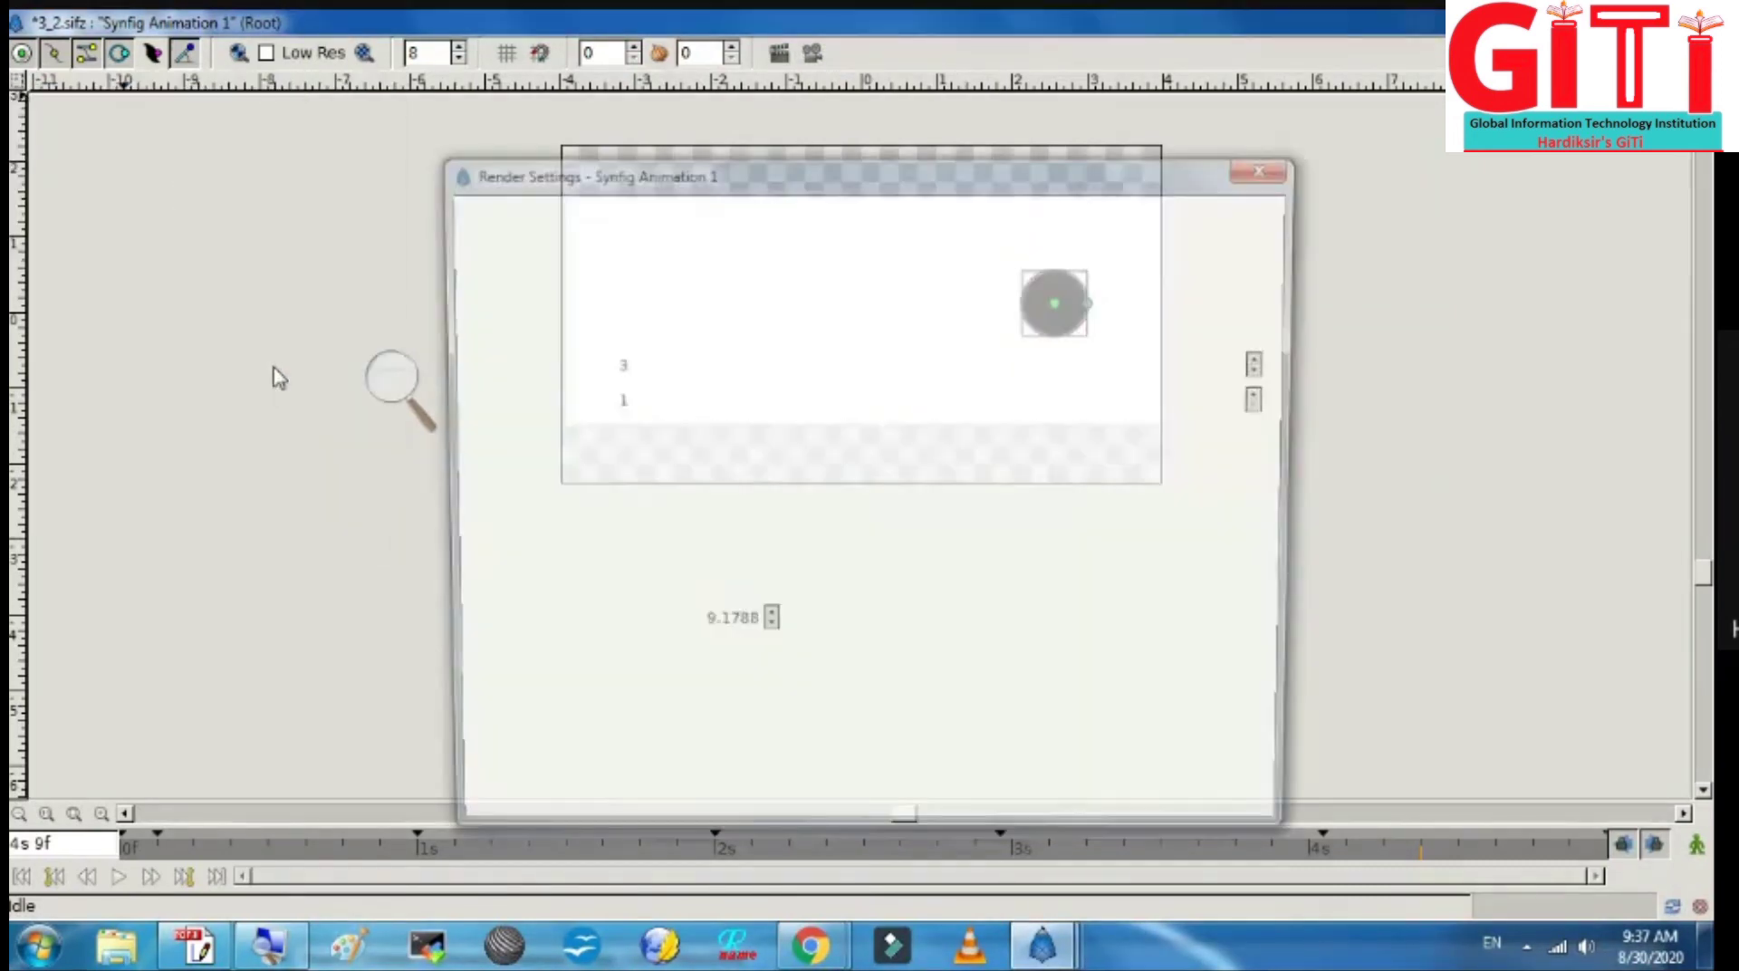
pyautogui.click(885, 249)
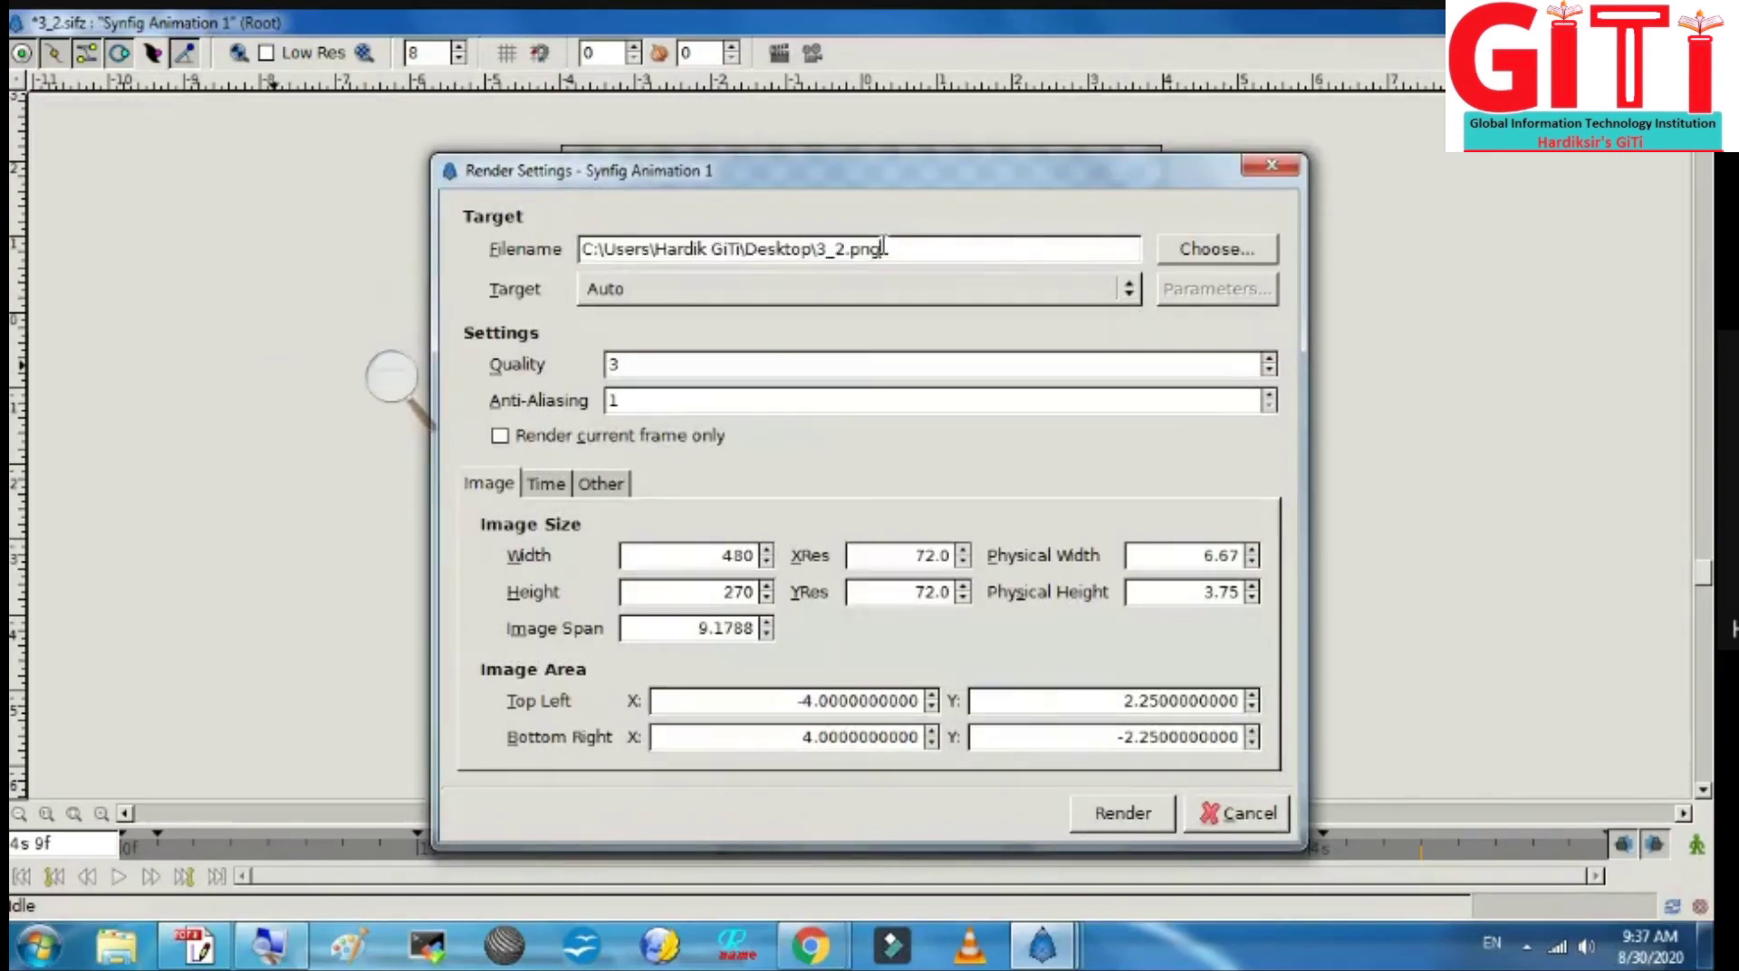
pyautogui.click(391, 375)
pyautogui.click(420, 392)
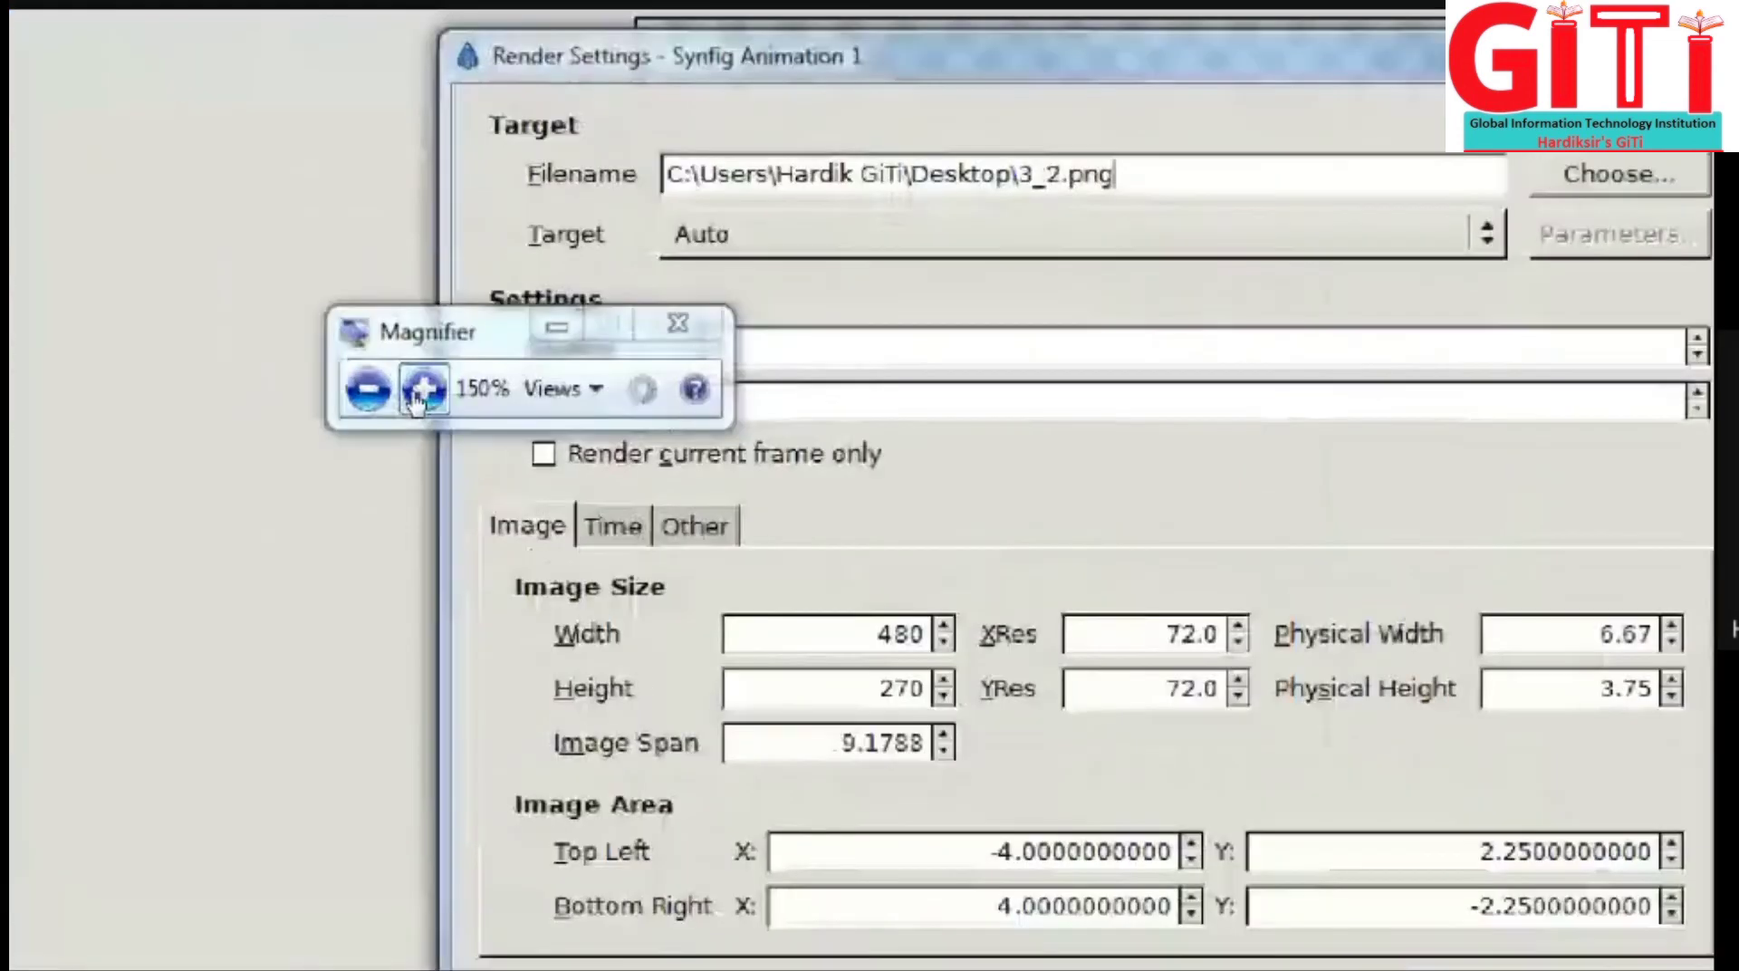
pyautogui.click(421, 390)
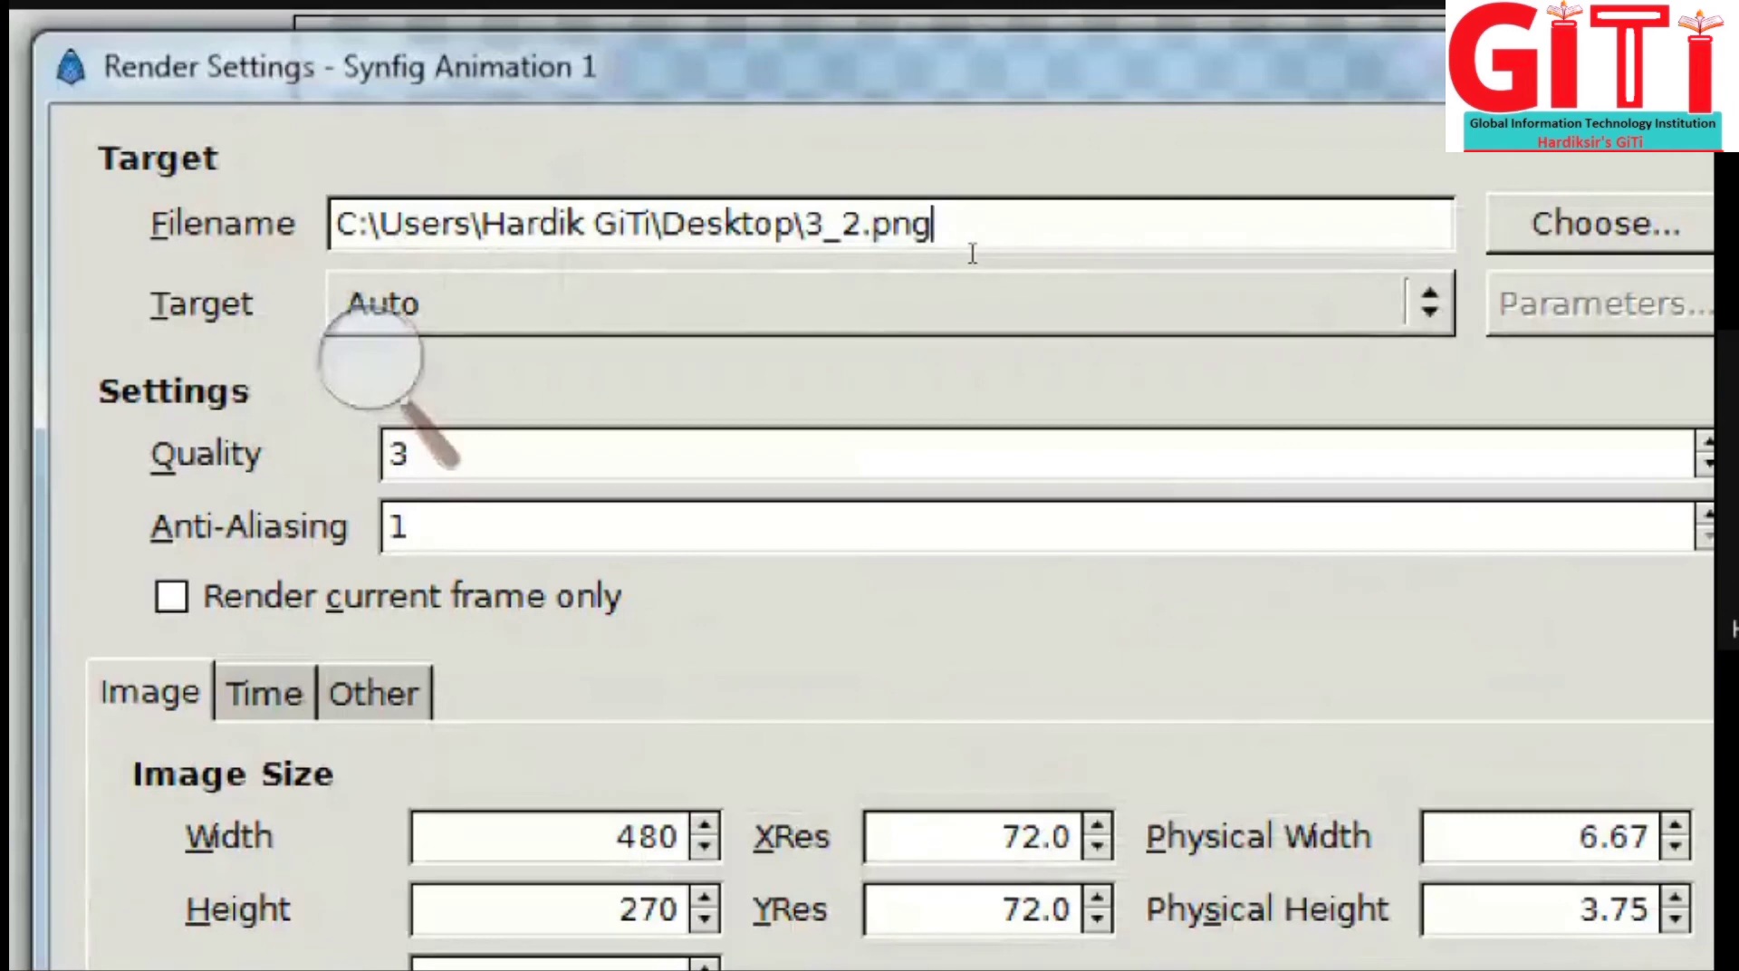
# Step: Change the render output filename to 3_2.gif on the Desktop and set the target format to gif
pyautogui.press('BackSpace')
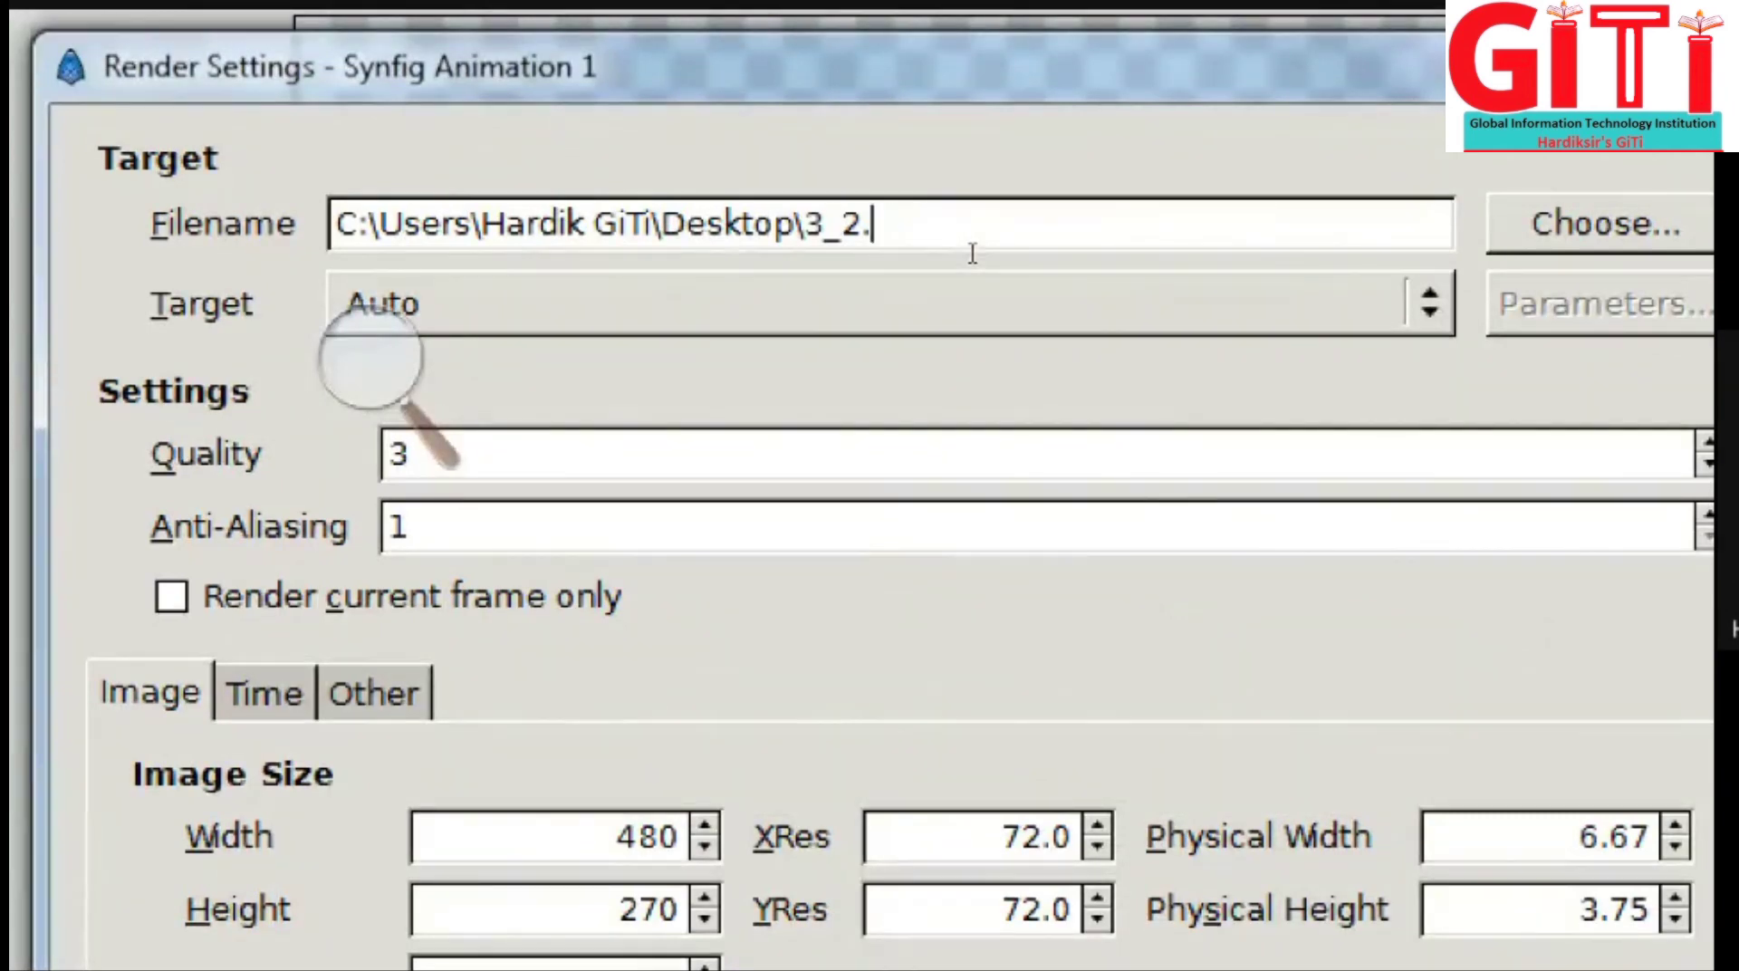
pyautogui.write('gif')
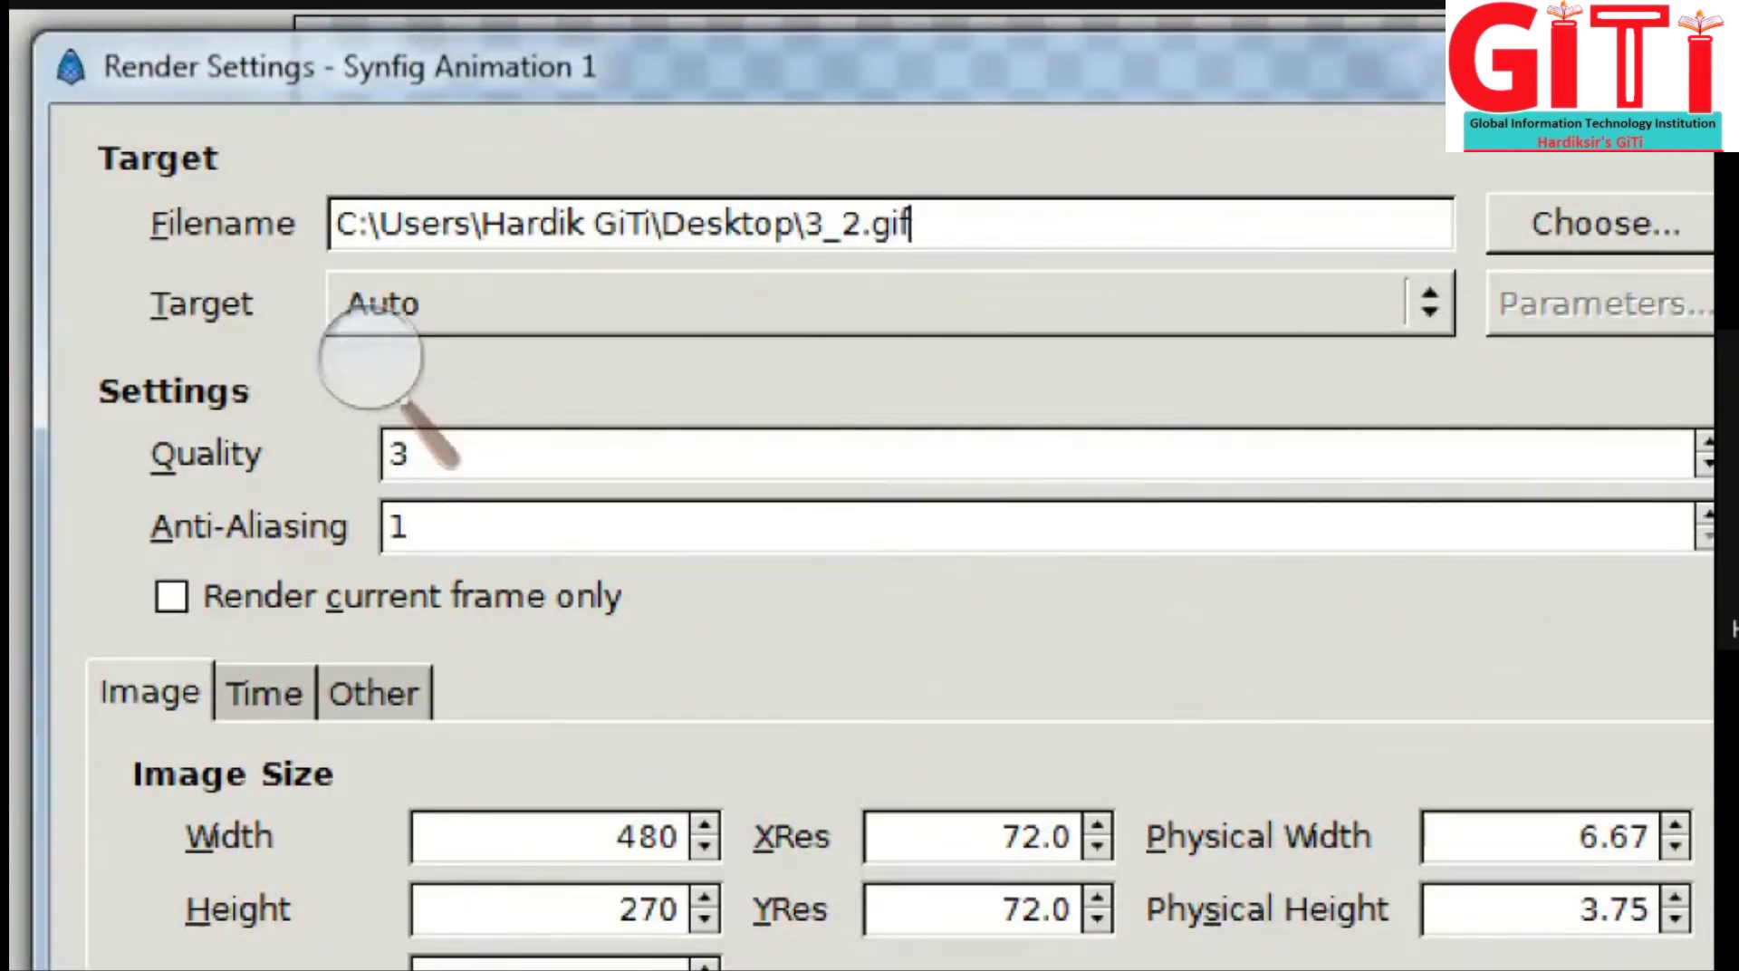
pyautogui.click(937, 303)
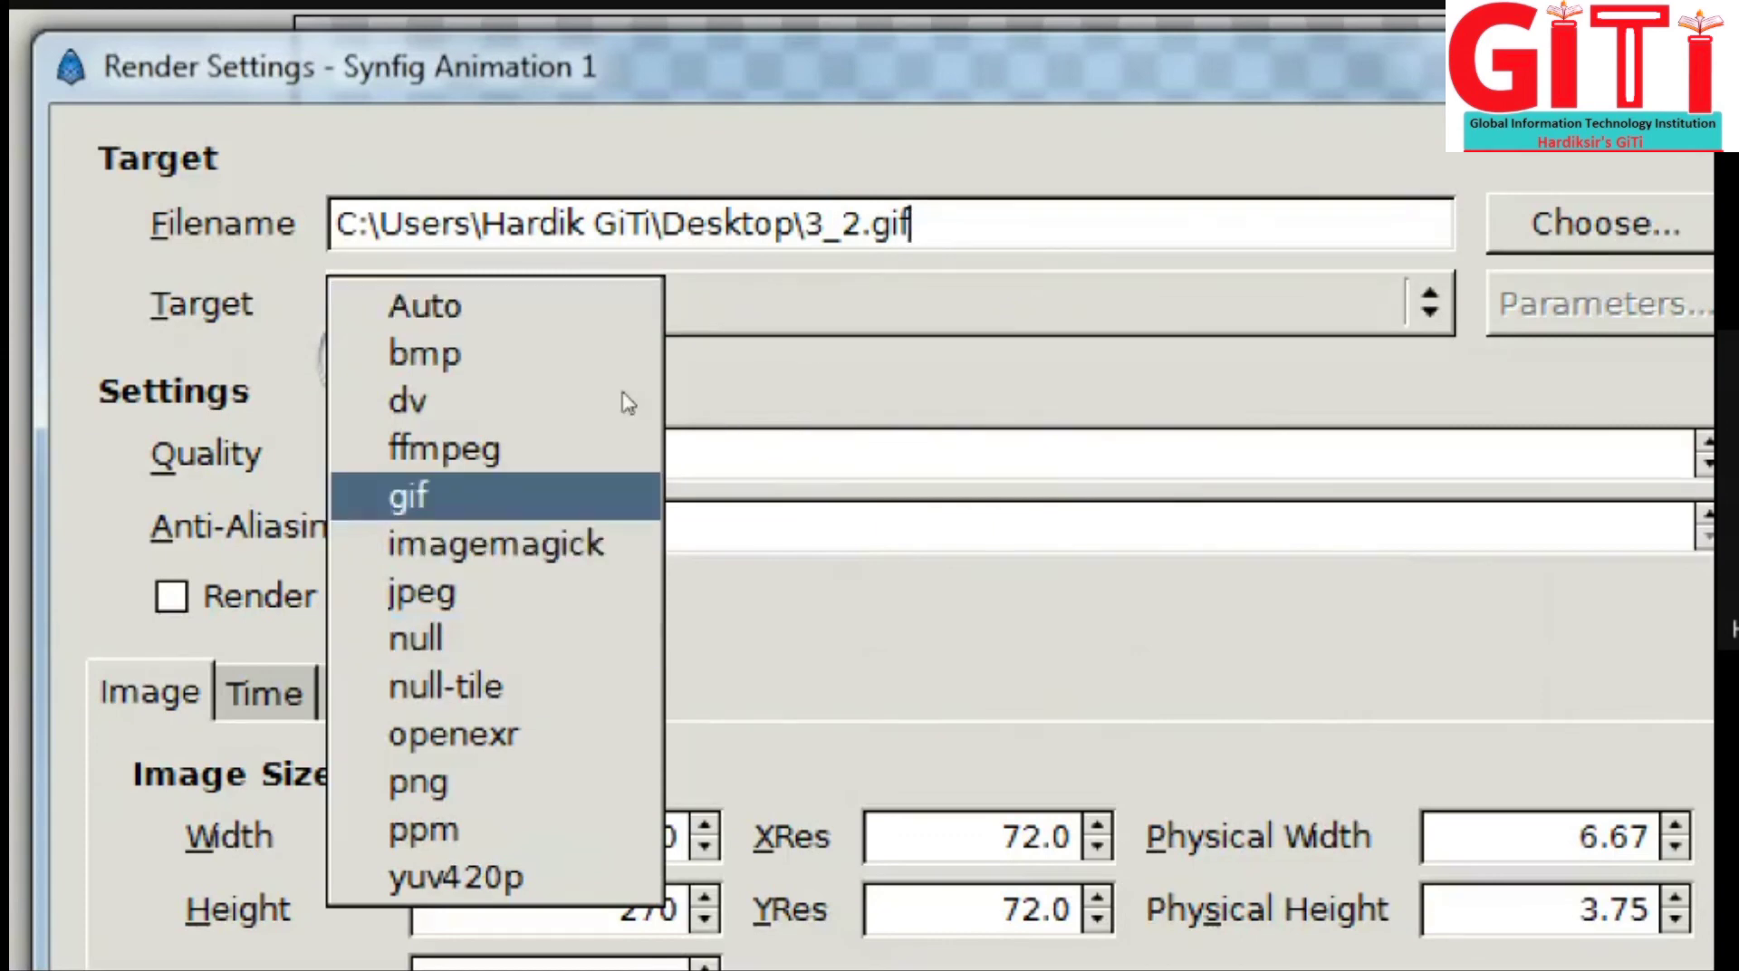
pyautogui.press('Return')
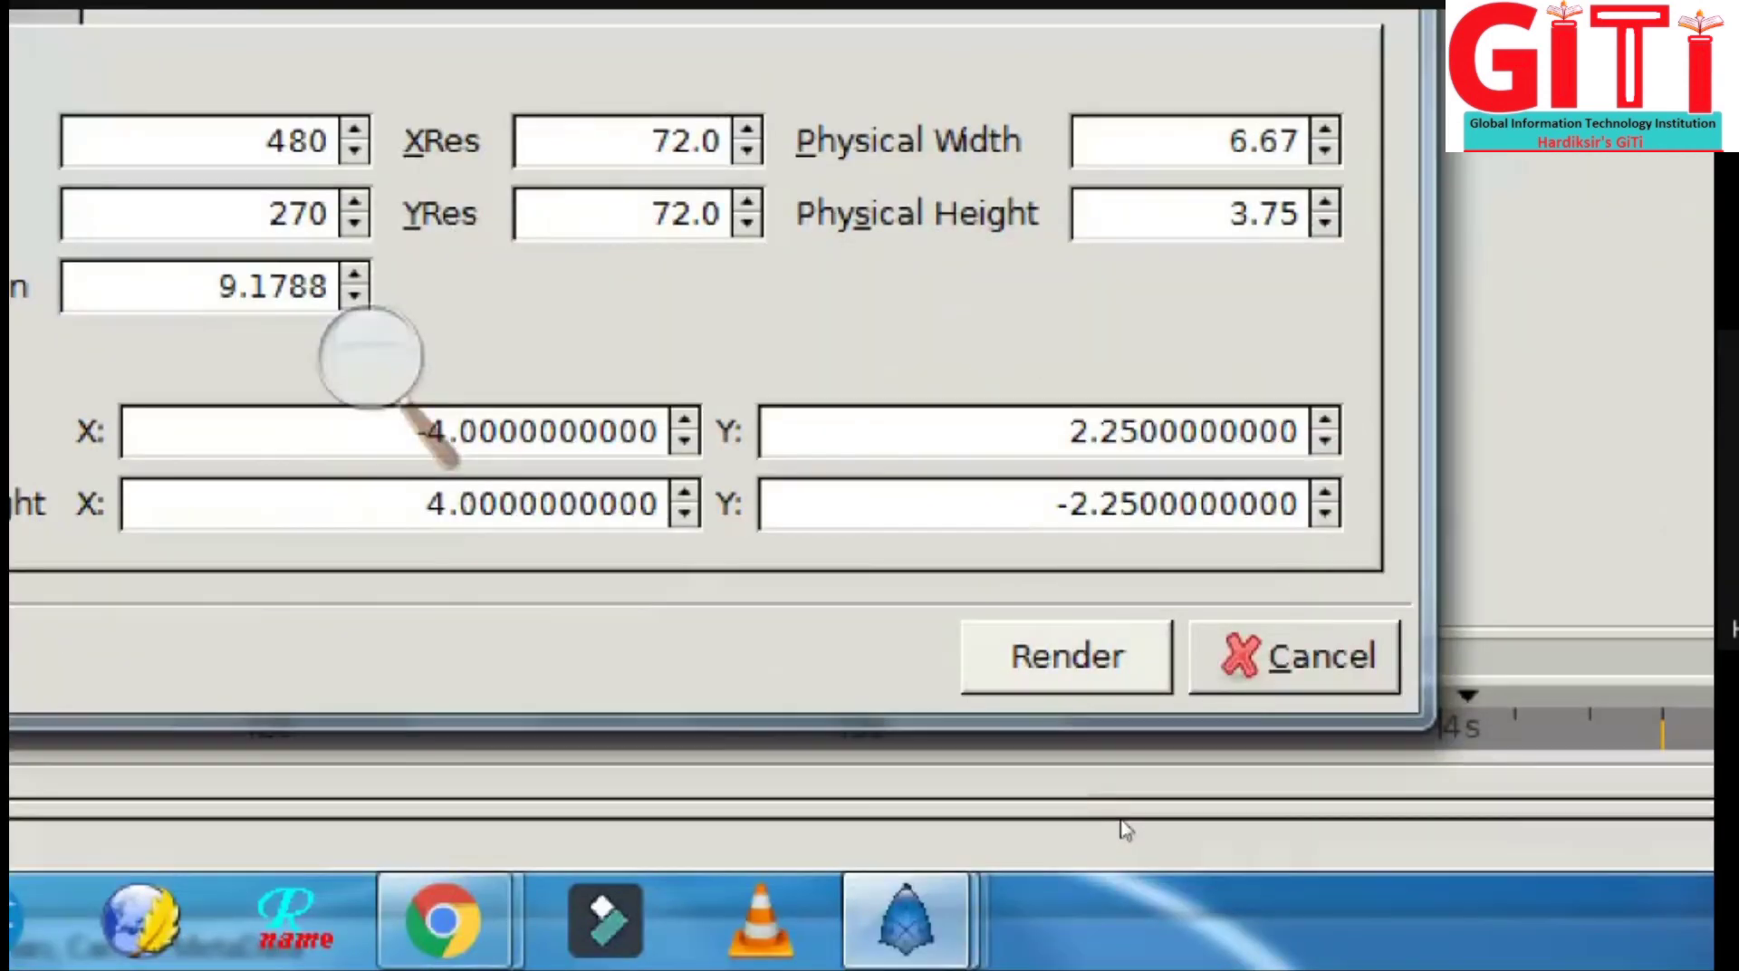
# Step: Reset the screen magnification to normal and render the animation to 3_2.gif with the current settings
pyautogui.click(370, 353)
pyautogui.click(624, 641)
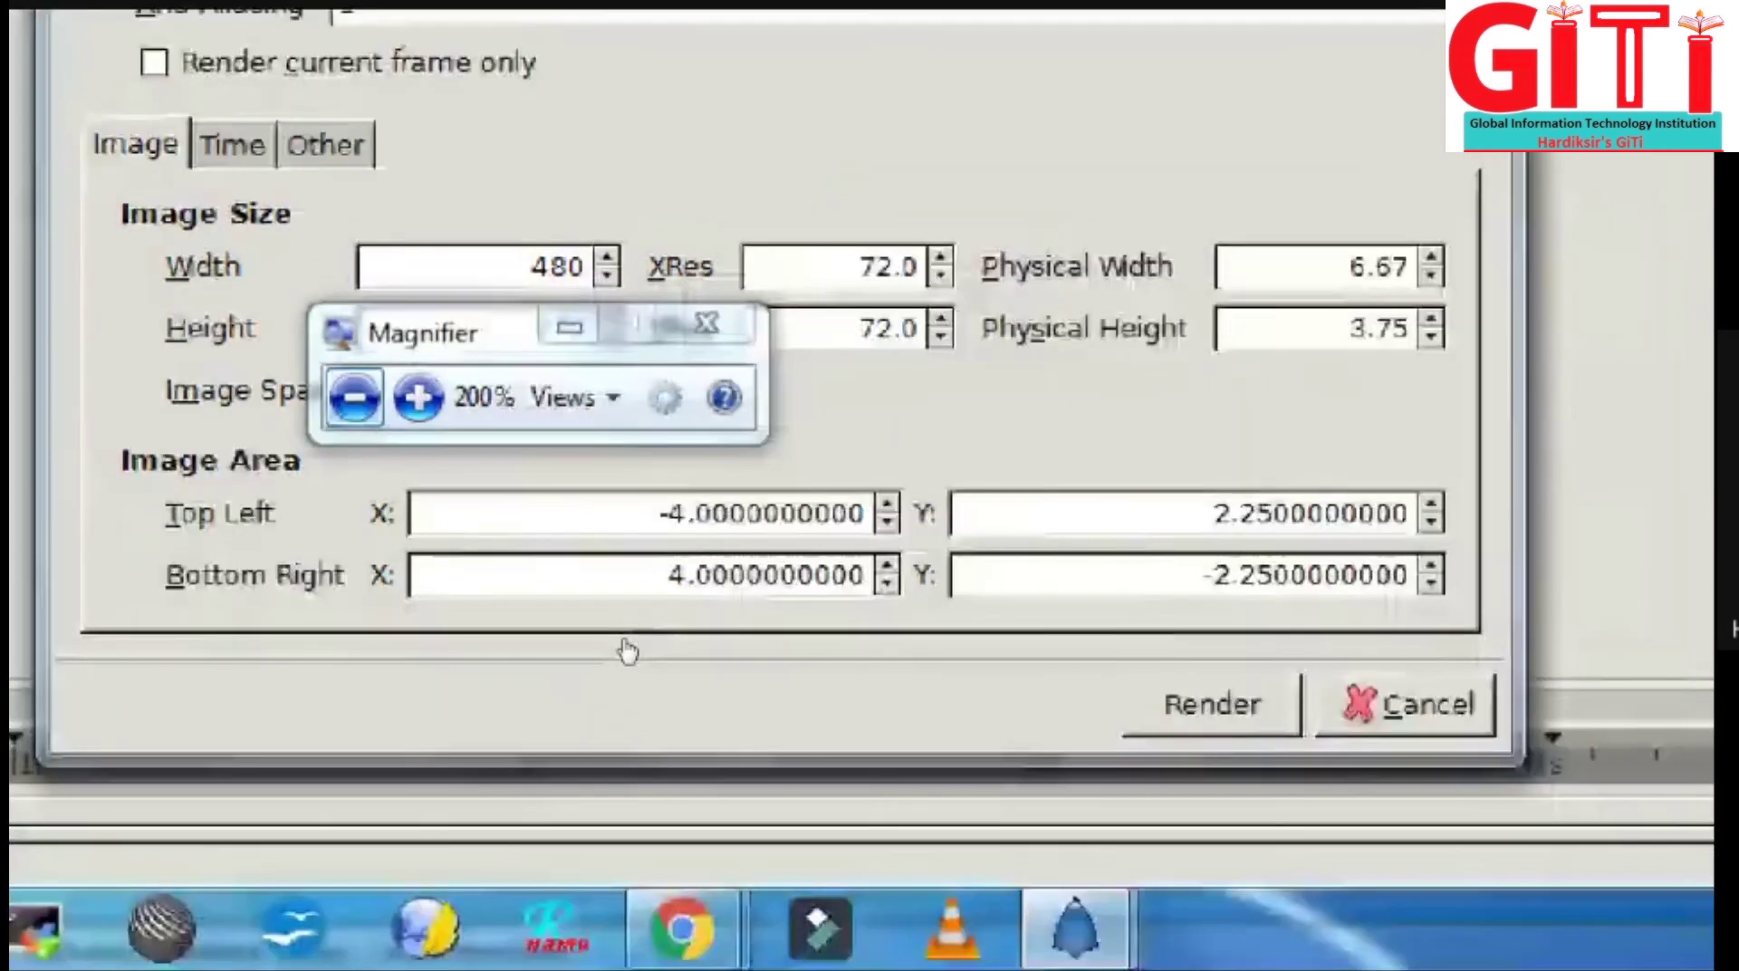
pyautogui.click(624, 641)
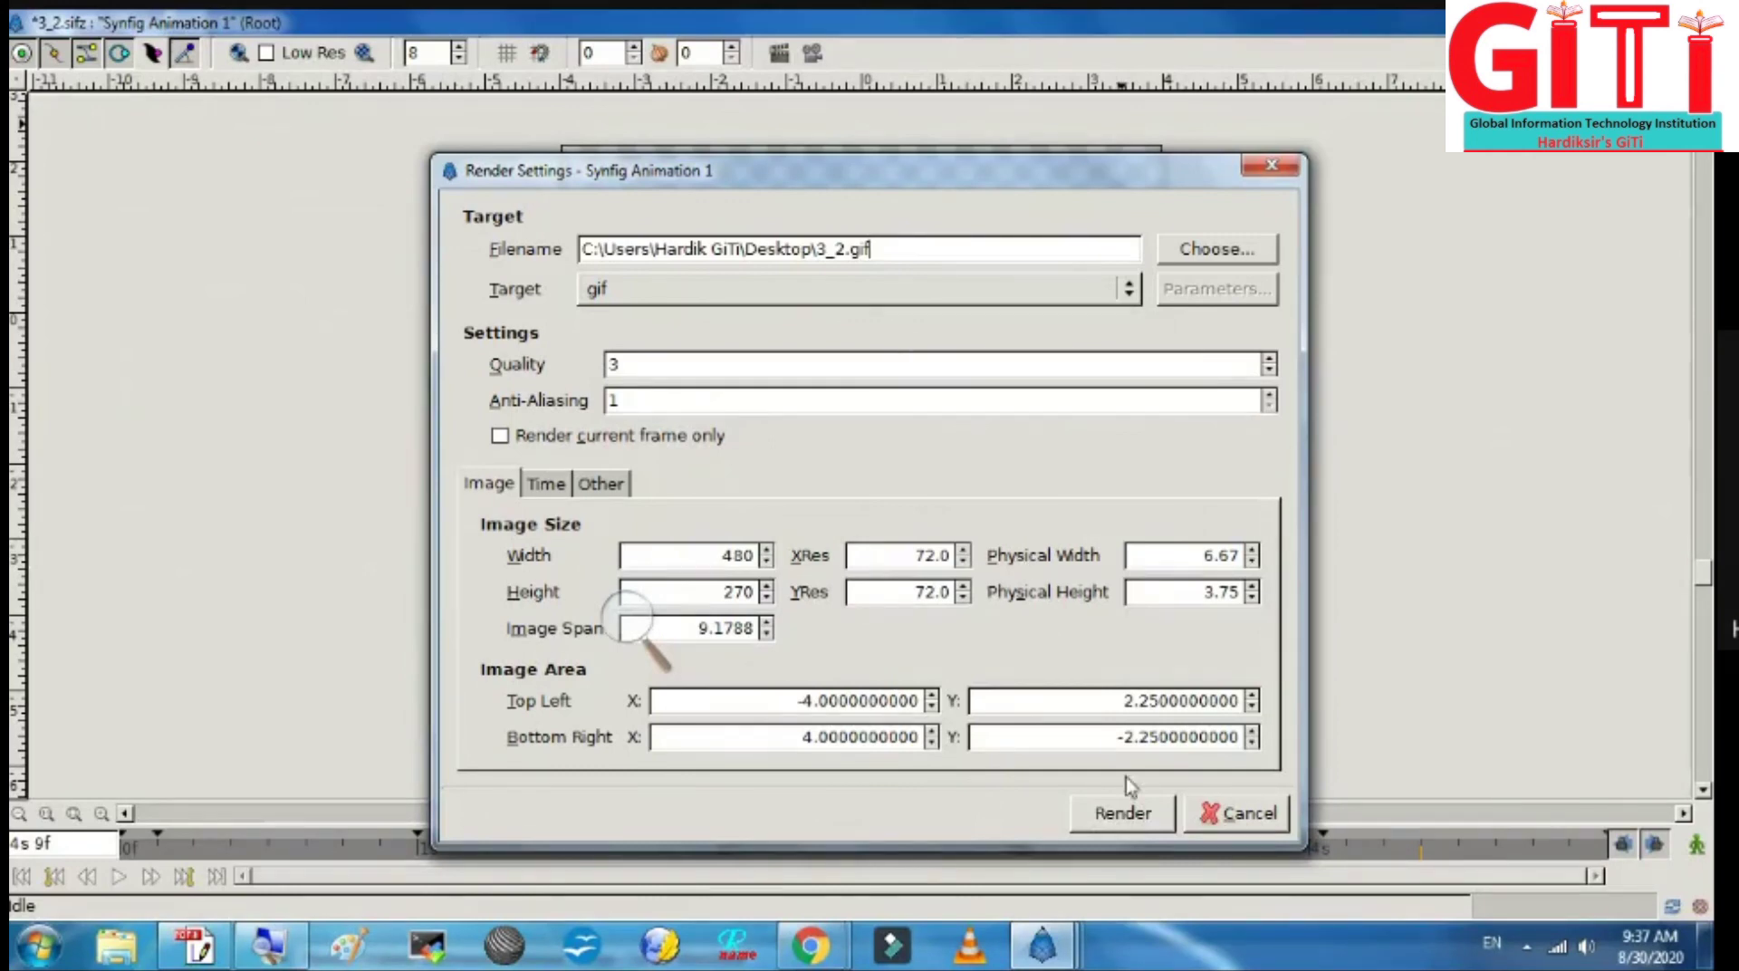
pyautogui.click(1124, 814)
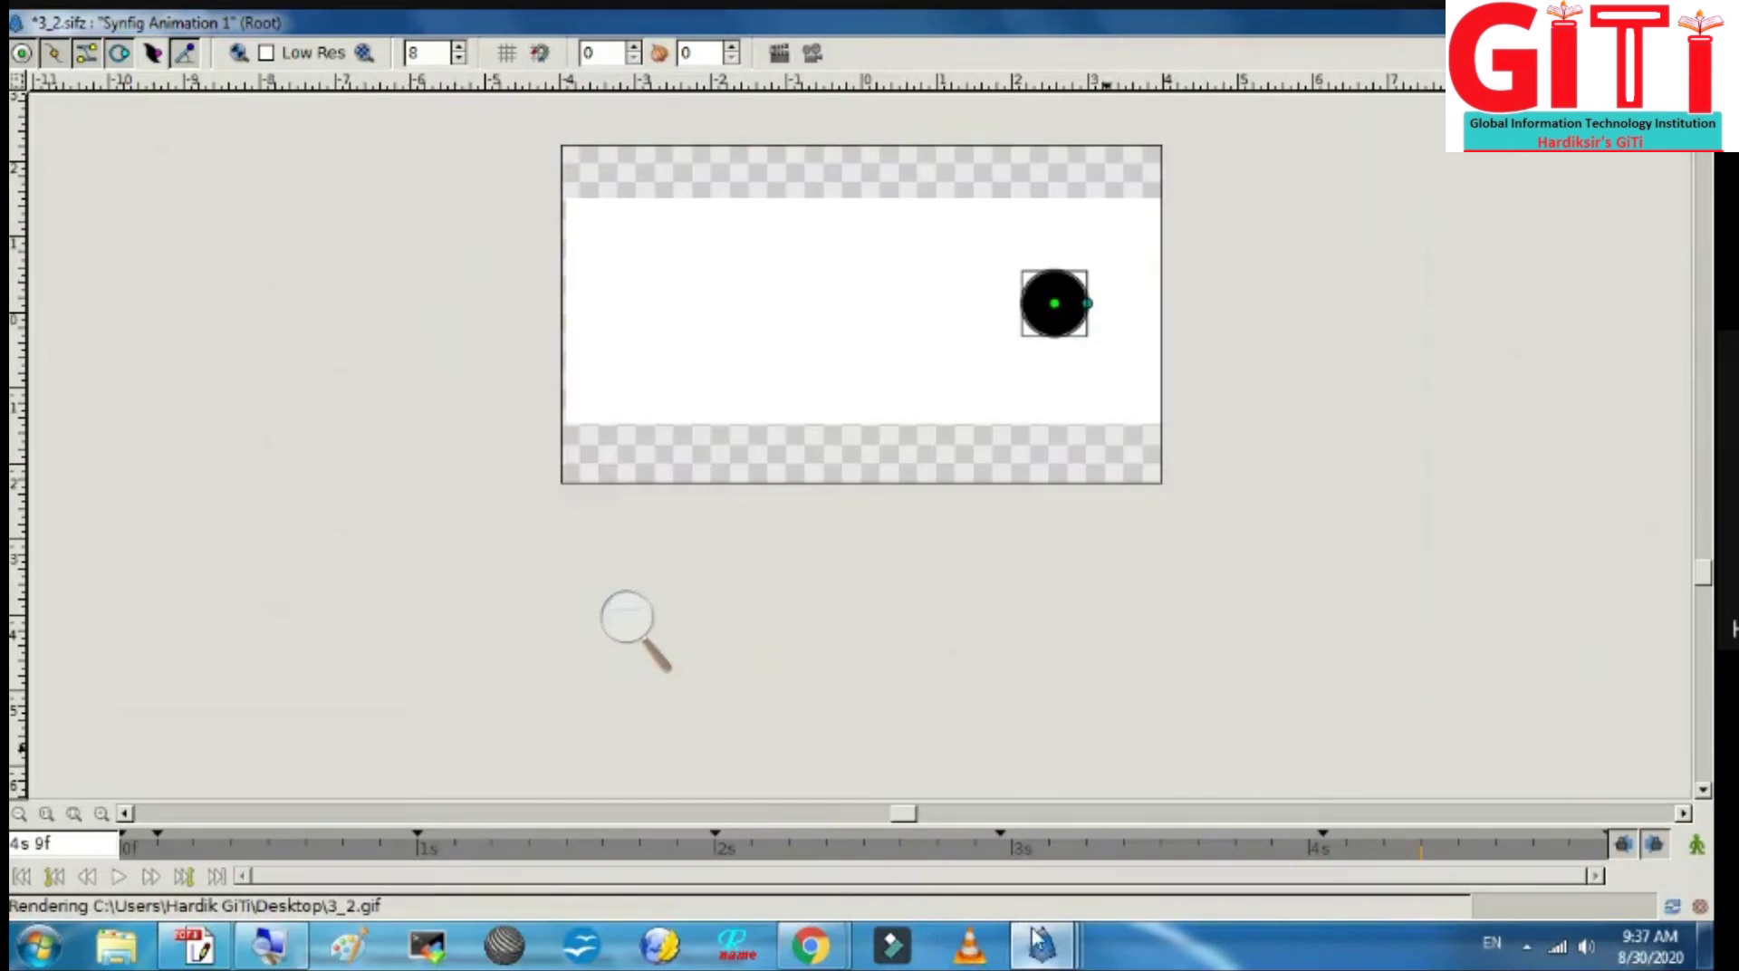
# Step: Check the render's progress in the Synfig Studio console window
pyautogui.moveTo(1042, 947)
pyautogui.click(835, 840)
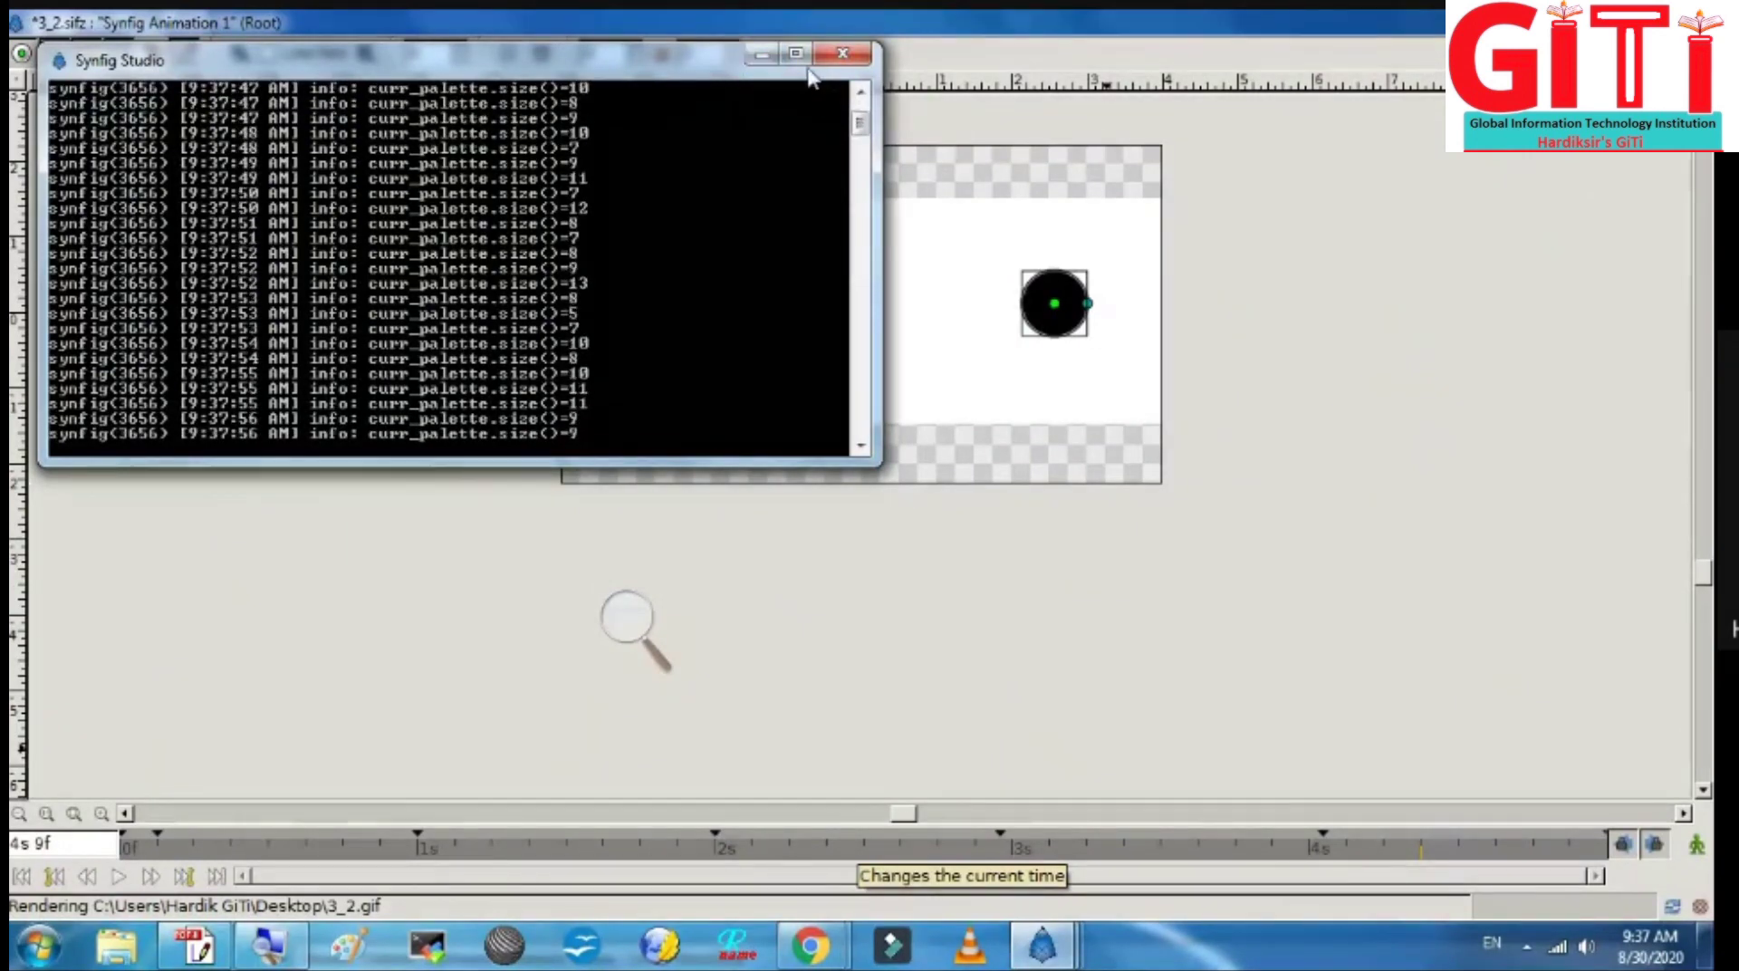
pyautogui.click(761, 54)
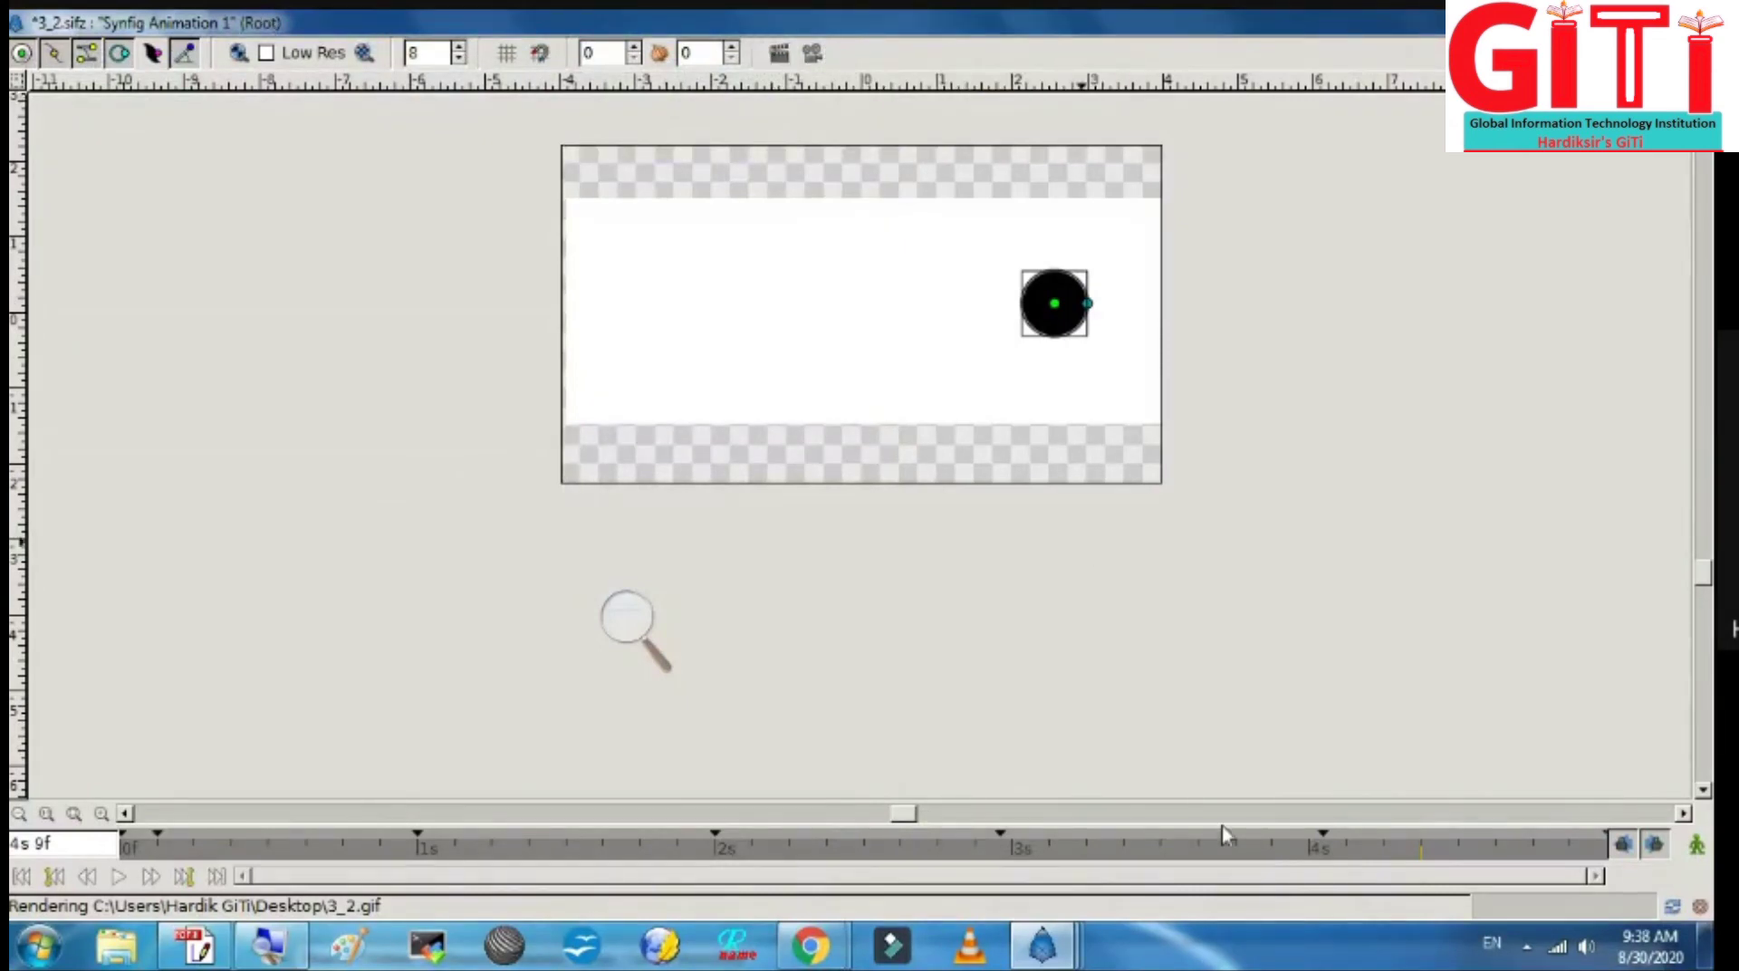
pyautogui.moveTo(1041, 947)
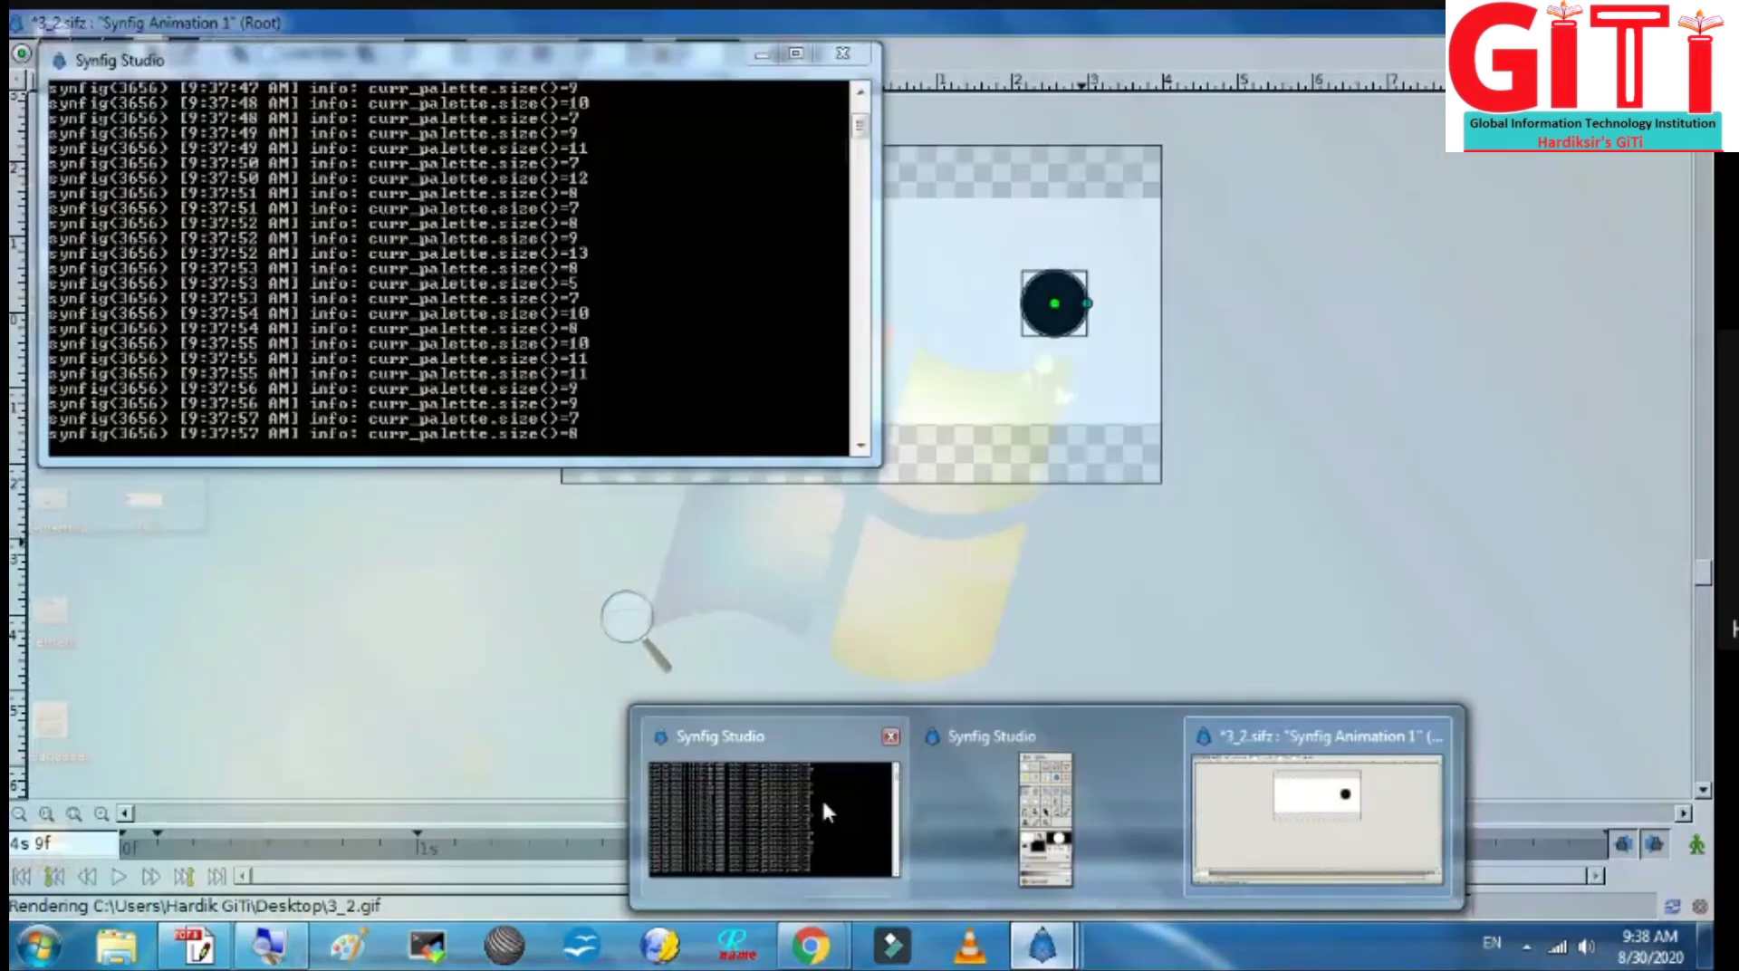
pyautogui.click(822, 797)
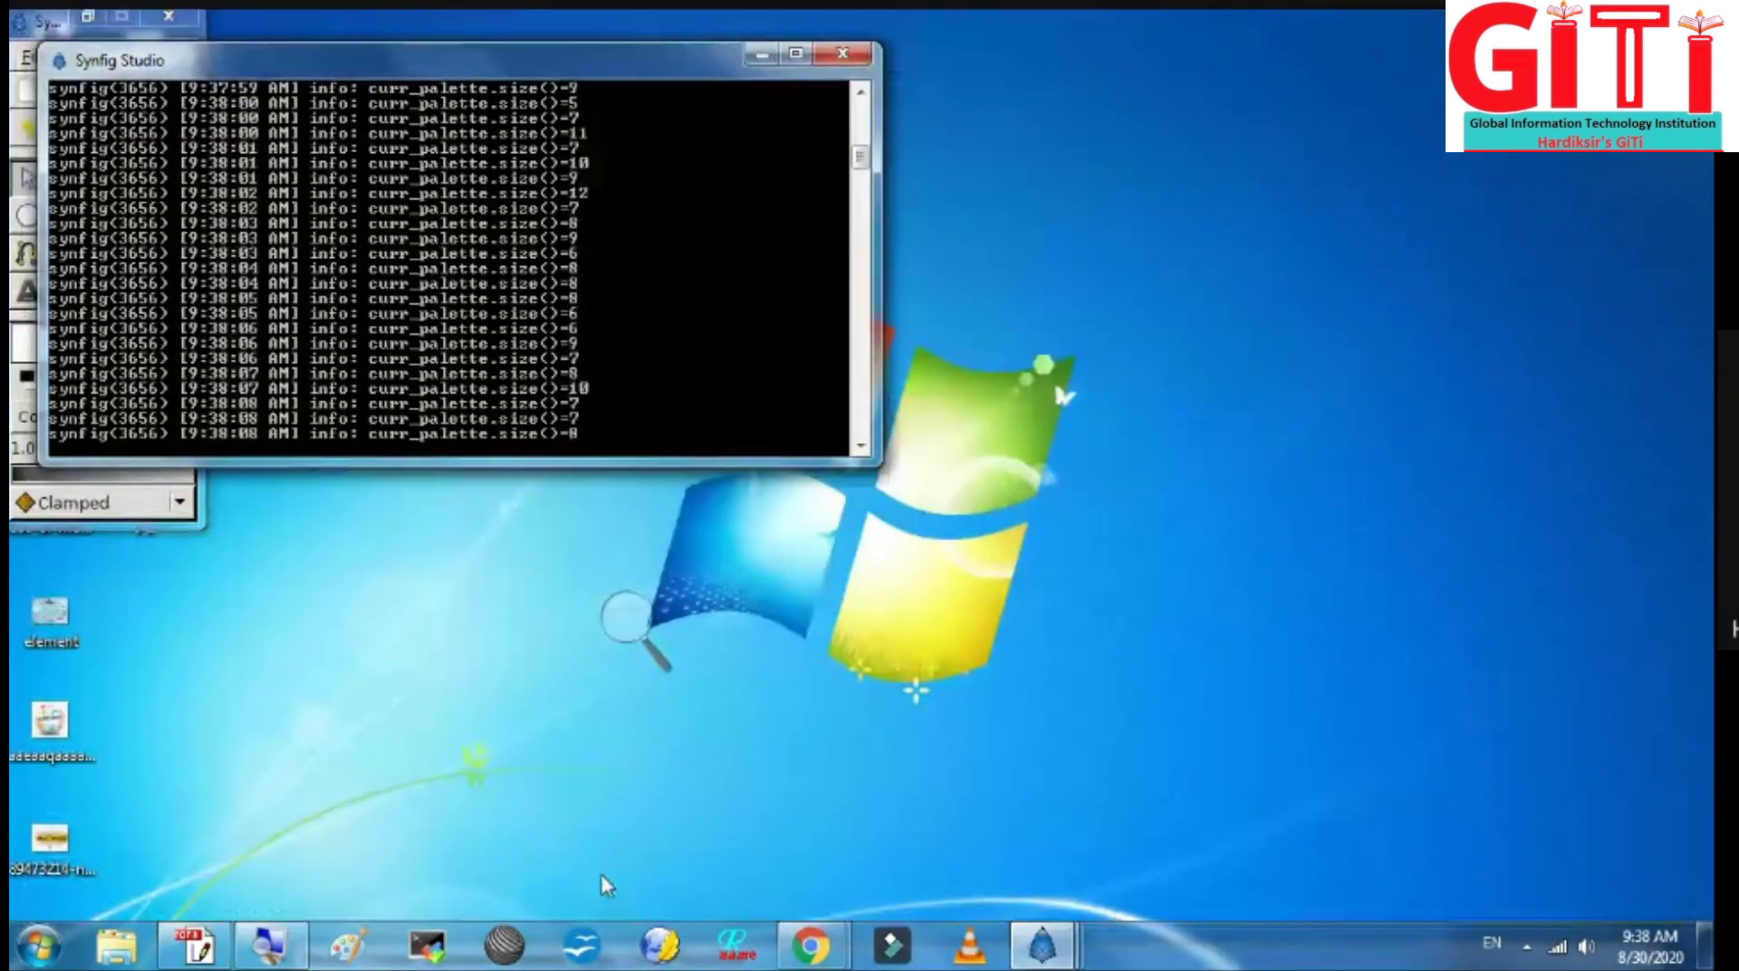
# Step: Open the rendered 3_2.gif from the desktop in Internet Explorer and dismiss the browser's setup dialog to watch the animation
pyautogui.press('super+d')
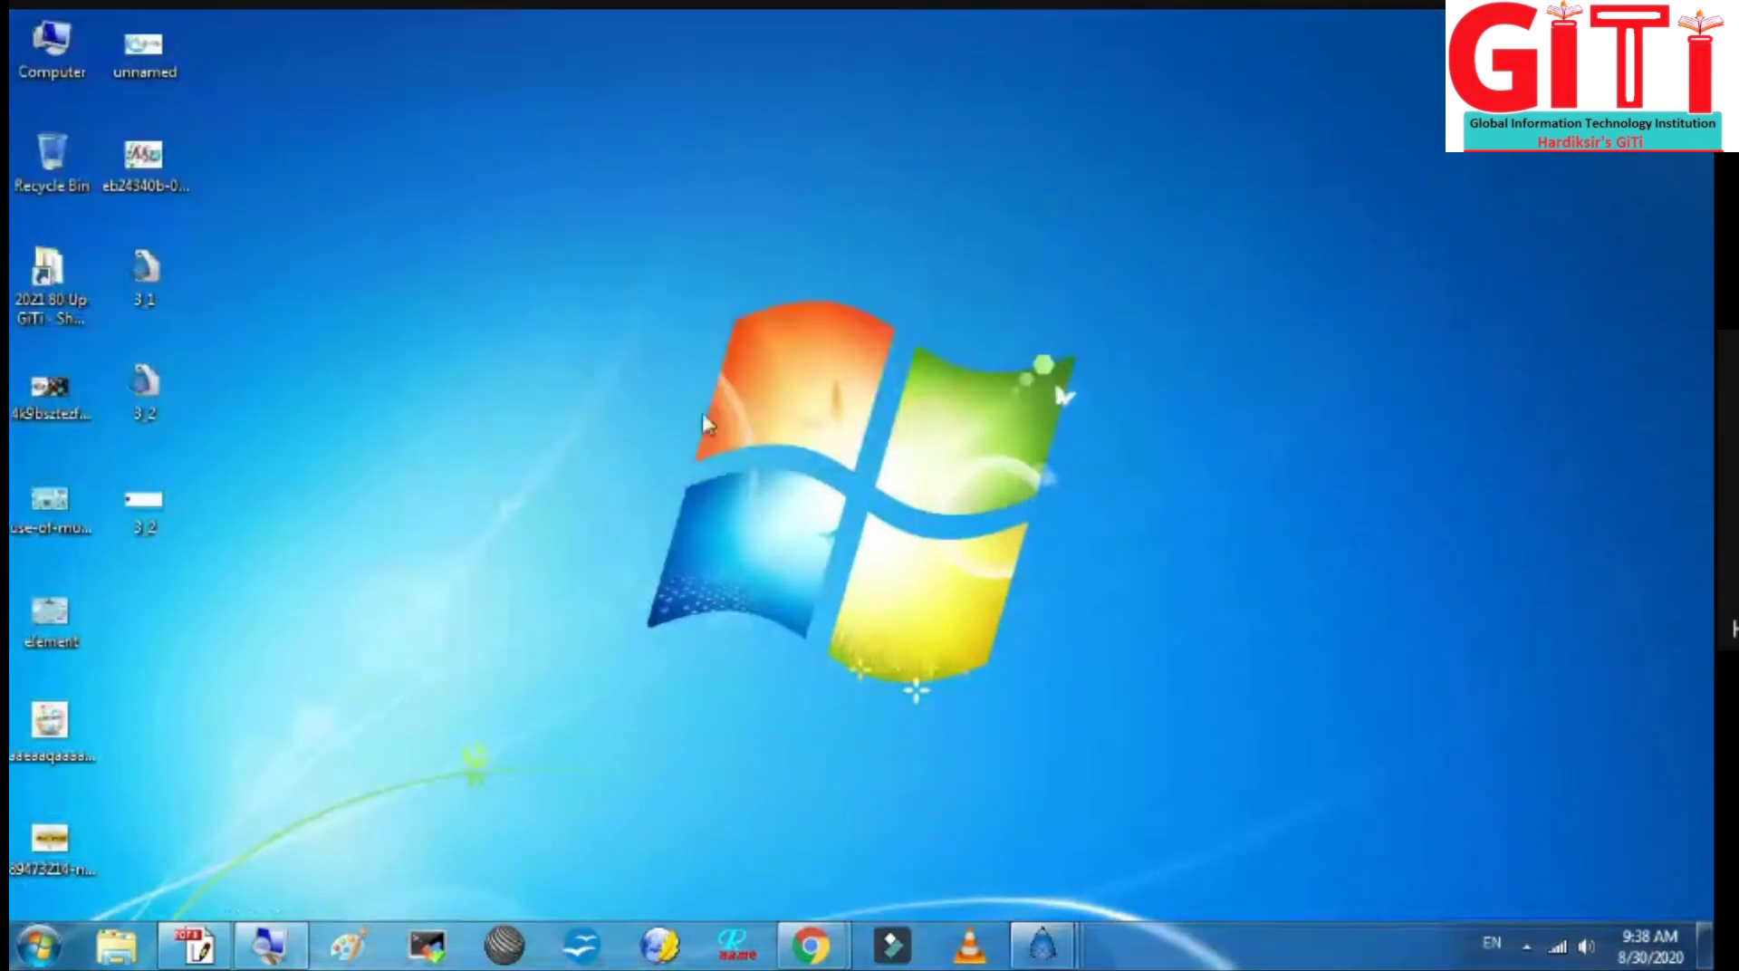
pyautogui.click(153, 412)
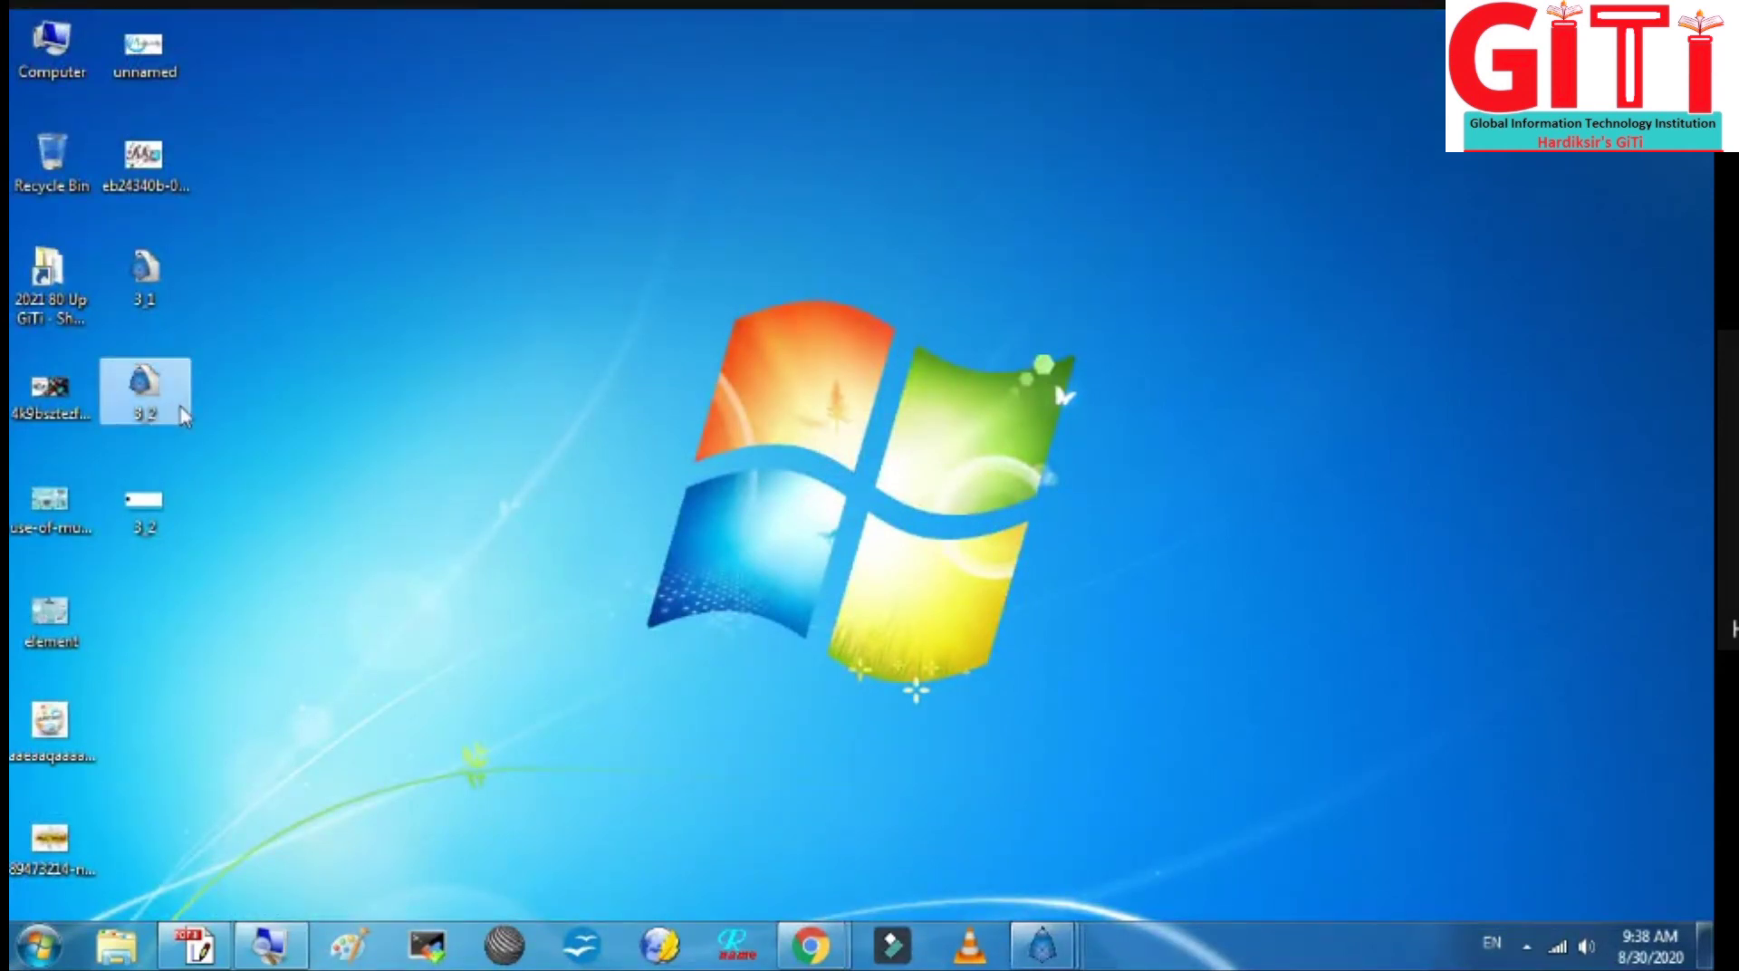
pyautogui.doubleClick(127, 524)
pyautogui.rightClick(139, 523)
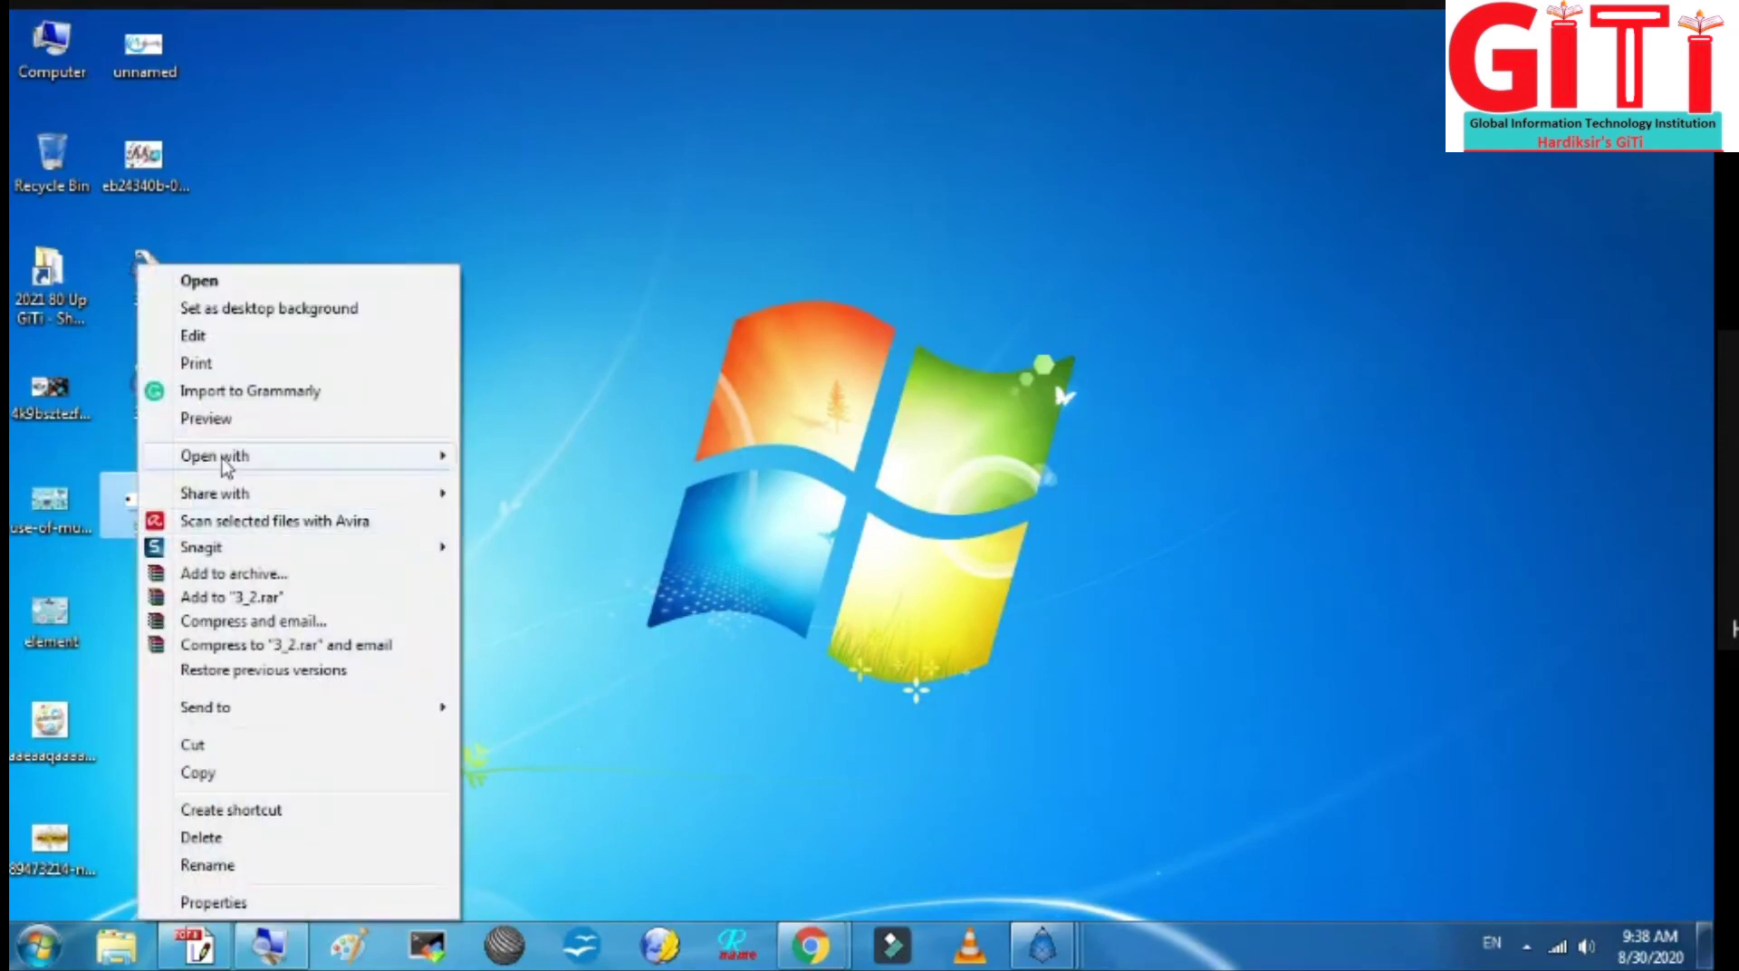
pyautogui.moveTo(233, 460)
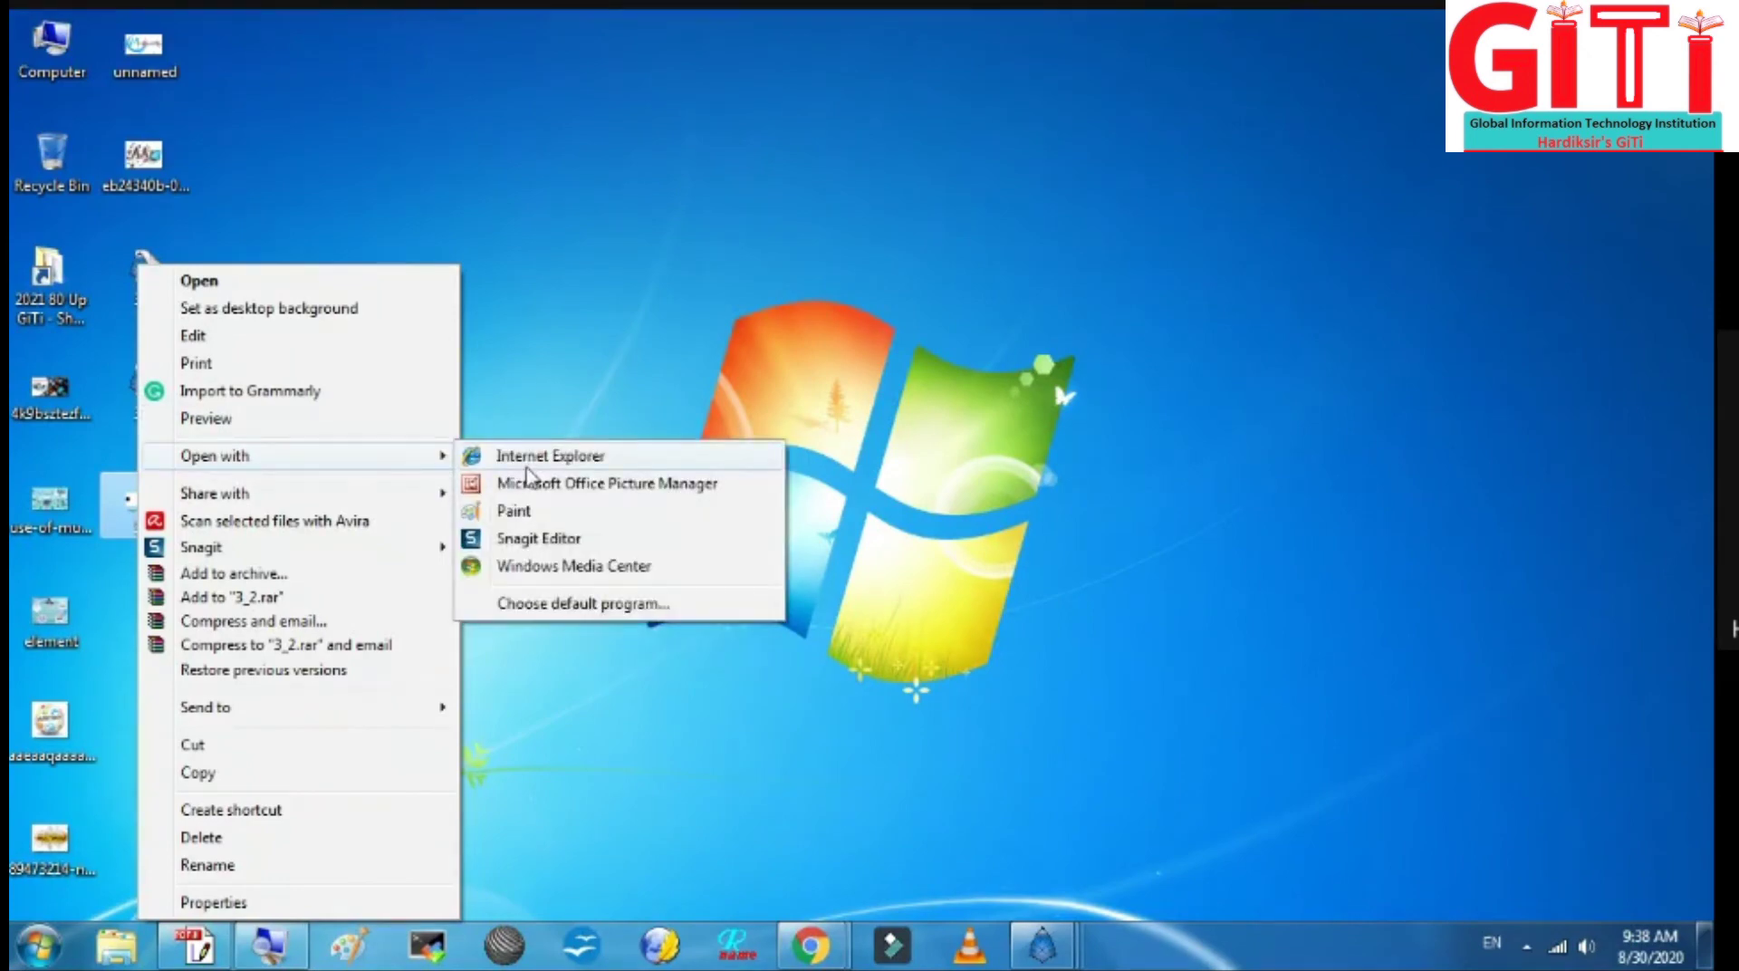
pyautogui.click(526, 465)
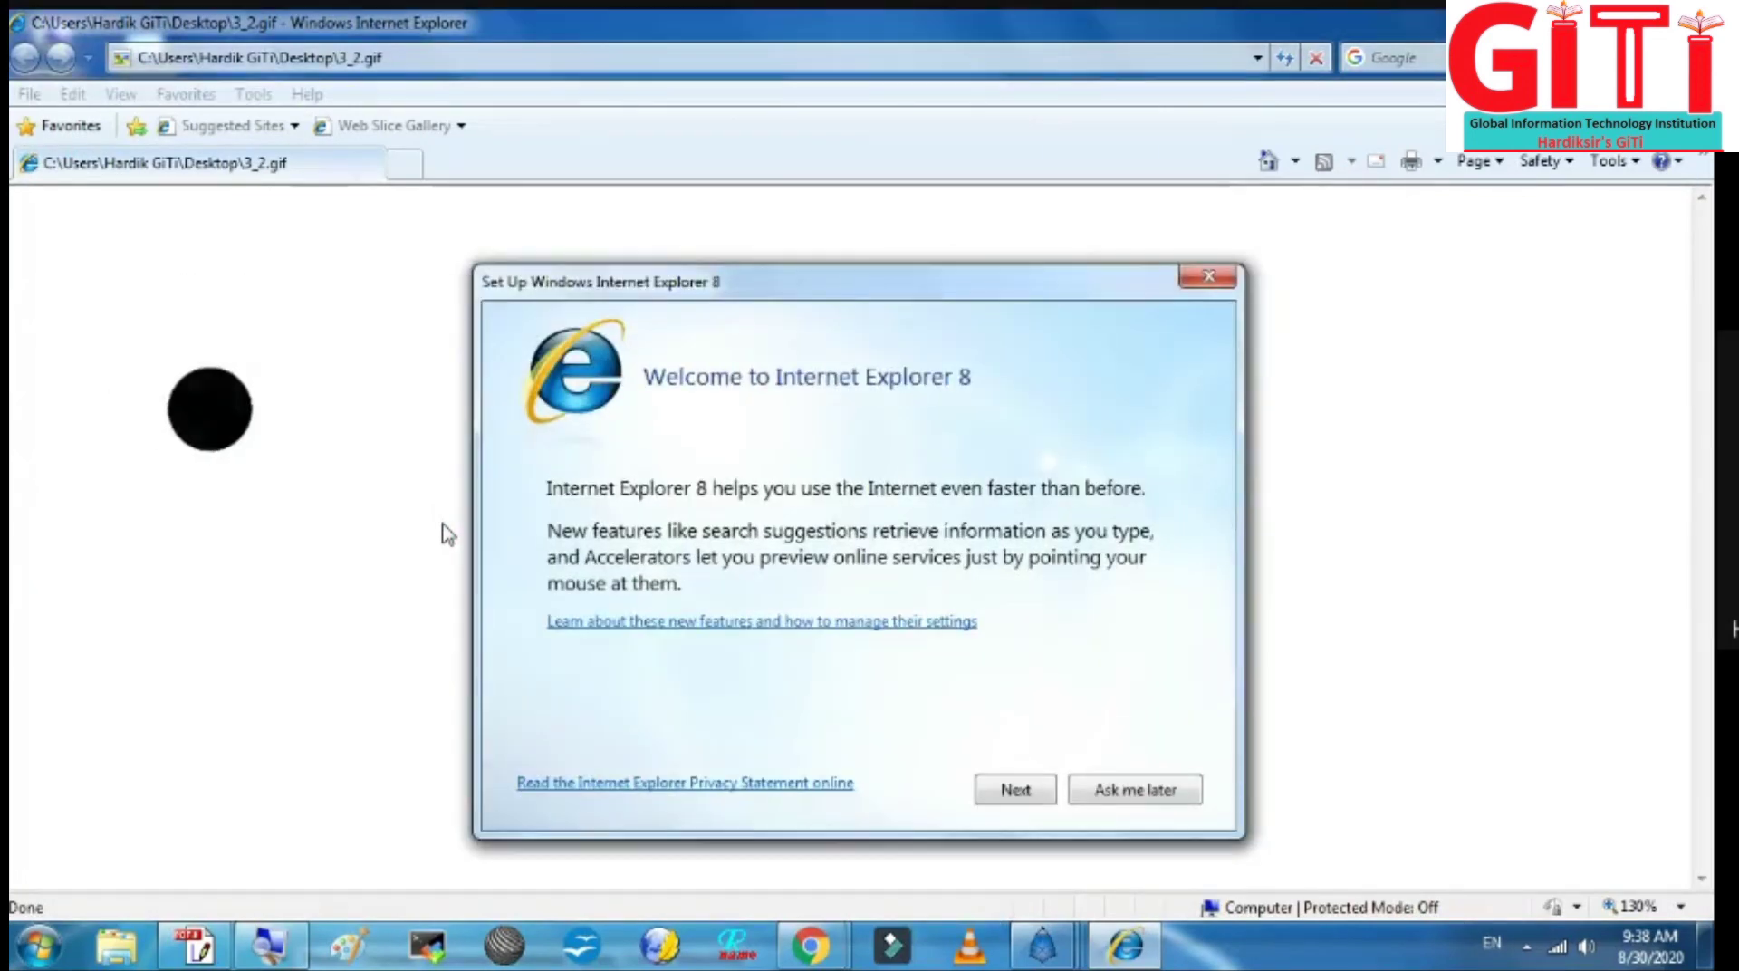
pyautogui.click(1219, 278)
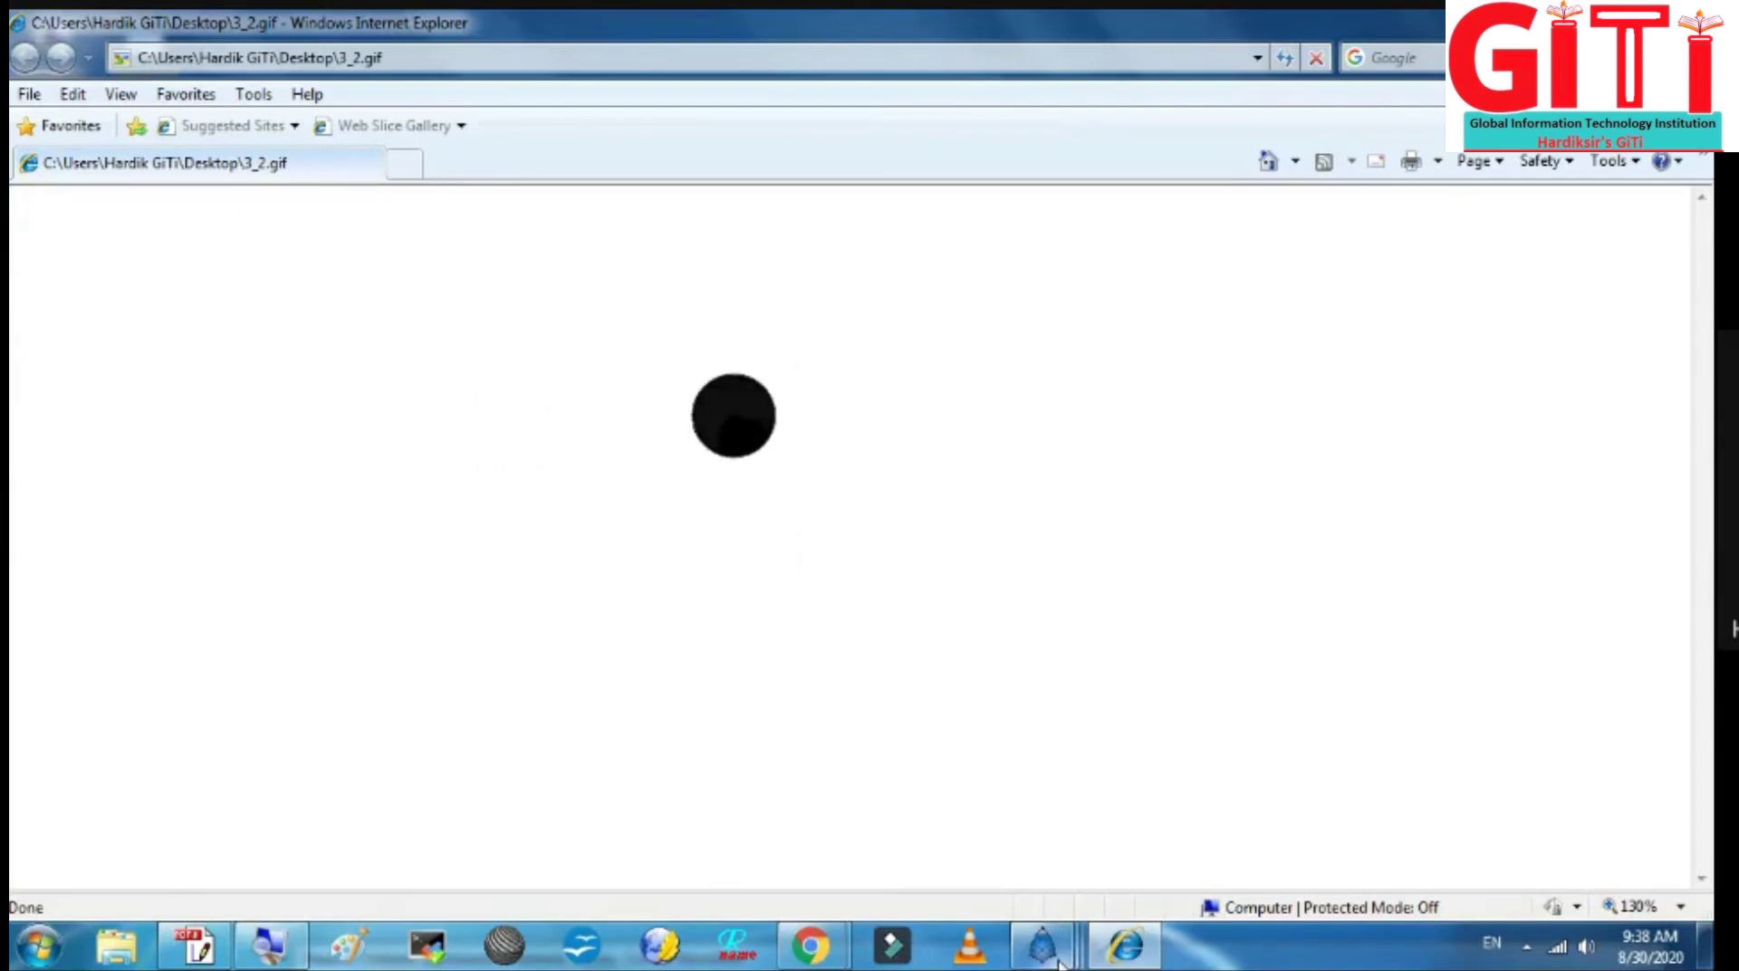
# Step: Switch back to the 3_2.sifz animation window in Synfig Studio and check the render status
pyautogui.moveTo(1059, 965)
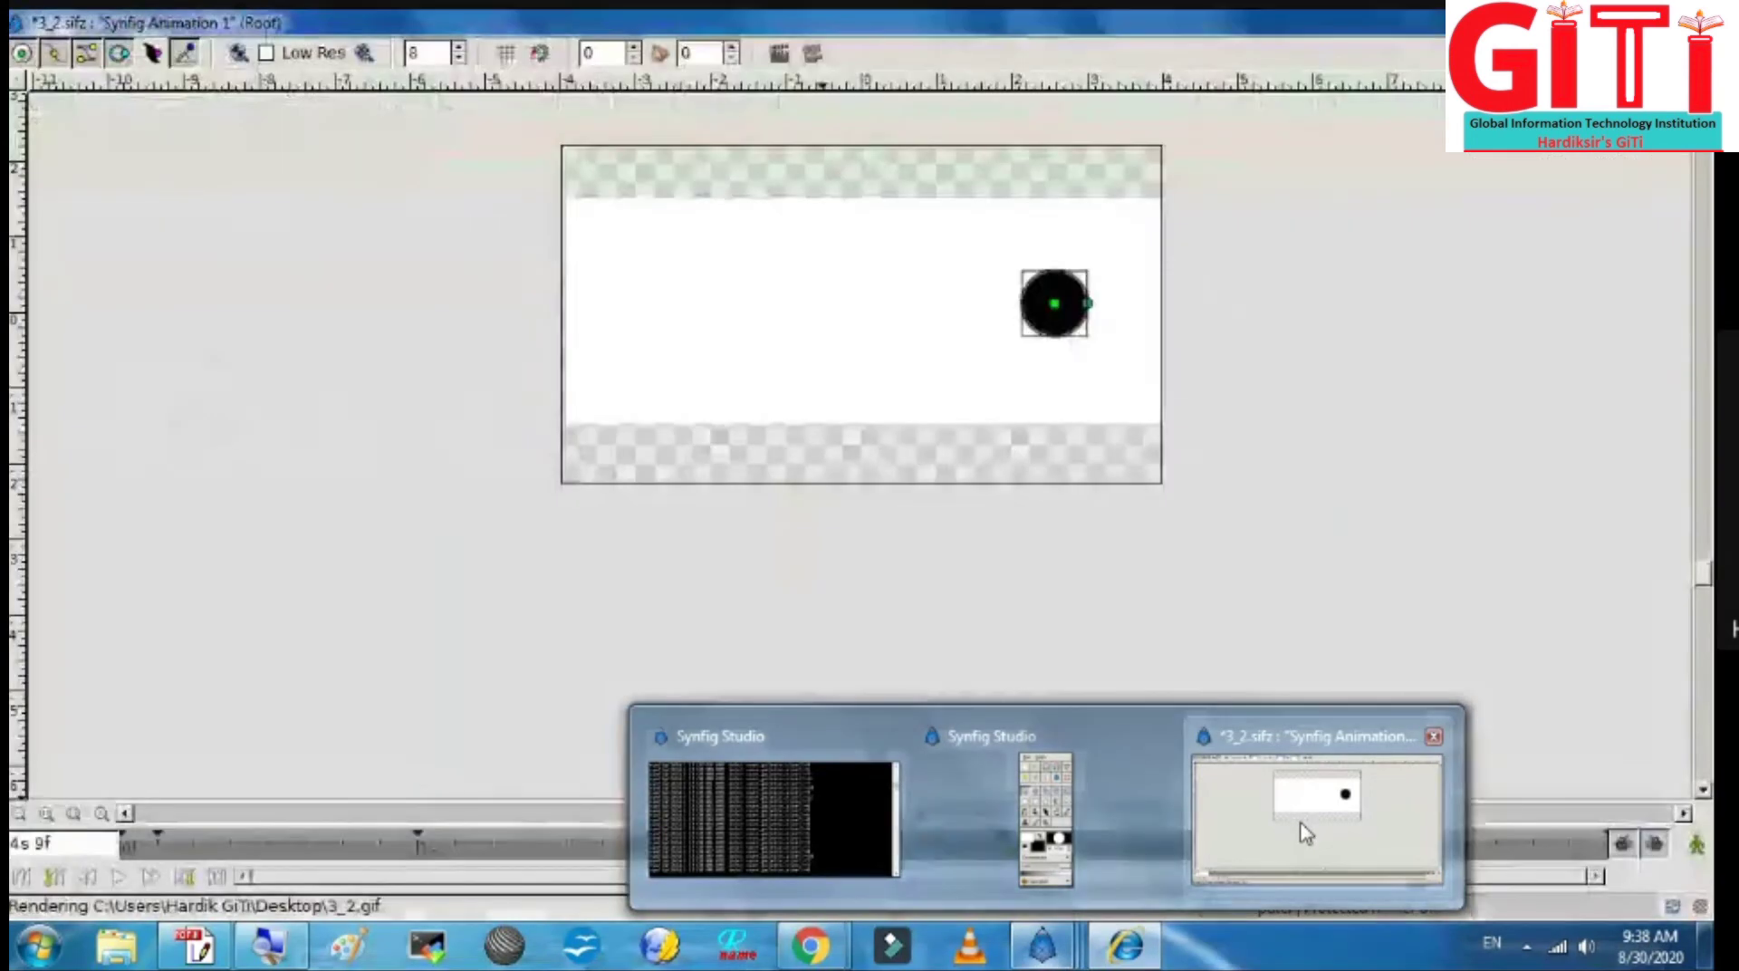
pyautogui.click(1304, 832)
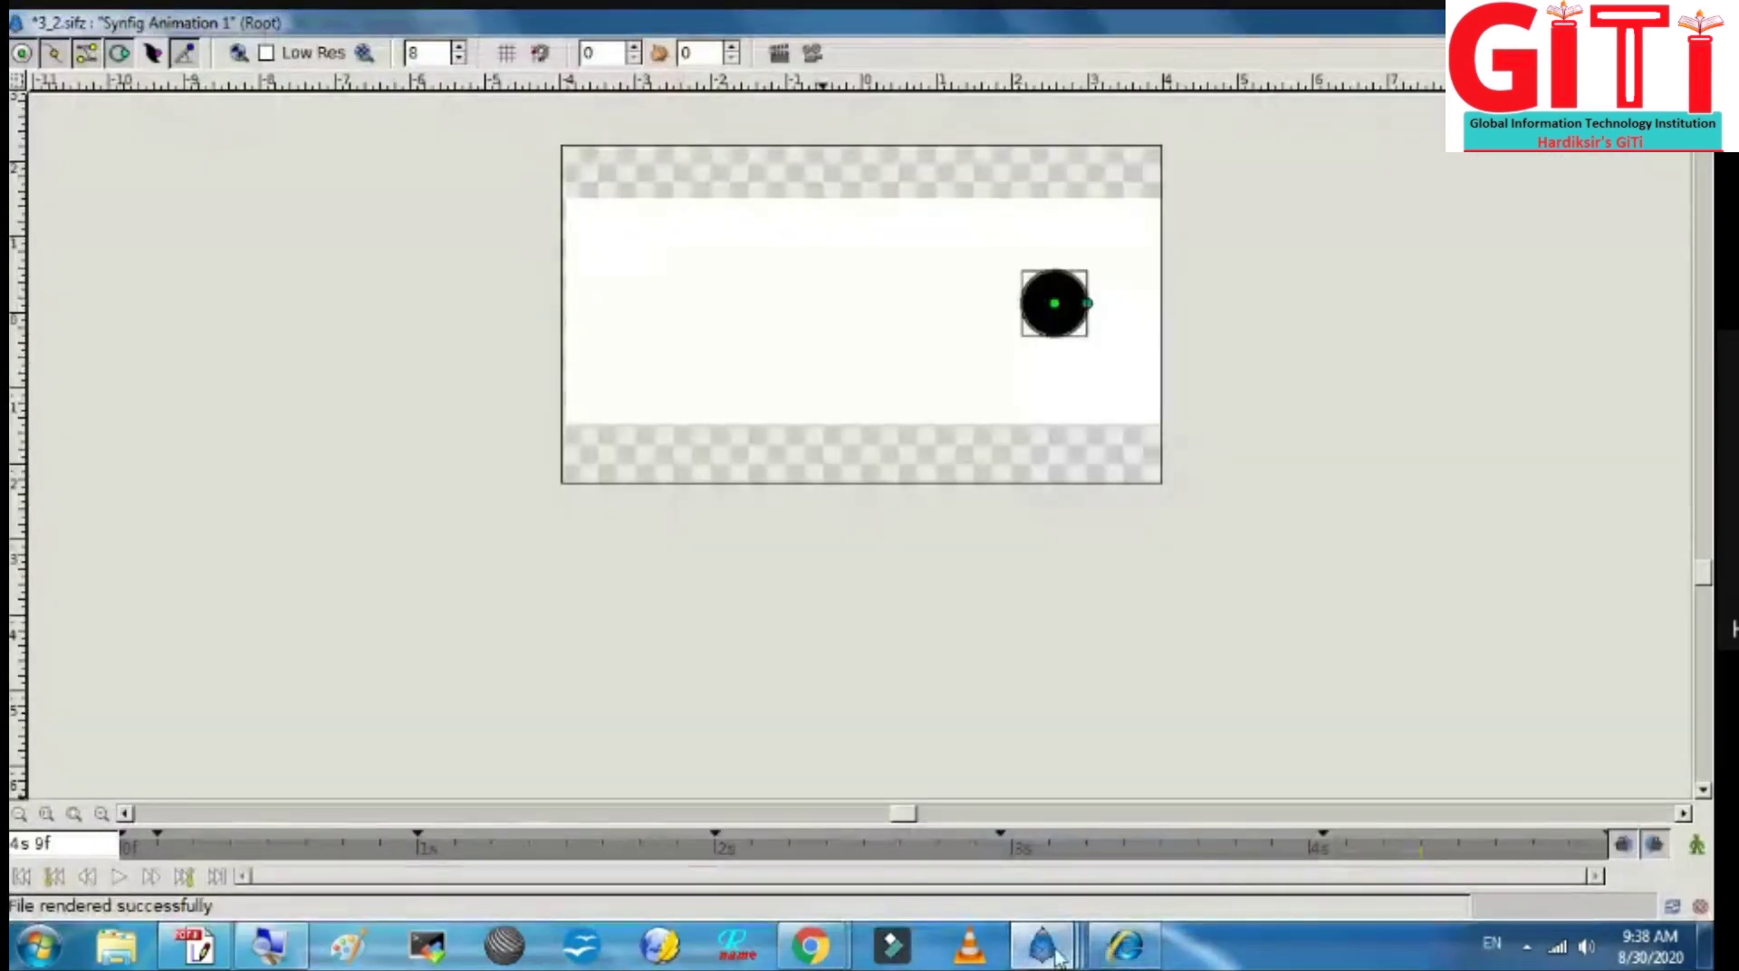
pyautogui.moveTo(1058, 959)
pyautogui.moveTo(810, 947)
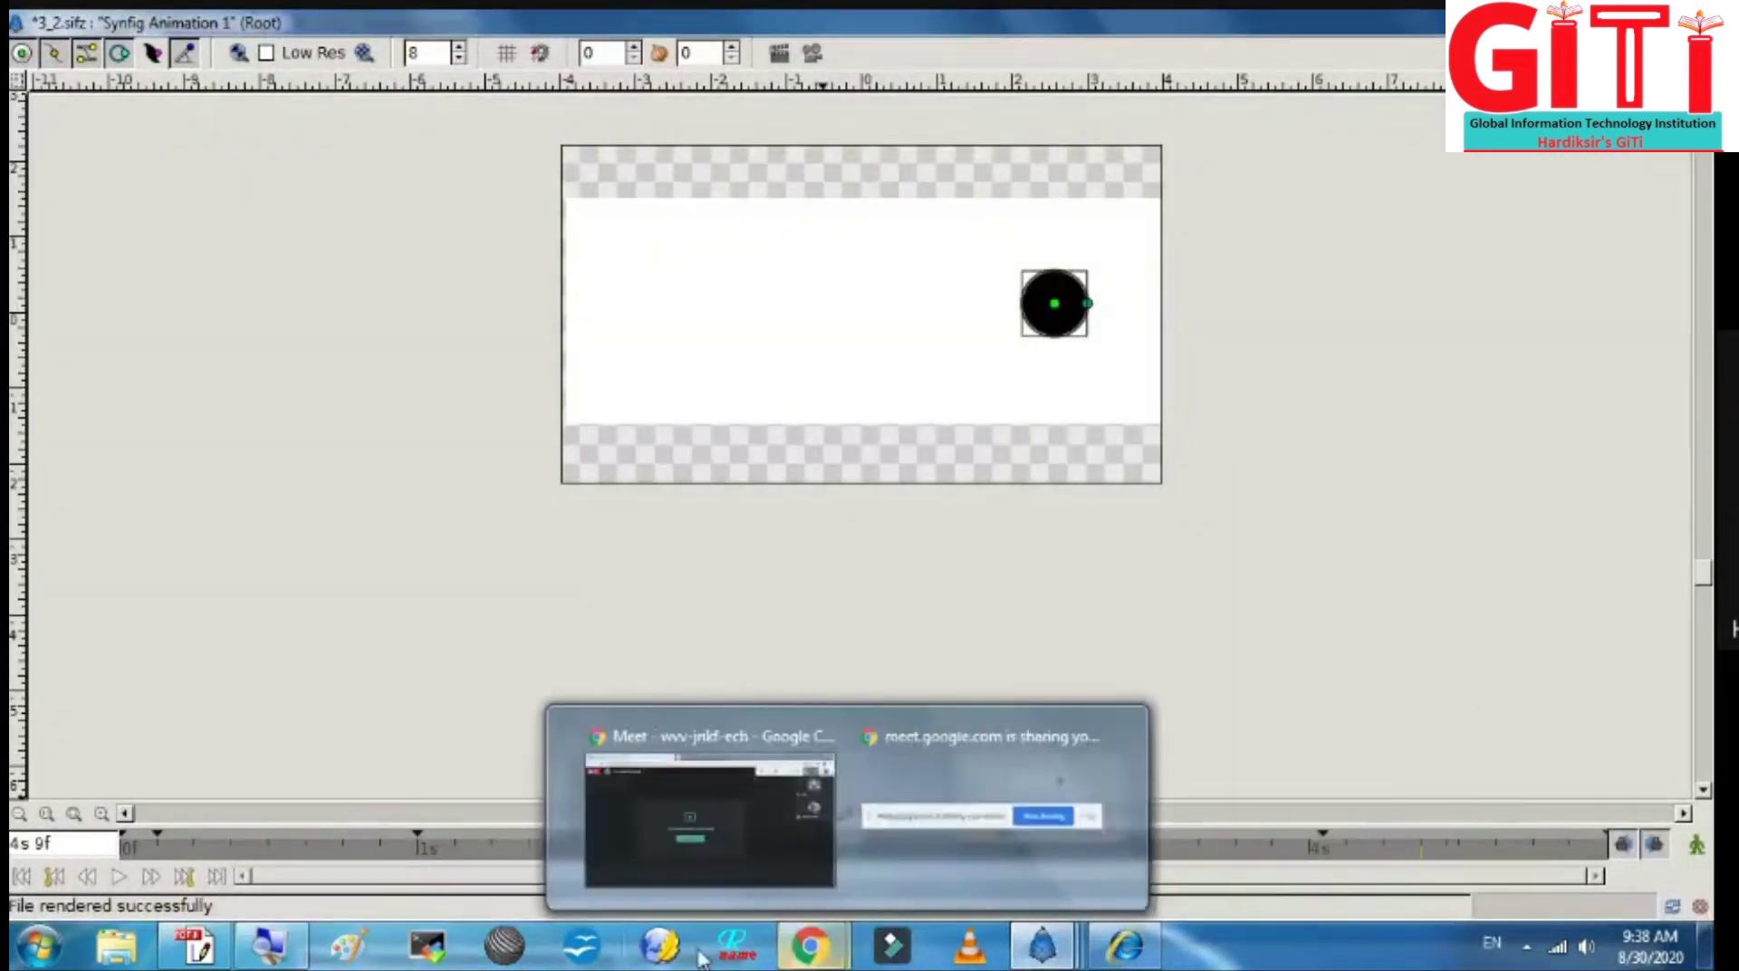